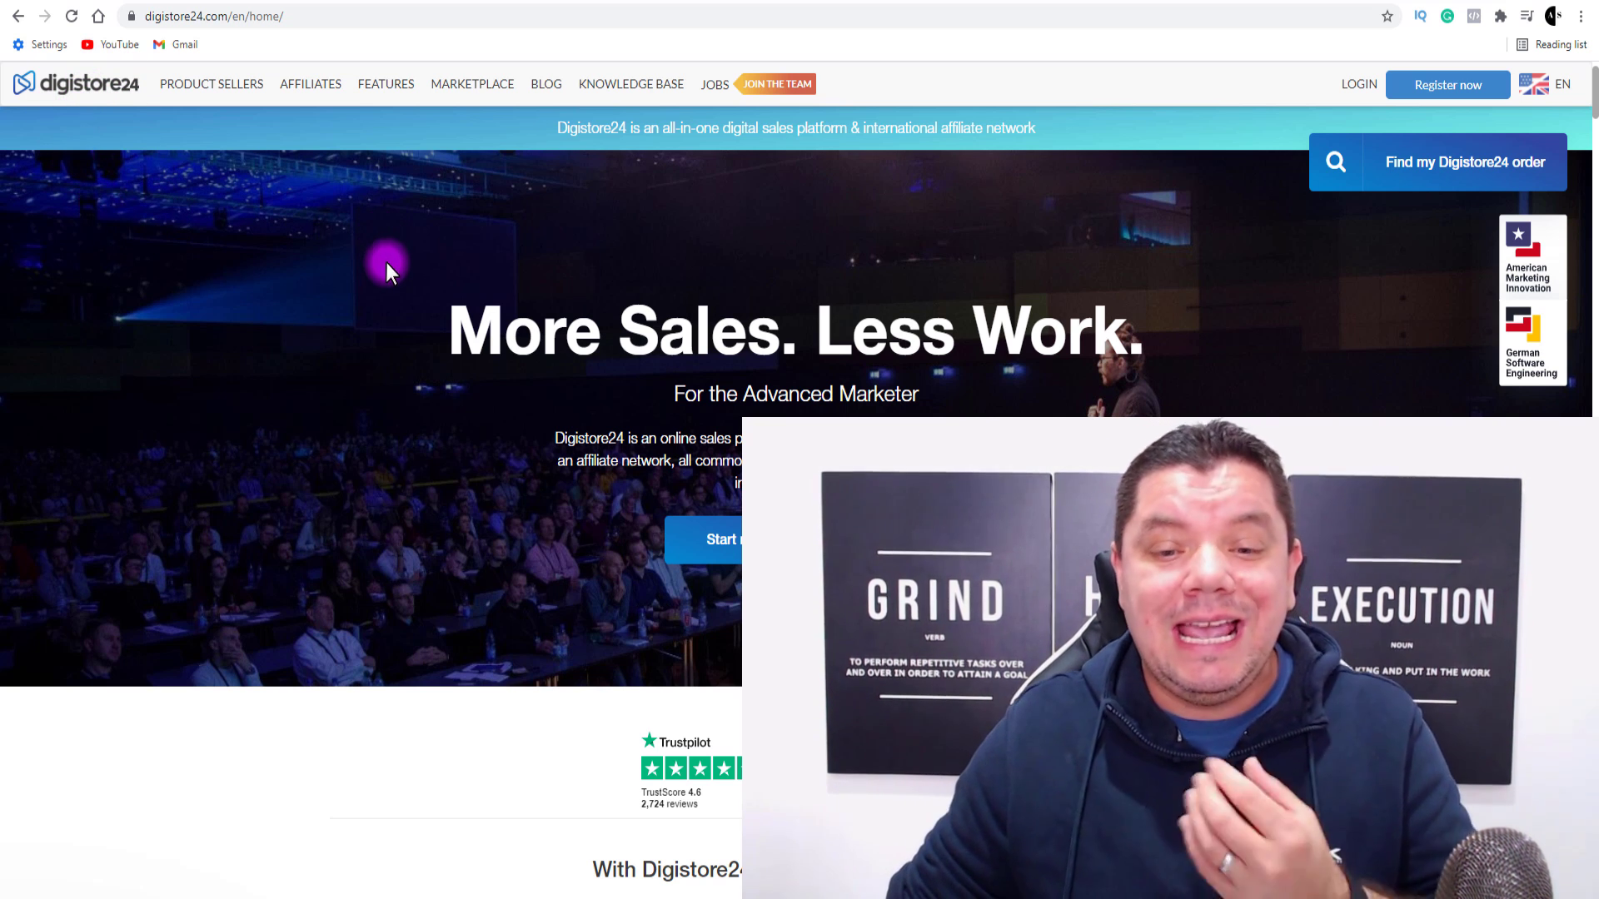
Review the Digistore24 home page from the hero section through the sales benefits and top features.
{"action": "scroll", "coordinate": [388, 268], "scroll_direction": "down", "scroll_amount": 6}
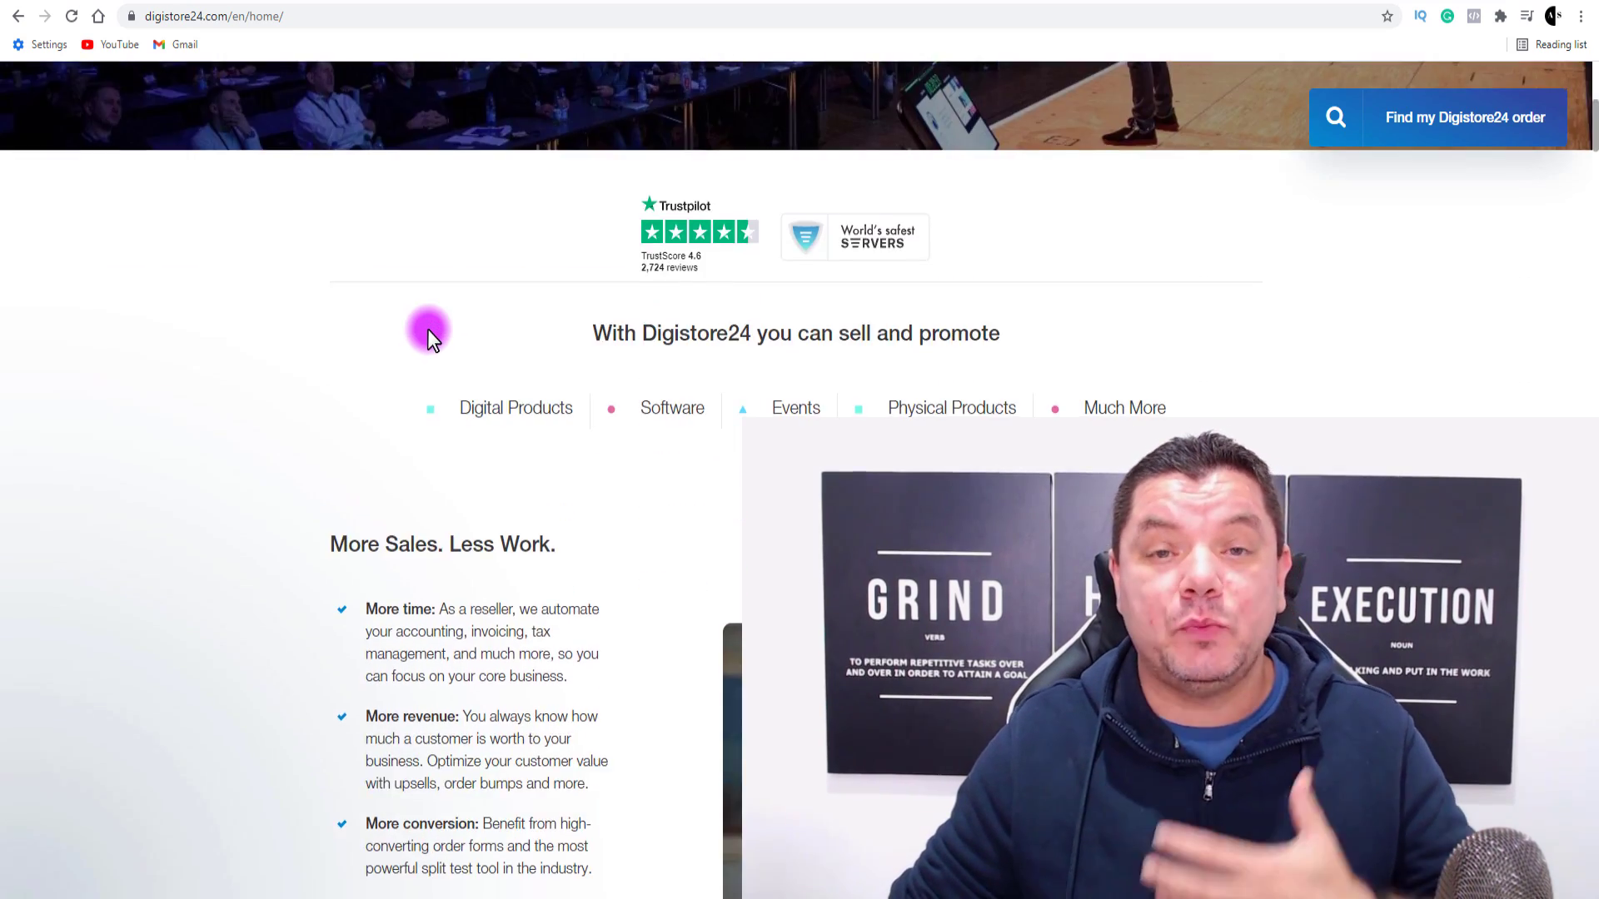
{"action": "scroll", "coordinate": [427, 330], "scroll_direction": "down", "scroll_amount": 6}
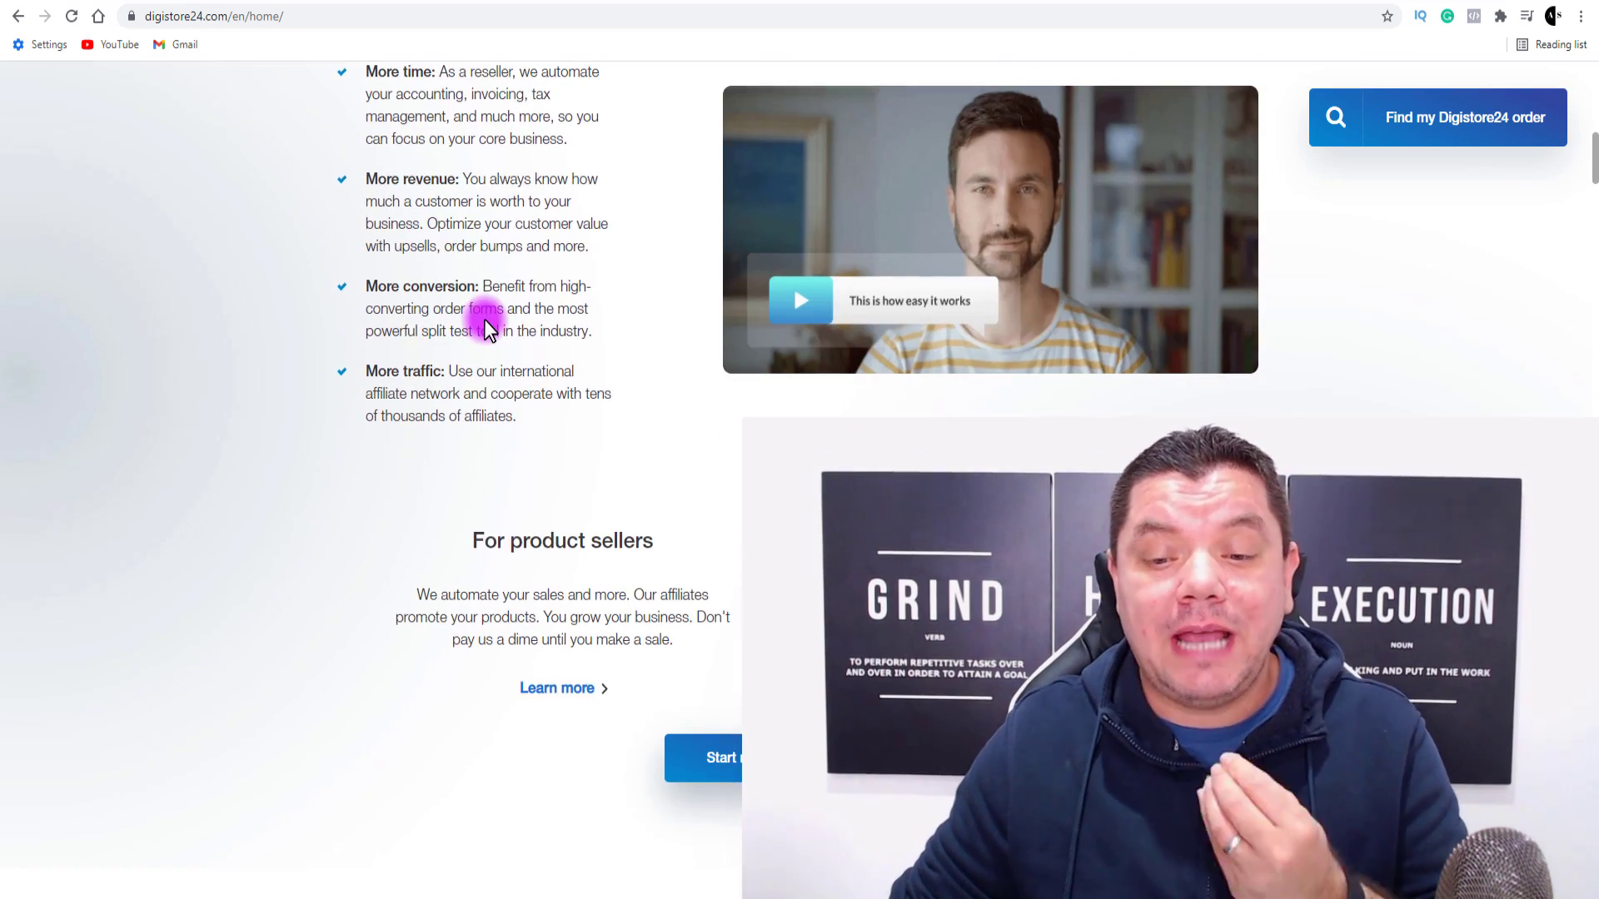
{"action": "scroll", "coordinate": [486, 325], "scroll_direction": "down", "scroll_amount": 12}
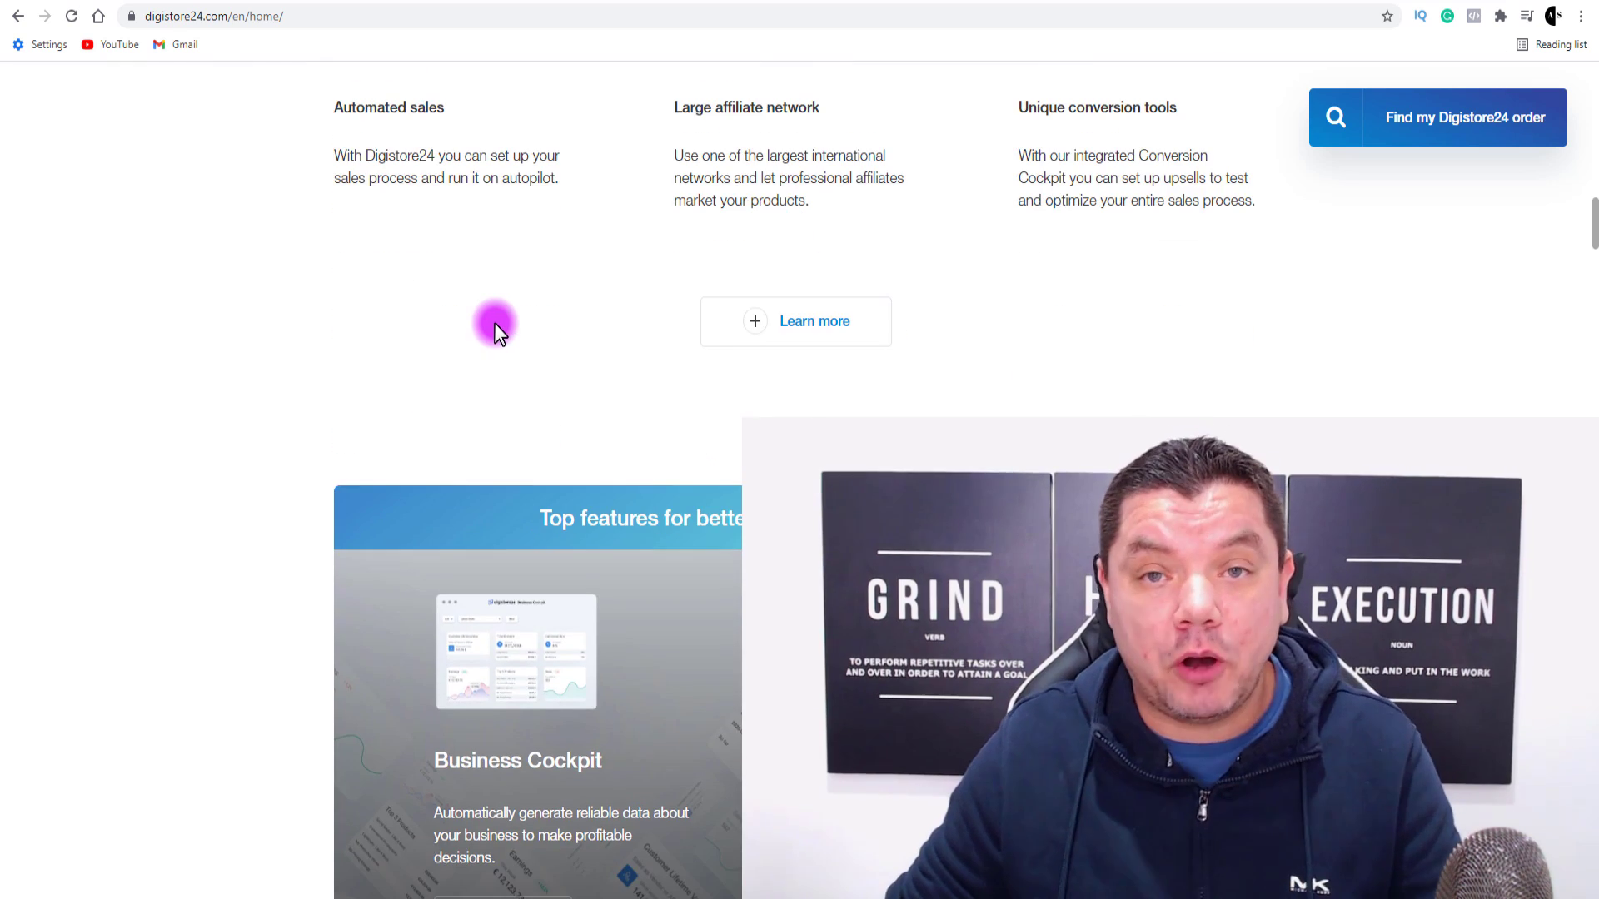
{"action": "scroll", "coordinate": [511, 299], "scroll_direction": "up", "scroll_amount": 20}
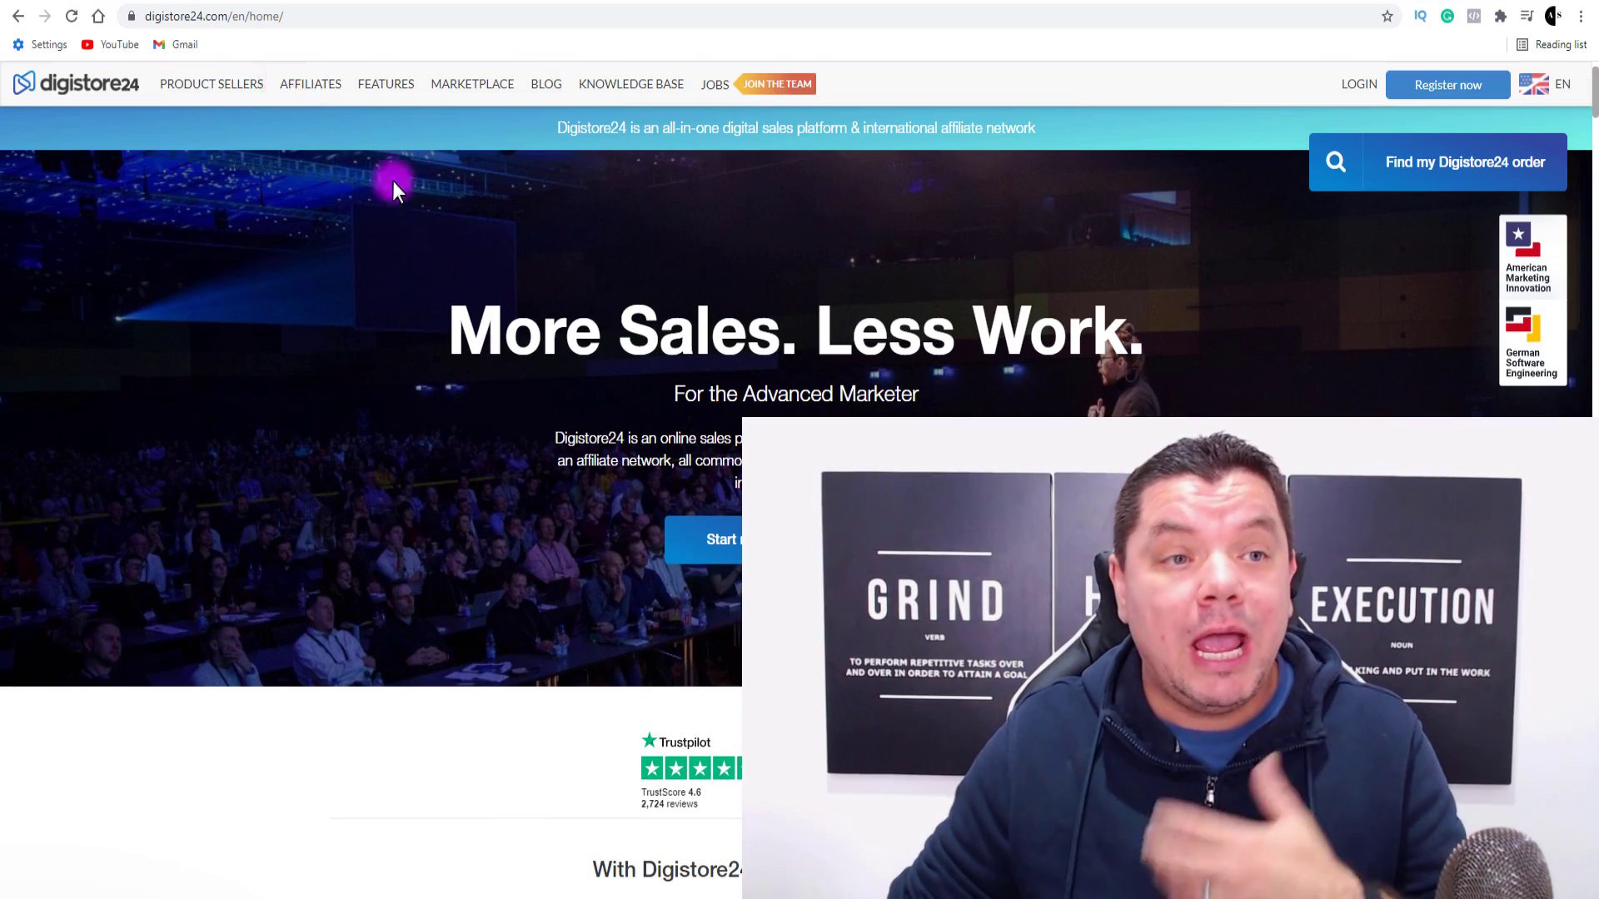
Open the Affiliates page and examine its figures for commissions, marketplace products and niches.
{"action": "left_click", "coordinate": [321, 87]}
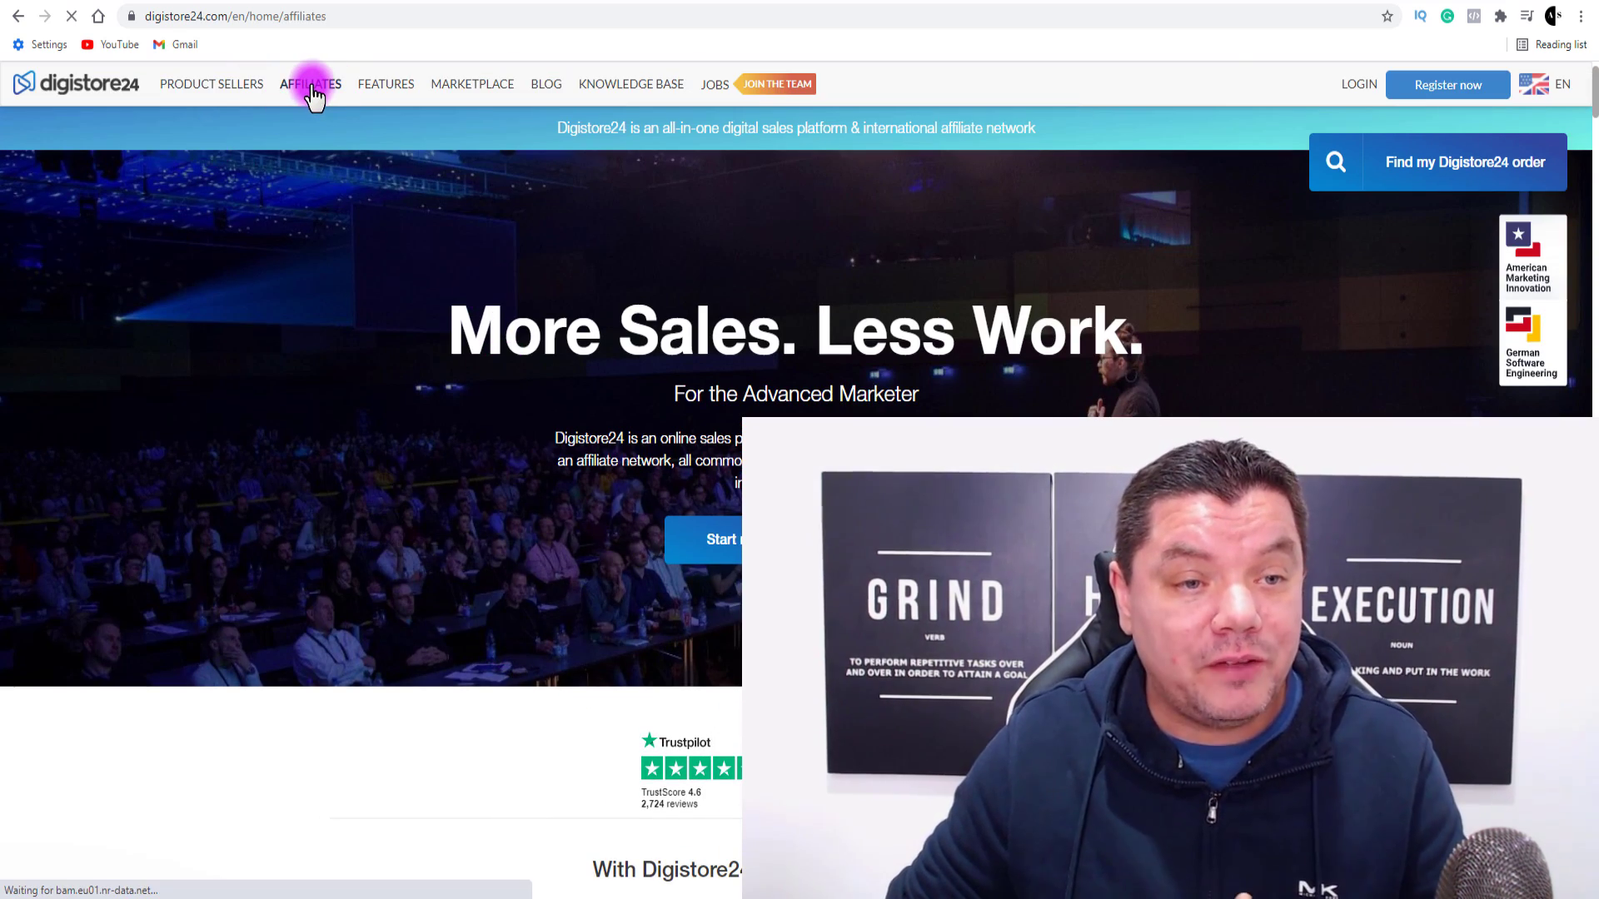
{"action": "scroll", "coordinate": [513, 541], "scroll_direction": "down", "scroll_amount": 3}
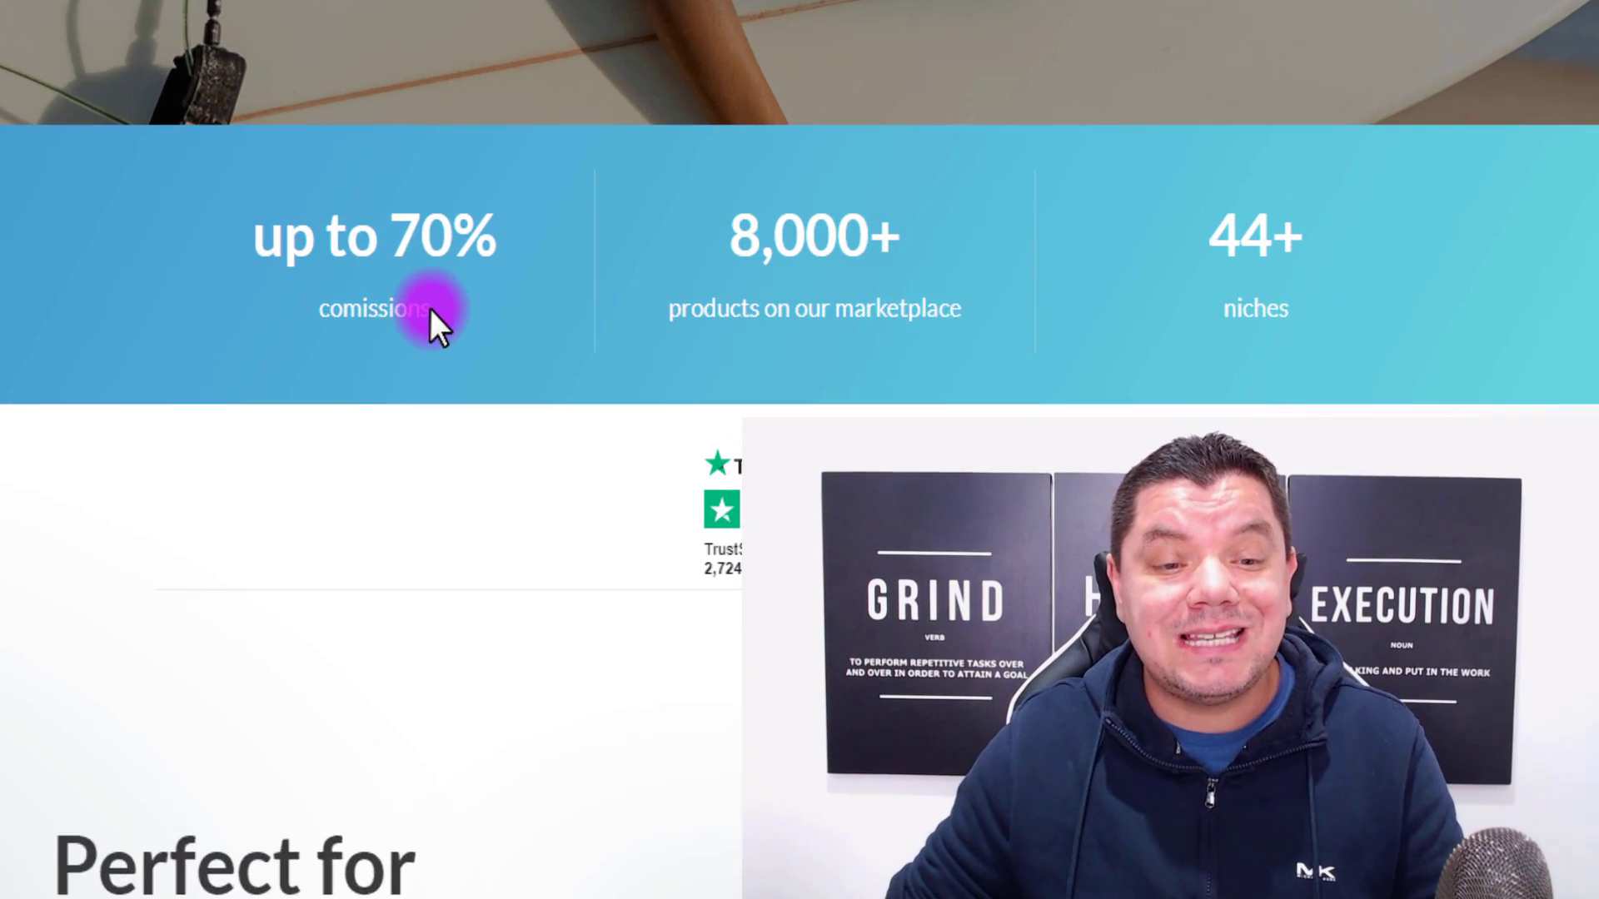
{"action": "left_click_drag", "start_coordinate": [542, 403], "coordinate": [586, 413]}
{"action": "left_click_drag", "start_coordinate": [395, 190], "coordinate": [451, 273]}
{"action": "left_click", "coordinate": [433, 272]}
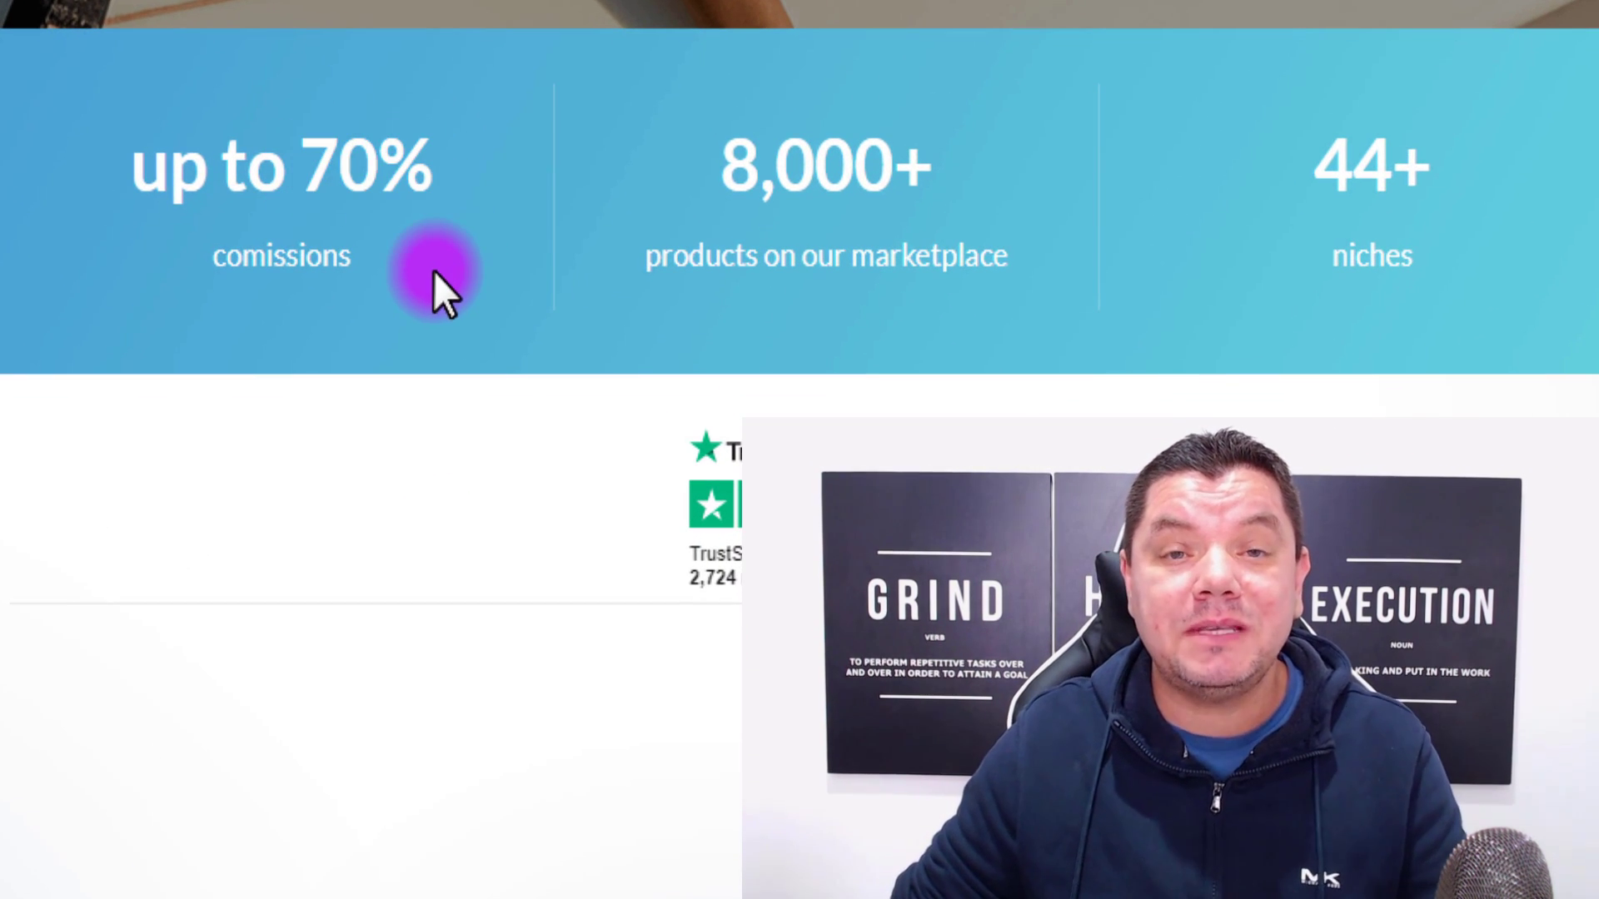
{"action": "left_click_drag", "start_coordinate": [721, 167], "coordinate": [1013, 292]}
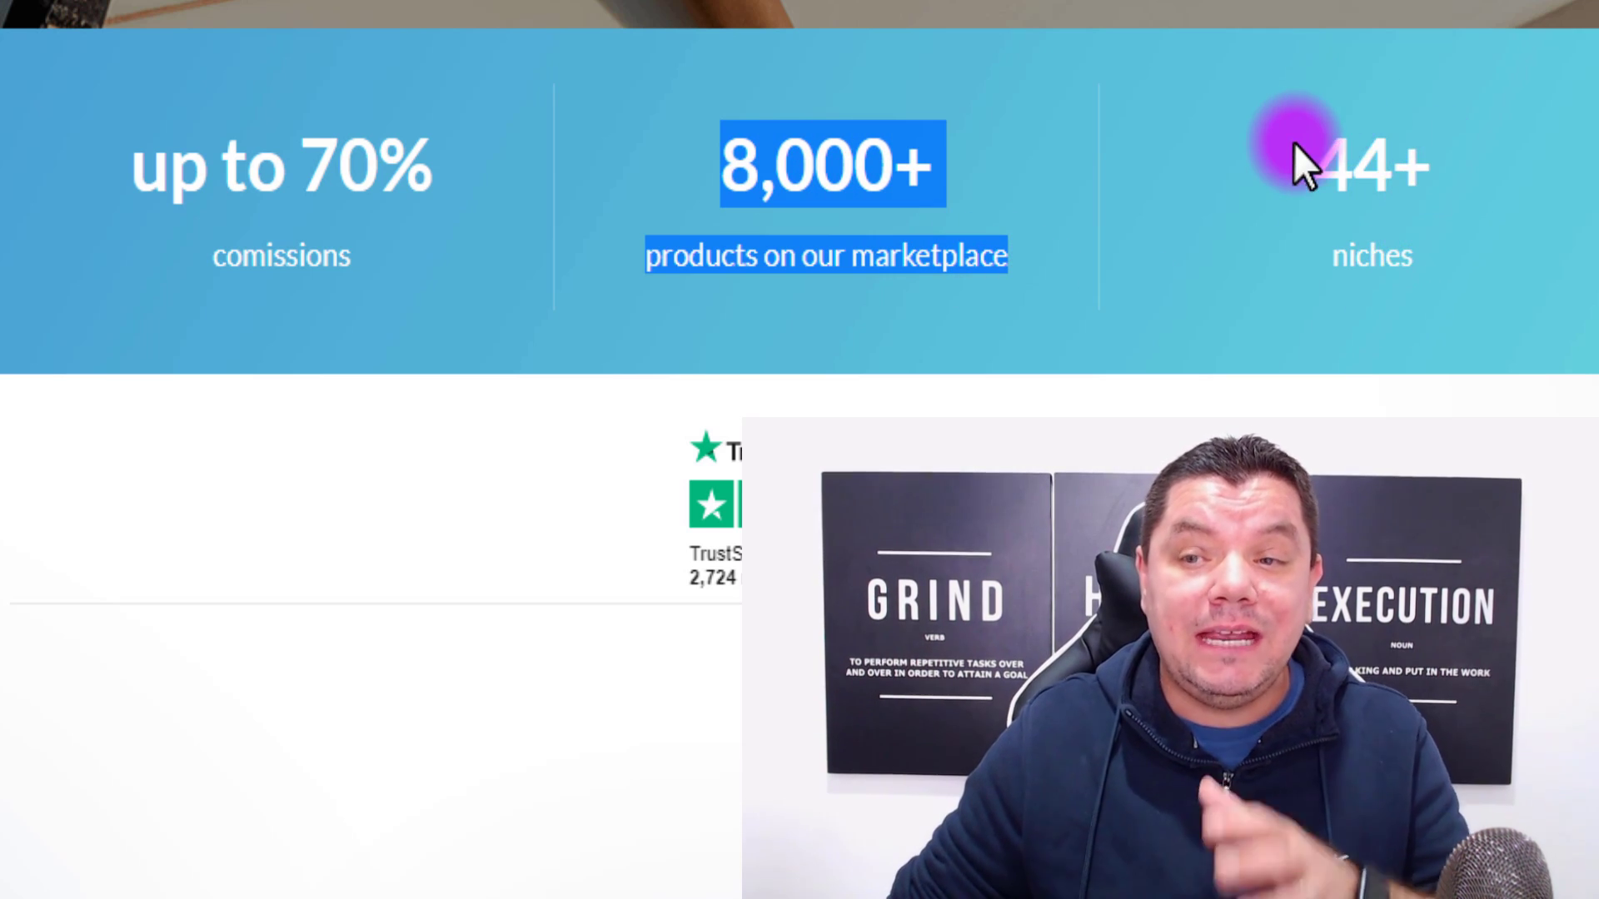
{"action": "scroll", "coordinate": [1392, 241], "scroll_direction": "up", "scroll_amount": 1}
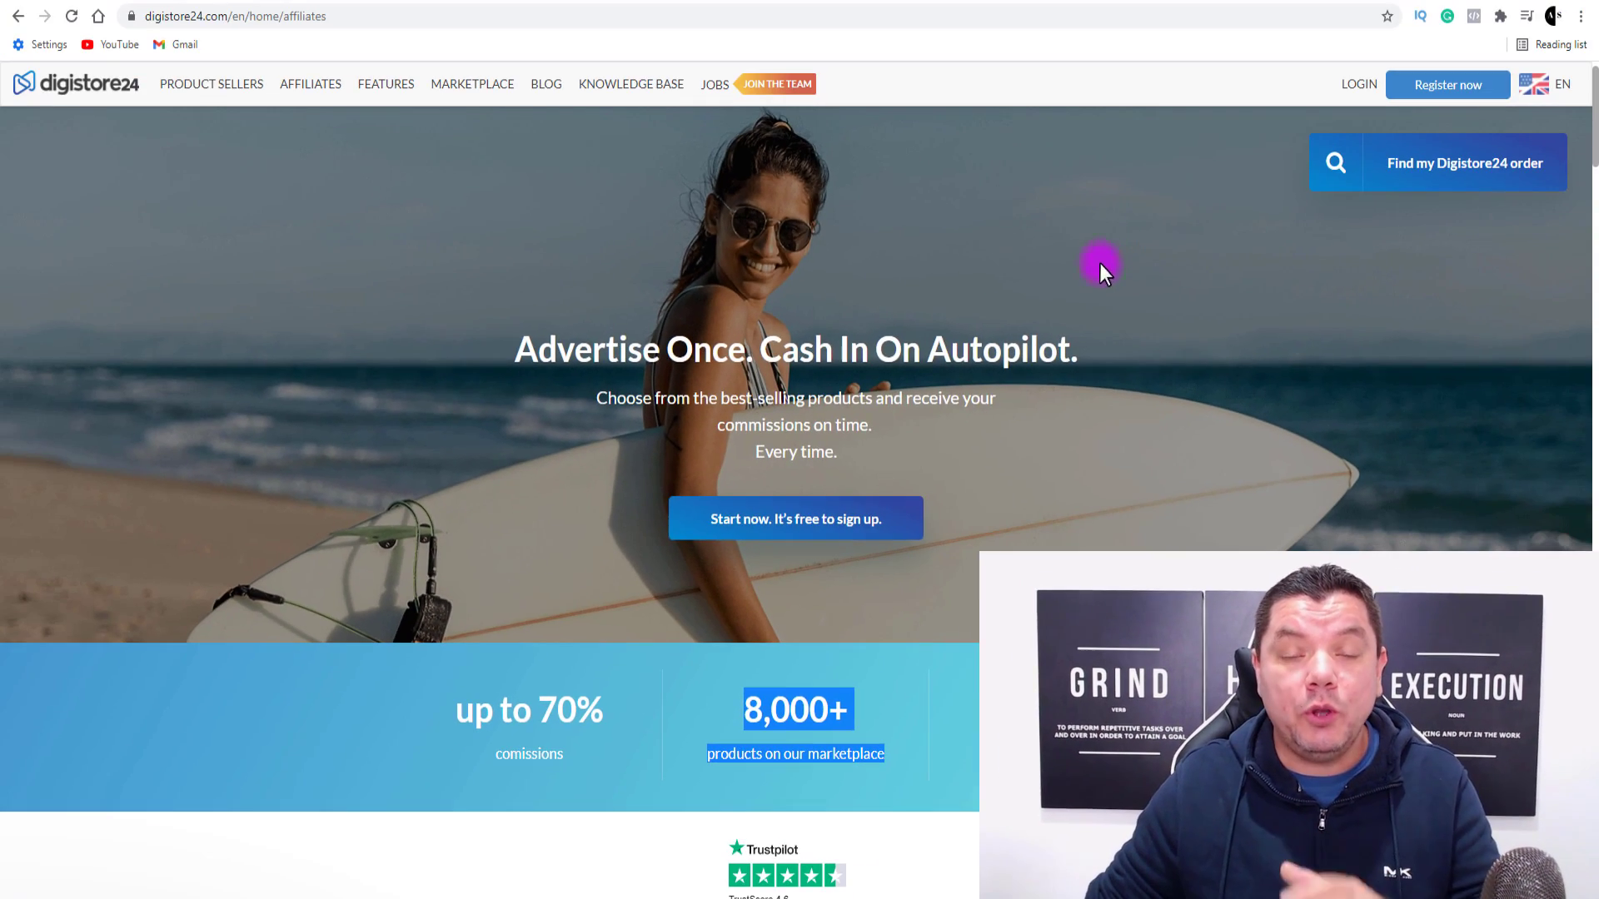
Open the free registration form and review its account, timezone and personal info fields.
{"action": "left_click", "coordinate": [1429, 85]}
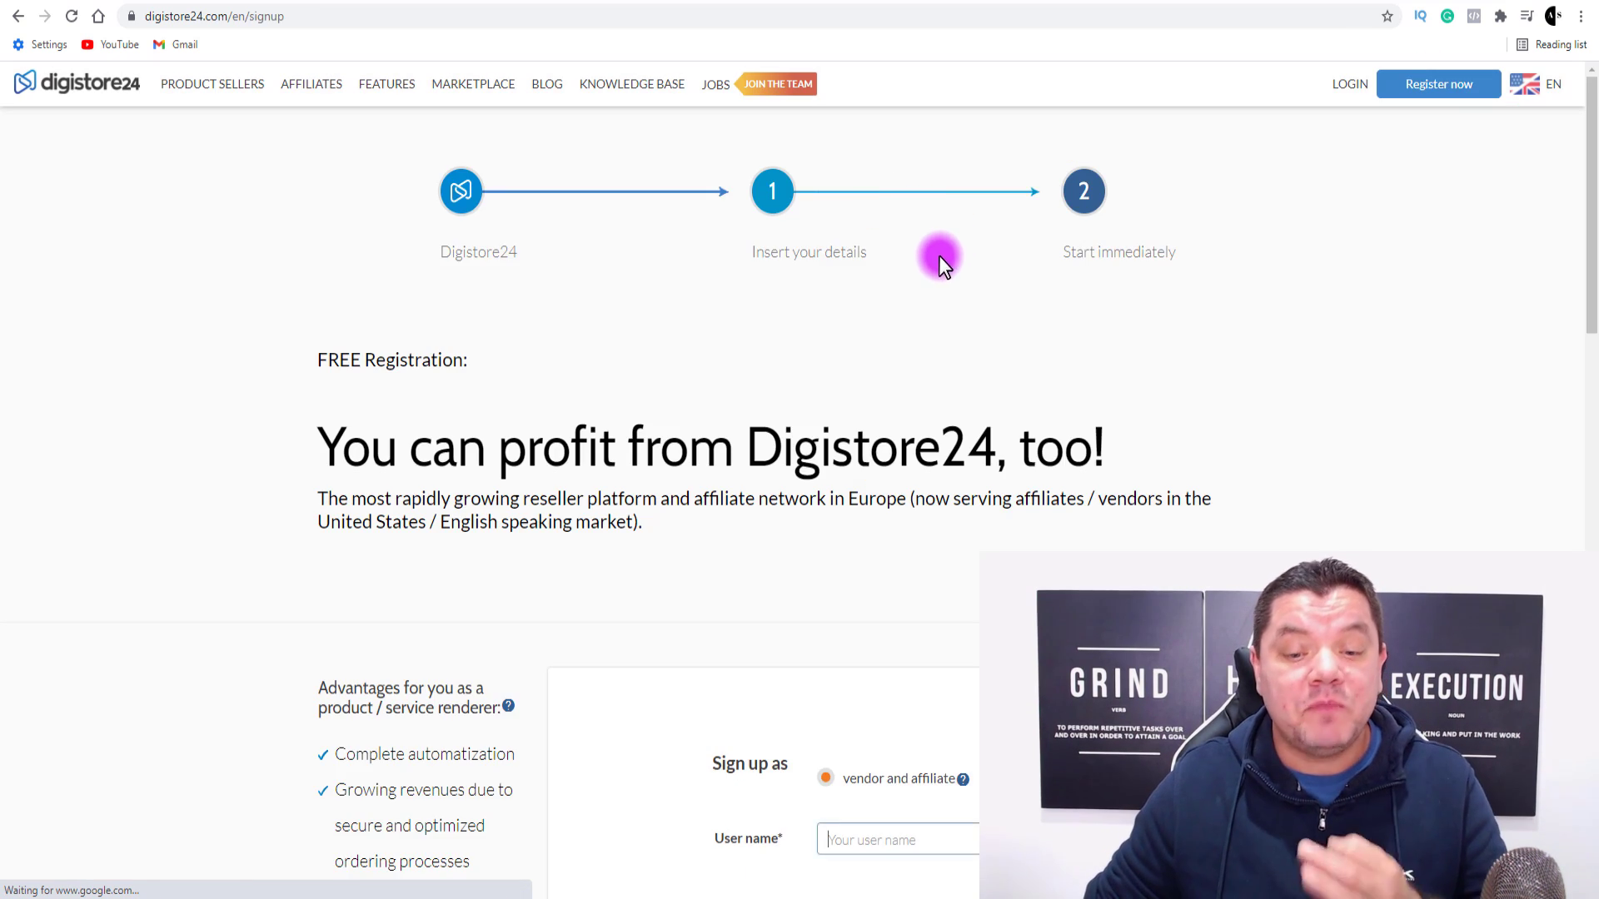
{"action": "scroll", "coordinate": [928, 316], "scroll_direction": "down", "scroll_amount": 2}
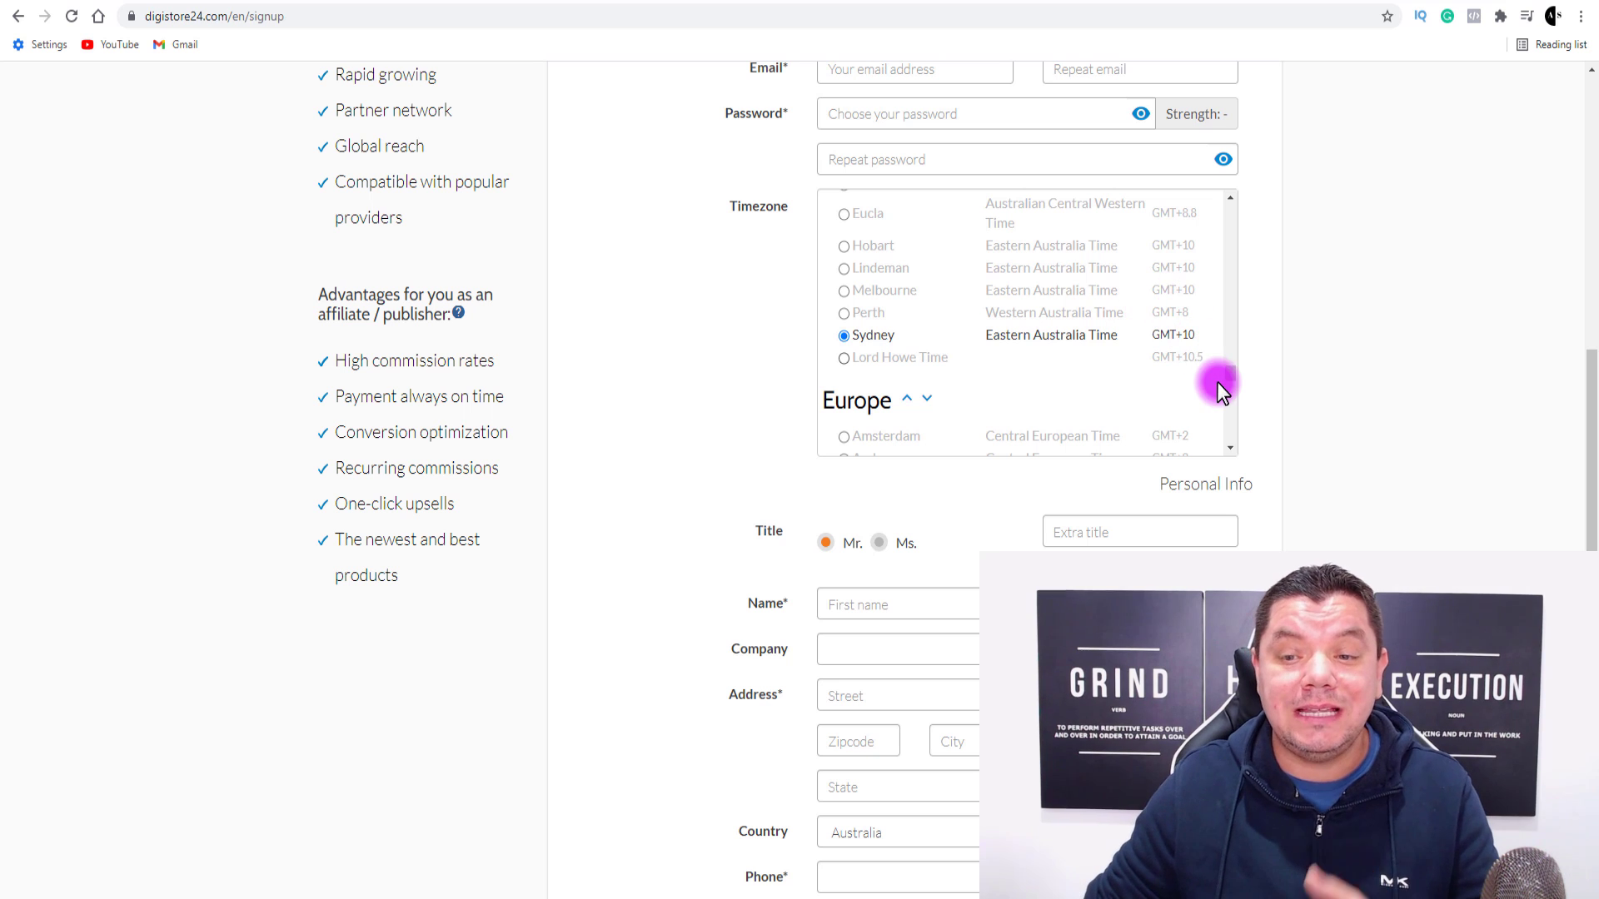
{"action": "left_click_drag", "start_coordinate": [1229, 370], "coordinate": [1242, 423]}
{"action": "scroll", "coordinate": [1241, 429], "scroll_direction": "down", "scroll_amount": 4}
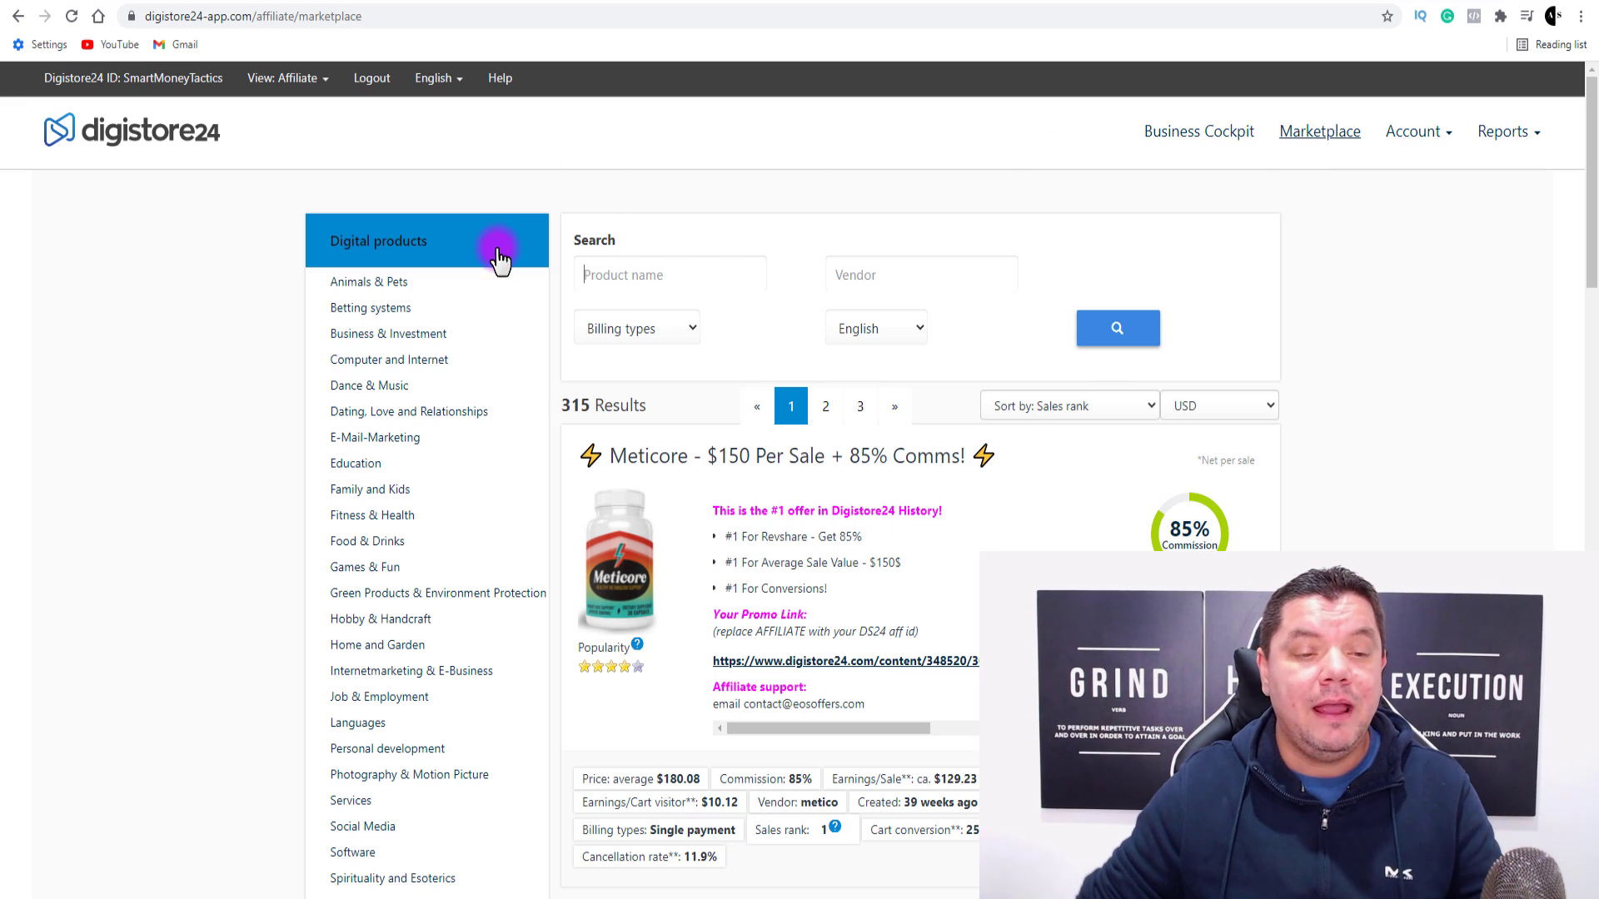
Filter the marketplace's digital products to the Fitness & Health category.
{"action": "left_click", "coordinate": [437, 250]}
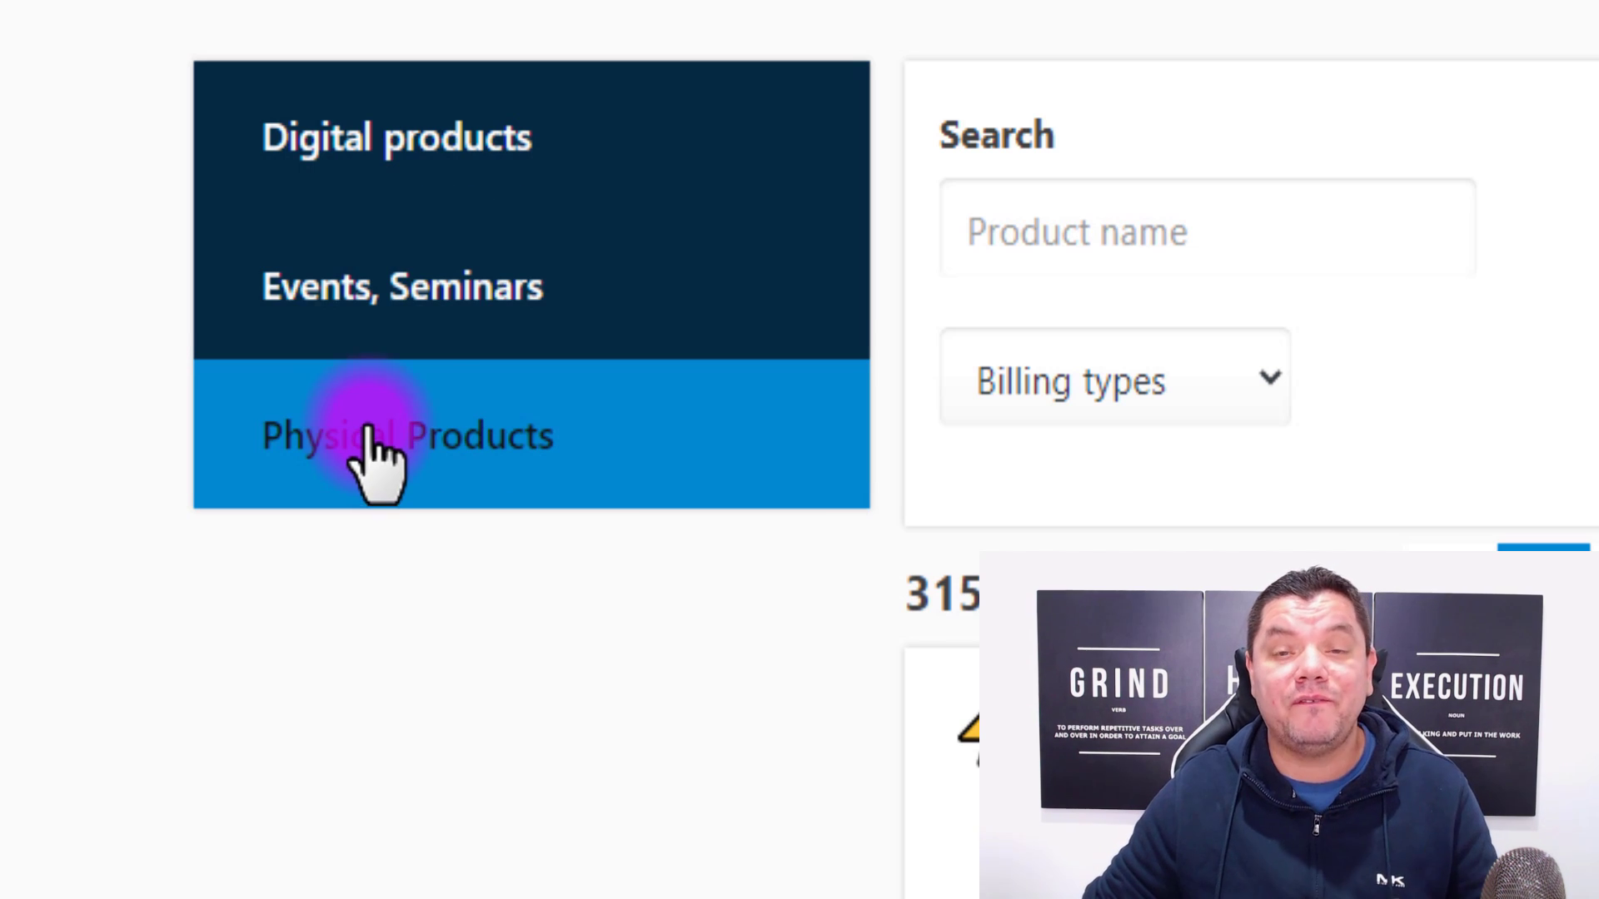
{"action": "left_click", "coordinate": [398, 146]}
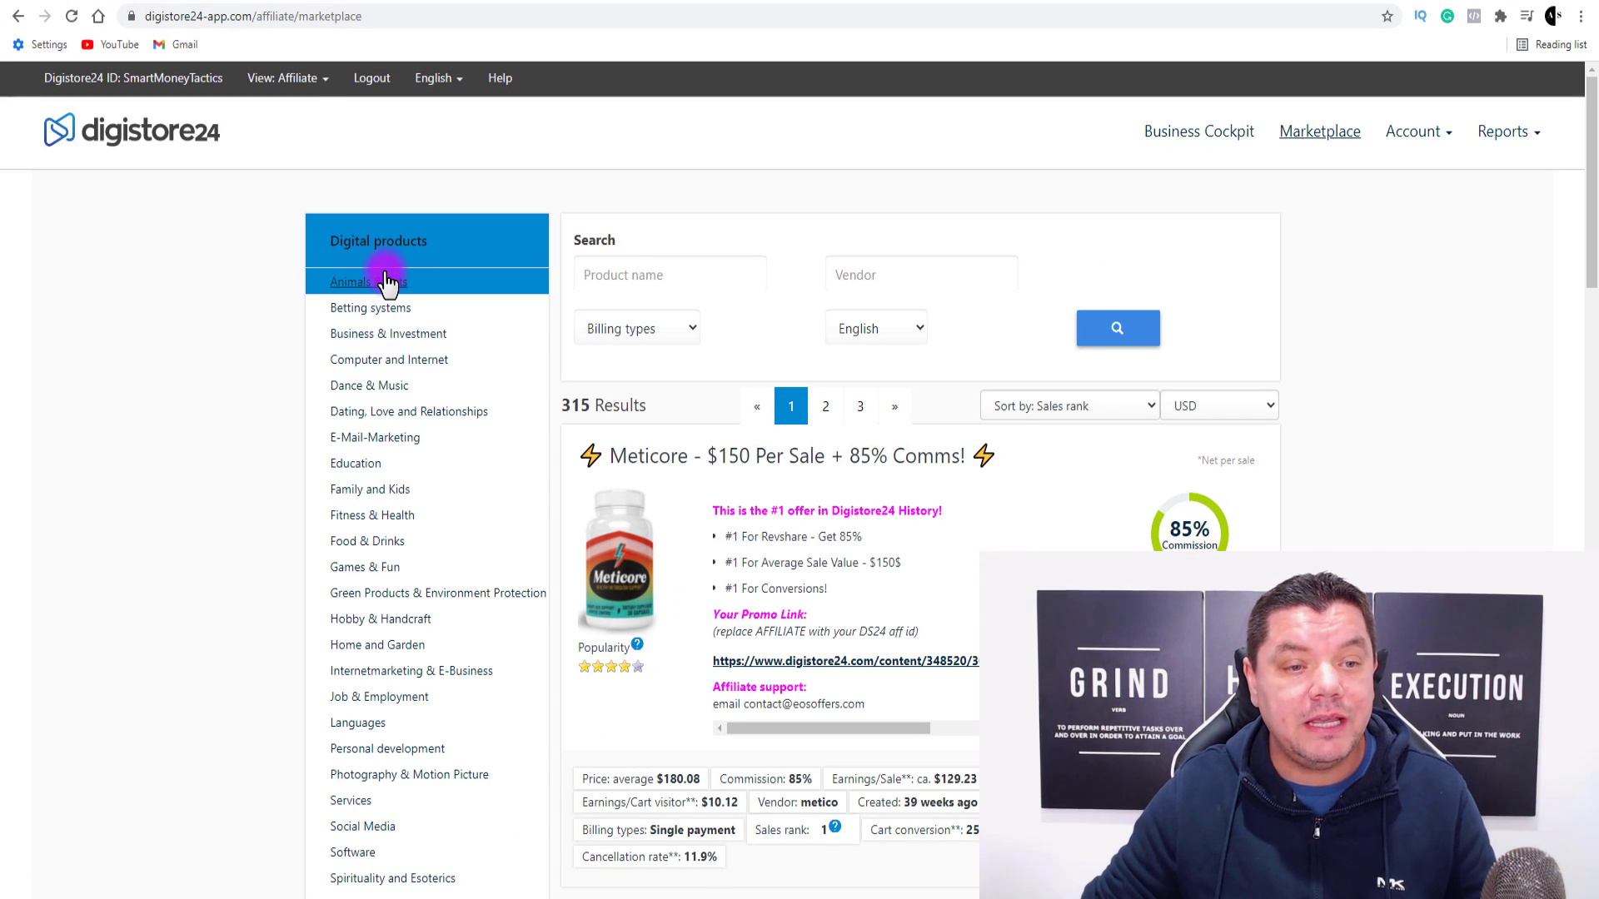
{"action": "scroll", "coordinate": [385, 282], "scroll_direction": "down", "scroll_amount": 1}
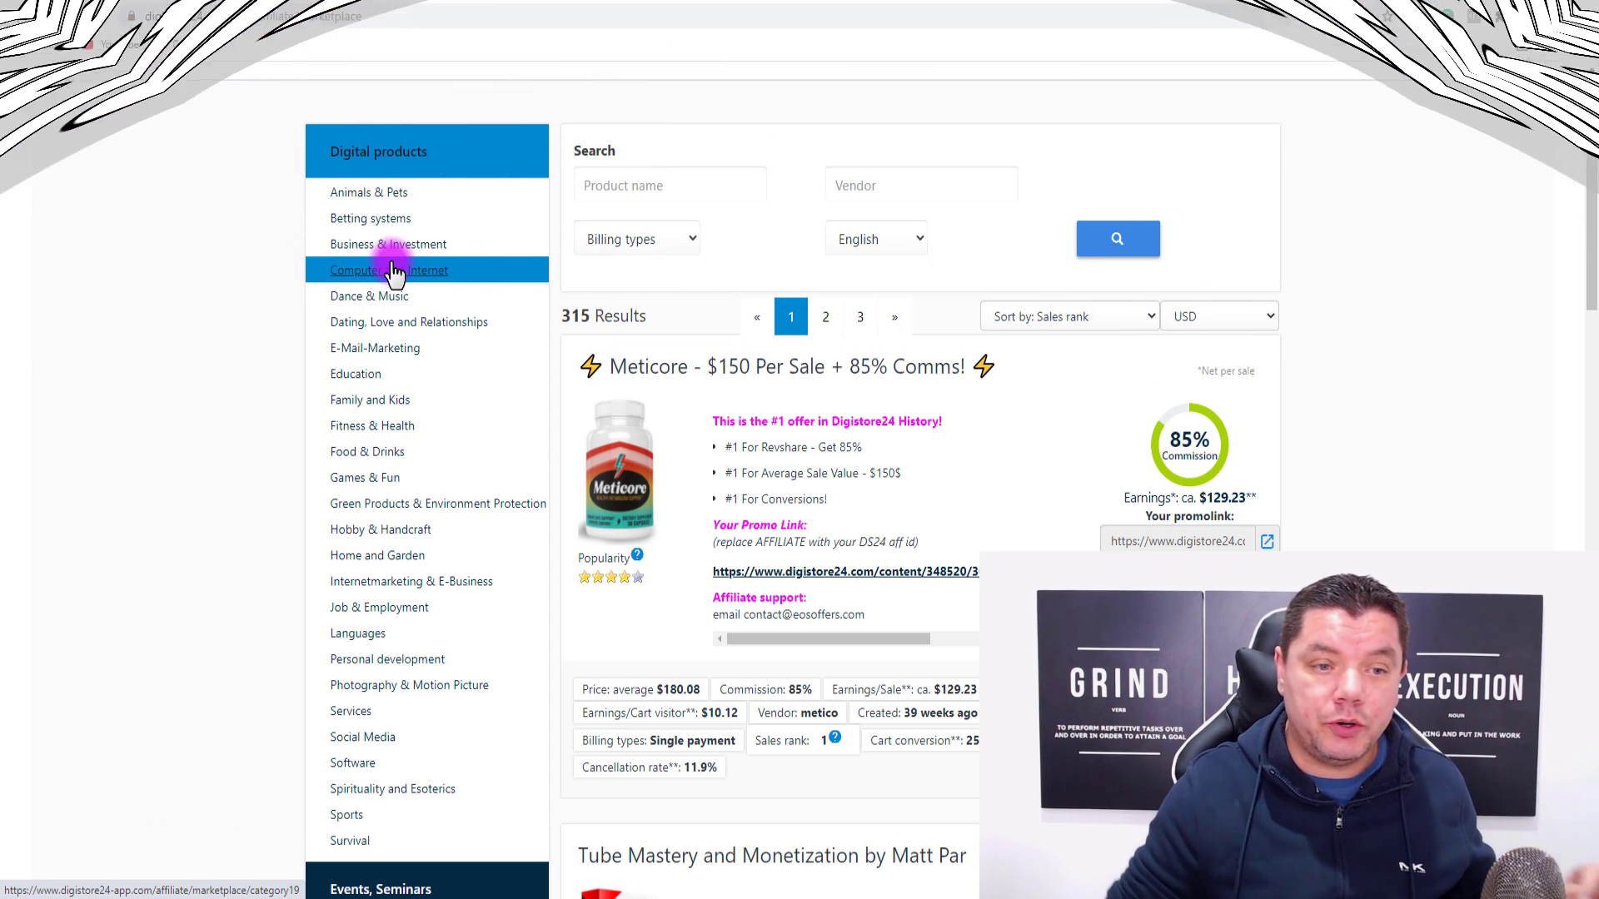
{"action": "left_click", "coordinate": [388, 429]}
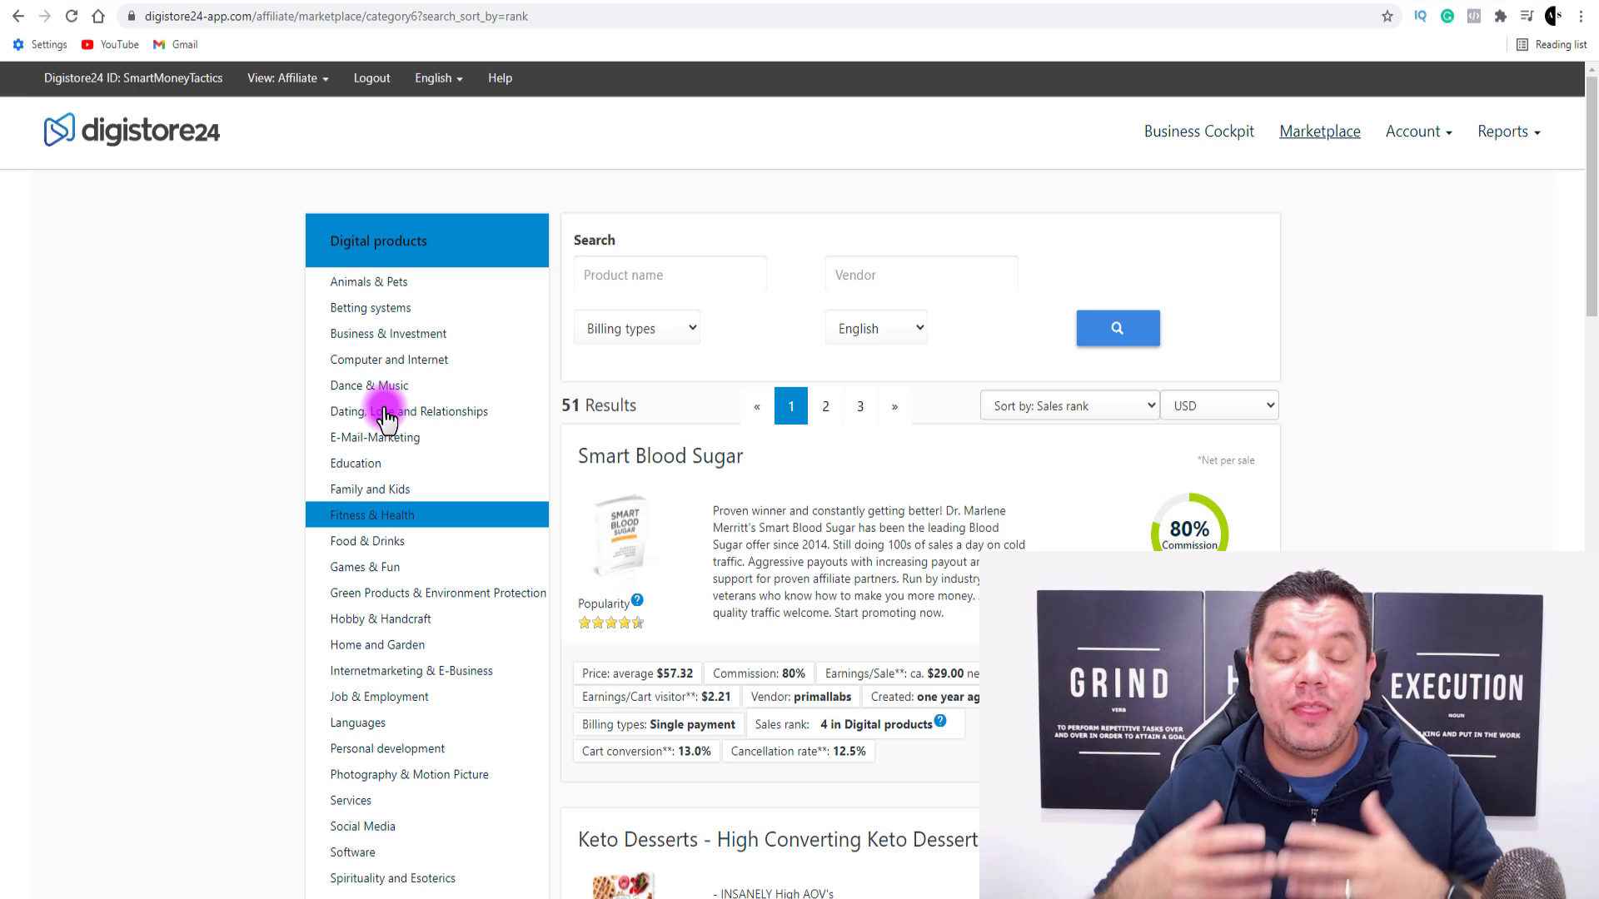
{"action": "left_click", "coordinate": [633, 275]}
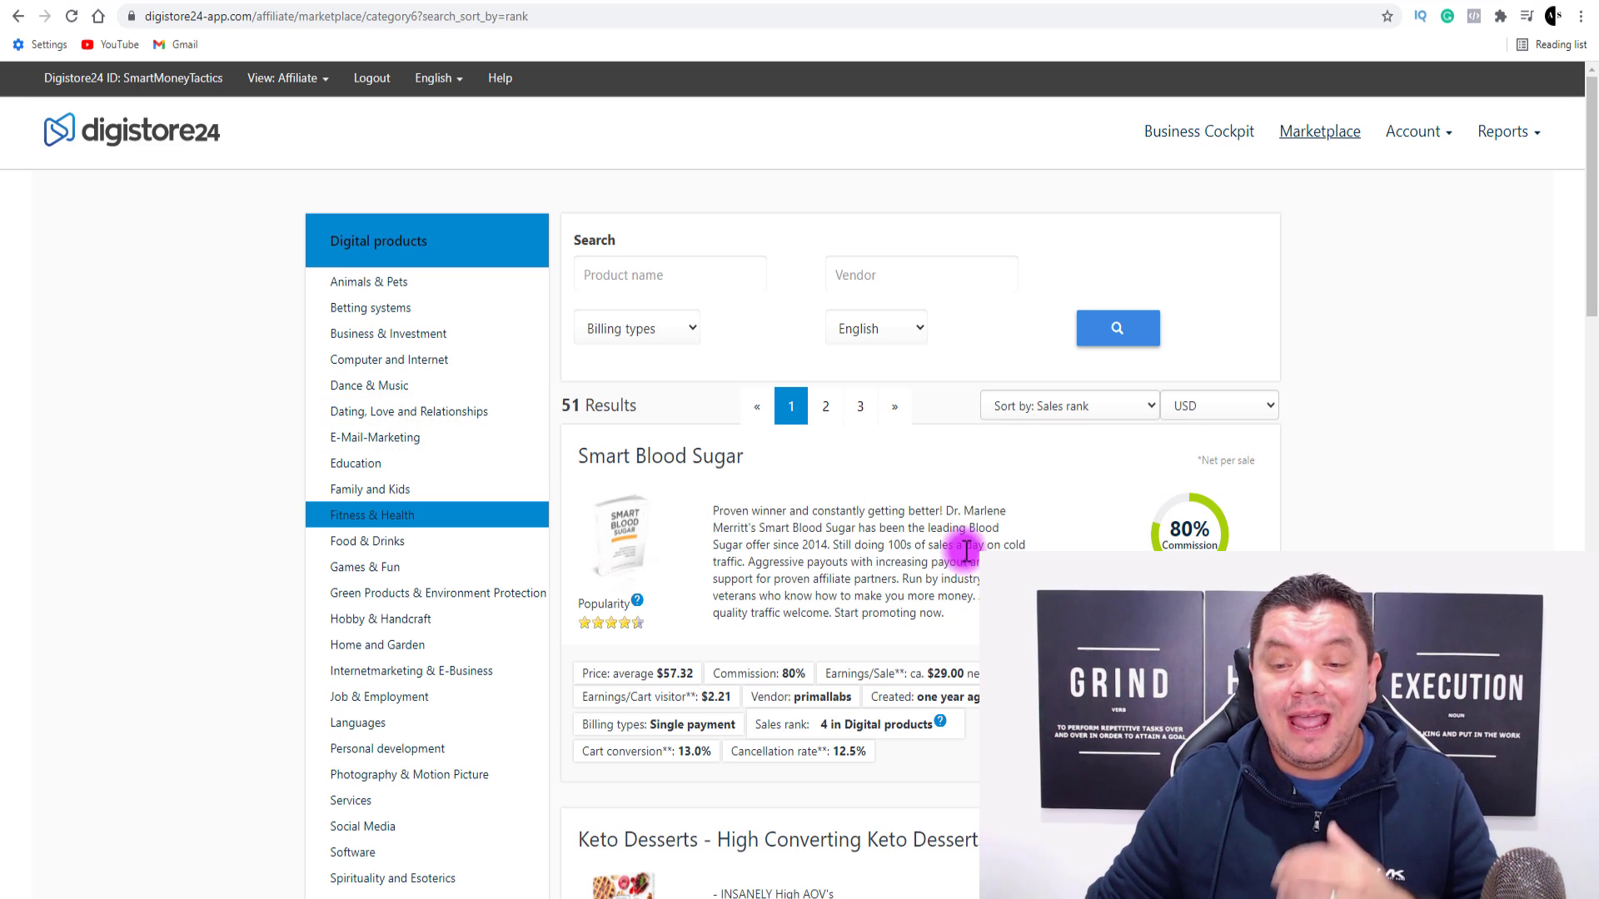
Examine the commission and earnings per sale of the Smart Blood Sugar offer.
{"action": "scroll", "coordinate": [1006, 518], "scroll_direction": "down", "scroll_amount": 3}
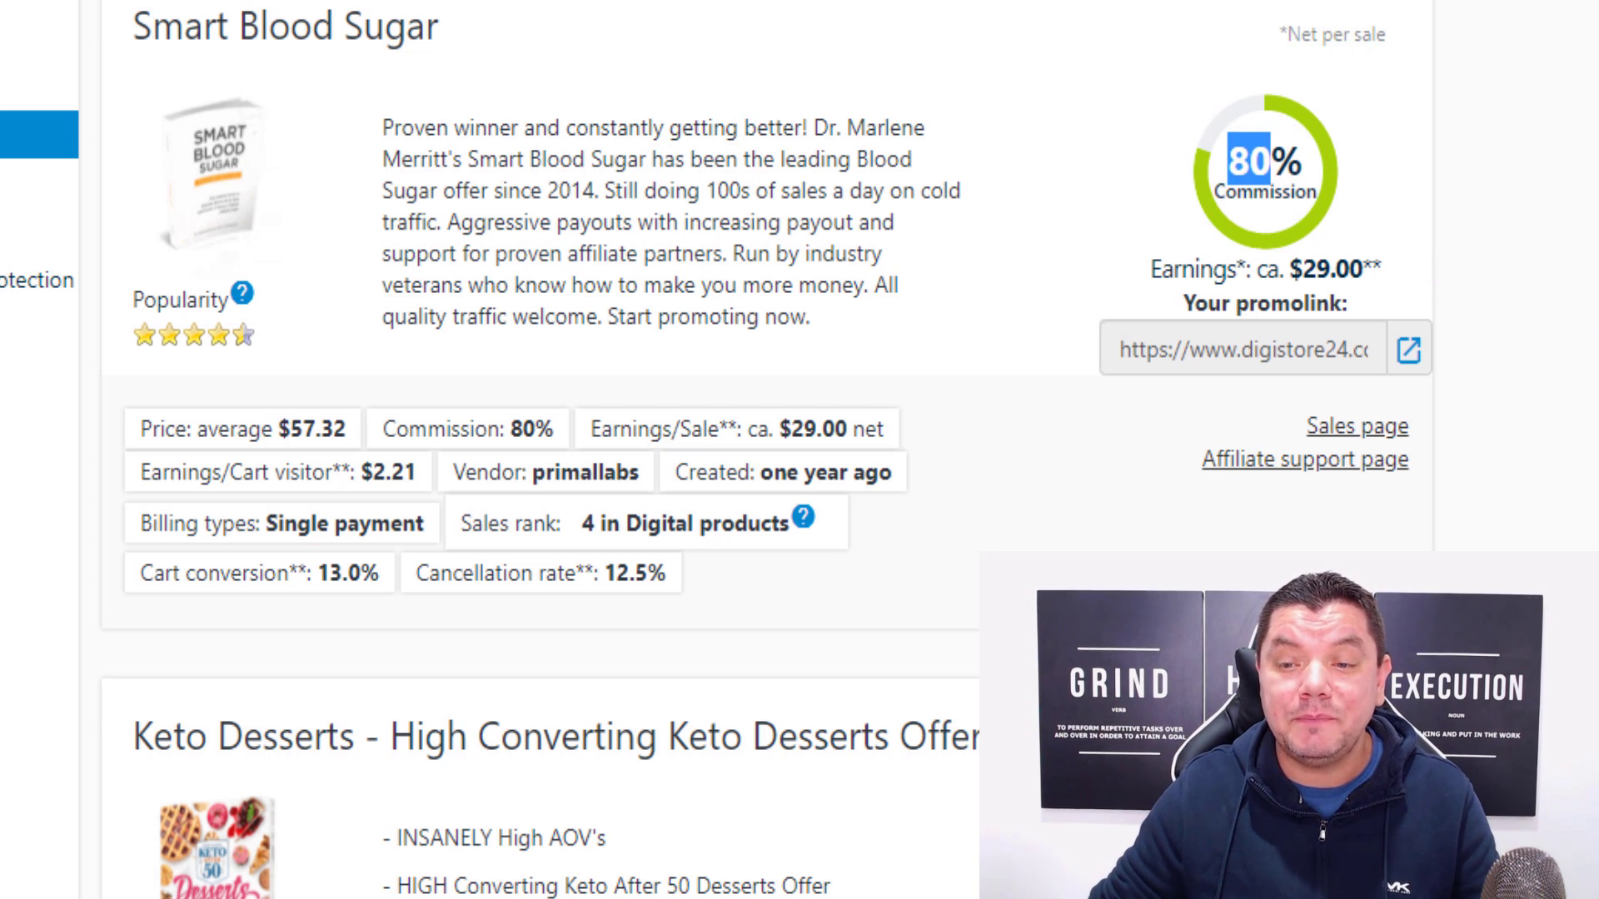
{"action": "left_click_drag", "start_coordinate": [1304, 269], "coordinate": [1592, 254]}
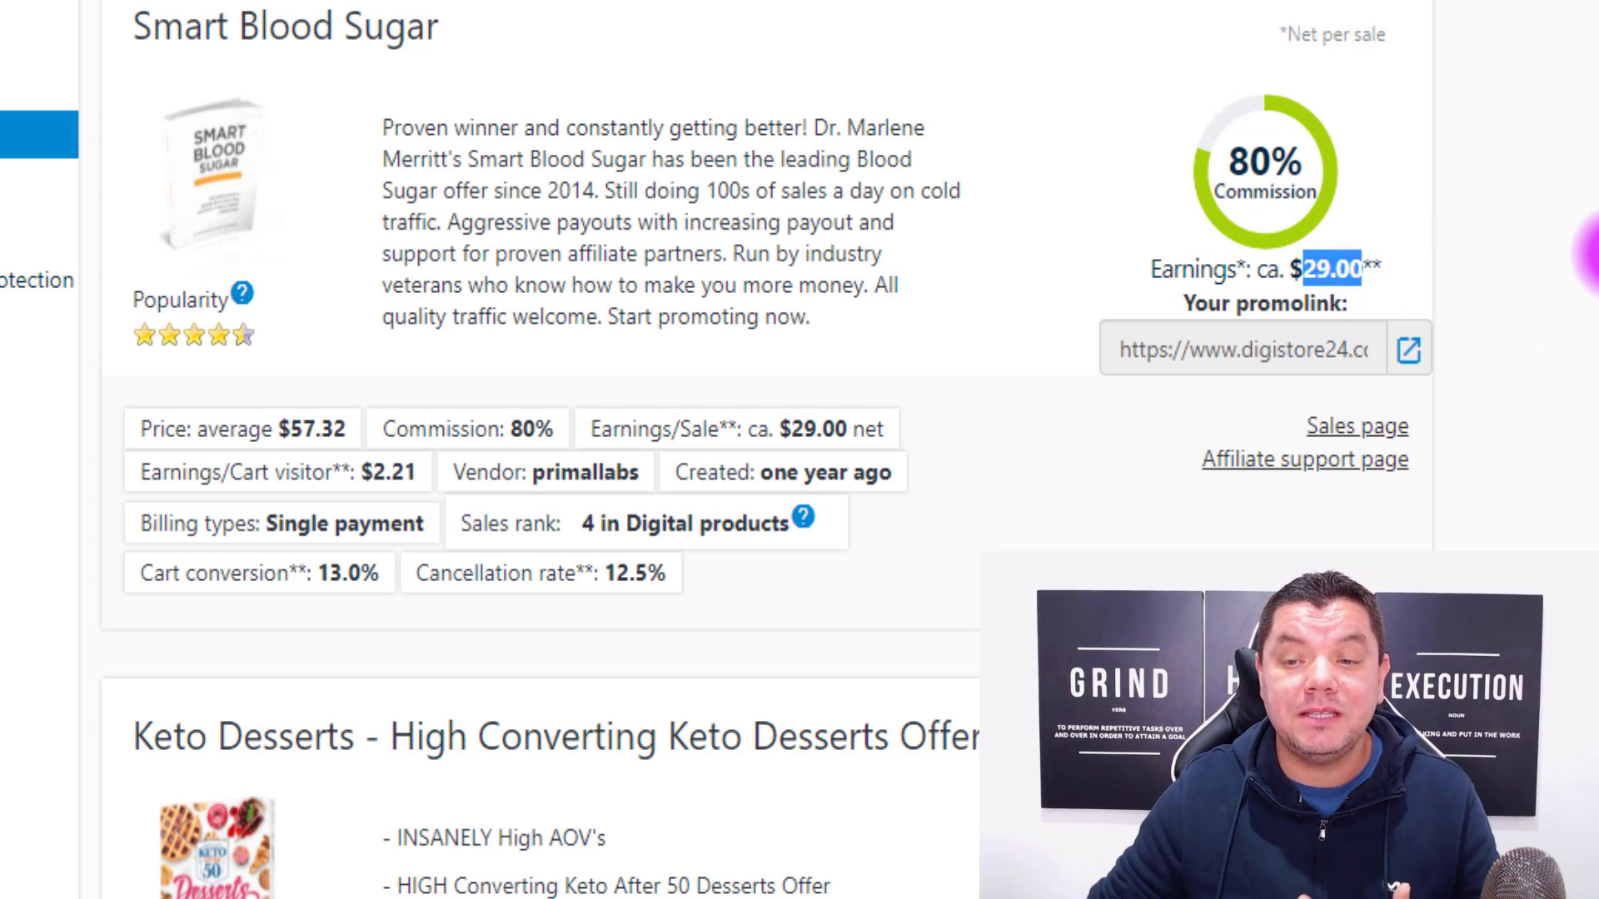
{"action": "left_click", "coordinate": [1594, 258]}
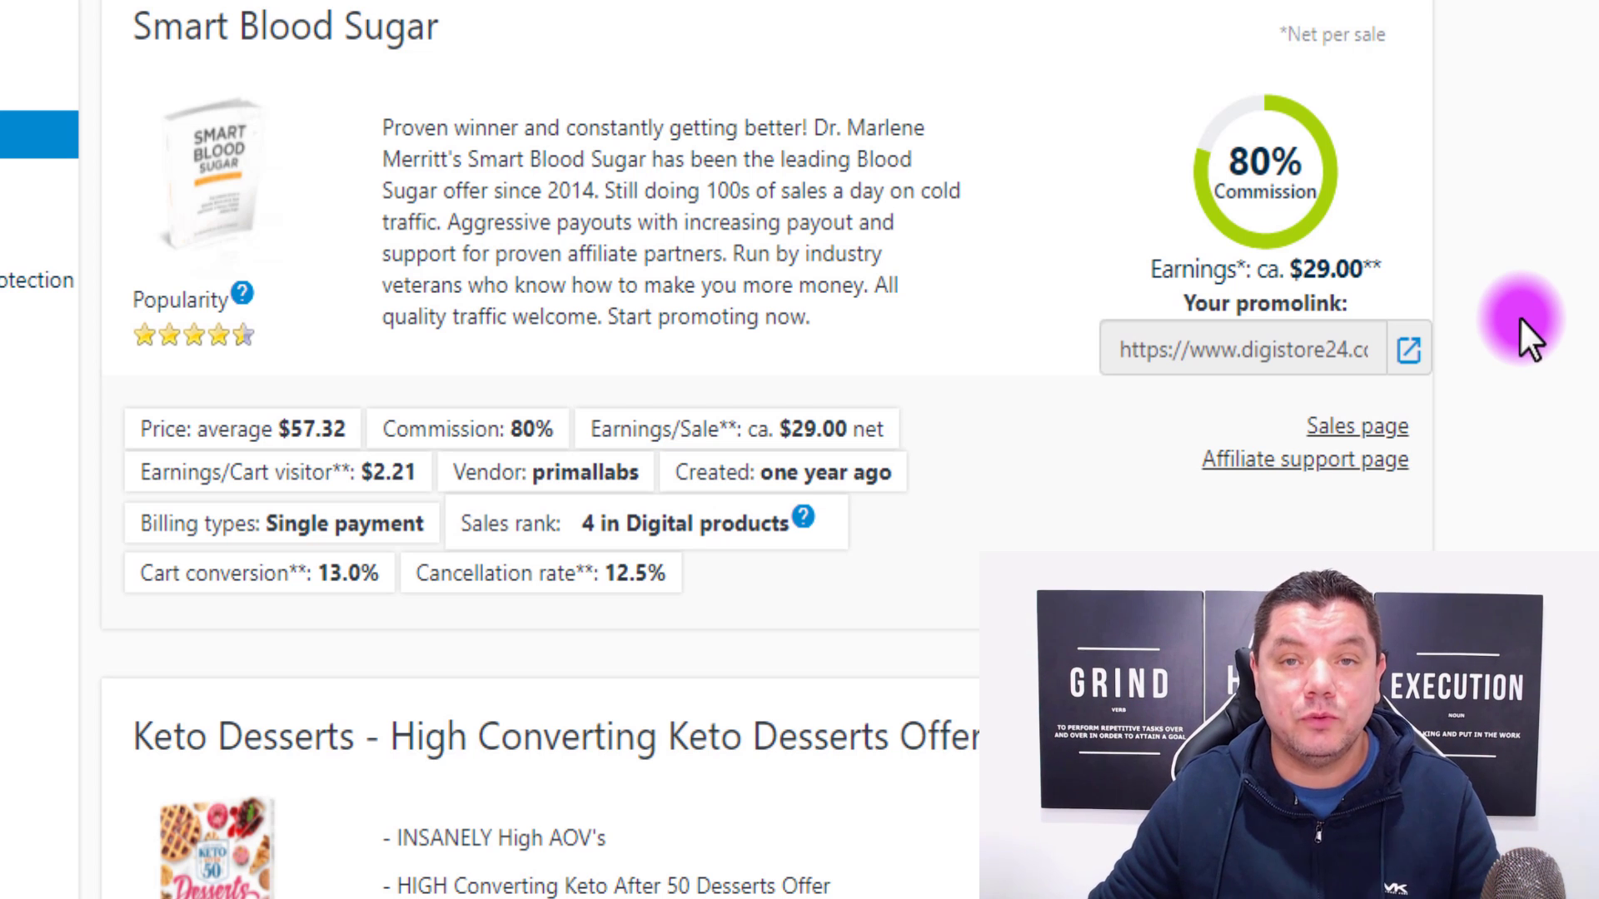
Compare the commissions and earnings of the remaining Fitness & Health offers on the first results page.
{"action": "scroll", "coordinate": [1506, 337], "scroll_direction": "down", "scroll_amount": 8}
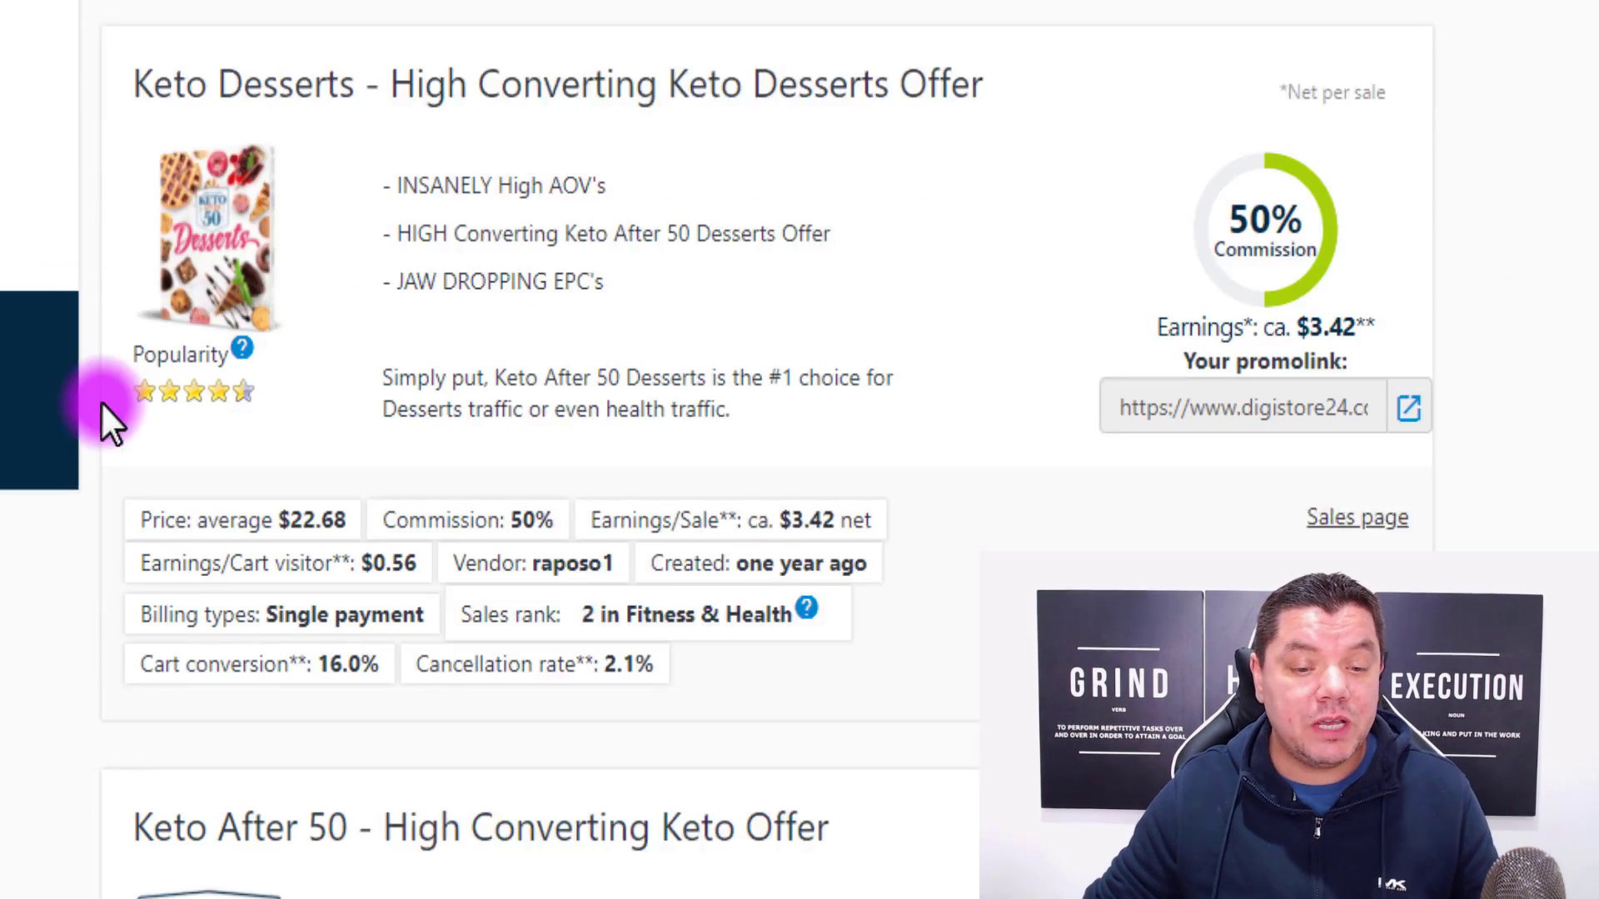
{"action": "scroll", "coordinate": [371, 439], "scroll_direction": "down", "scroll_amount": 7}
{"action": "scroll", "coordinate": [507, 500], "scroll_direction": "up", "scroll_amount": 7}
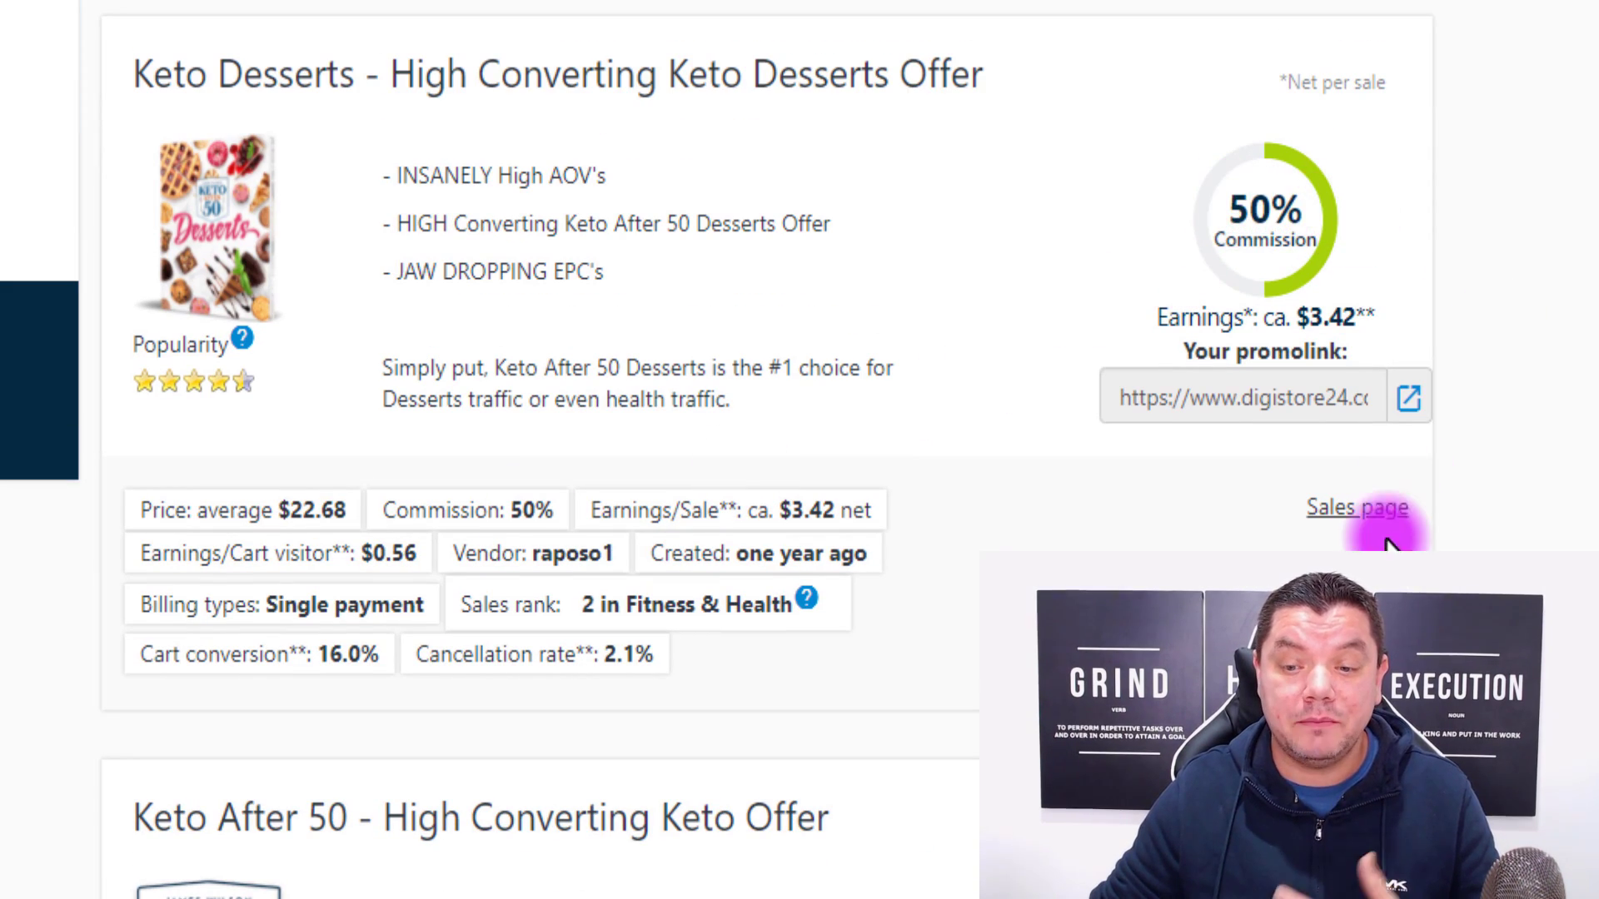
{"action": "scroll", "coordinate": [1357, 537], "scroll_direction": "down", "scroll_amount": 8}
{"action": "scroll", "coordinate": [1311, 404], "scroll_direction": "down", "scroll_amount": 8}
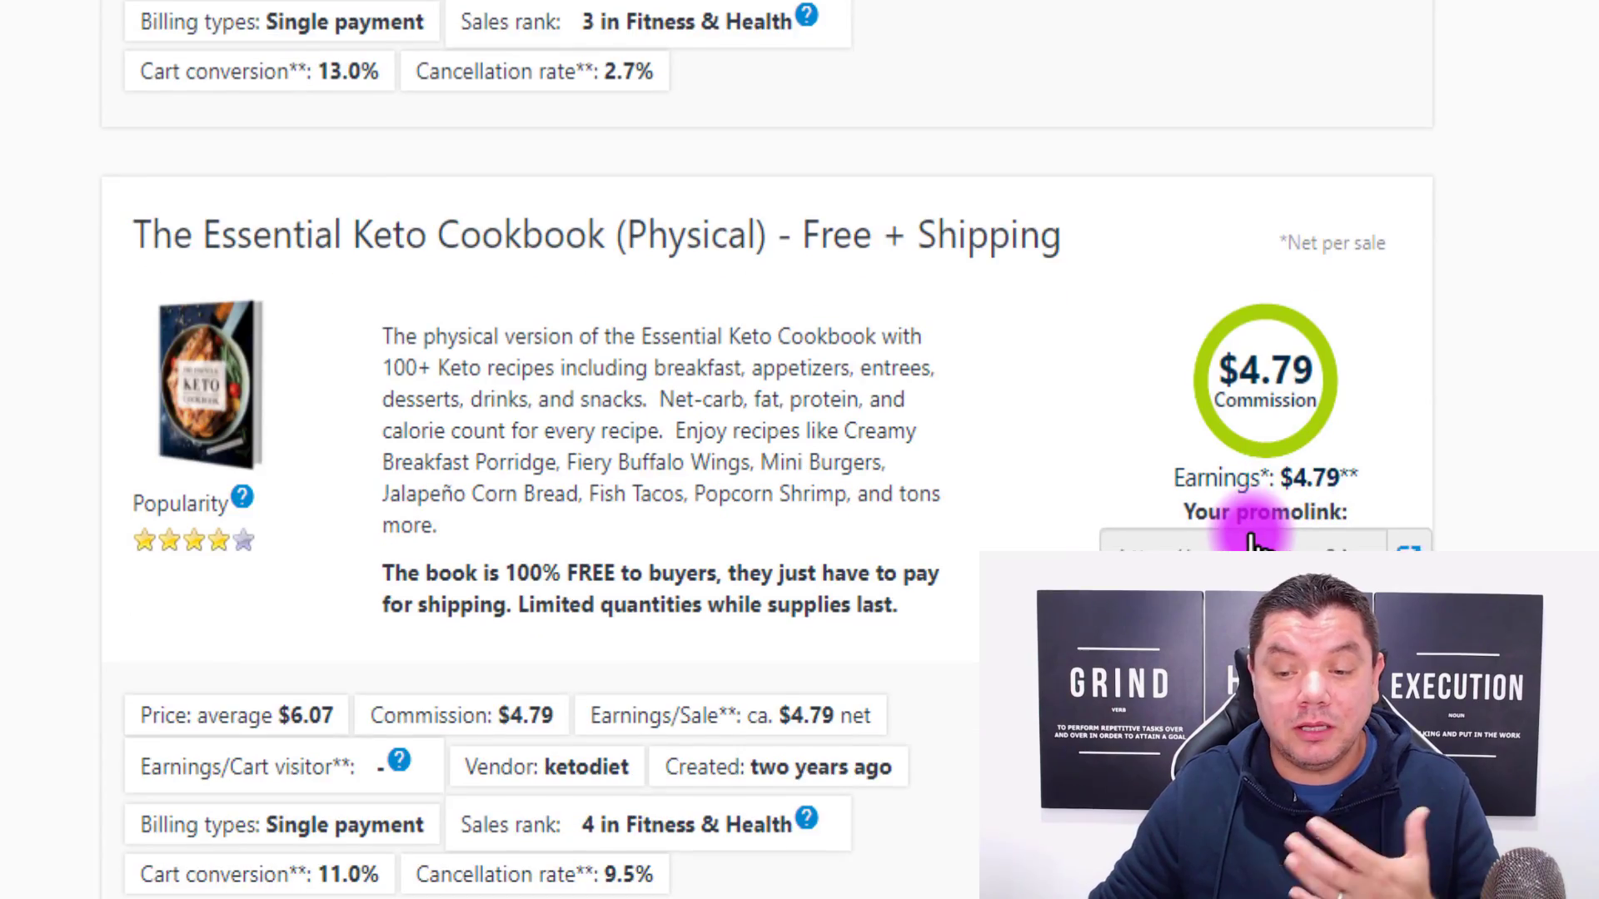
{"action": "scroll", "coordinate": [1256, 541], "scroll_direction": "down", "scroll_amount": 8}
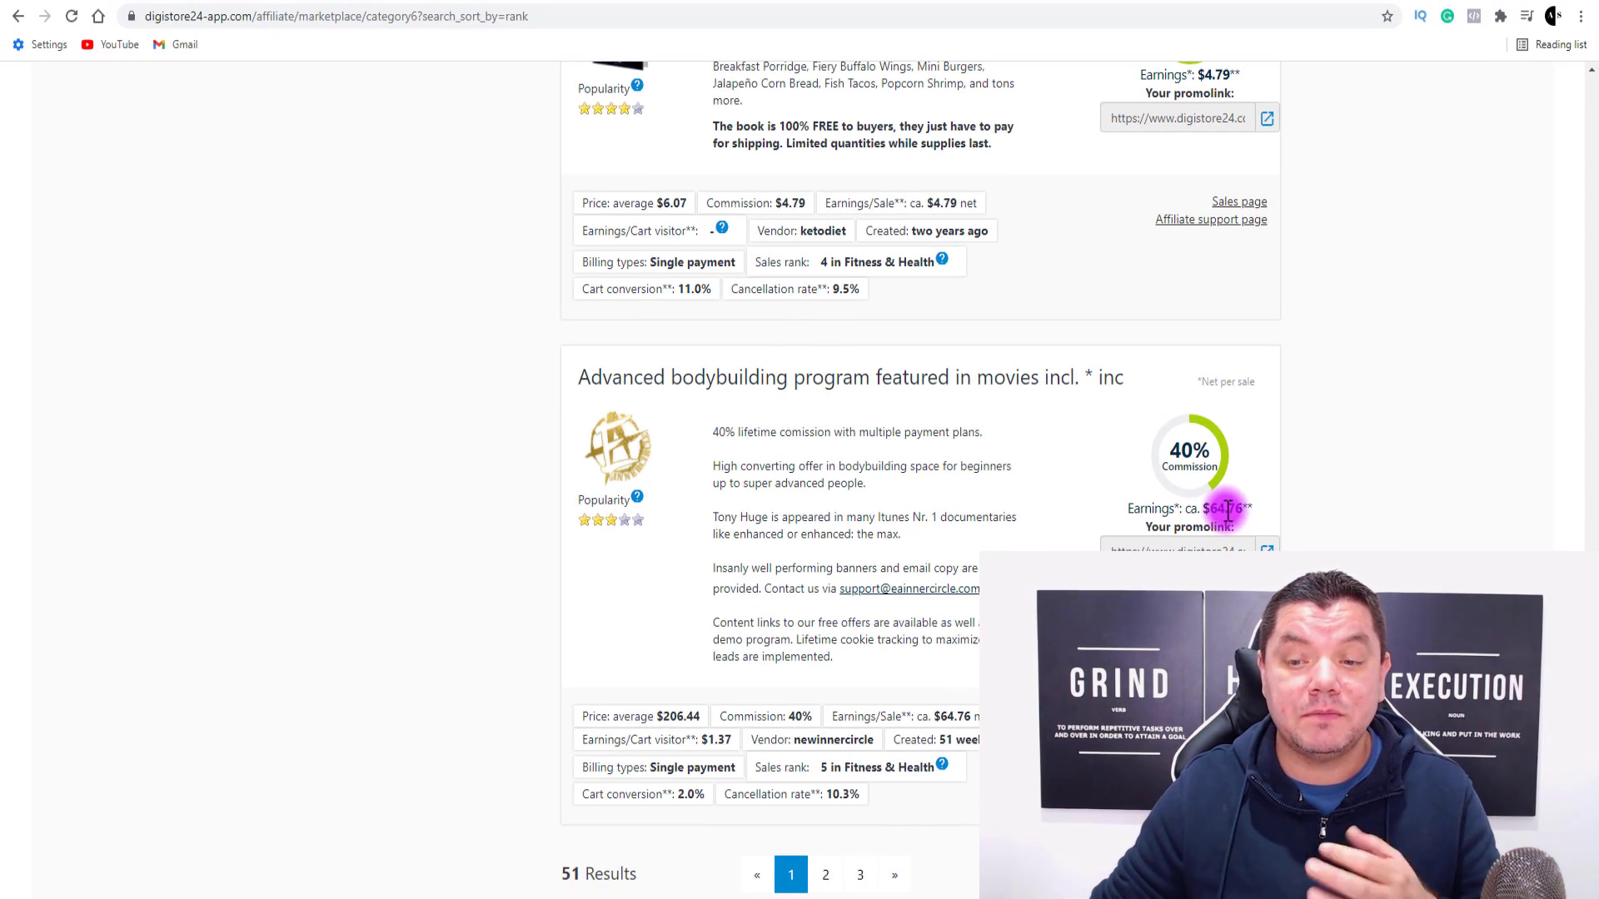
{"action": "scroll", "coordinate": [1219, 500], "scroll_direction": "down", "scroll_amount": 5}
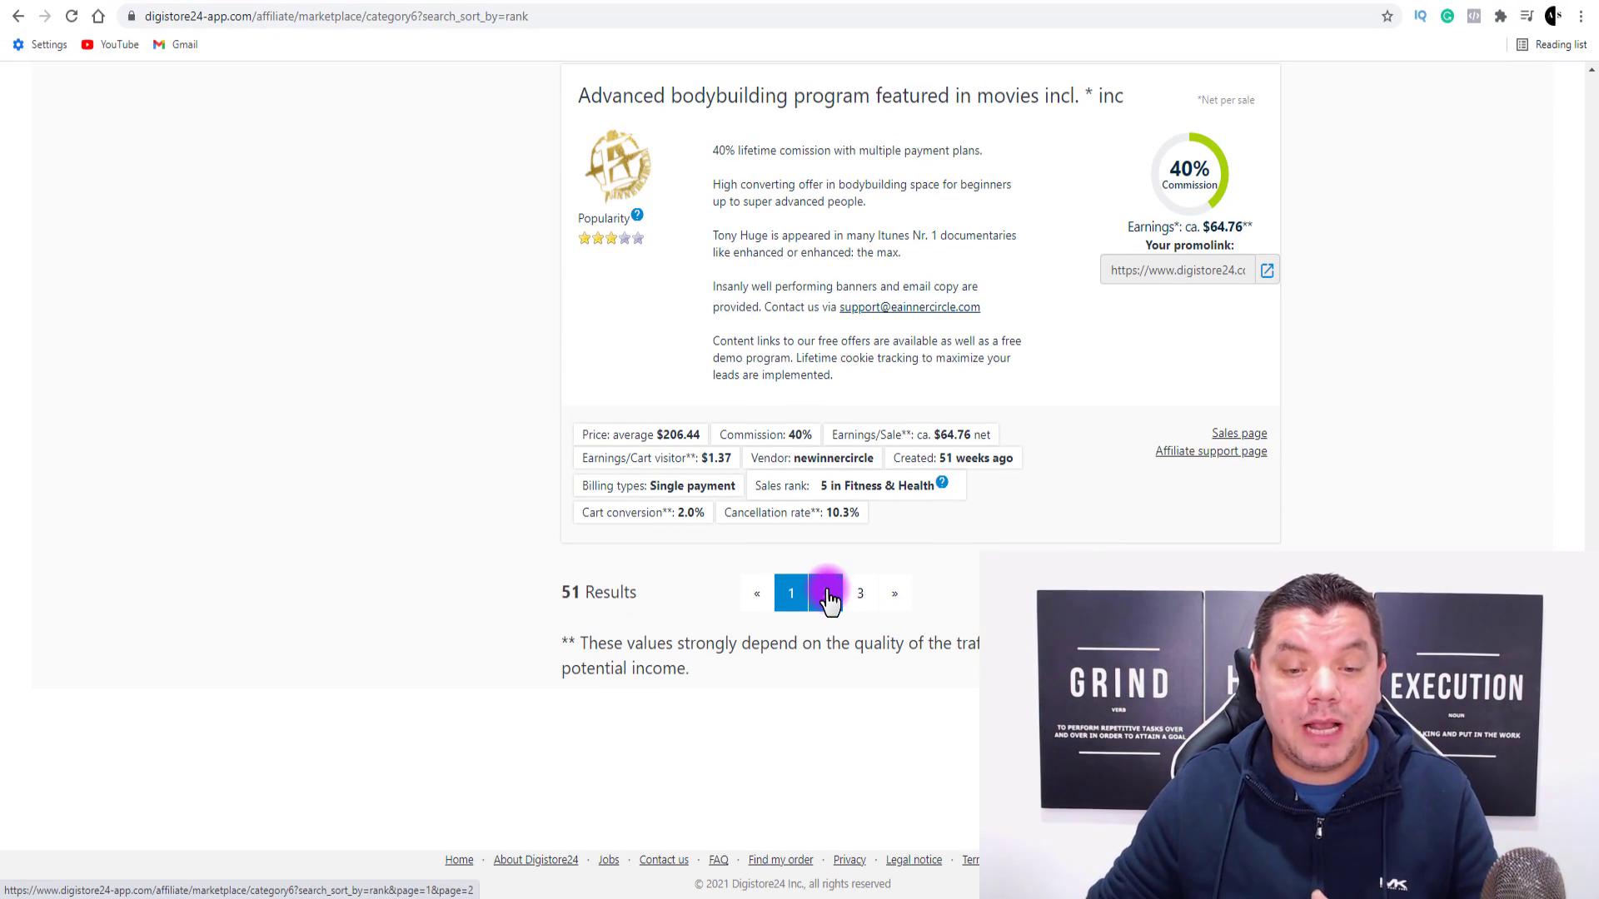
Open page 2 of the Fitness & Health results and find the KETOFITTODAY offer.
{"action": "left_click", "coordinate": [854, 598]}
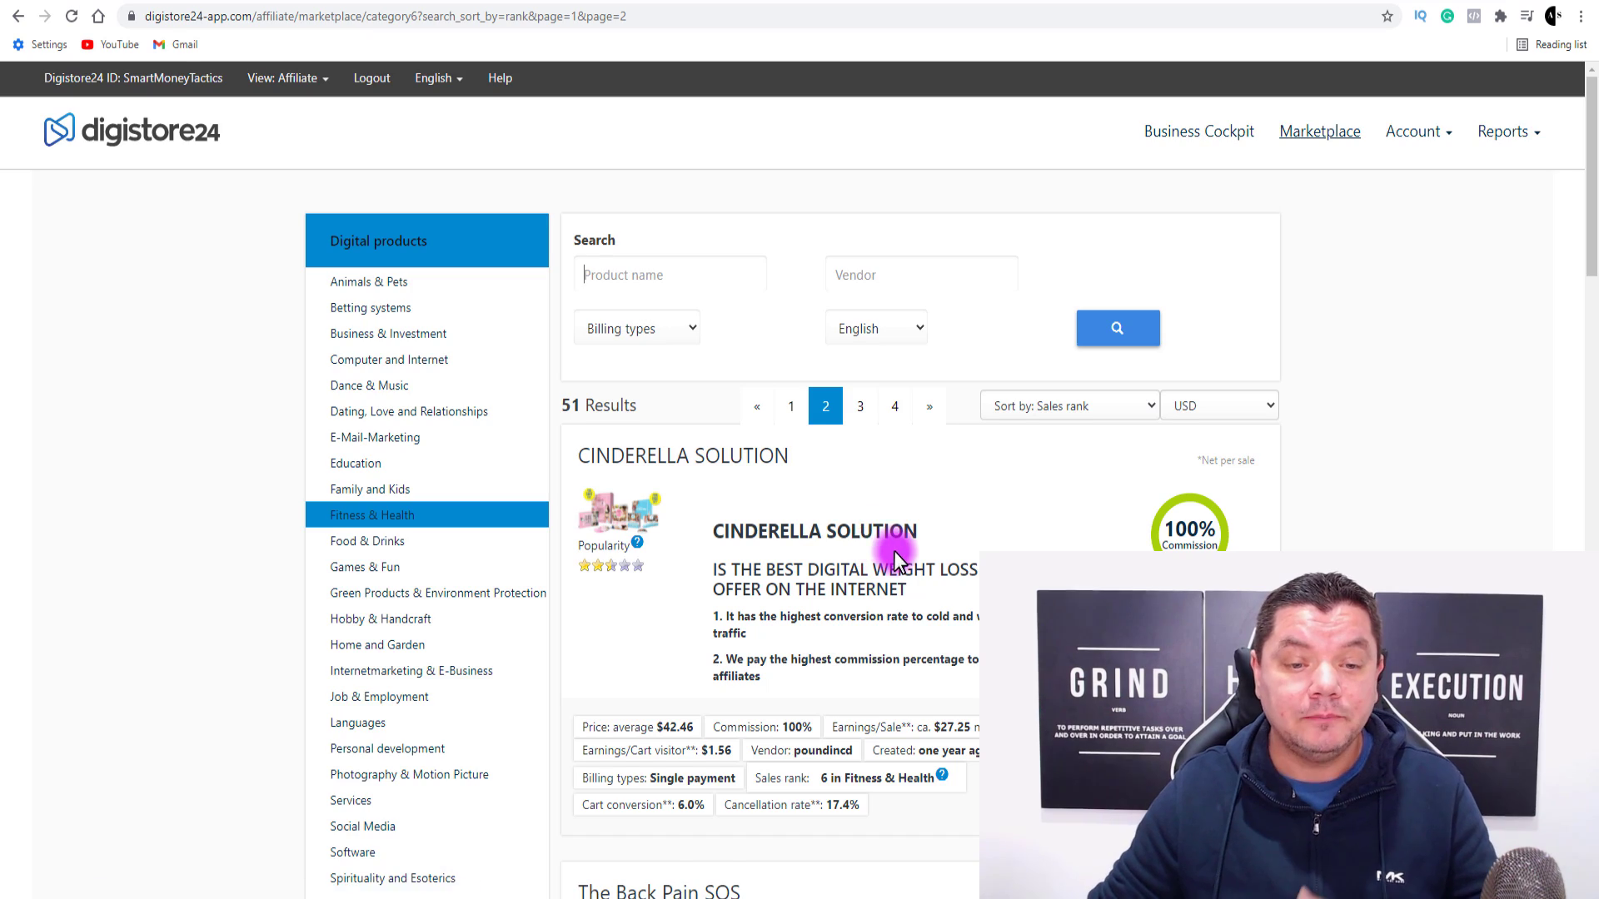
{"action": "scroll", "coordinate": [893, 550], "scroll_direction": "down", "scroll_amount": 10}
{"action": "scroll", "coordinate": [897, 552], "scroll_direction": "down", "scroll_amount": 3}
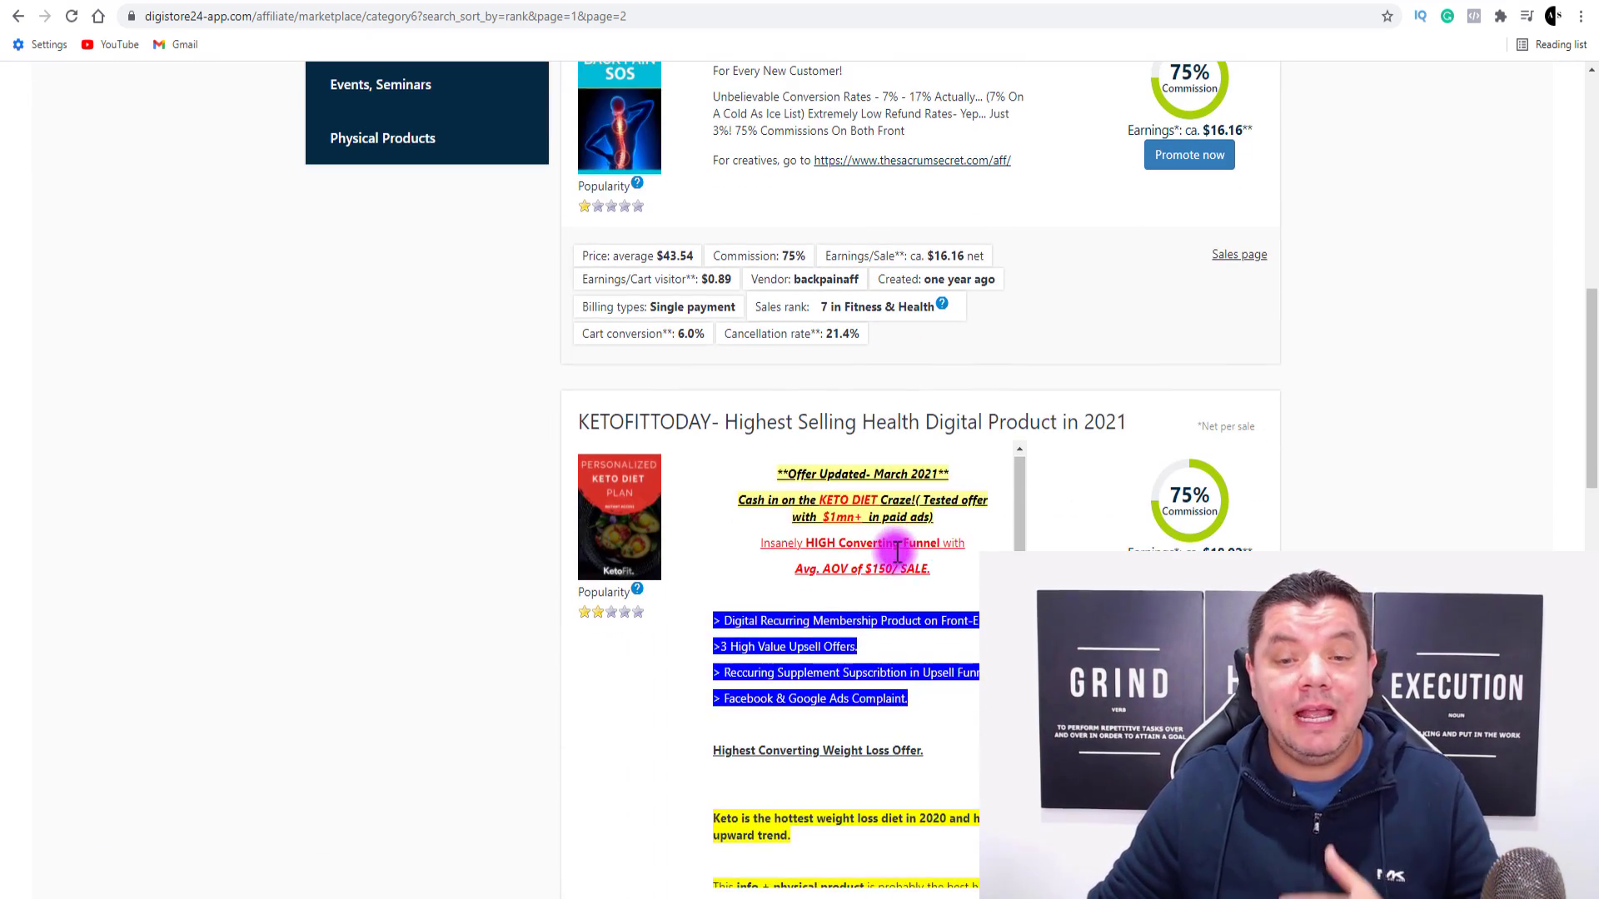
{"action": "scroll", "coordinate": [916, 616], "scroll_direction": "down", "scroll_amount": 2}
{"action": "scroll", "coordinate": [1029, 546], "scroll_direction": "up", "scroll_amount": 2}
{"action": "scroll", "coordinate": [1356, 537], "scroll_direction": "down", "scroll_amount": 3}
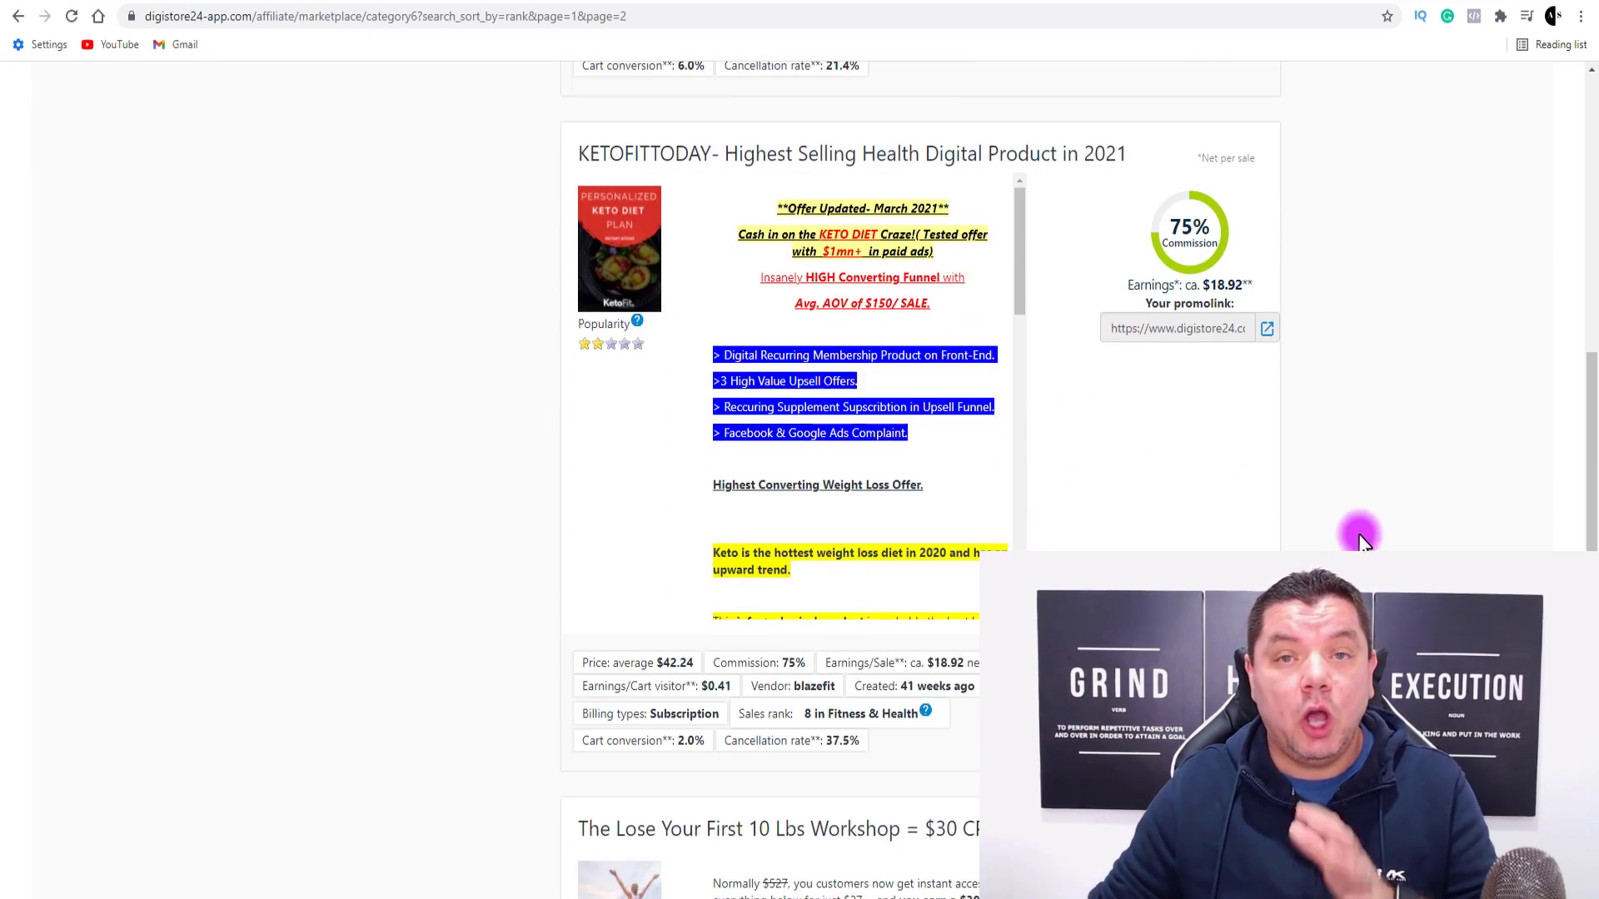
{"action": "scroll", "coordinate": [1370, 520], "scroll_direction": "up", "scroll_amount": 2}
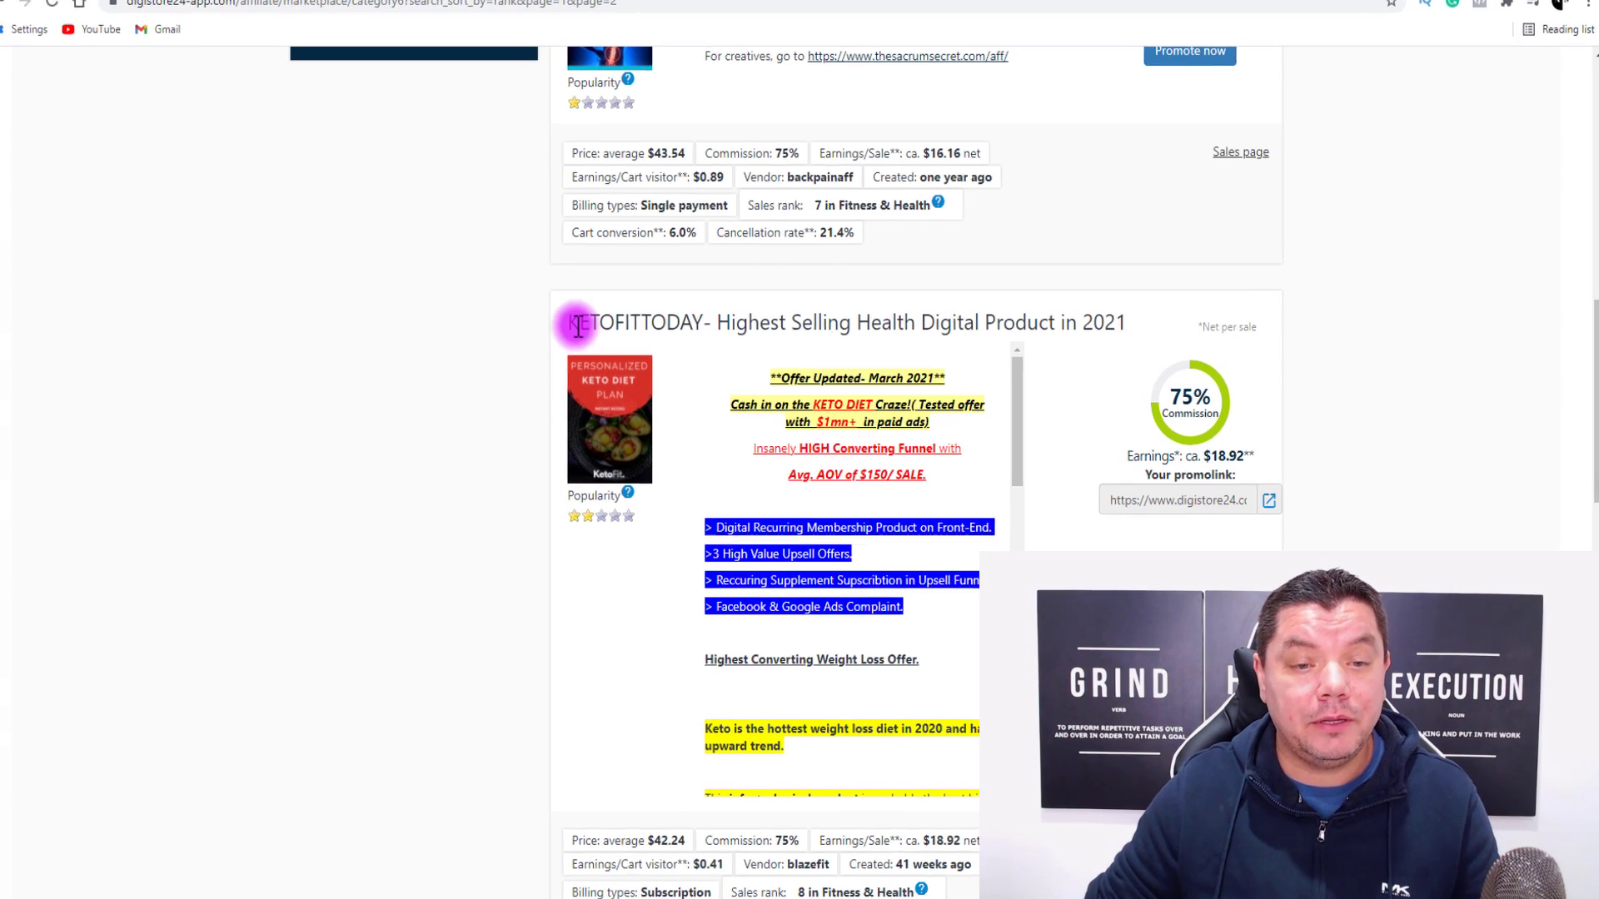
Examine the KETOFITTODAY offer's title, earnings per sale and average price.
{"action": "left_click_drag", "start_coordinate": [293, 52], "coordinate": [486, 49]}
{"action": "left_click", "coordinate": [1118, 75]}
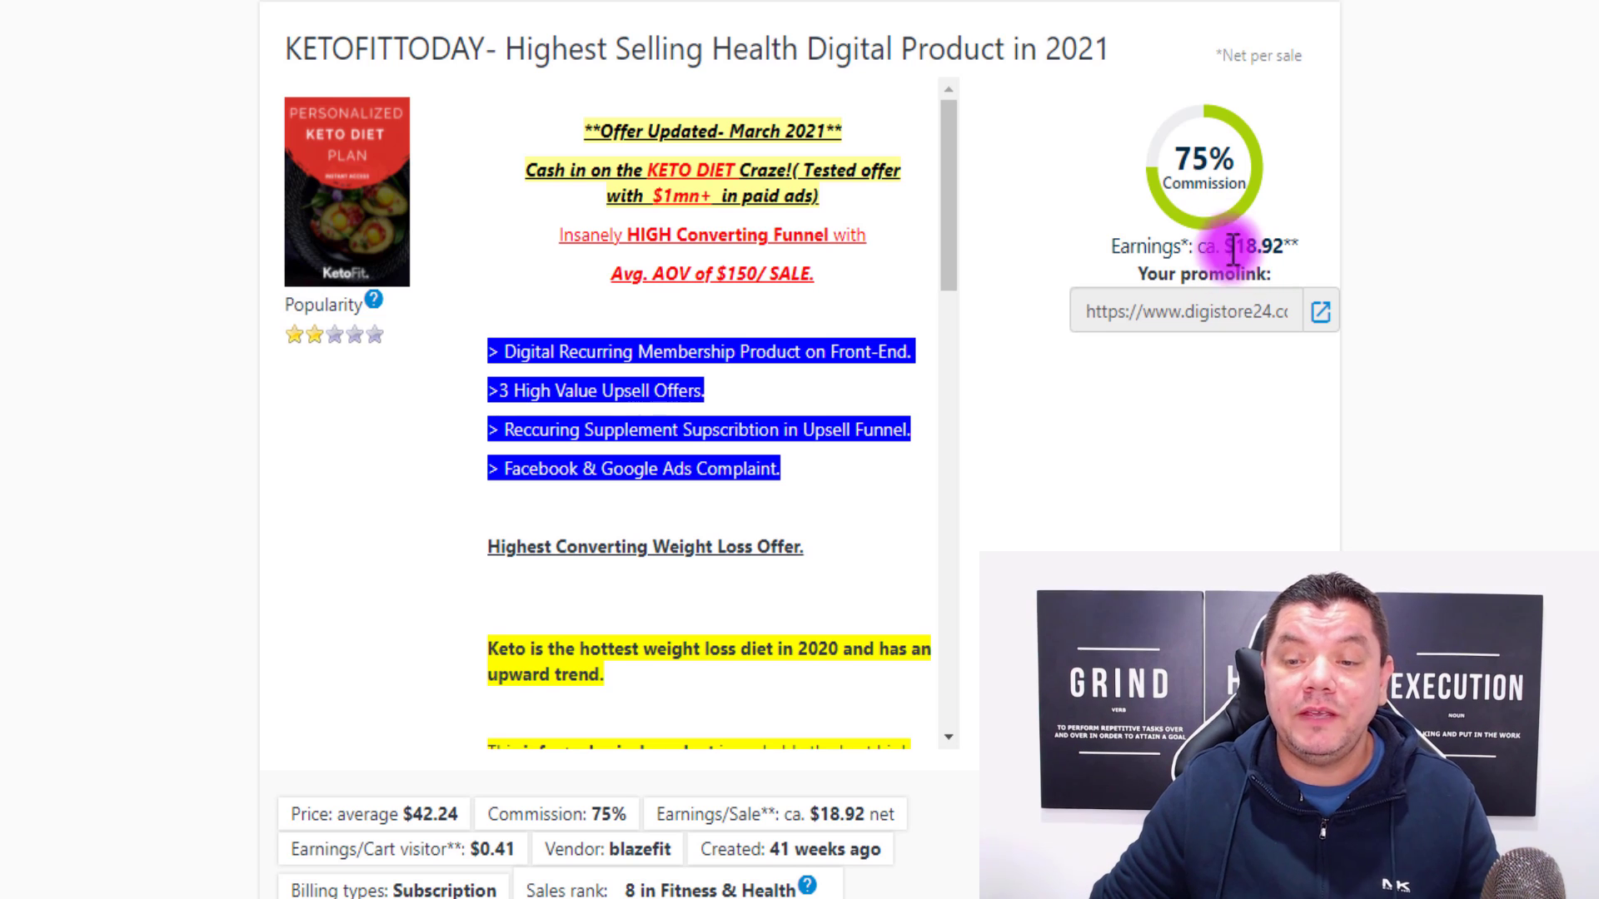
{"action": "left_click_drag", "start_coordinate": [1179, 154], "coordinate": [1231, 161]}
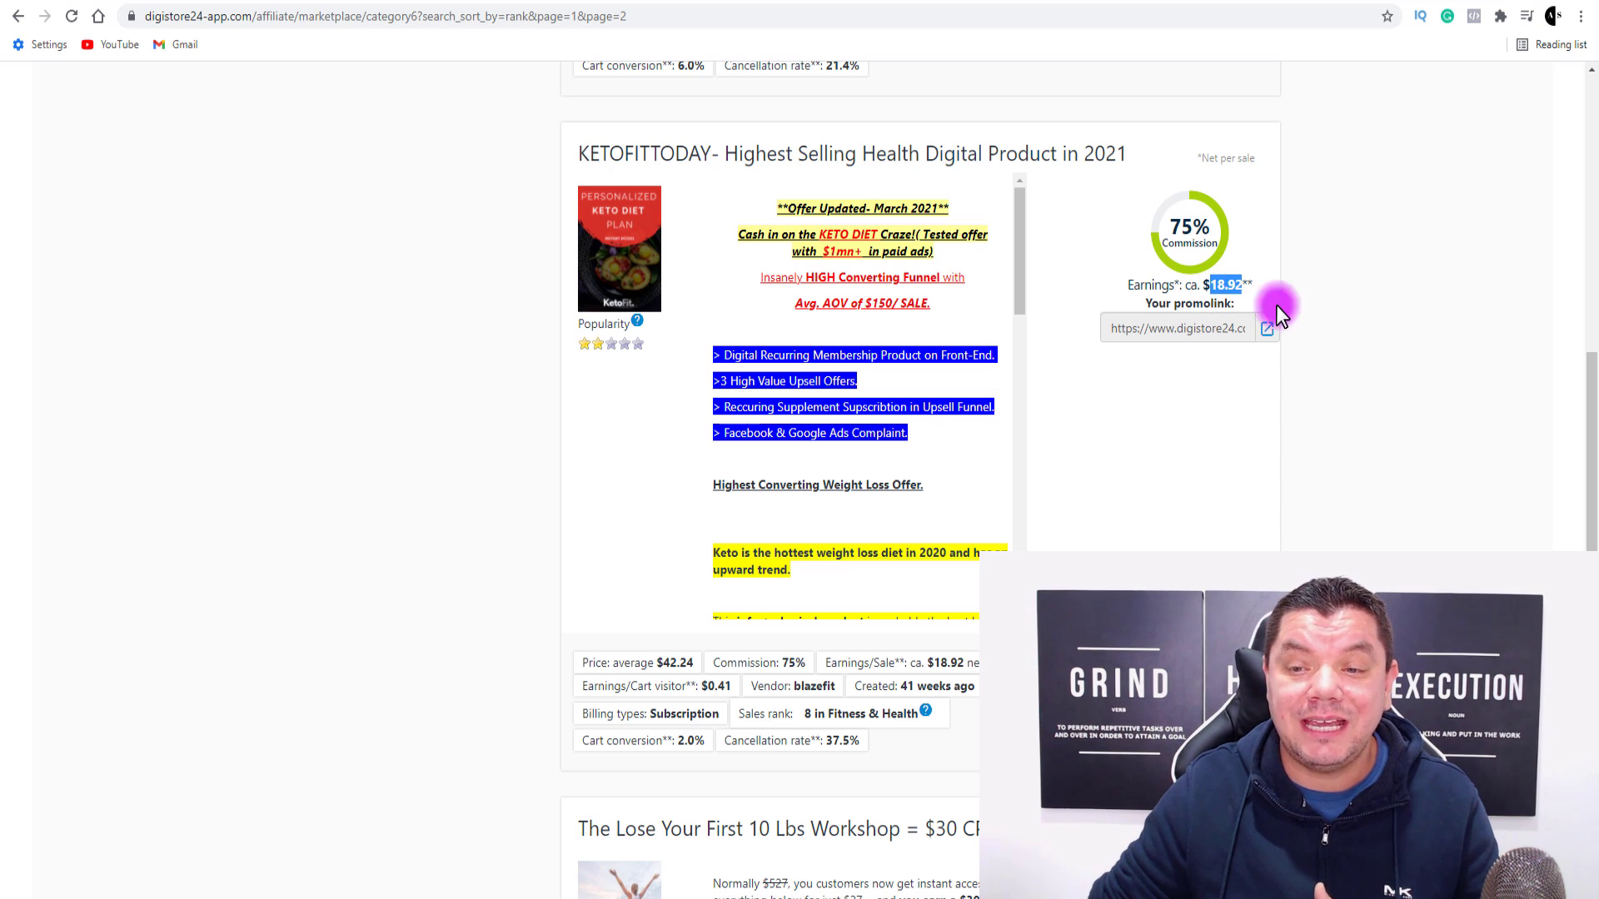
{"action": "left_click", "coordinate": [1436, 345]}
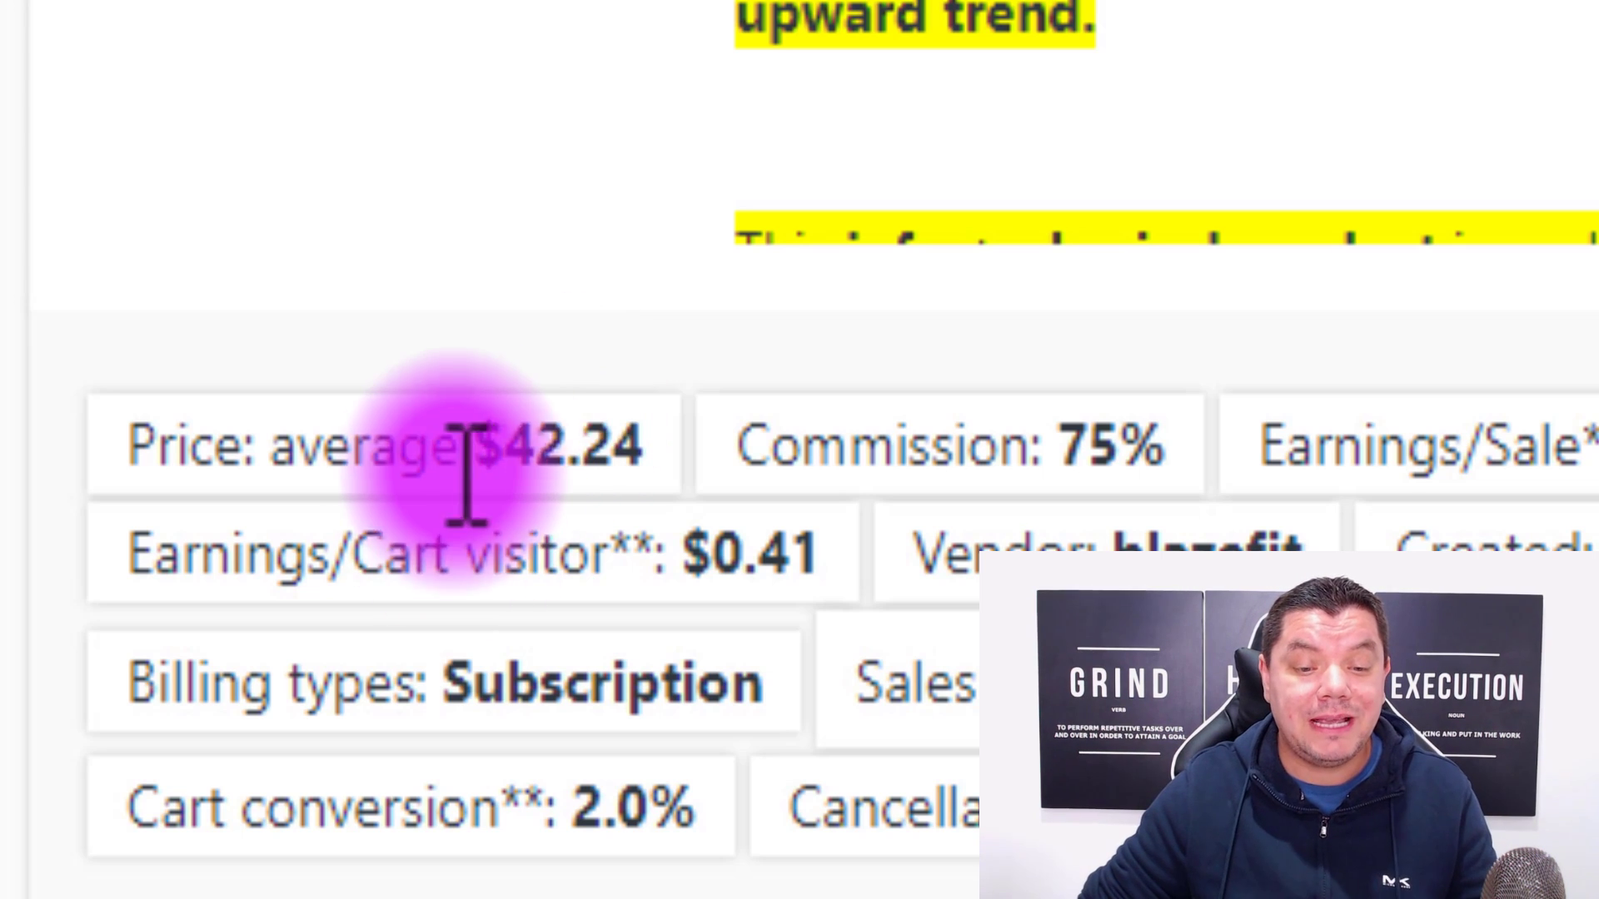
{"action": "left_click_drag", "start_coordinate": [471, 450], "coordinate": [598, 449]}
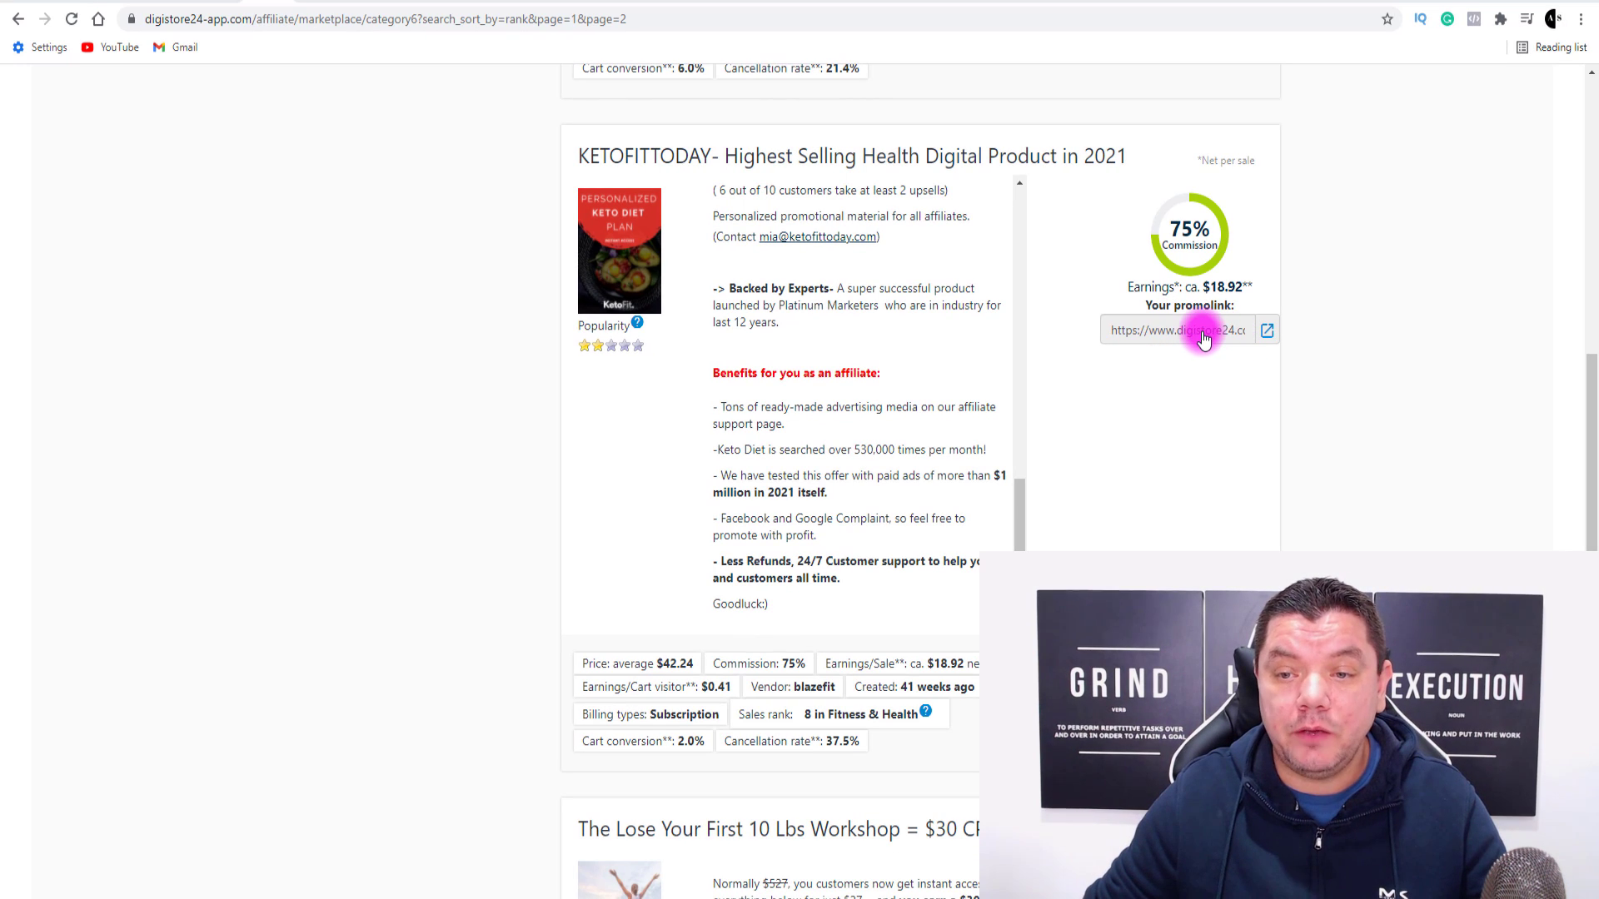
Select the KETOFITTODAY promo link and switch to the product's ketofittoday.com page.
{"action": "left_click", "coordinate": [1202, 337]}
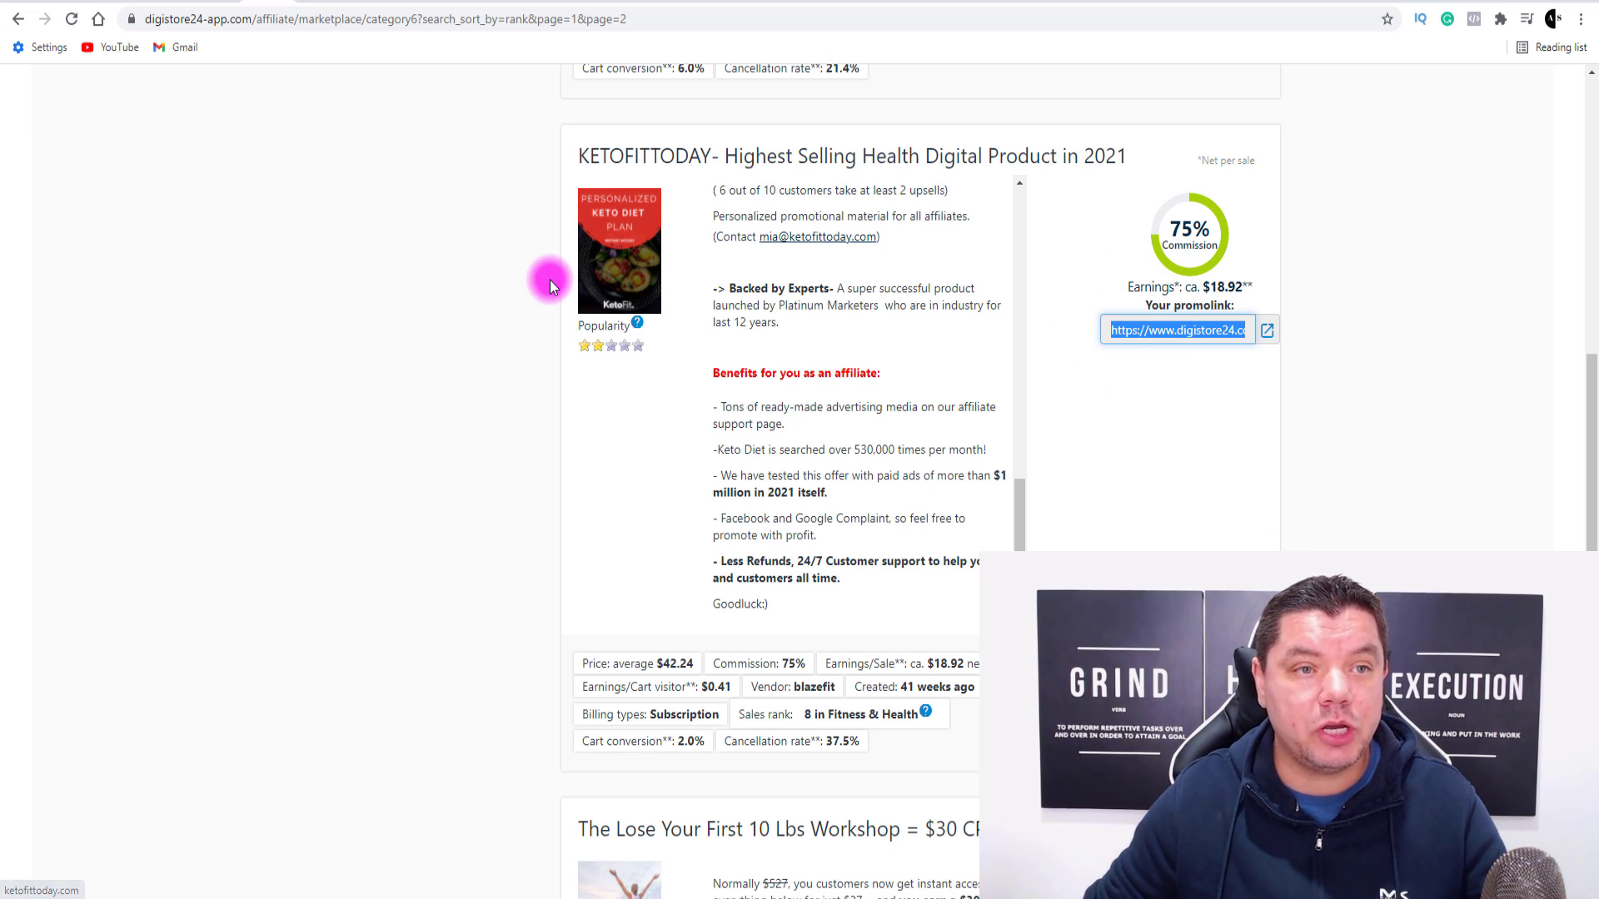
{"action": "left_click", "coordinate": [309, 2]}
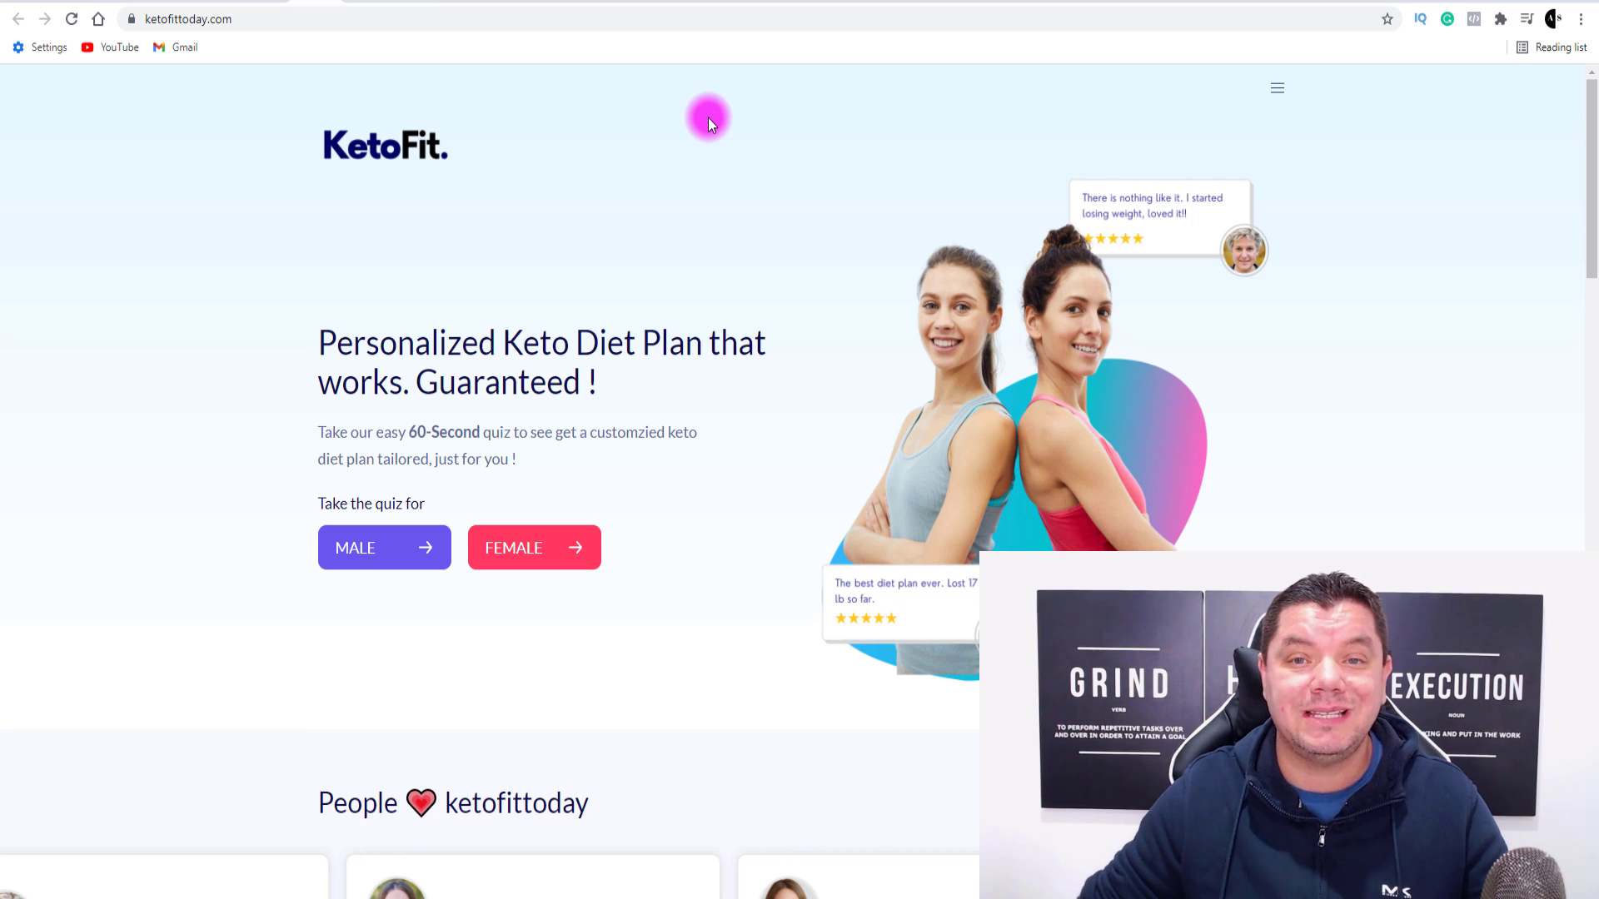
Look through the ketofittoday.com sales page, from the customer reviews and meal plan sections to the Digistore24 footer.
{"action": "scroll", "coordinate": [706, 119], "scroll_direction": "down", "scroll_amount": 3}
{"action": "scroll", "coordinate": [718, 140], "scroll_direction": "down", "scroll_amount": 10}
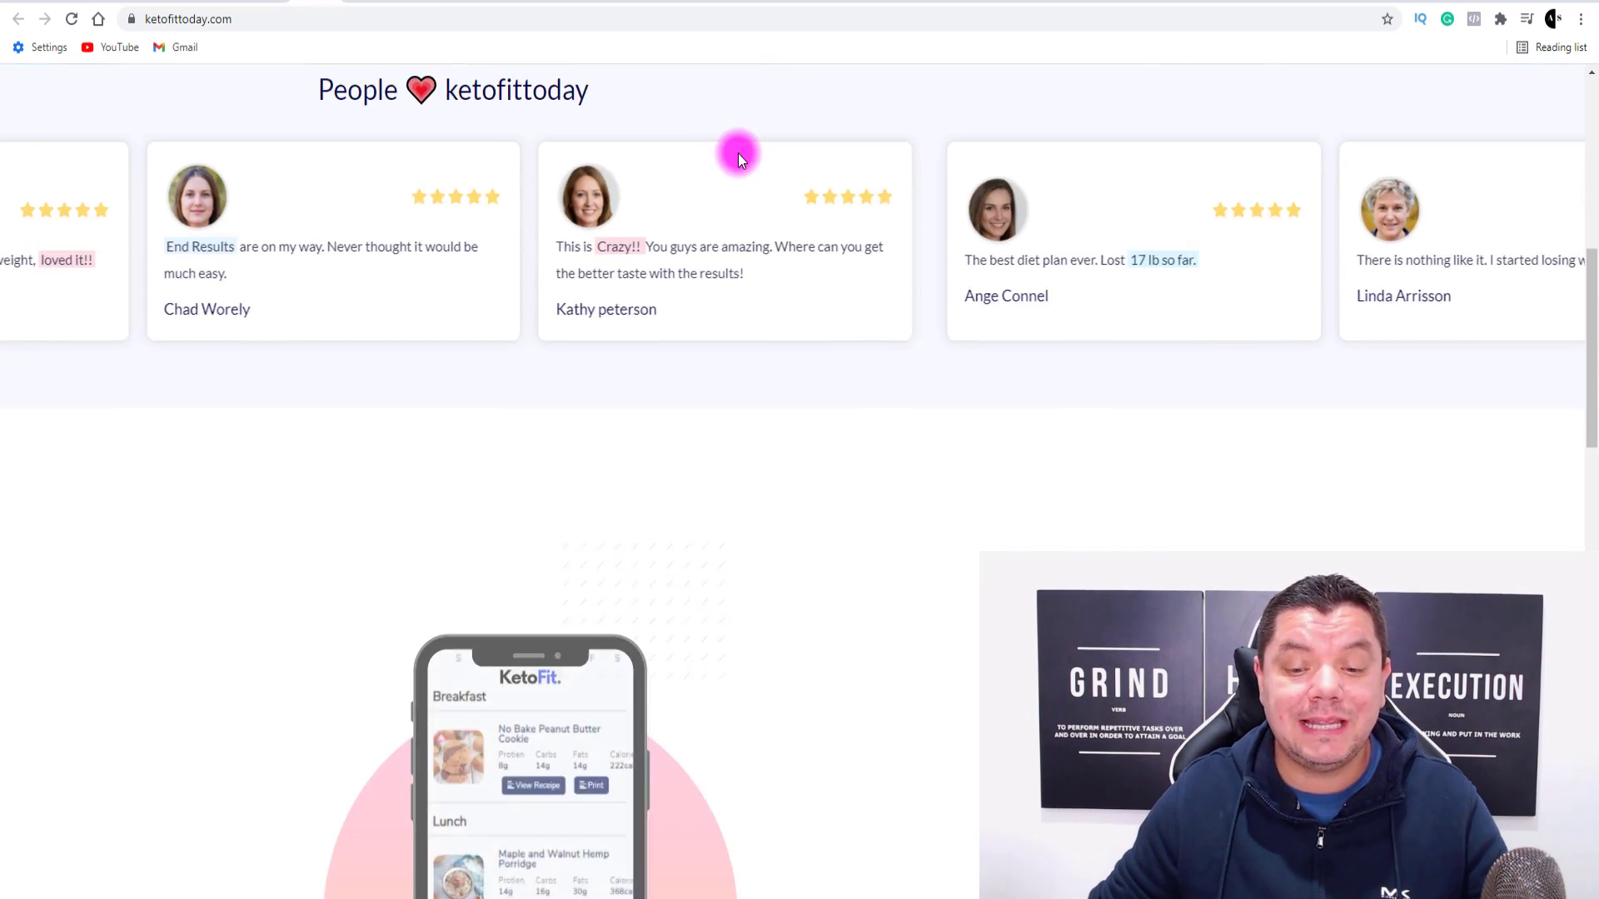
{"action": "scroll", "coordinate": [736, 218], "scroll_direction": "down", "scroll_amount": 2}
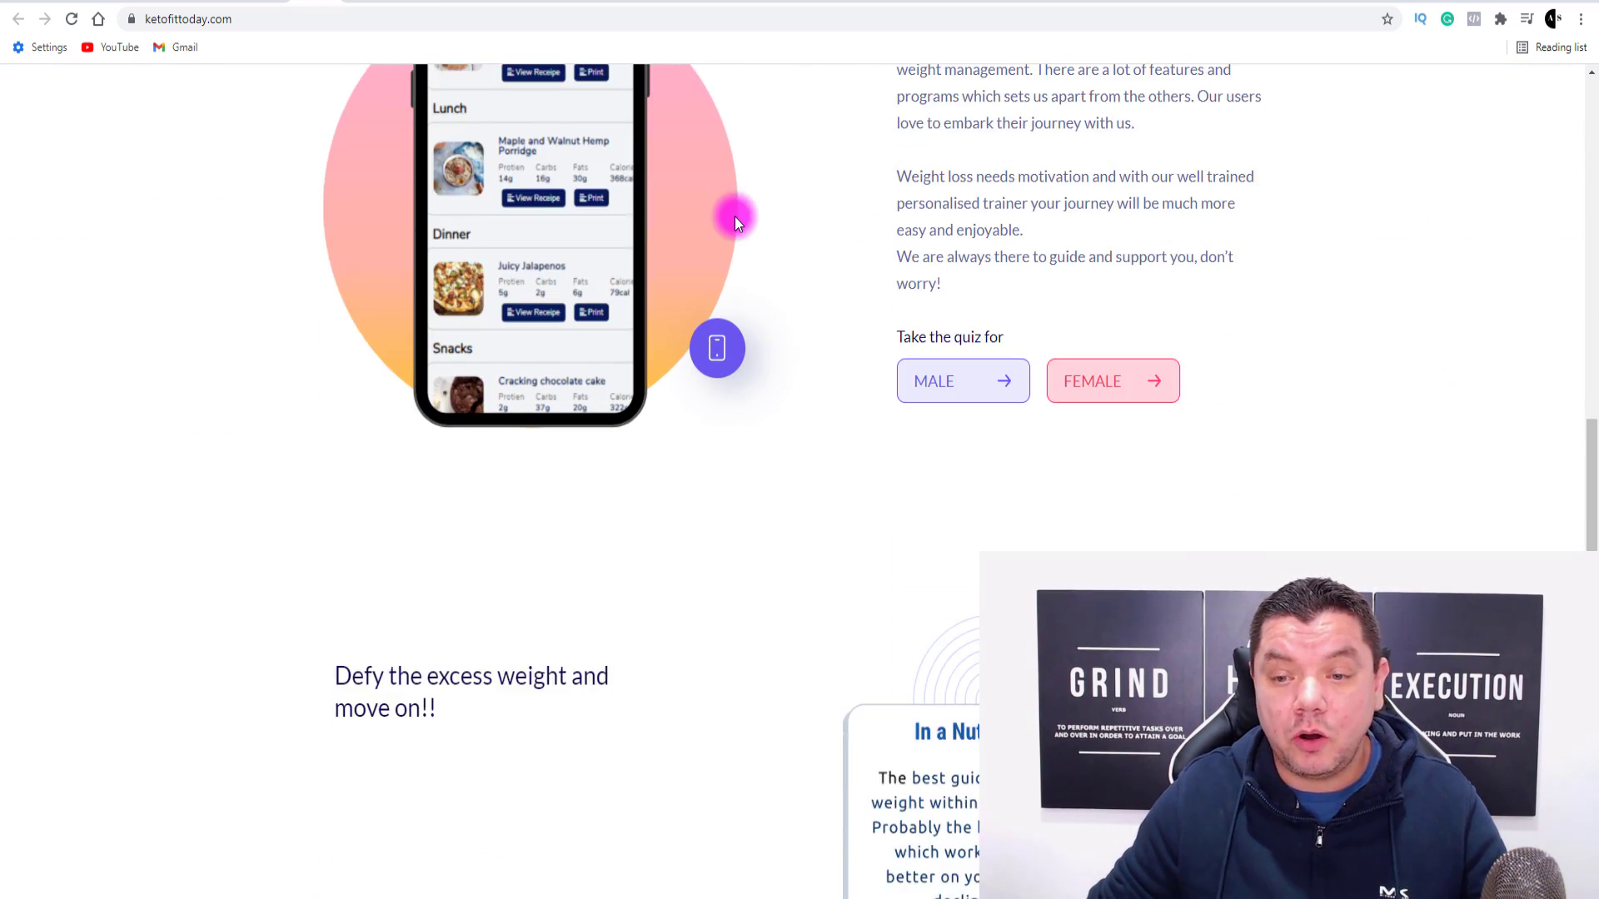
{"action": "scroll", "coordinate": [743, 222], "scroll_direction": "up", "scroll_amount": 4}
{"action": "scroll", "coordinate": [746, 221], "scroll_direction": "down", "scroll_amount": 4}
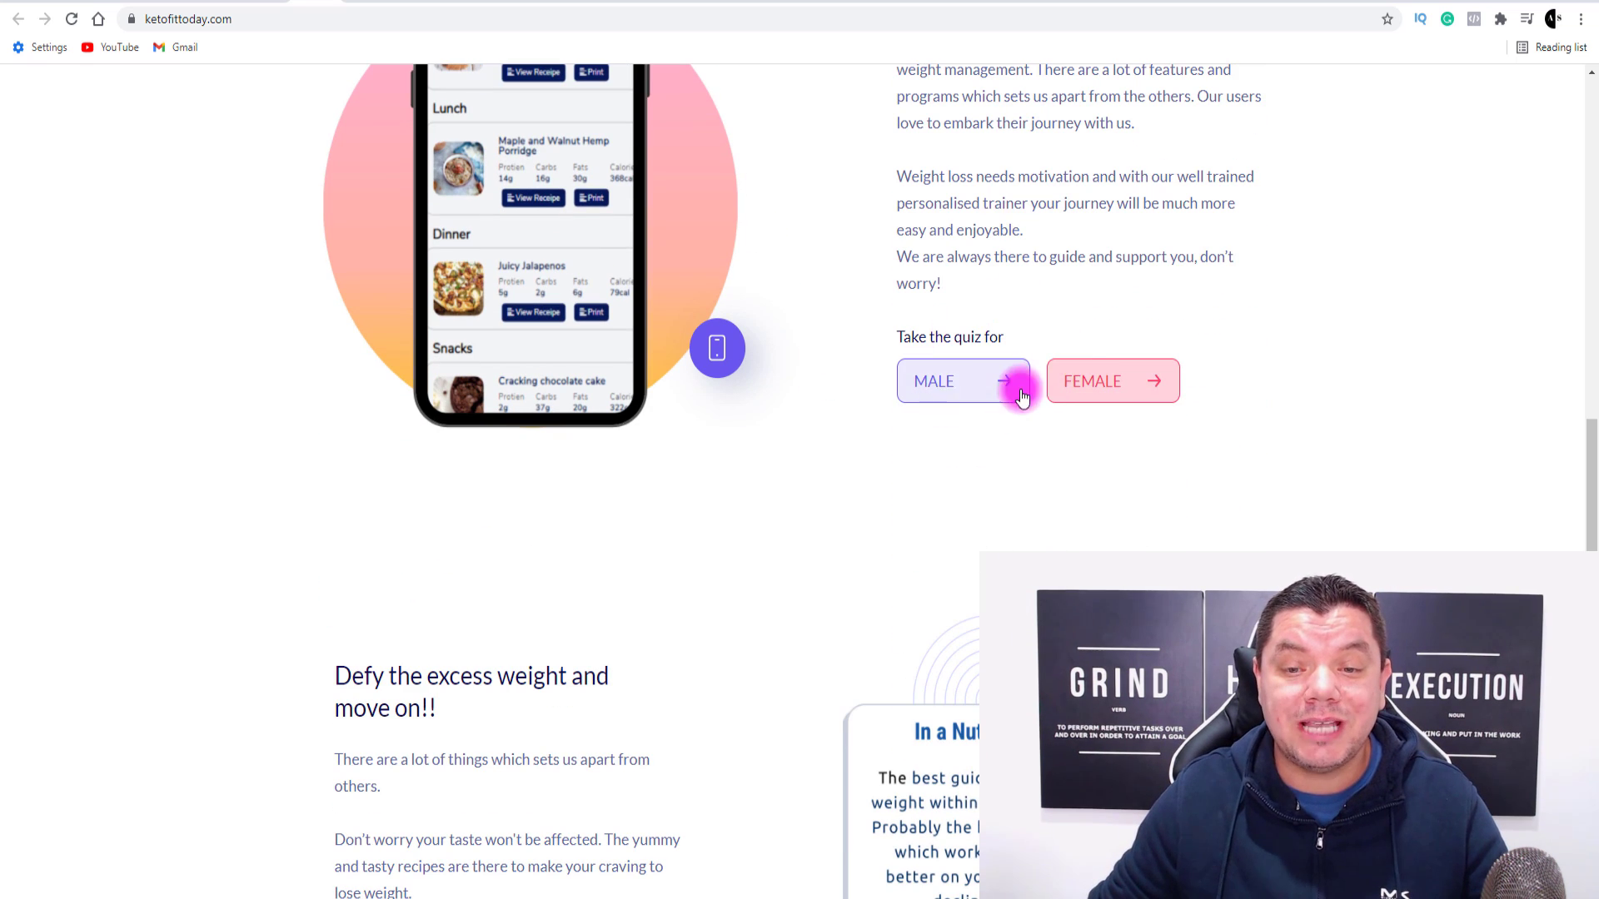
{"action": "scroll", "coordinate": [1012, 381], "scroll_direction": "down", "scroll_amount": 3}
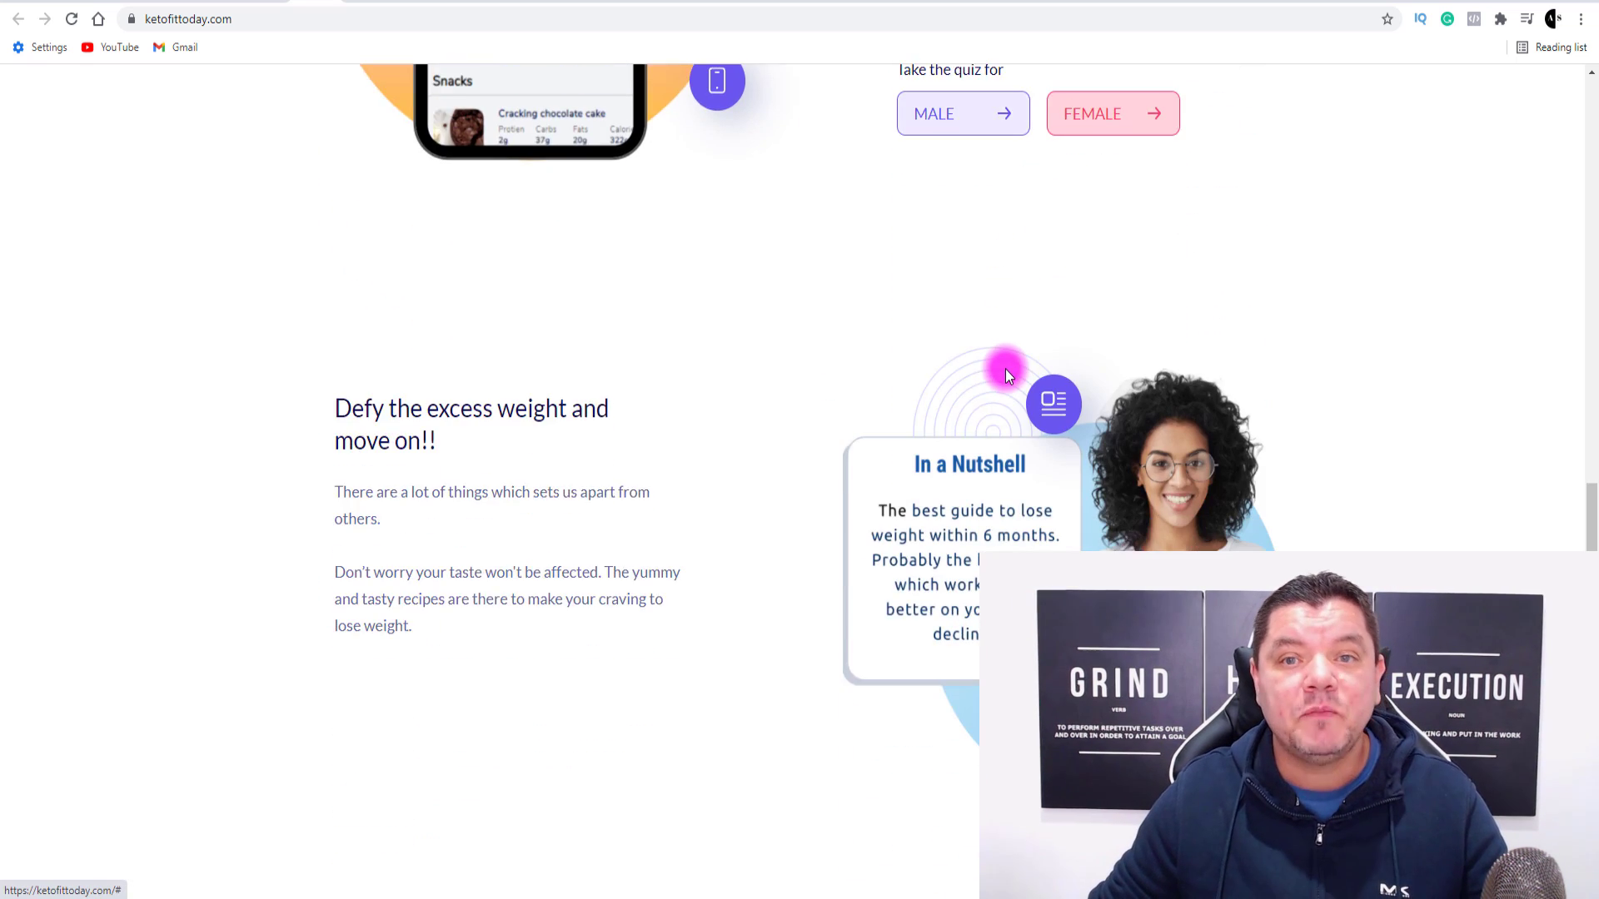
{"action": "scroll", "coordinate": [1011, 368], "scroll_direction": "down", "scroll_amount": 10}
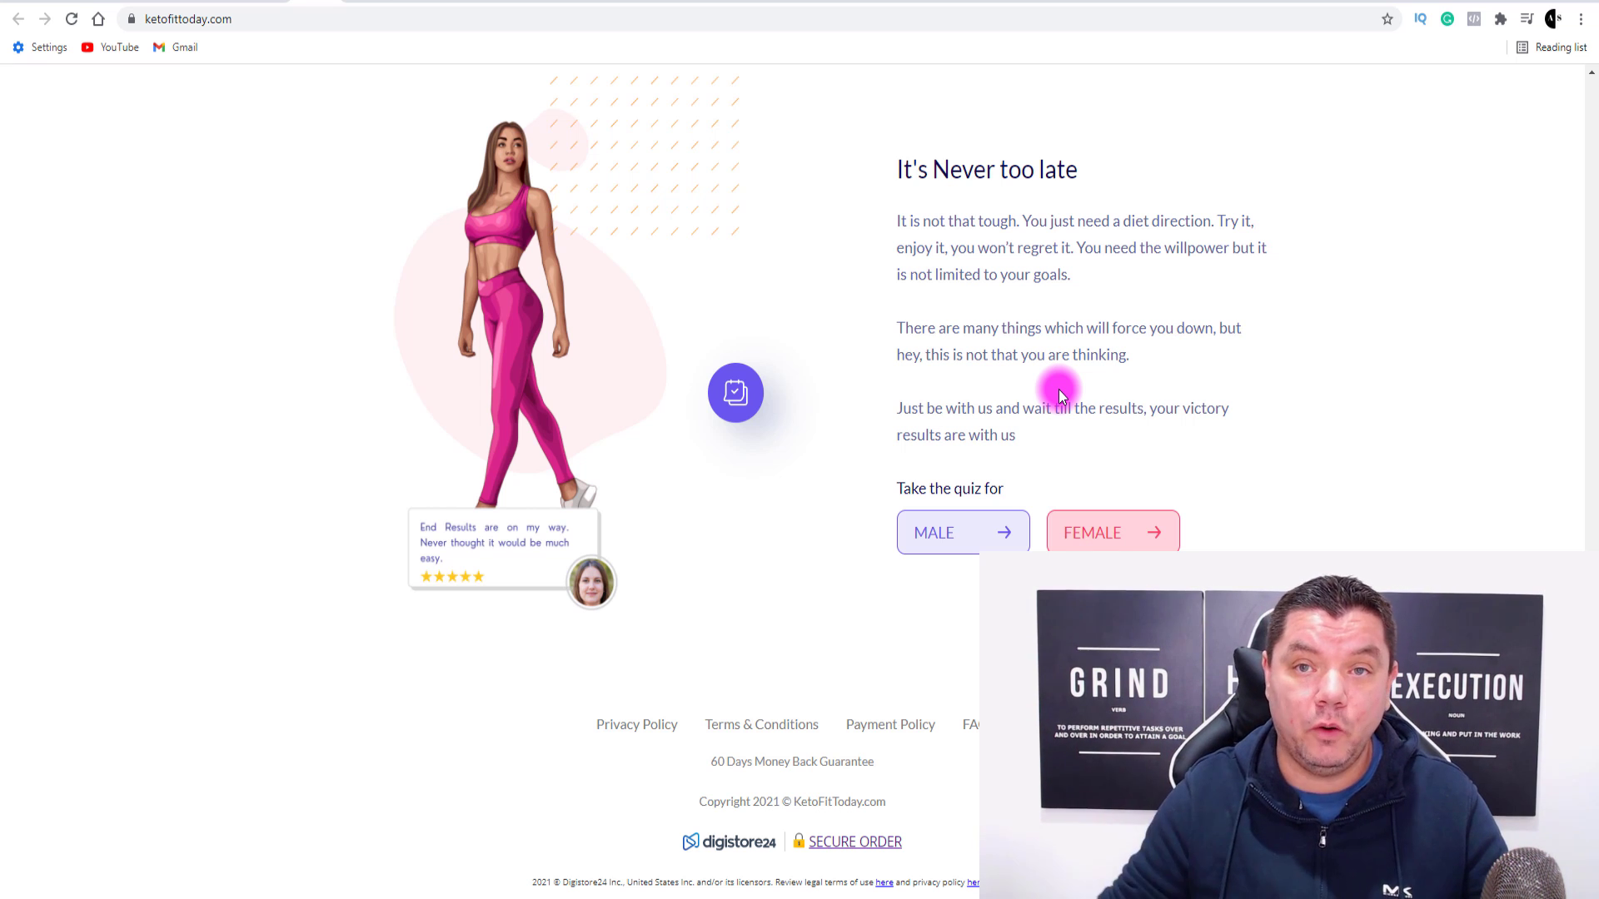
Switch to the KetoFit Affiliate Tools page and examine its social media images, email swipes and leaderboard banners.
{"action": "left_click", "coordinate": [366, 12]}
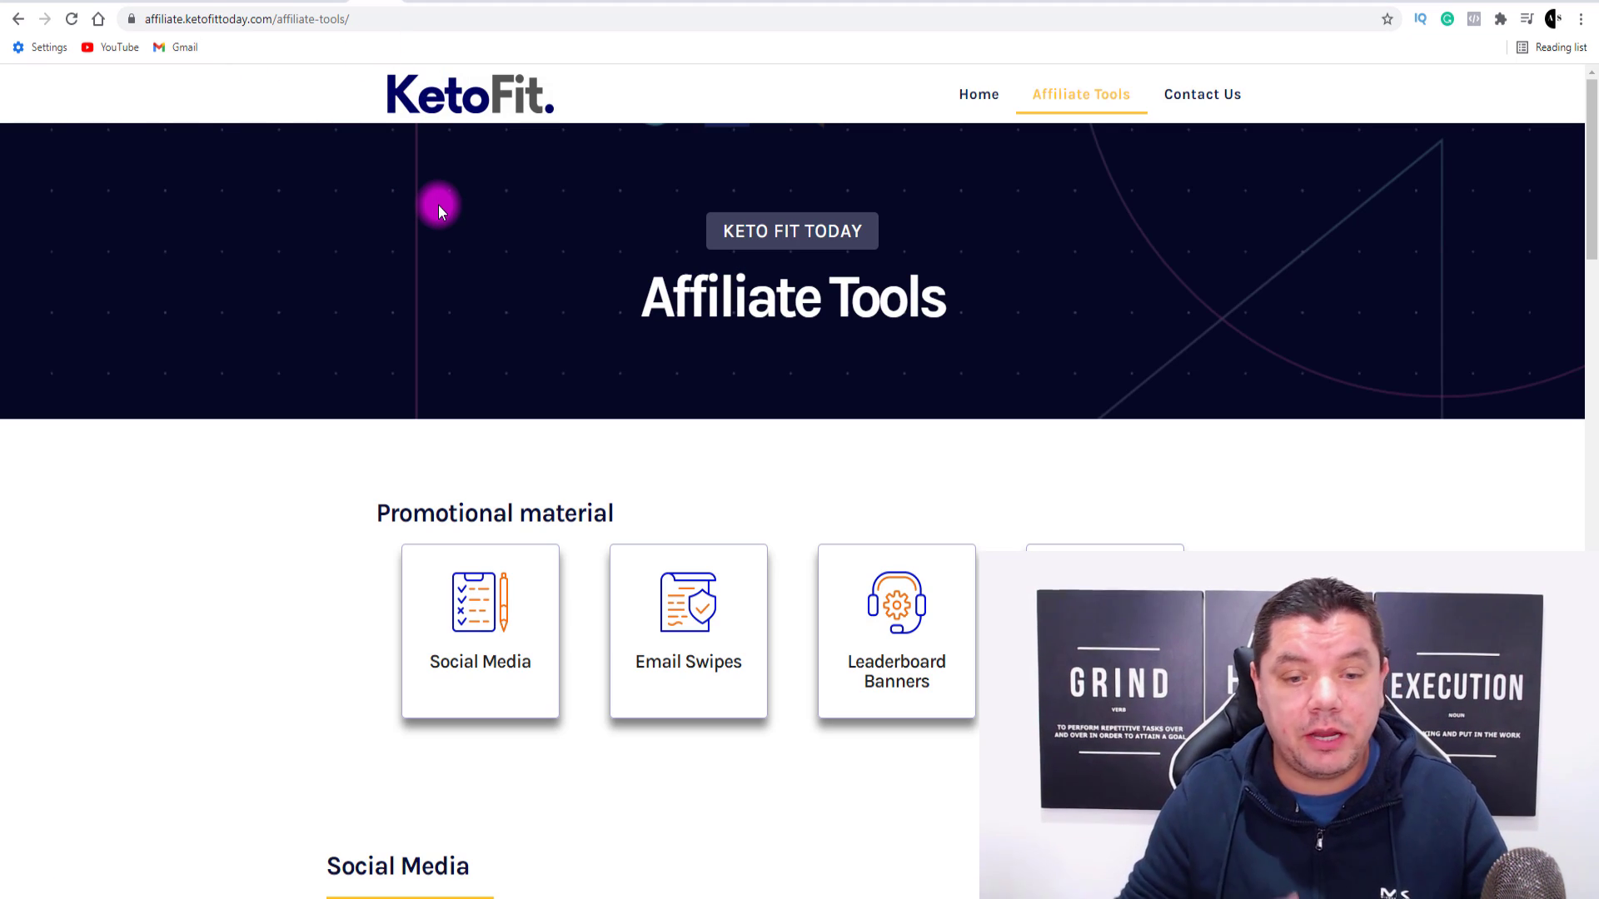
{"action": "scroll", "coordinate": [423, 432], "scroll_direction": "down", "scroll_amount": 3}
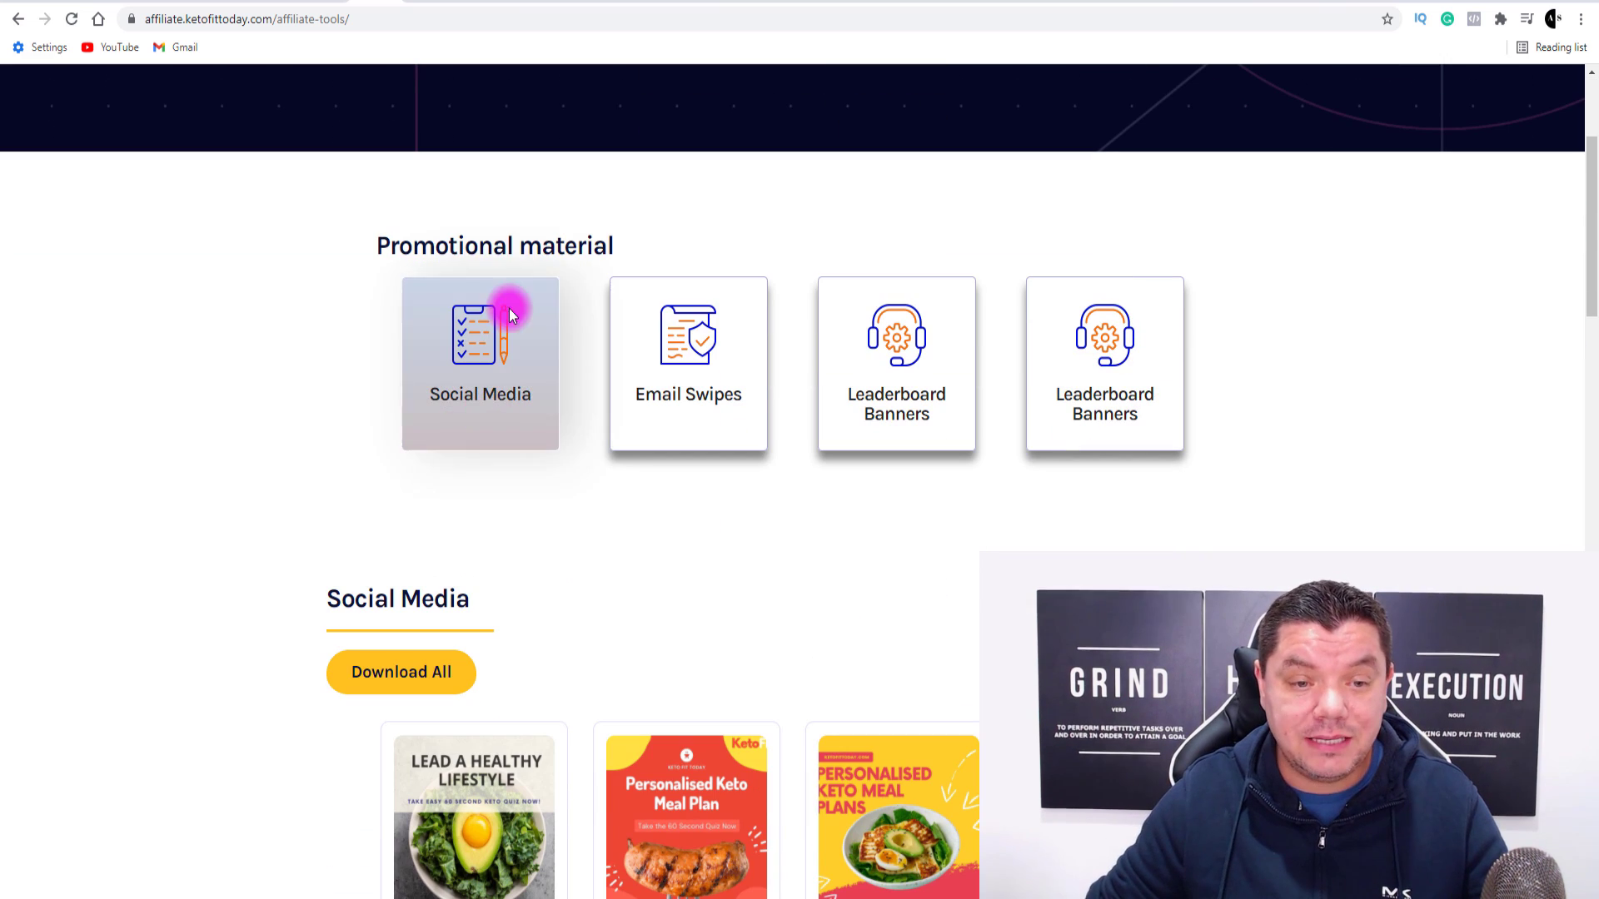
{"action": "scroll", "coordinate": [782, 350], "scroll_direction": "down", "scroll_amount": 2}
{"action": "scroll", "coordinate": [942, 300], "scroll_direction": "up", "scroll_amount": 1}
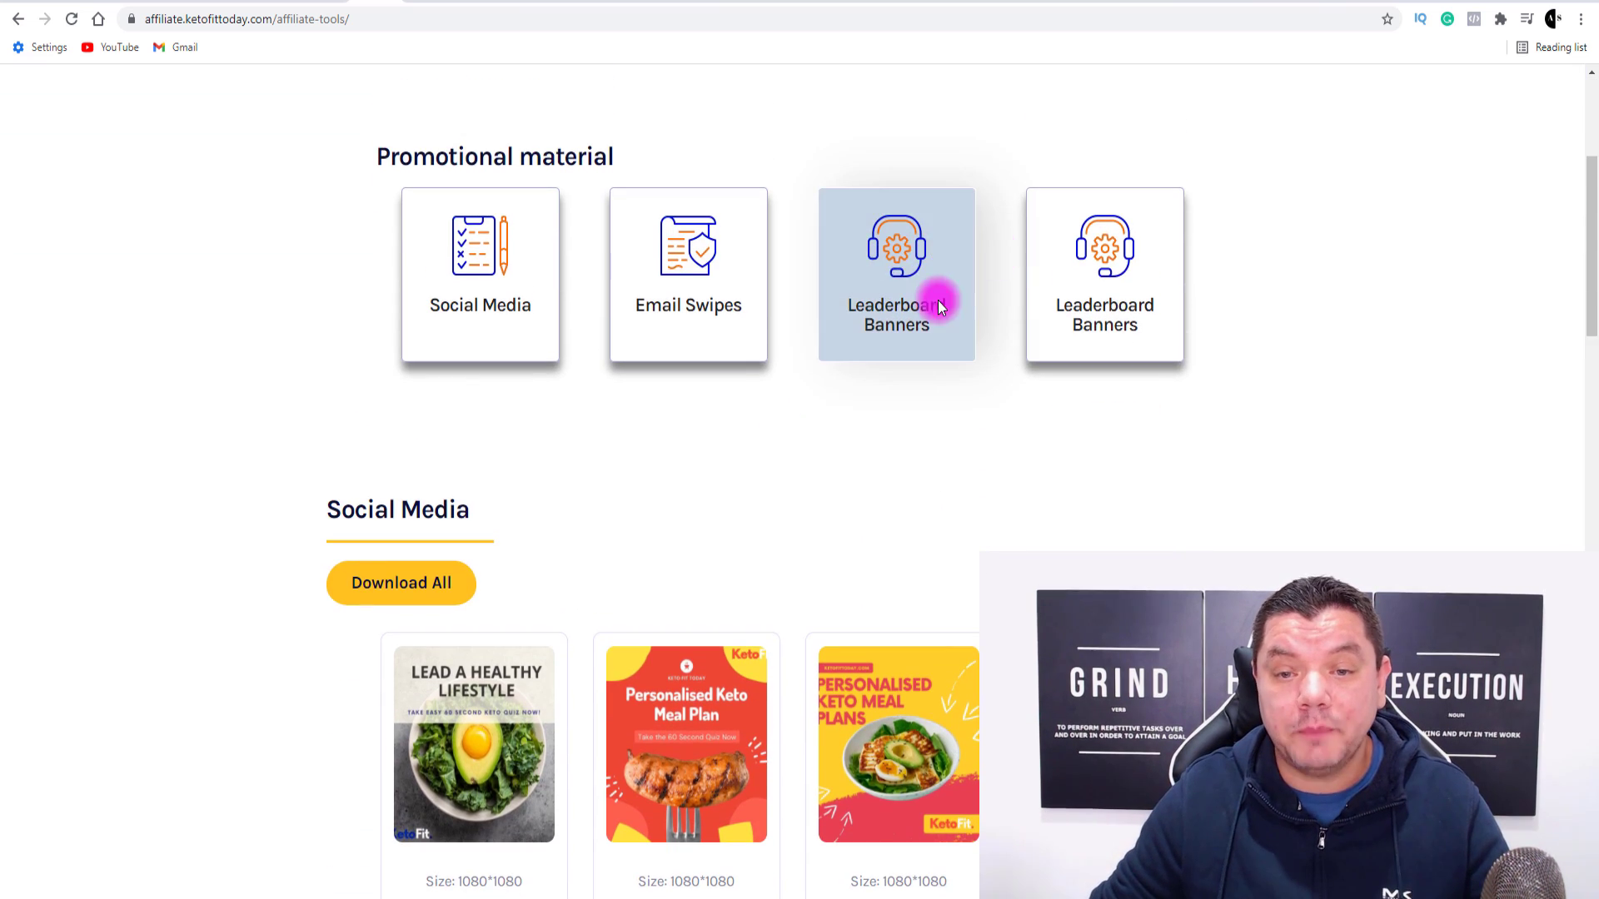
{"action": "scroll", "coordinate": [1038, 304], "scroll_direction": "down", "scroll_amount": 3}
{"action": "scroll", "coordinate": [1037, 304], "scroll_direction": "down", "scroll_amount": 15}
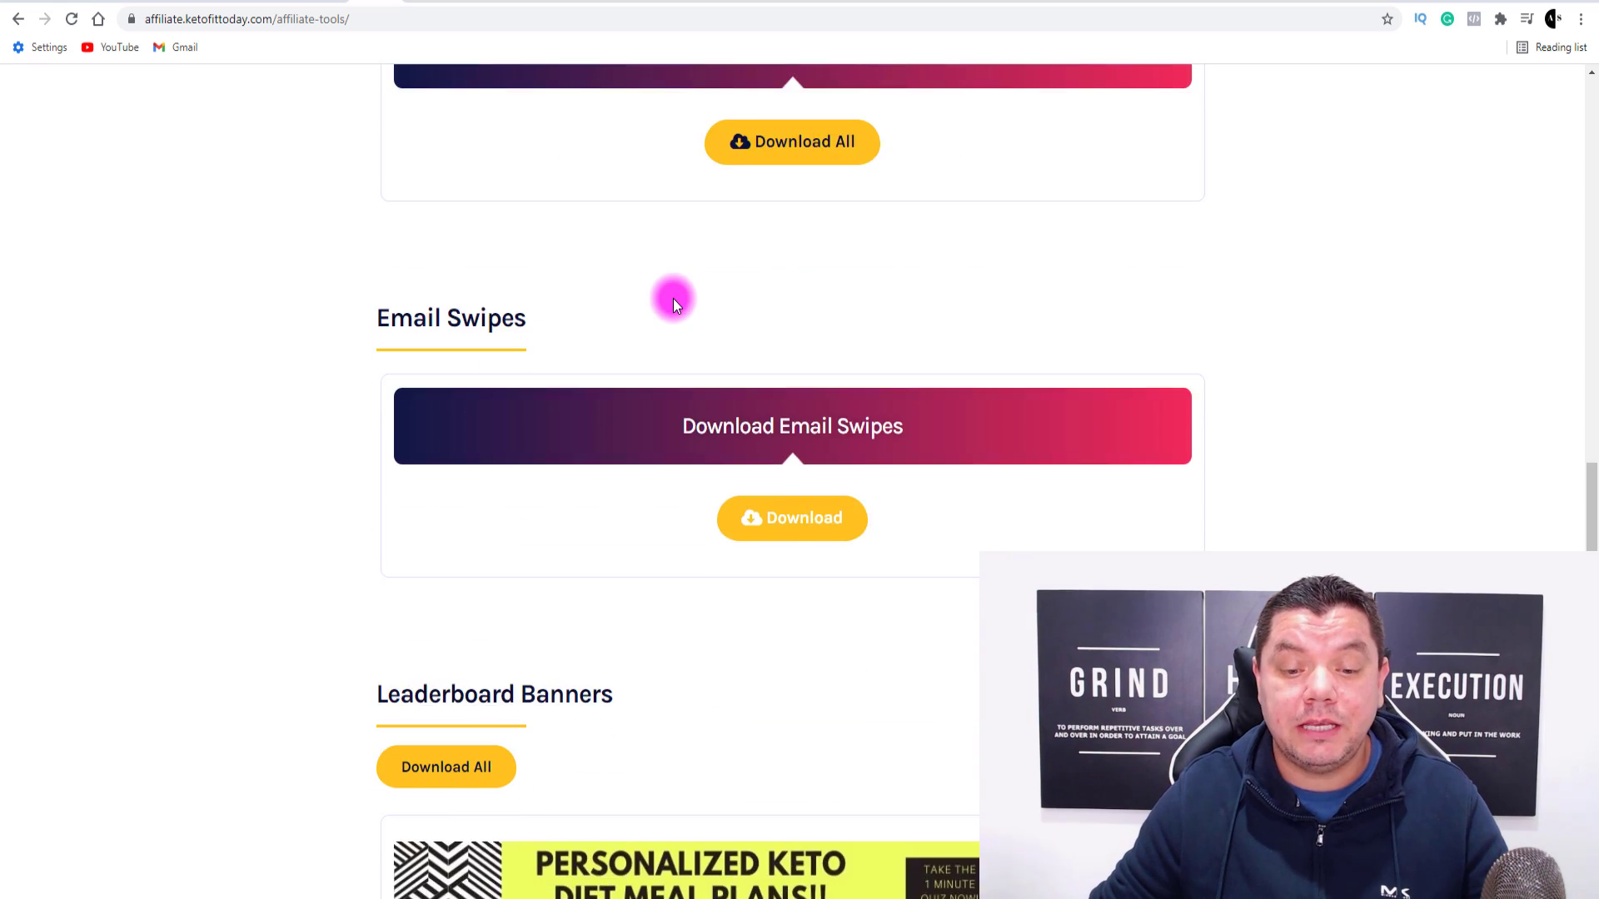
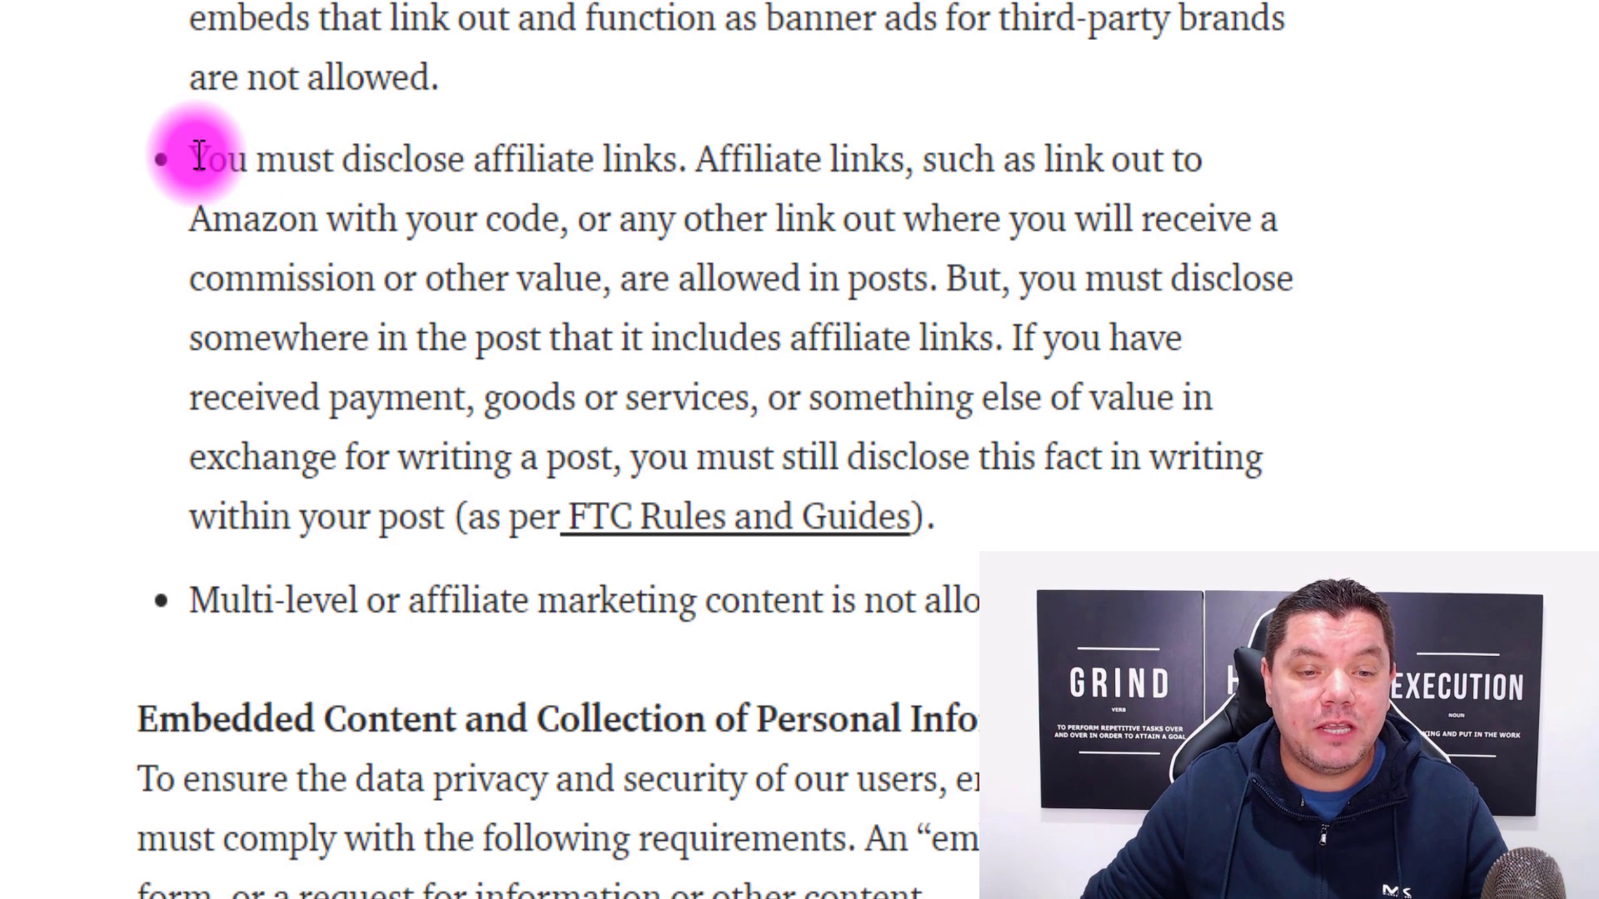
Read the Medium policy rule on affiliate links, highlighting the passages on links allowed in posts and the disclosure requirement.
{"action": "left_click_drag", "start_coordinate": [188, 158], "coordinate": [982, 158]}
{"action": "left_click", "coordinate": [1032, 159]}
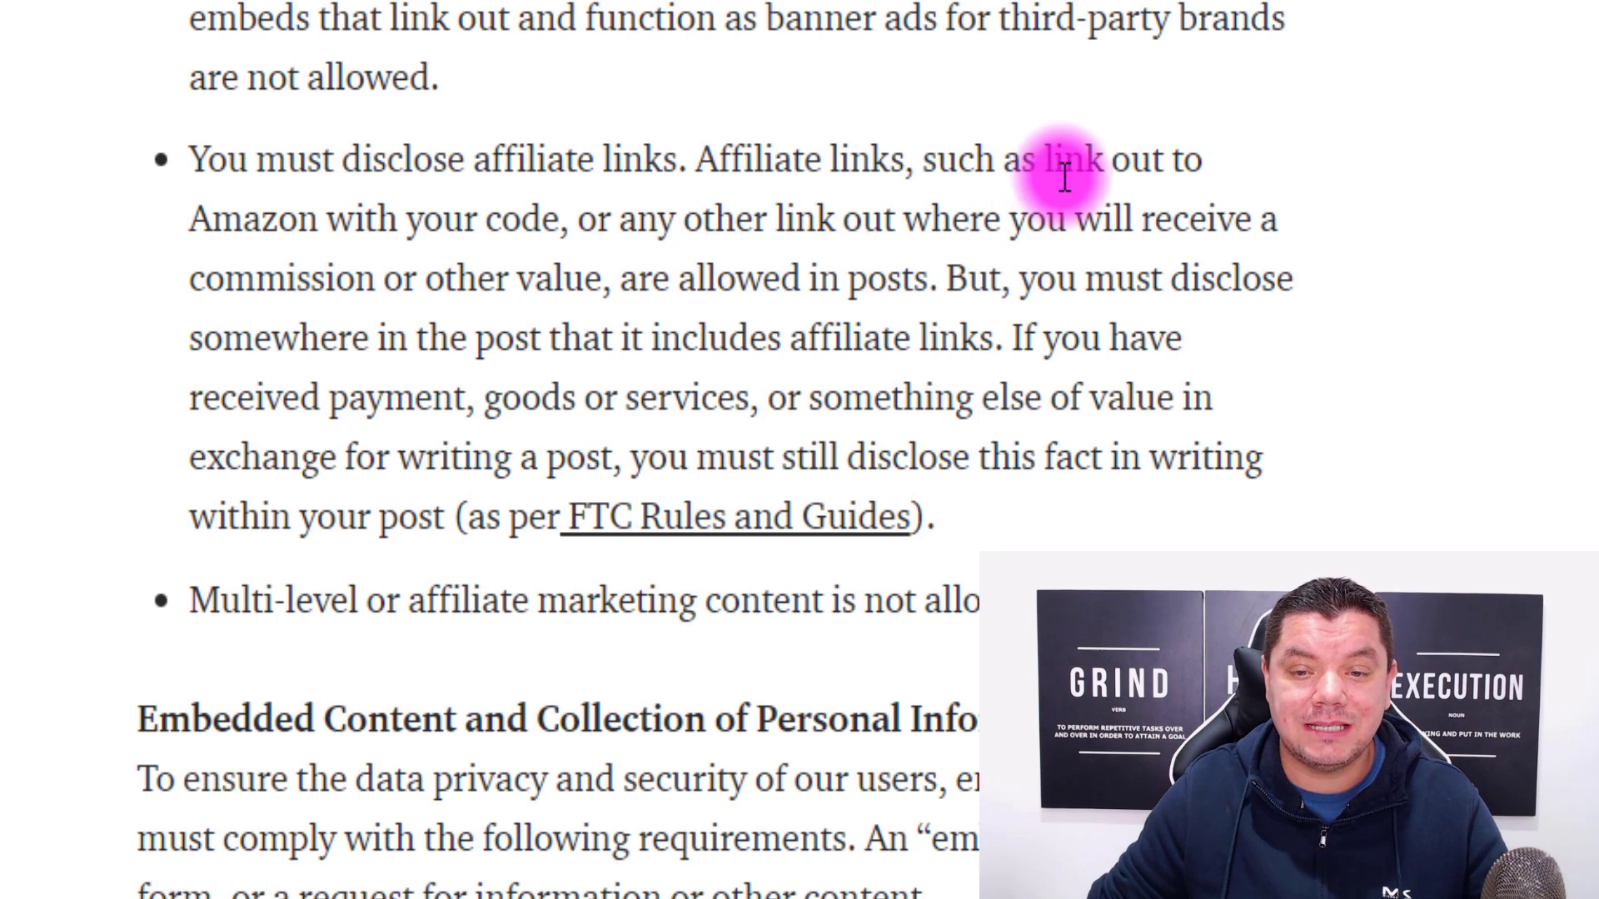
{"action": "left_click_drag", "start_coordinate": [322, 220], "coordinate": [617, 236]}
{"action": "left_click", "coordinate": [617, 236]}
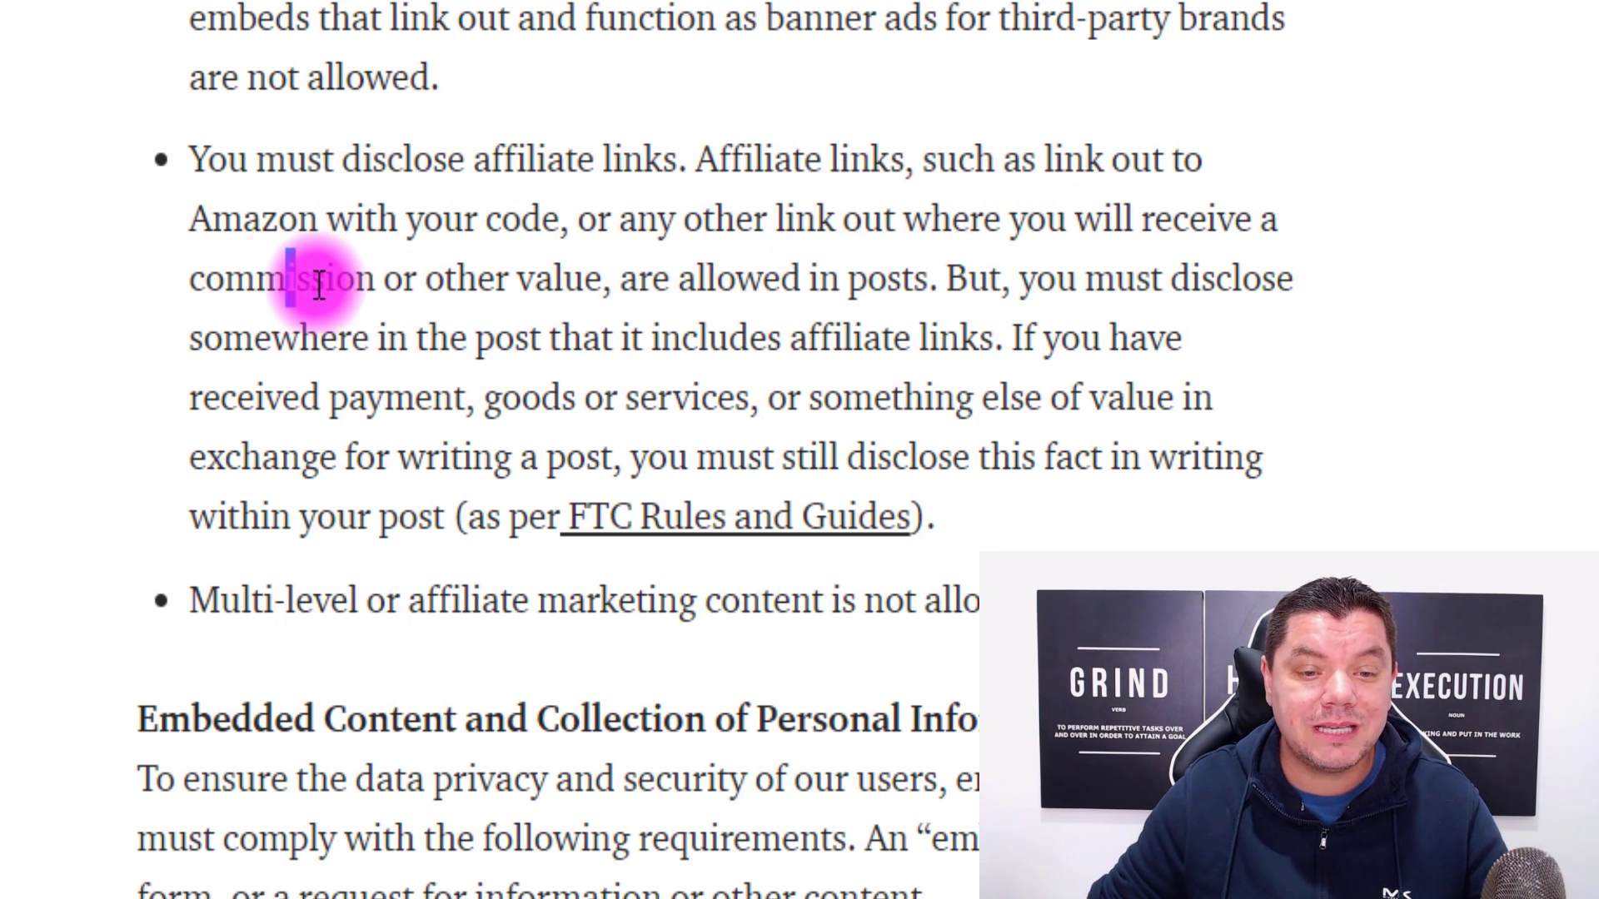
{"action": "left_click_drag", "start_coordinate": [287, 281], "coordinate": [633, 317]}
{"action": "left_click", "coordinate": [812, 312]}
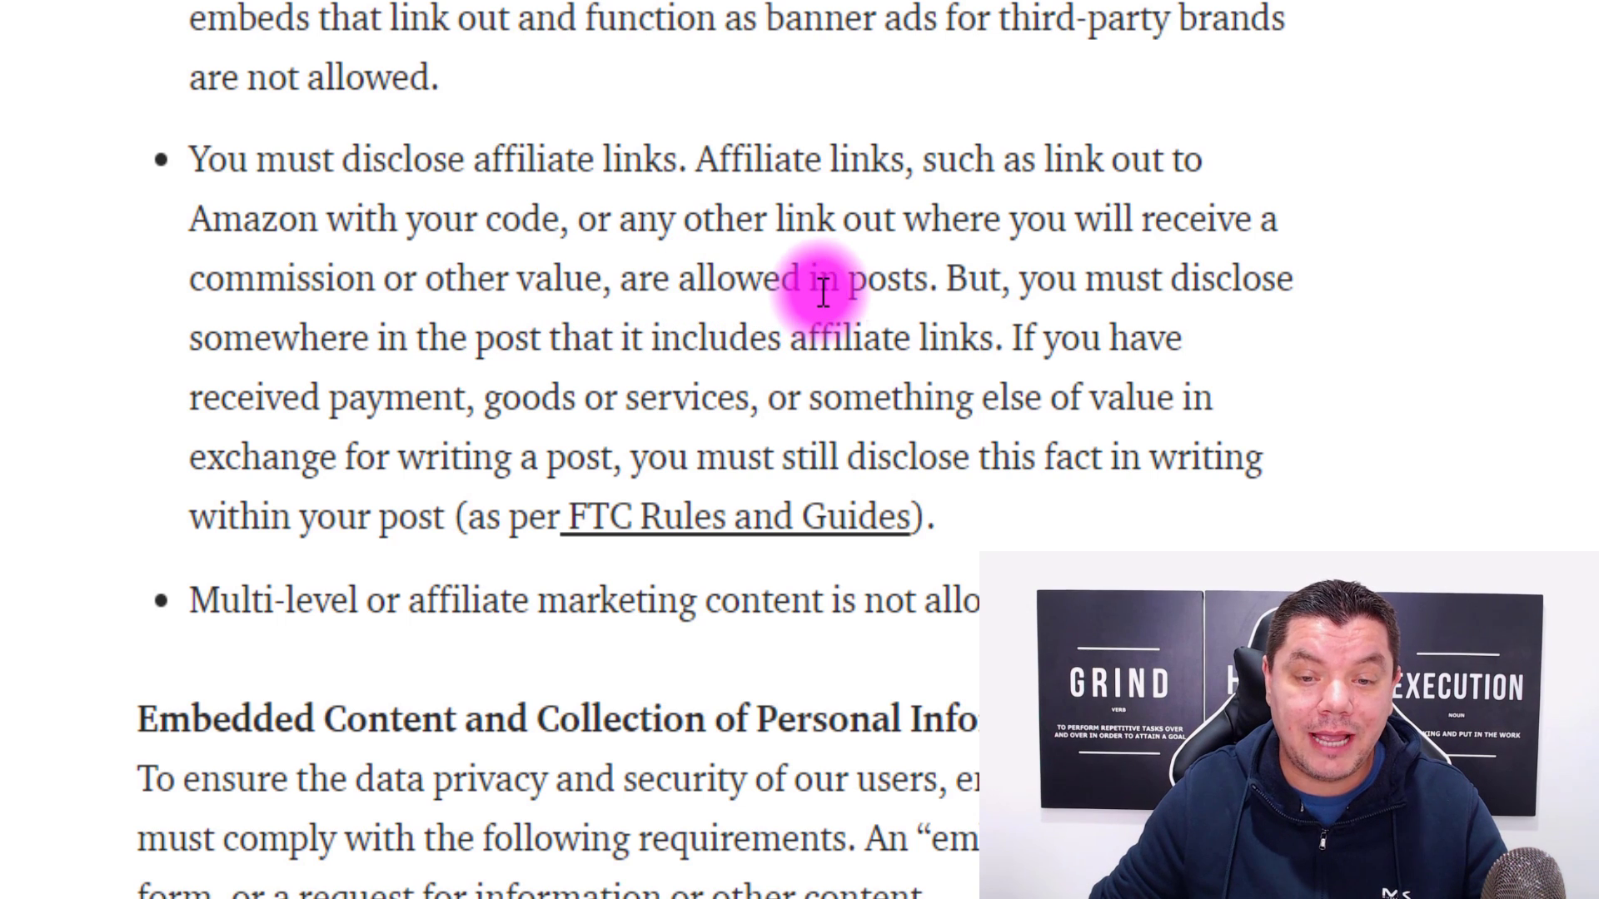
{"action": "left_click_drag", "start_coordinate": [820, 282], "coordinate": [939, 291]}
{"action": "left_click", "coordinate": [950, 277]}
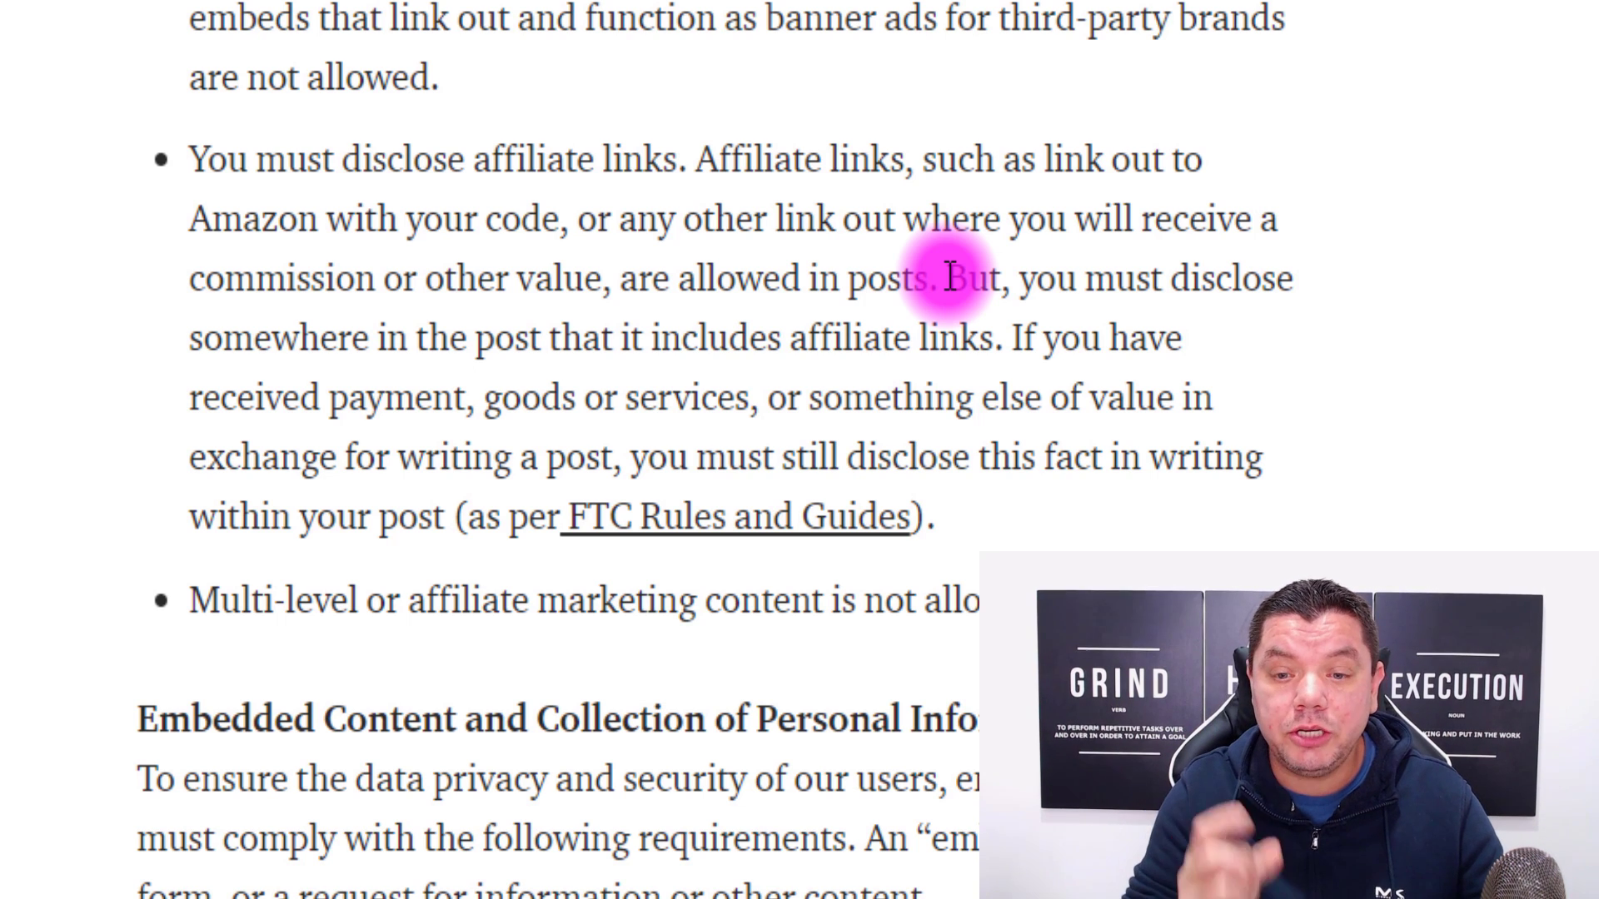
{"action": "left_click_drag", "start_coordinate": [946, 278], "coordinate": [1189, 378]}
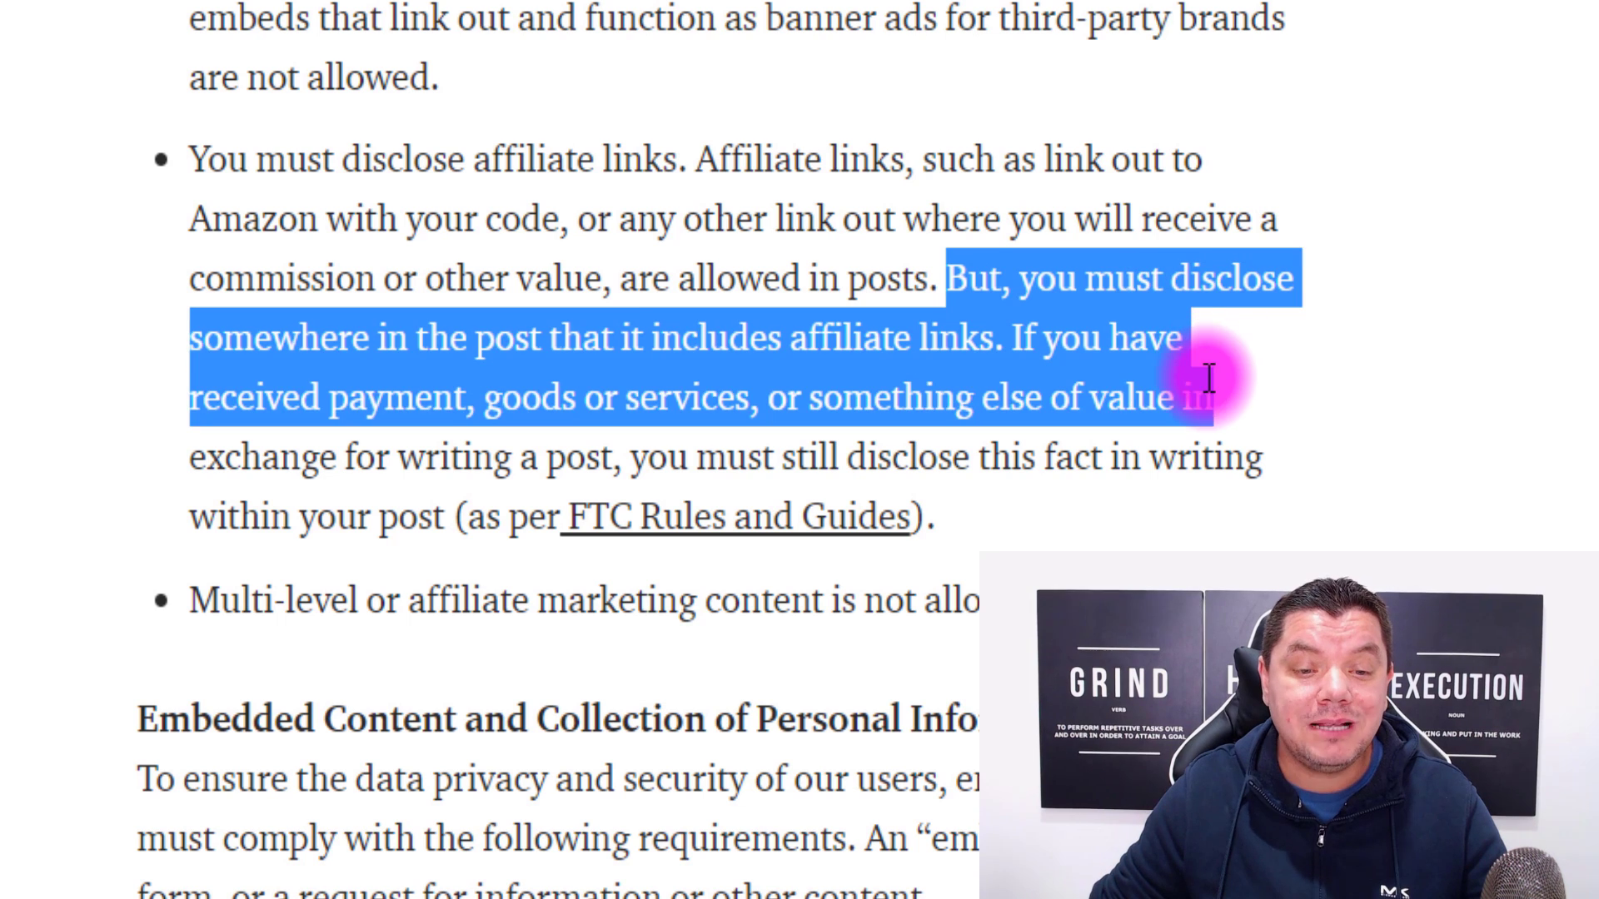
{"action": "left_click", "coordinate": [644, 391]}
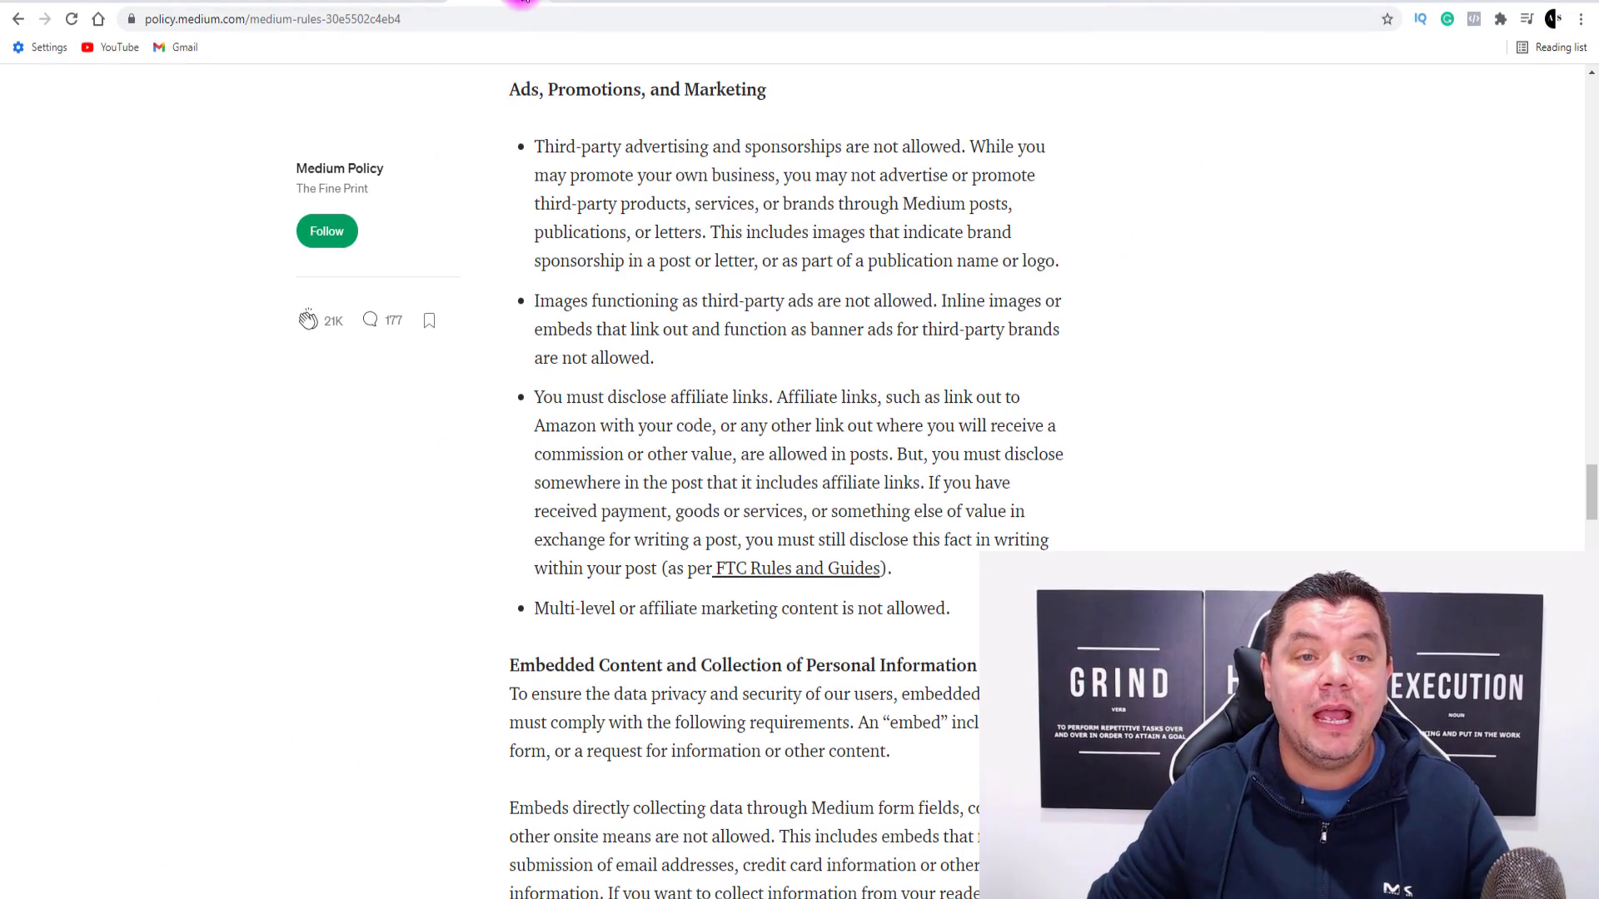
Switch to the Similarweb report for medium.com and examine its United States traffic share and total visits.
{"action": "left_click", "coordinate": [521, 6]}
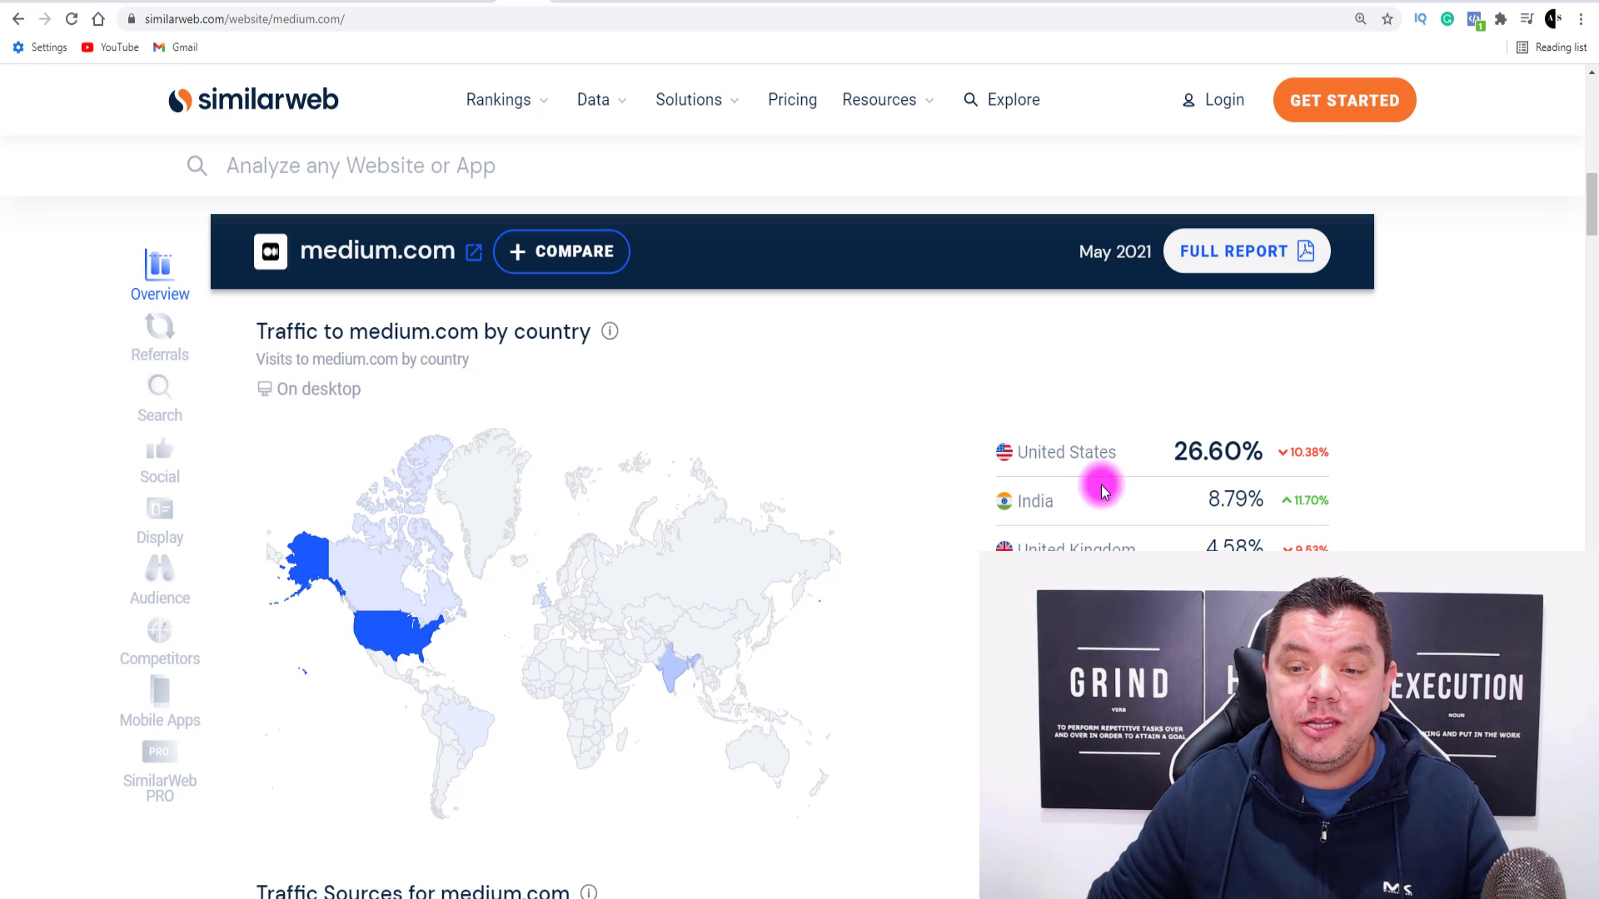
{"action": "left_click_drag", "start_coordinate": [1181, 452], "coordinate": [1335, 476]}
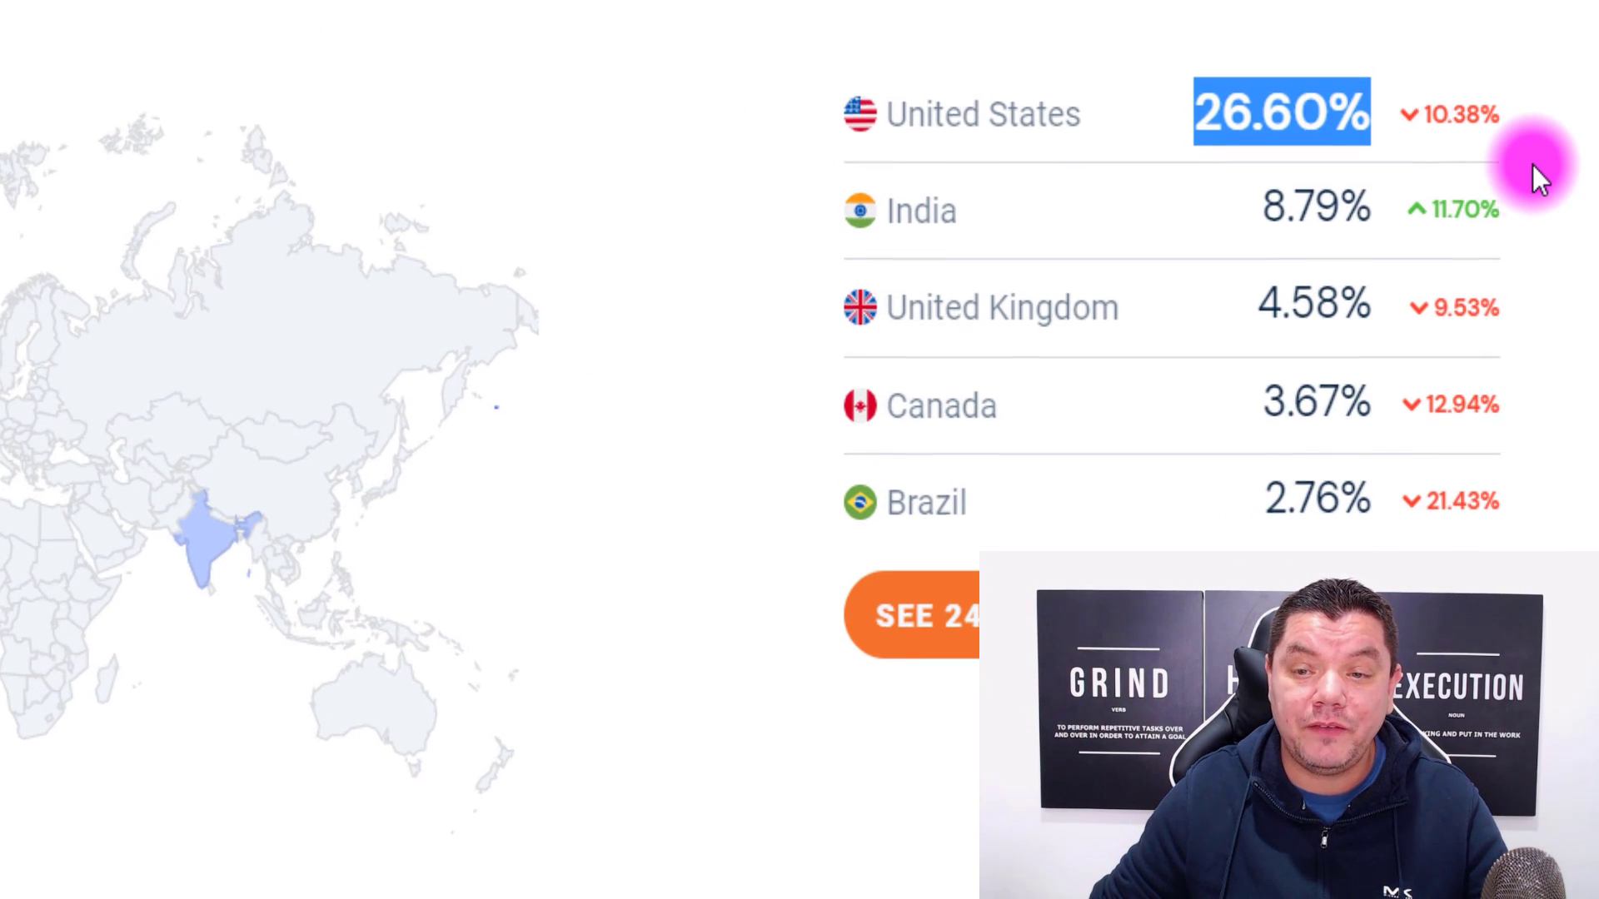
{"action": "scroll", "coordinate": [1533, 164], "scroll_direction": "up", "scroll_amount": 10}
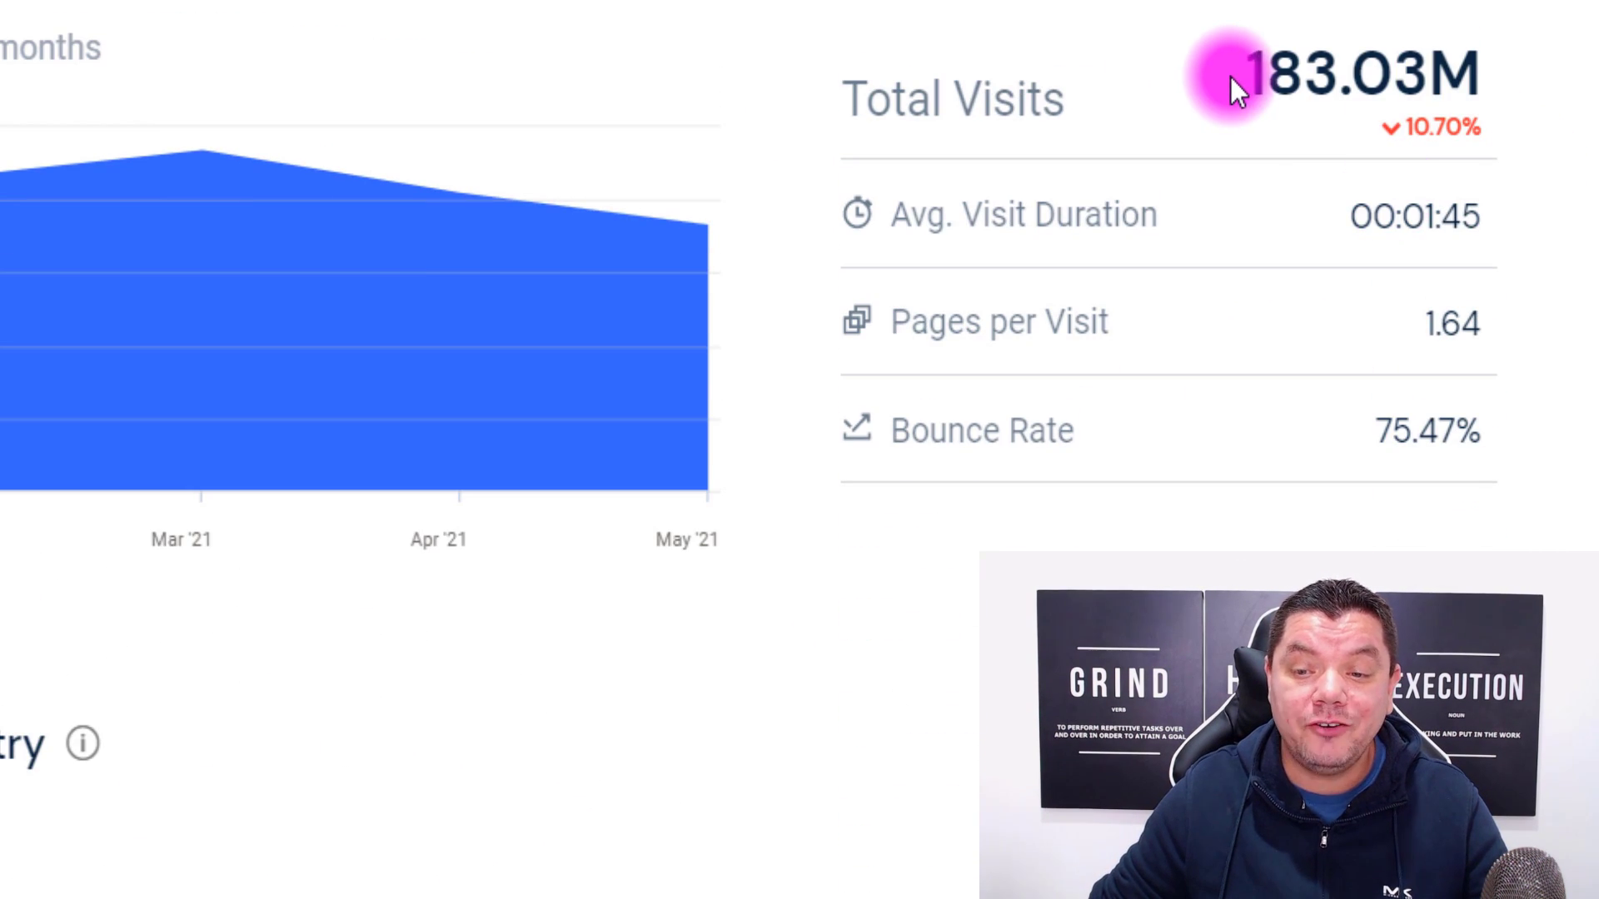
{"action": "left_click_drag", "start_coordinate": [1231, 77], "coordinate": [1463, 72]}
{"action": "left_click", "coordinate": [1557, 167]}
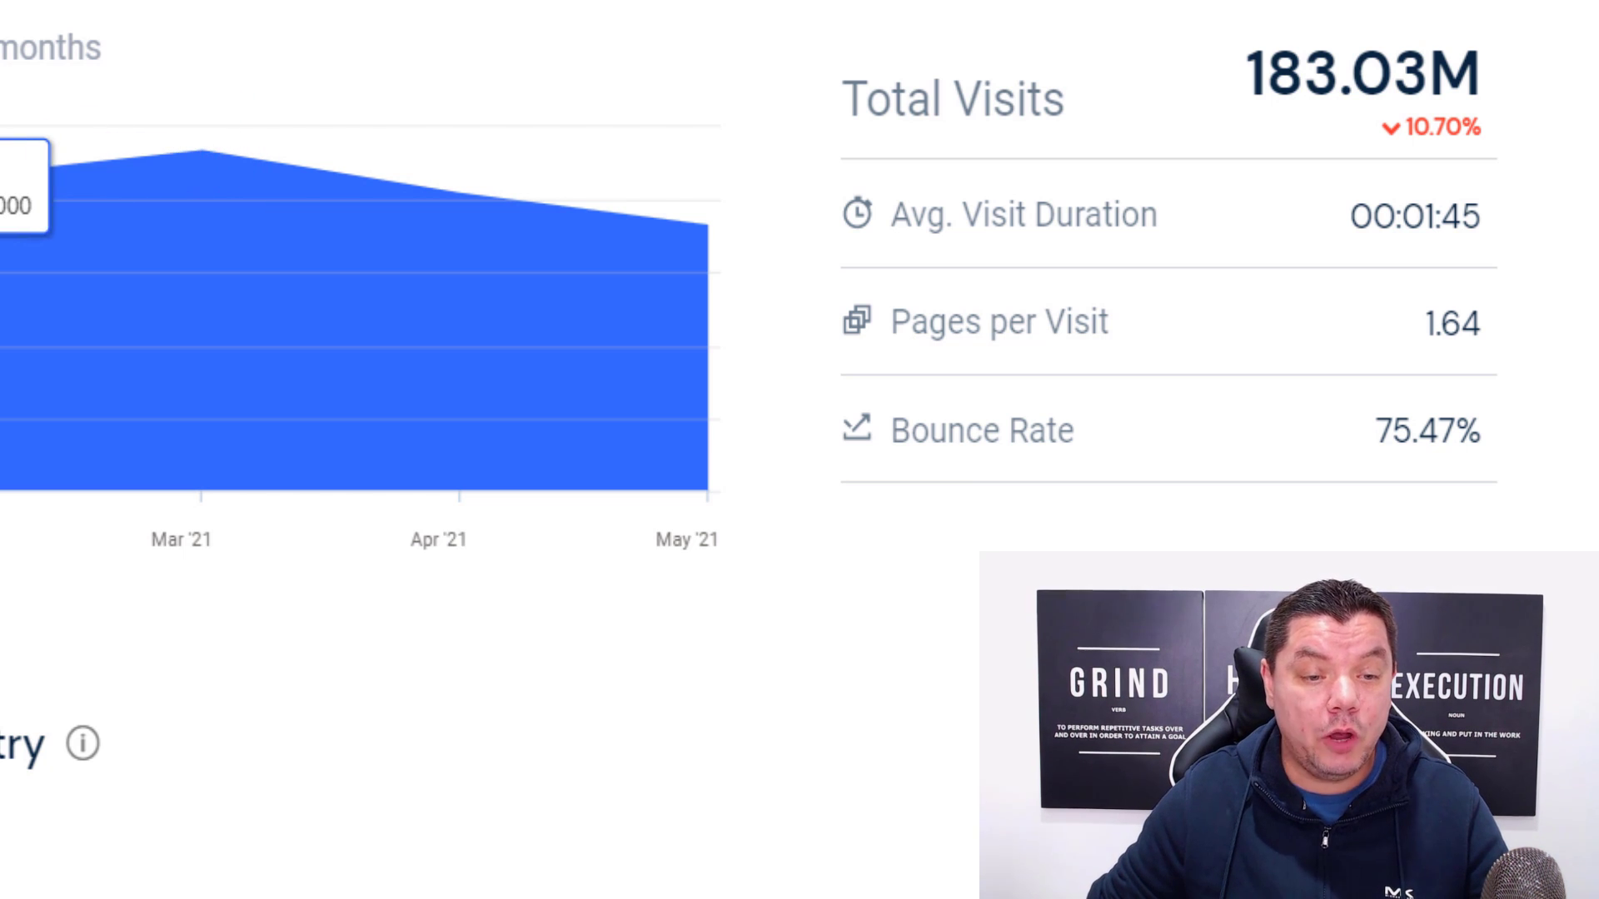
Compare medium.com's traffic shares by country, and check its Domain Rating and backlink profile on the Ahrefs website authority checker.
{"action": "scroll", "coordinate": [1306, 205], "scroll_direction": "down", "scroll_amount": 10}
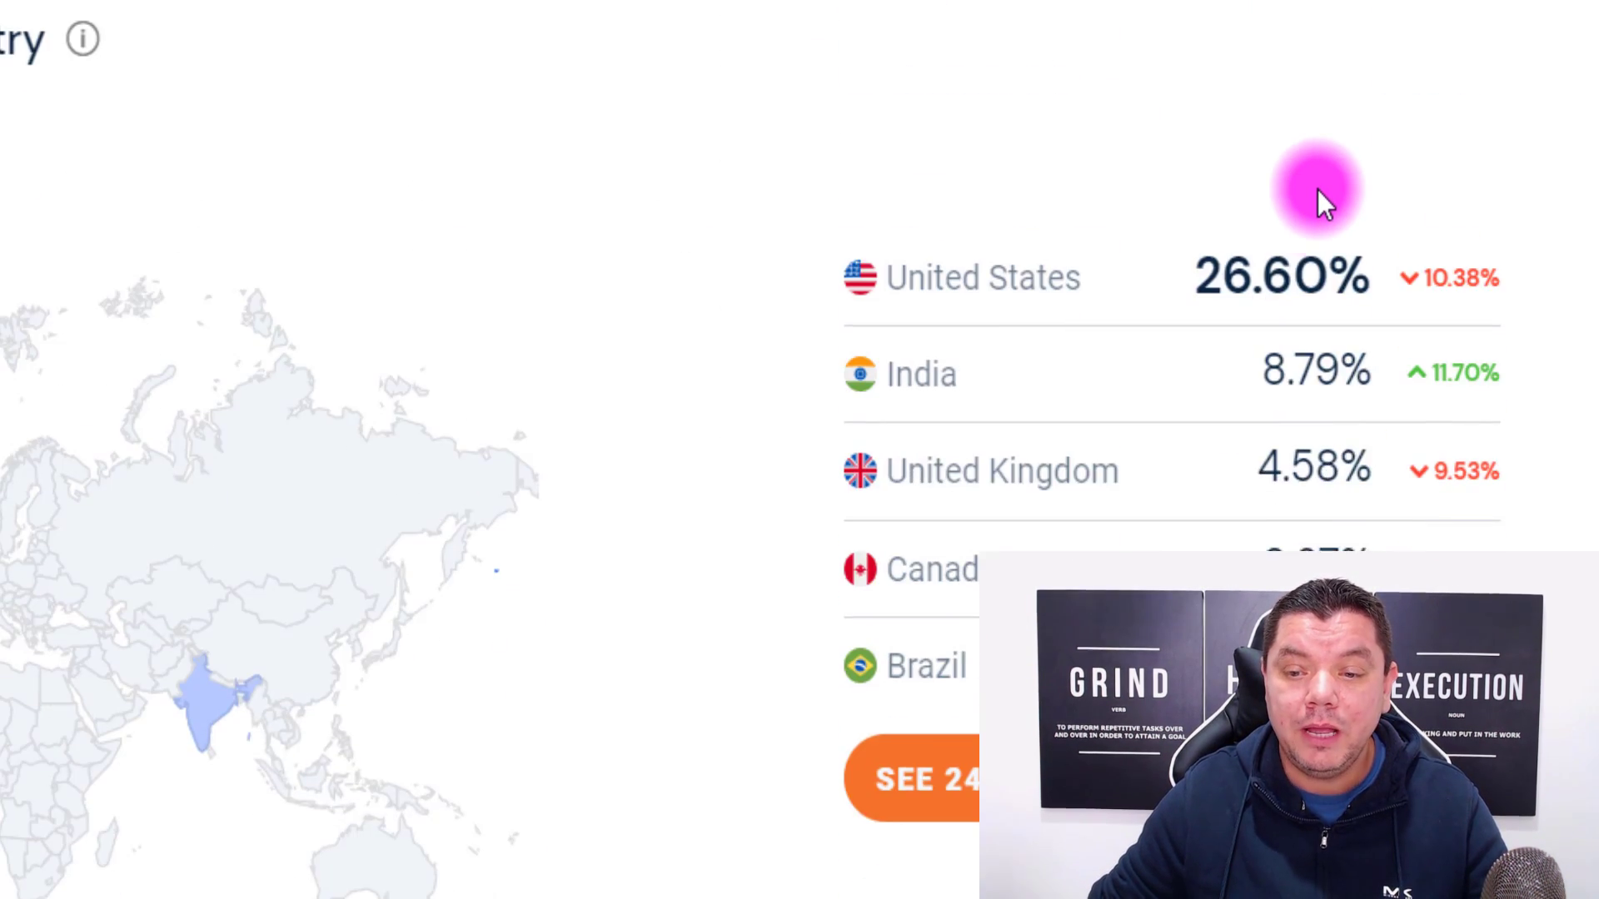
{"action": "scroll", "coordinate": [821, 214], "scroll_direction": "up", "scroll_amount": 4}
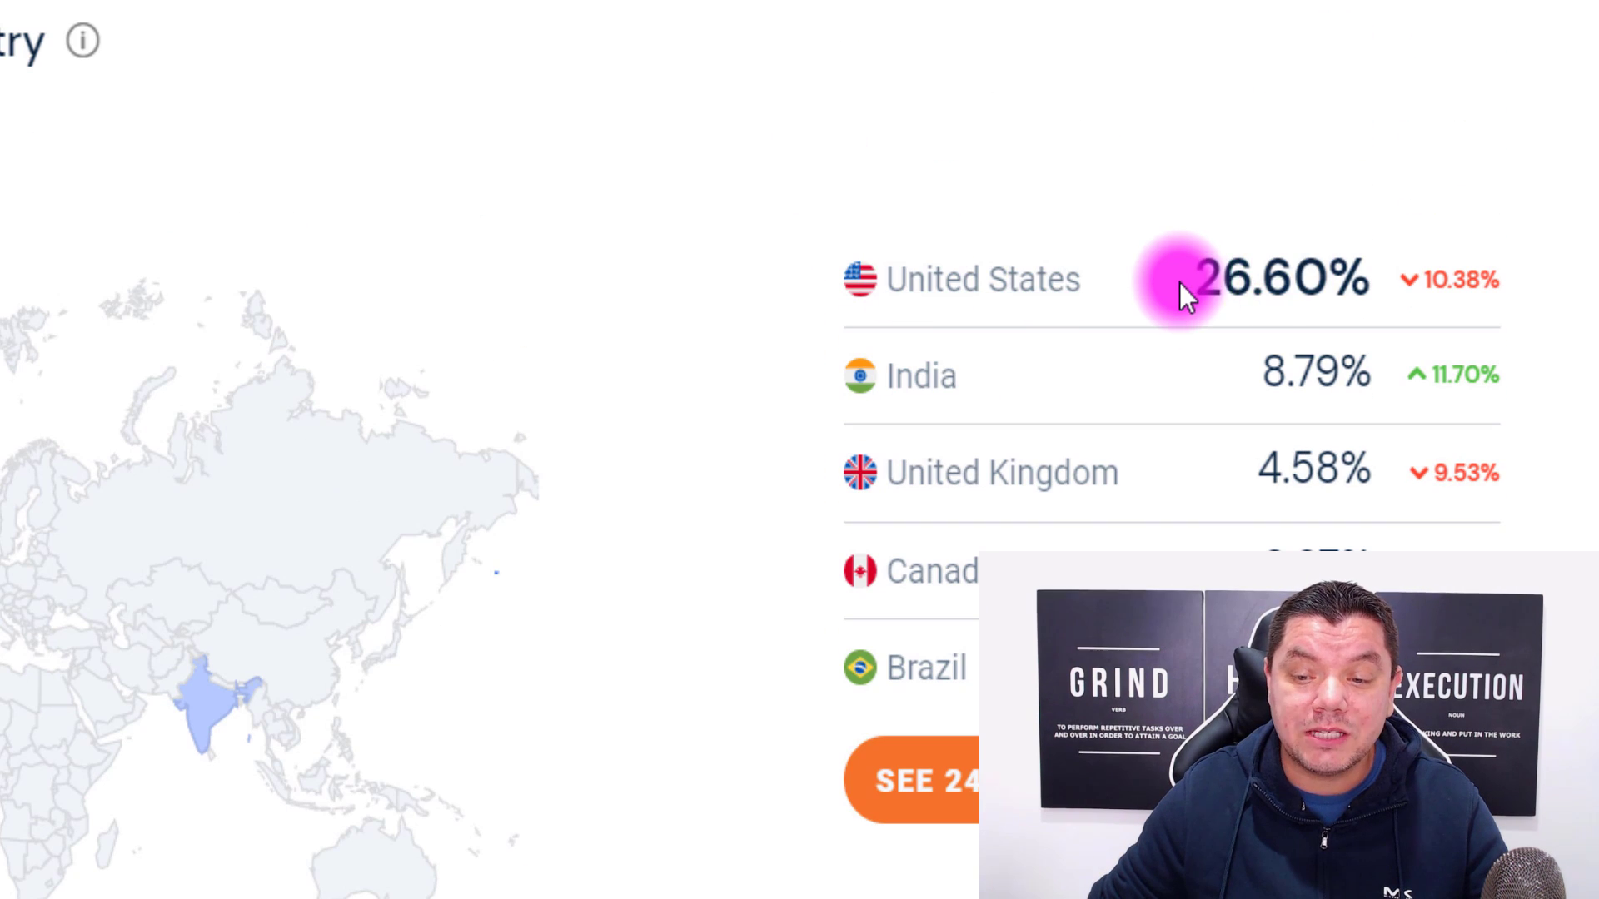
{"action": "left_click_drag", "start_coordinate": [1179, 282], "coordinate": [1257, 268]}
{"action": "left_click", "coordinate": [1256, 268]}
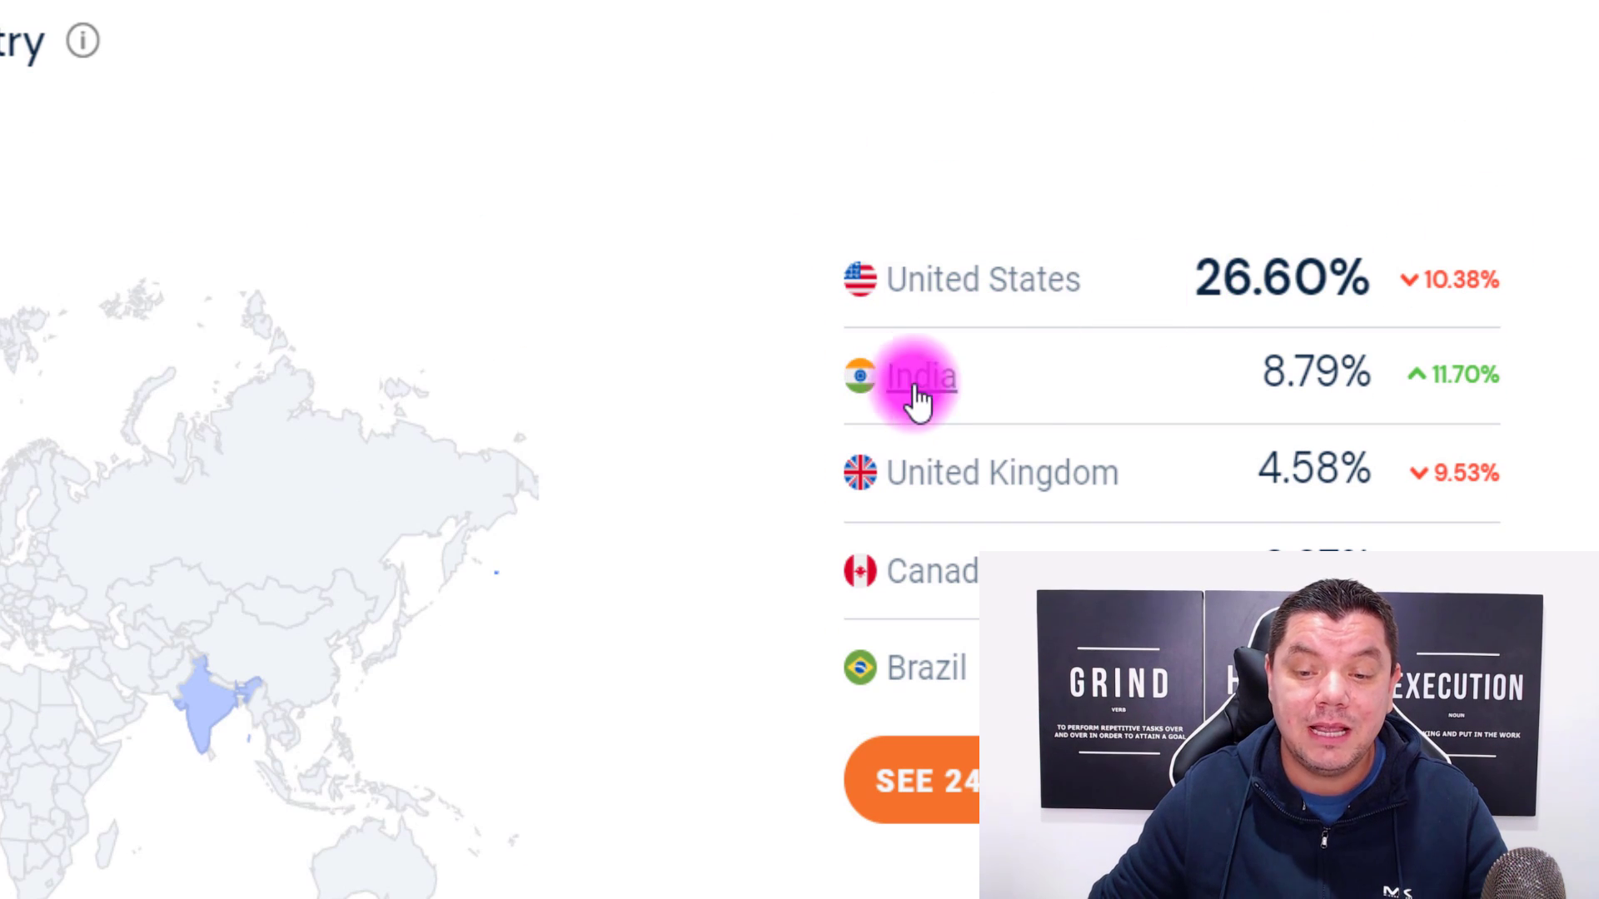
{"action": "scroll", "coordinate": [978, 474], "scroll_direction": "down", "scroll_amount": 4}
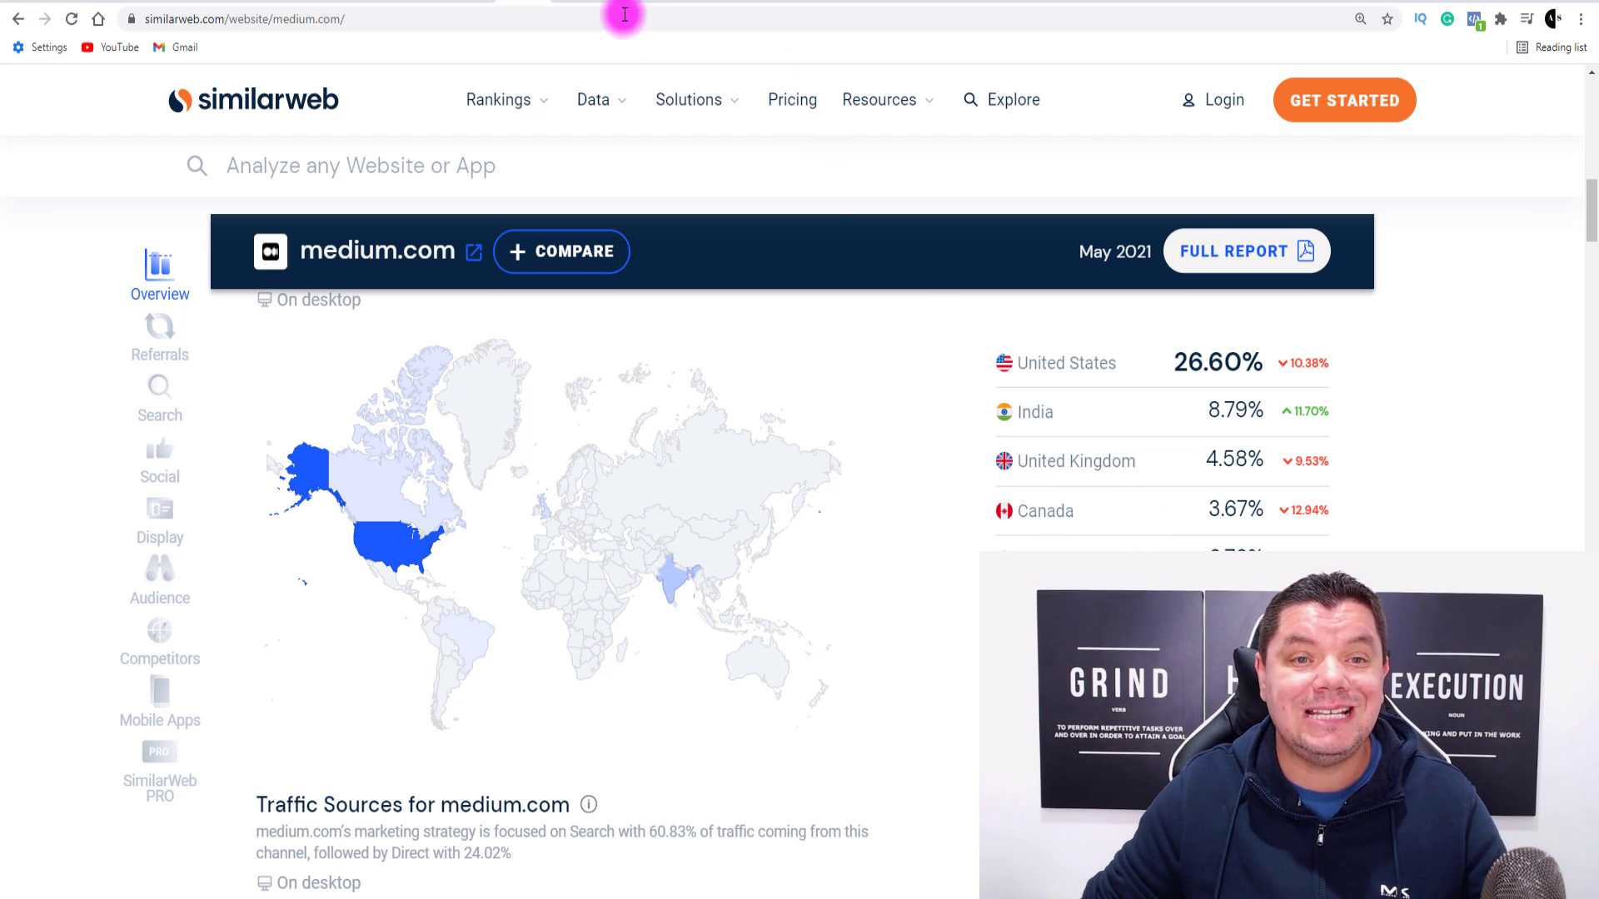
{"action": "left_click", "coordinate": [566, 0]}
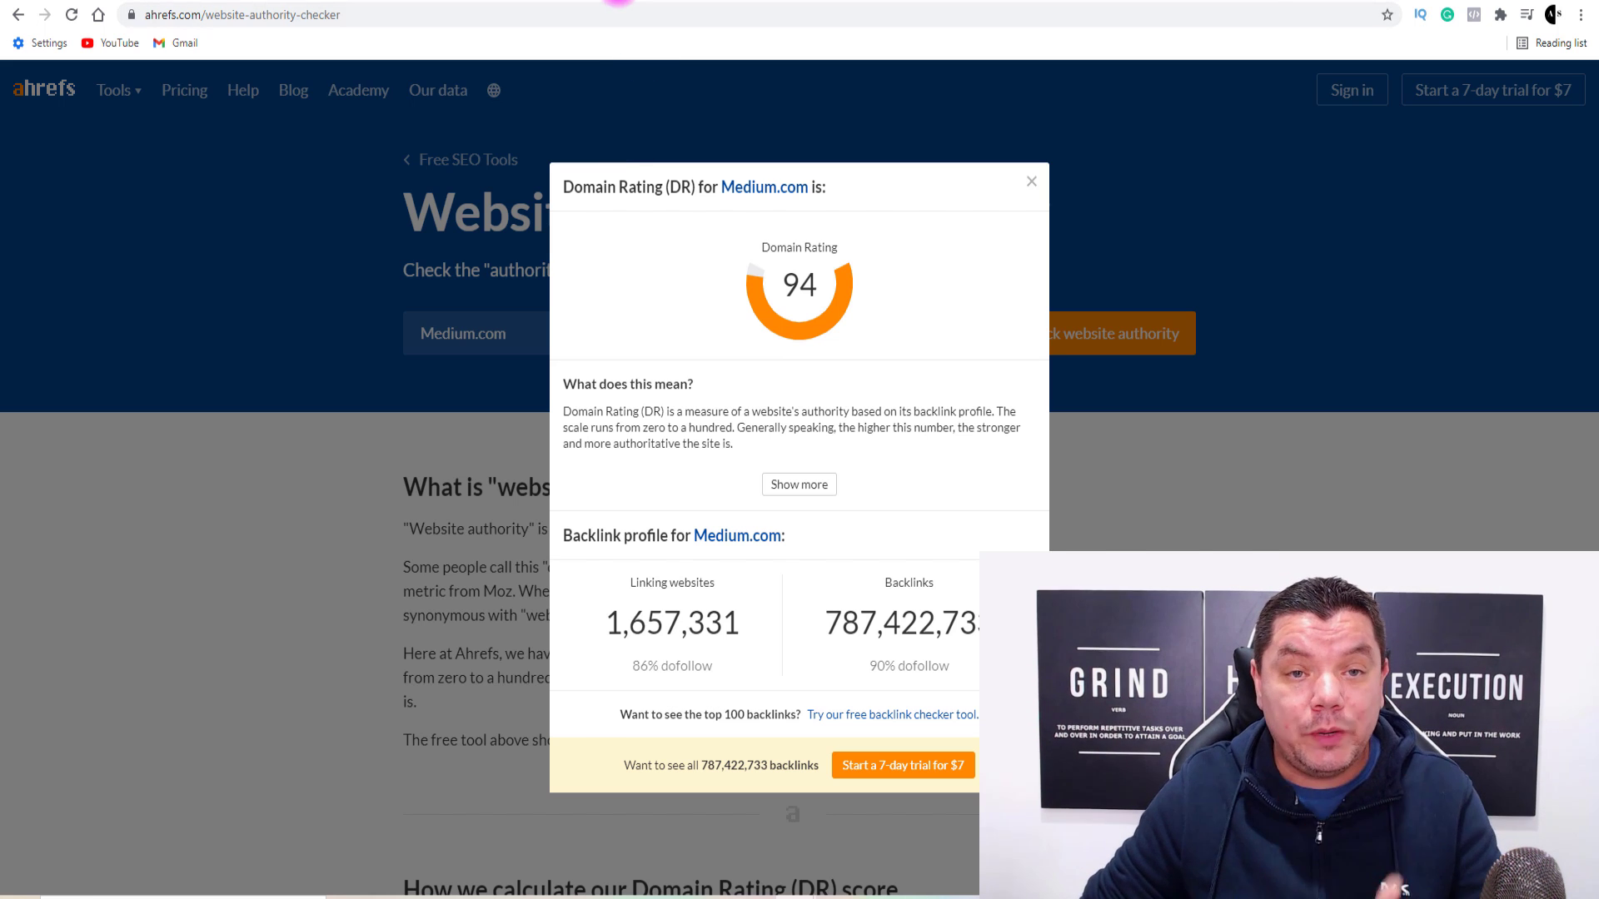
Switch back to the ketofittoday.com sales page and read its "Embark your journey" and "Defy the excess weight" sections.
{"action": "left_click", "coordinate": [608, 2]}
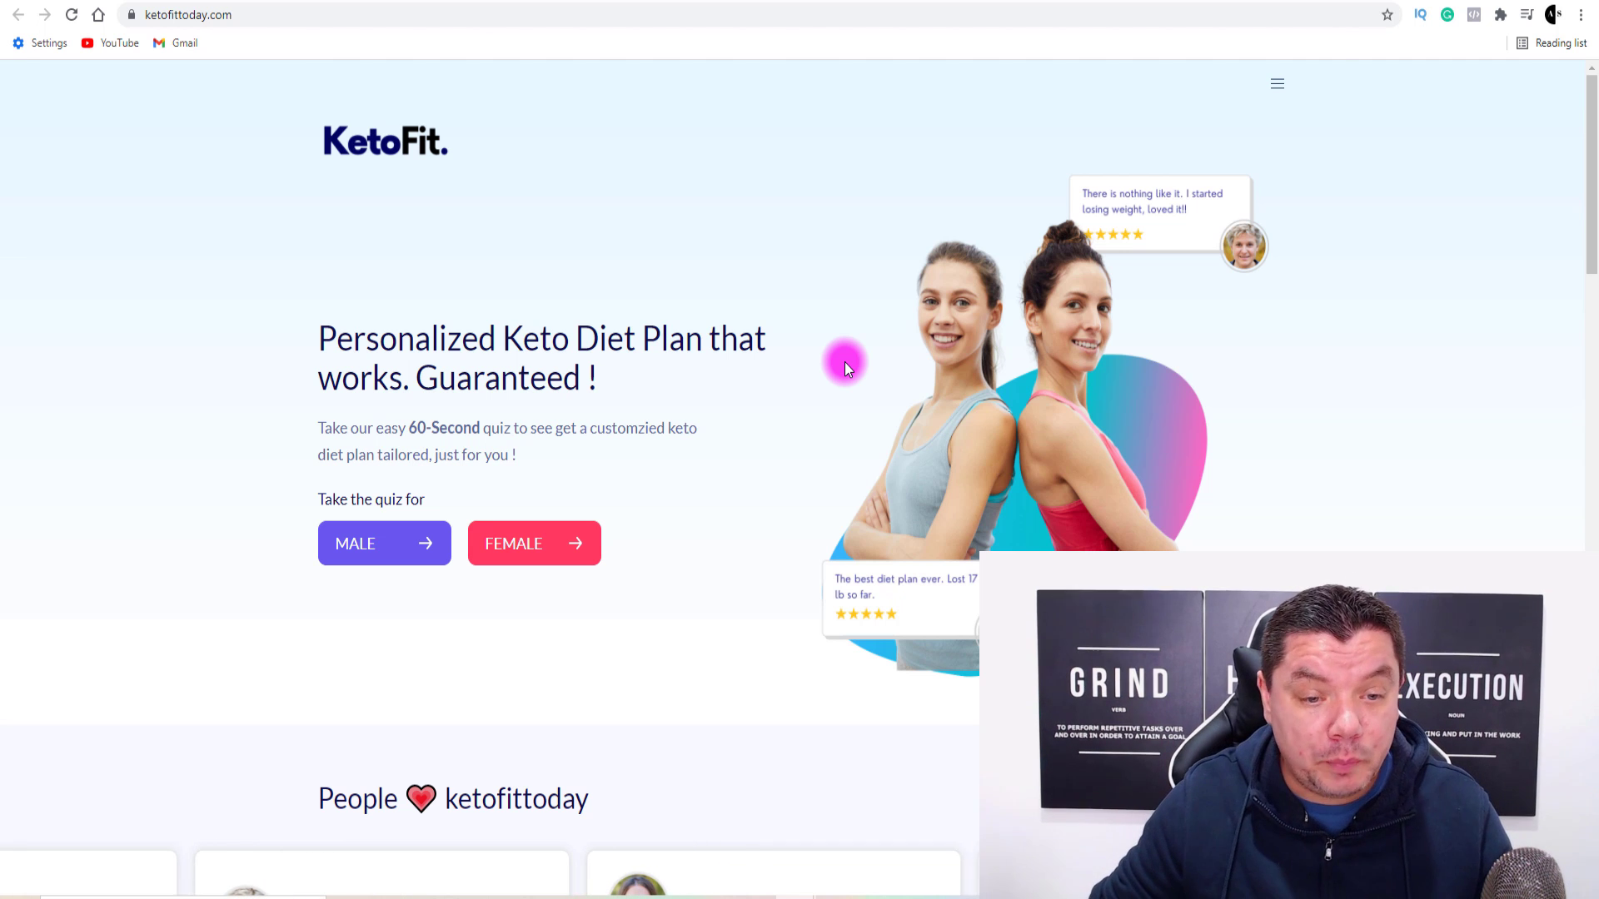
{"action": "scroll", "coordinate": [771, 332], "scroll_direction": "down", "scroll_amount": 2}
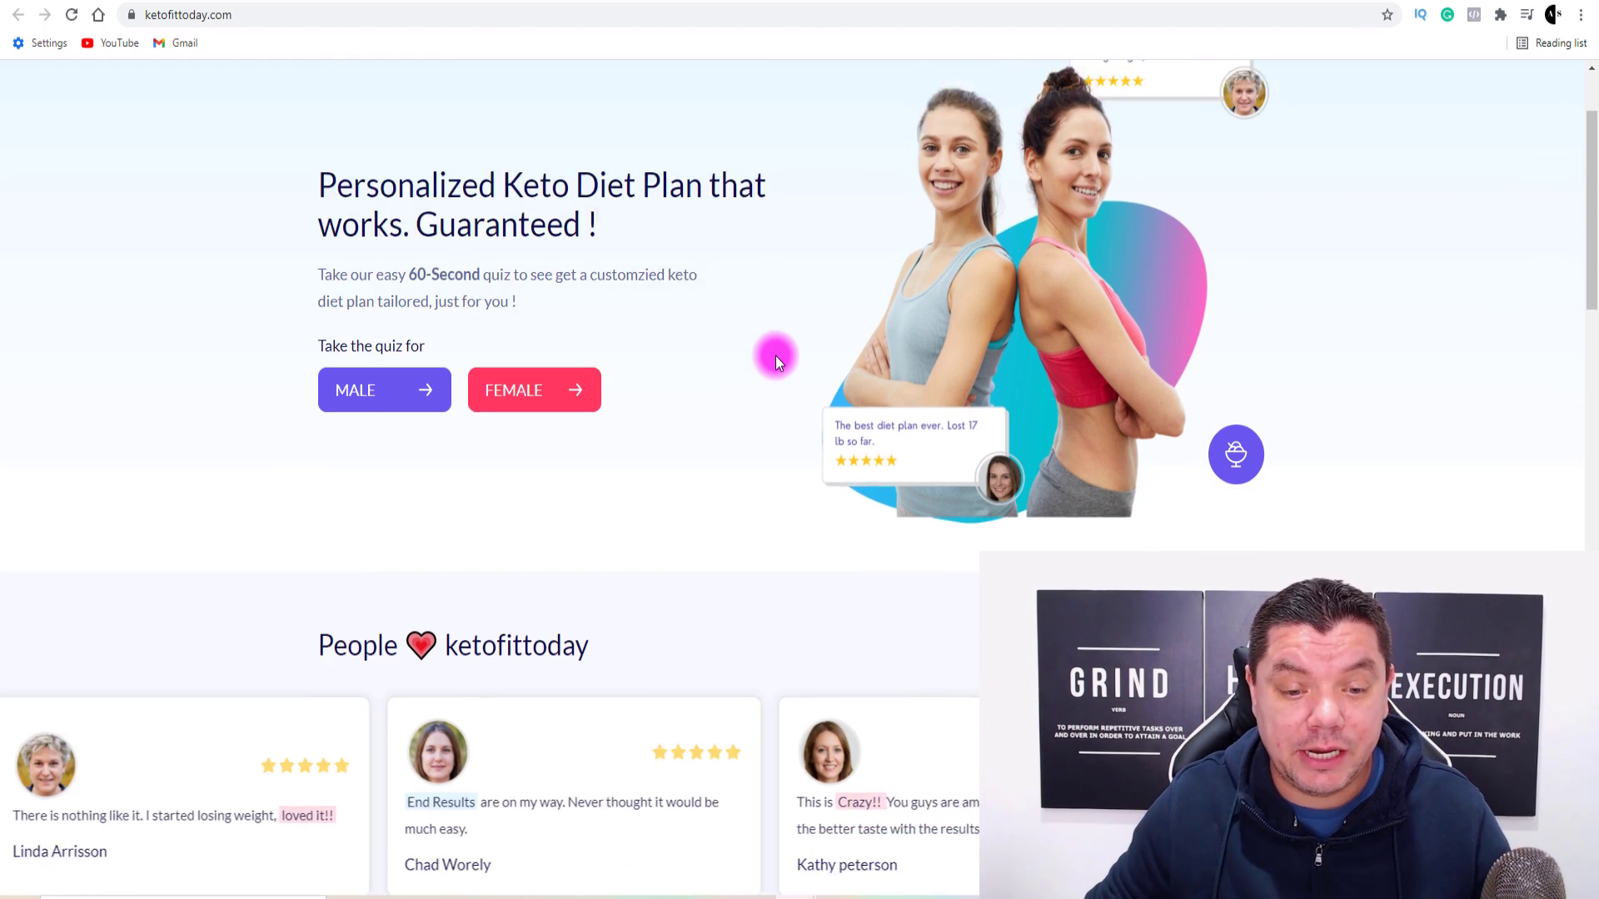
{"action": "scroll", "coordinate": [775, 360], "scroll_direction": "down", "scroll_amount": 12}
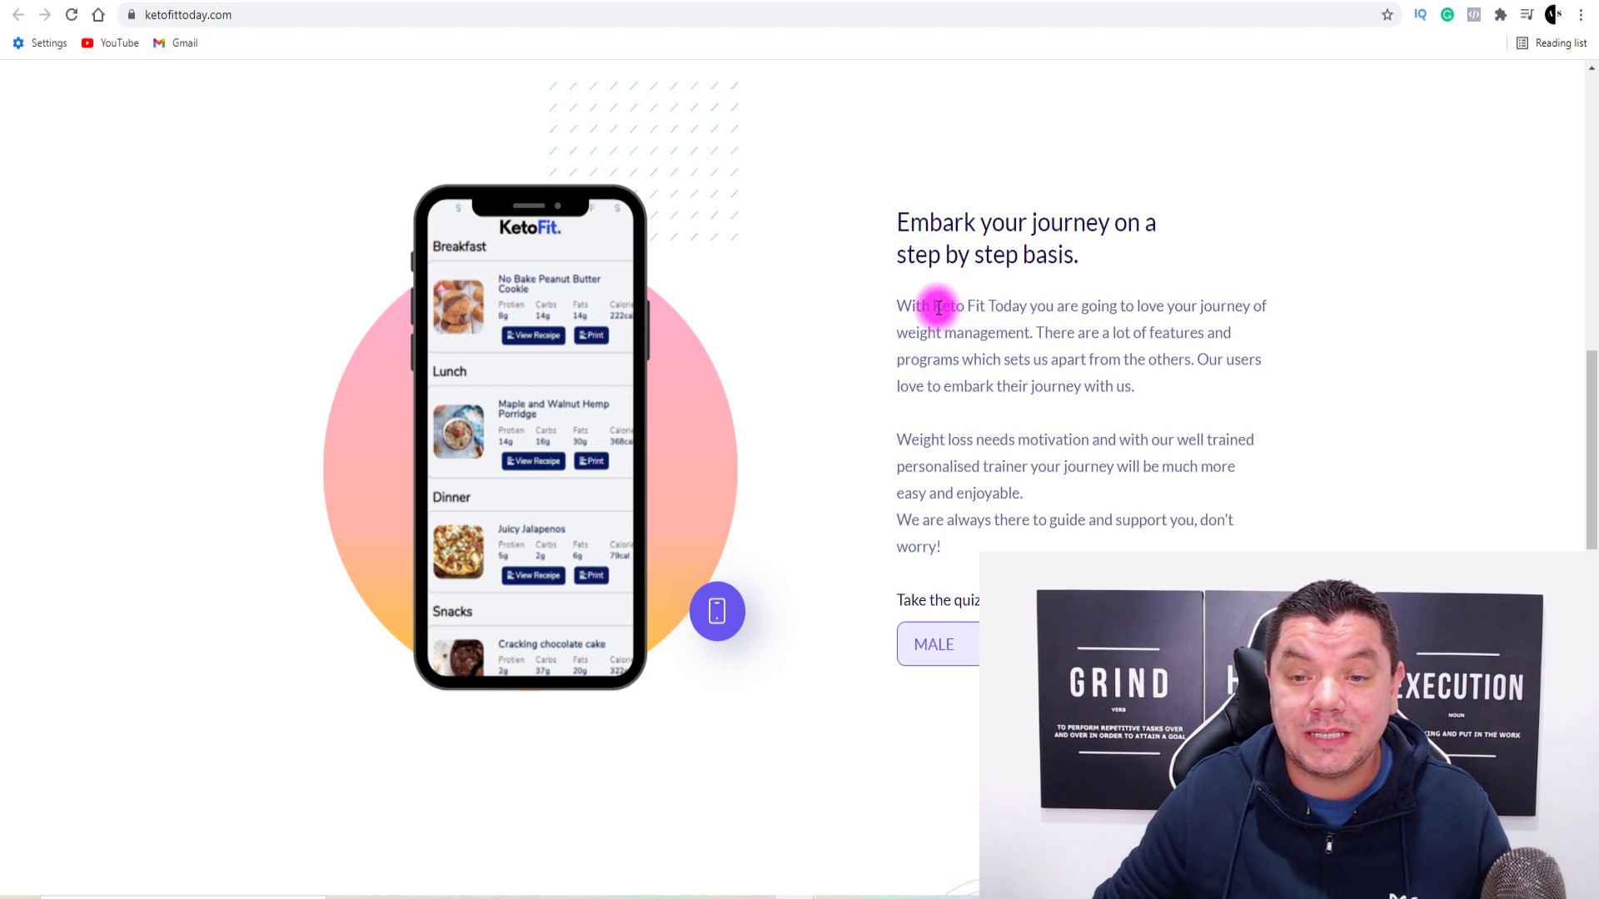
{"action": "left_click", "coordinate": [1007, 324]}
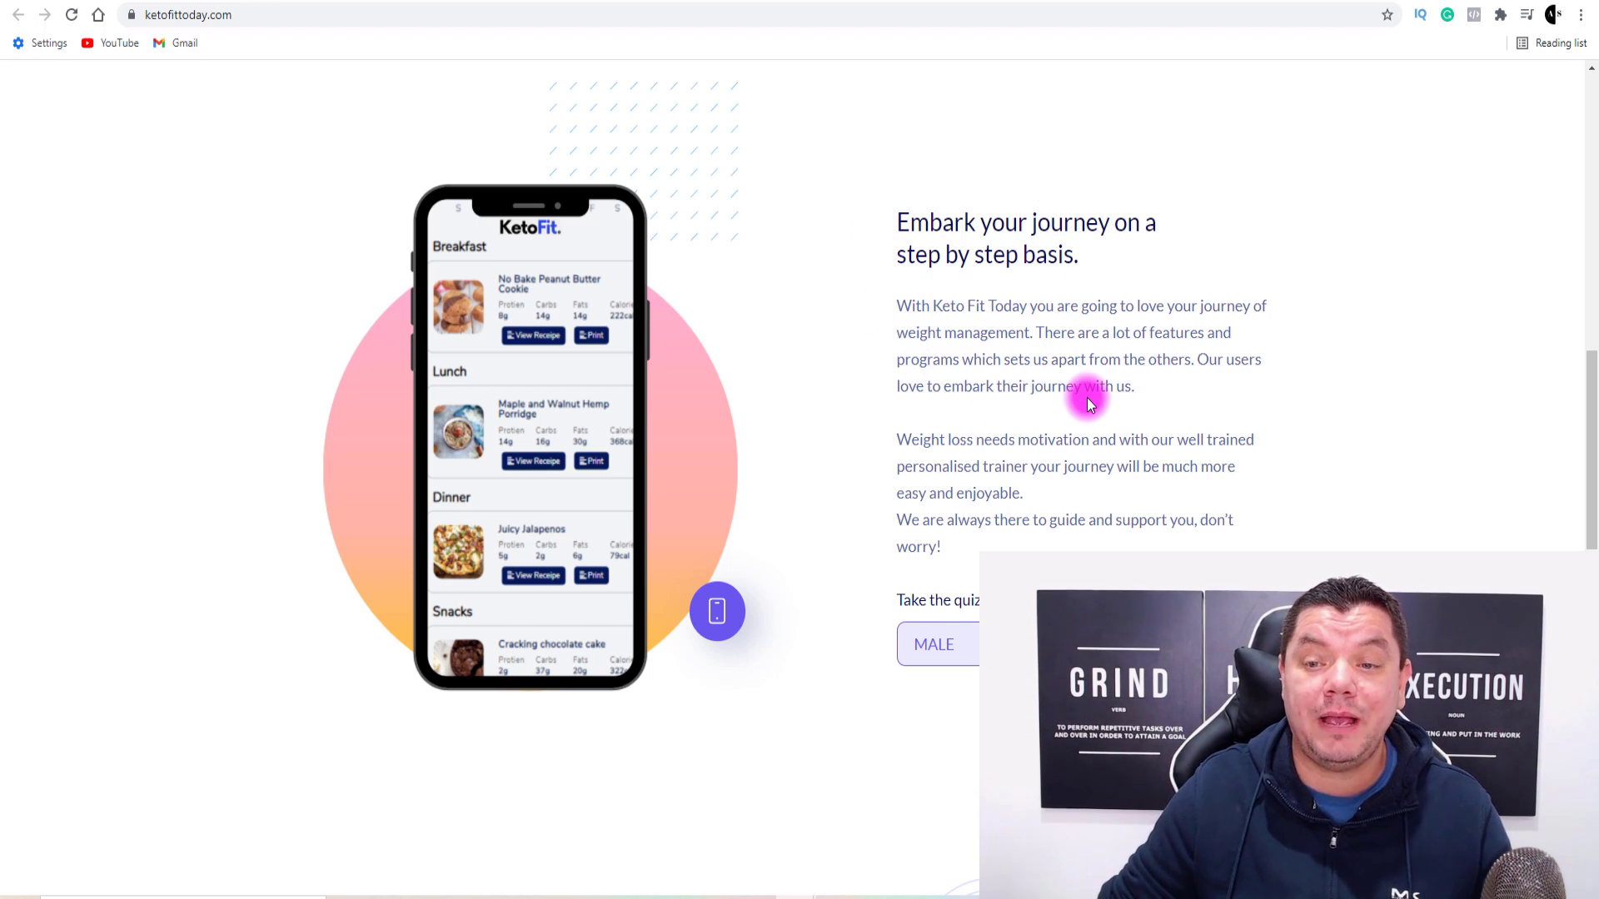
{"action": "scroll", "coordinate": [1086, 397], "scroll_direction": "down", "scroll_amount": 2}
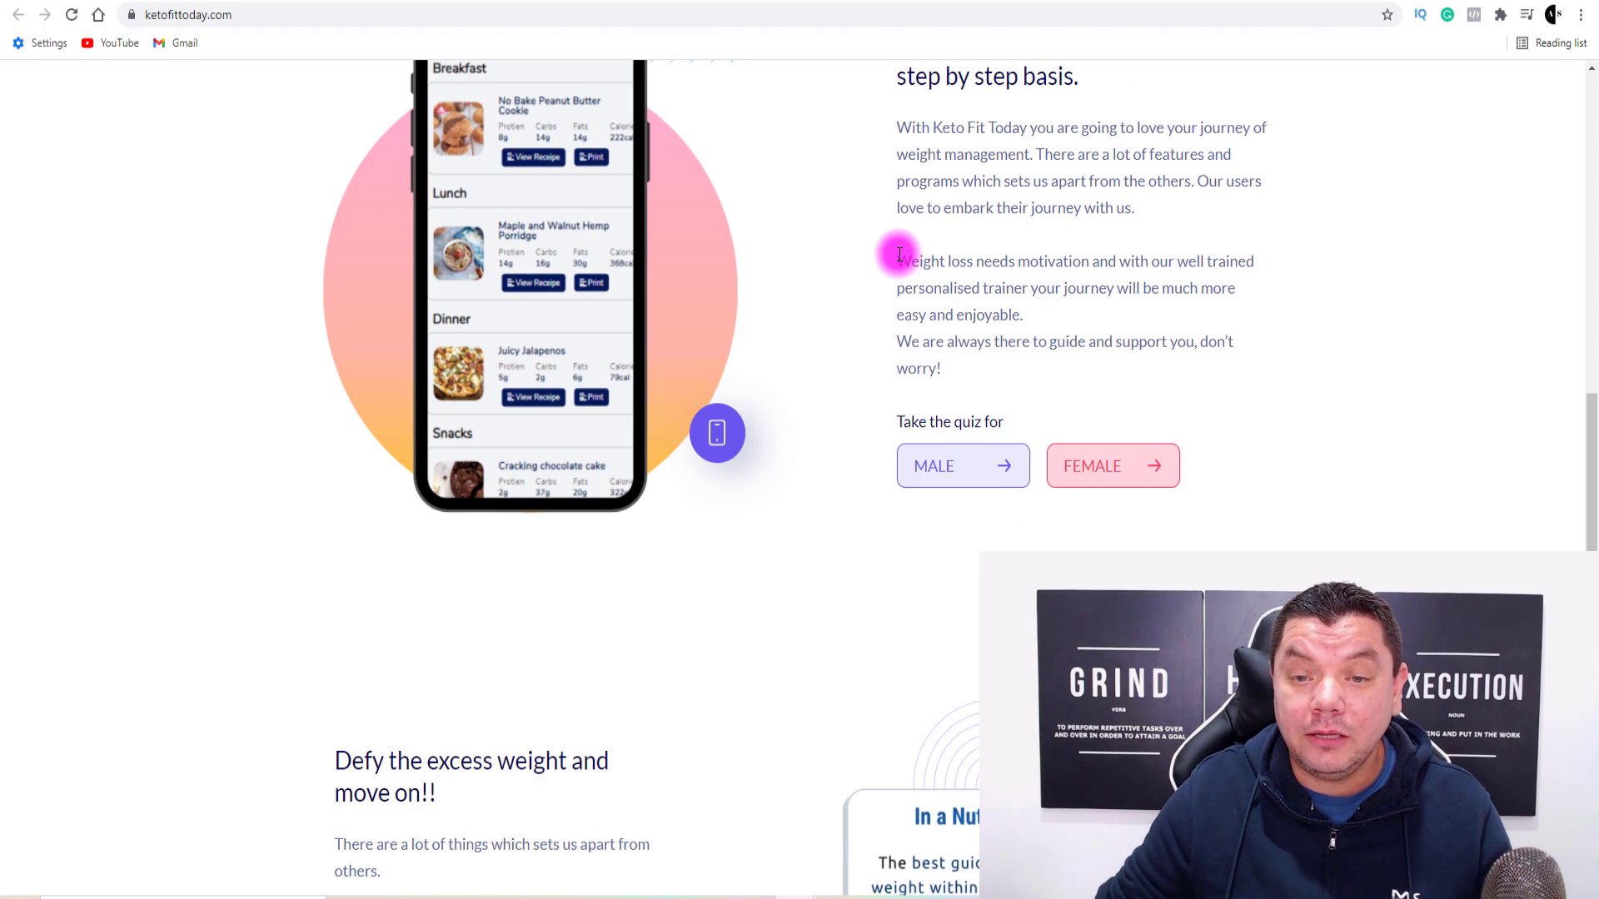
{"action": "left_click", "coordinate": [986, 264]}
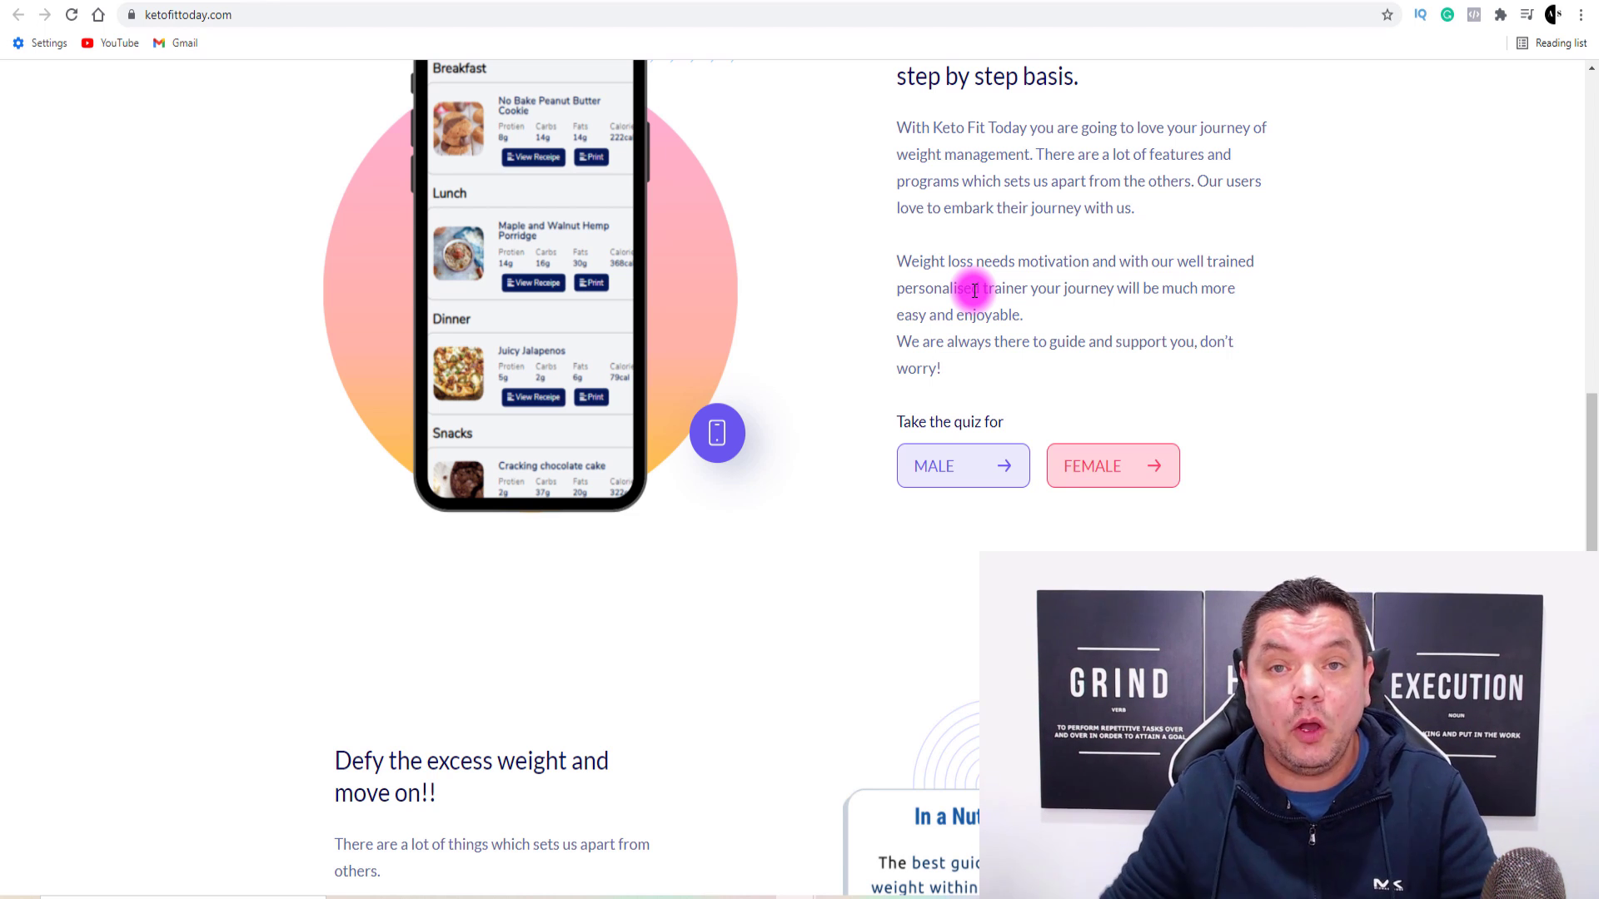
{"action": "scroll", "coordinate": [762, 305], "scroll_direction": "down", "scroll_amount": 4}
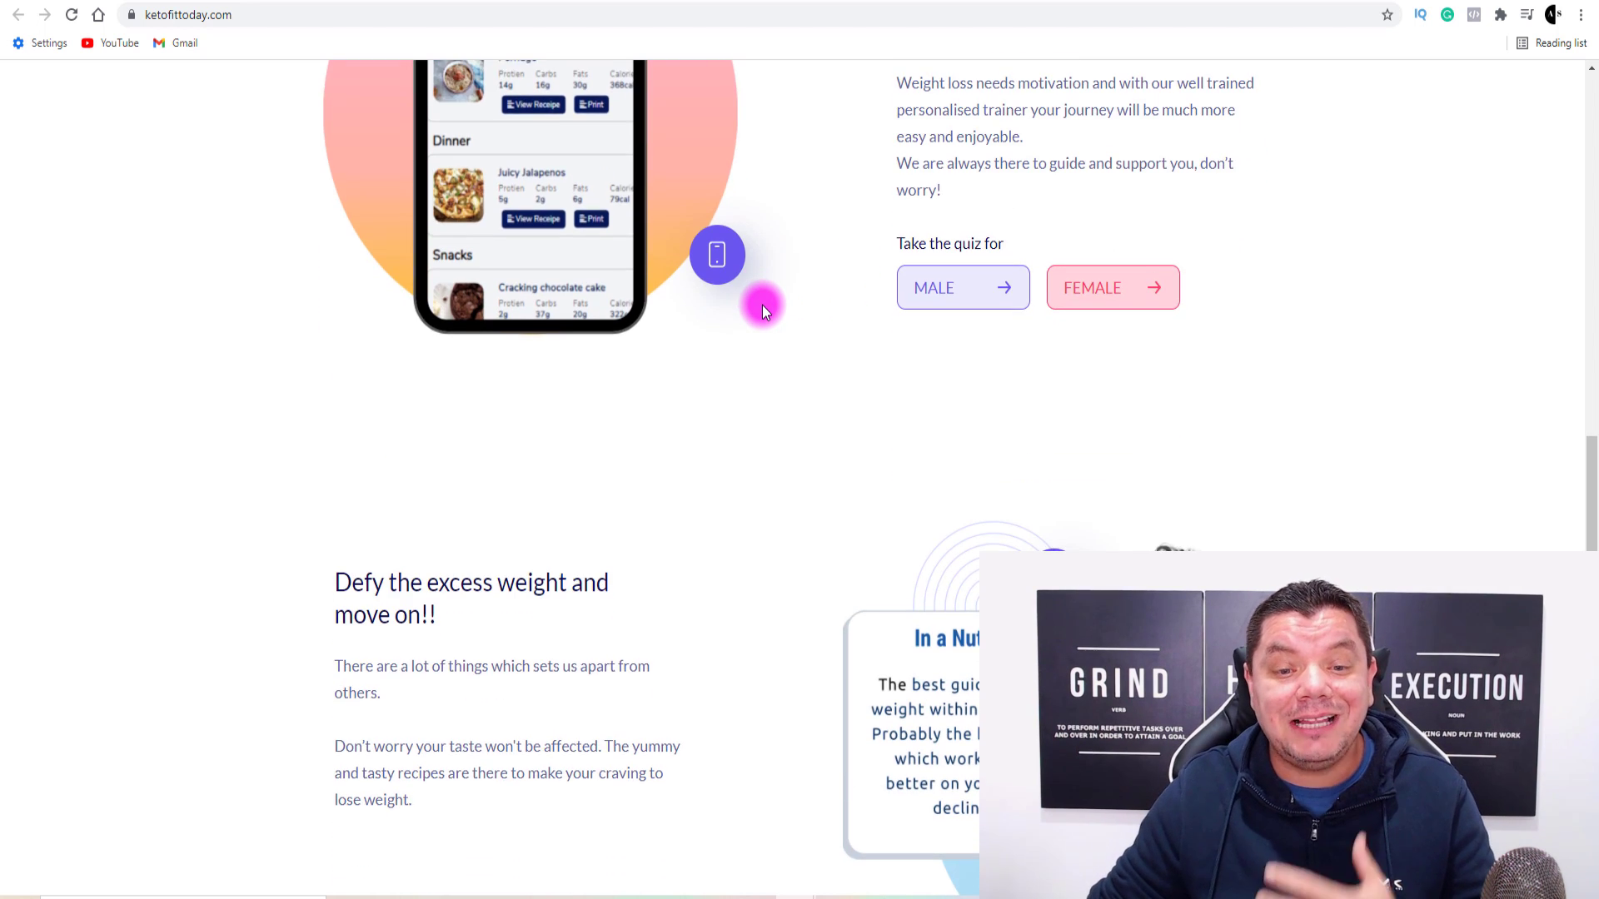
{"action": "scroll", "coordinate": [733, 327], "scroll_direction": "down", "scroll_amount": 2}
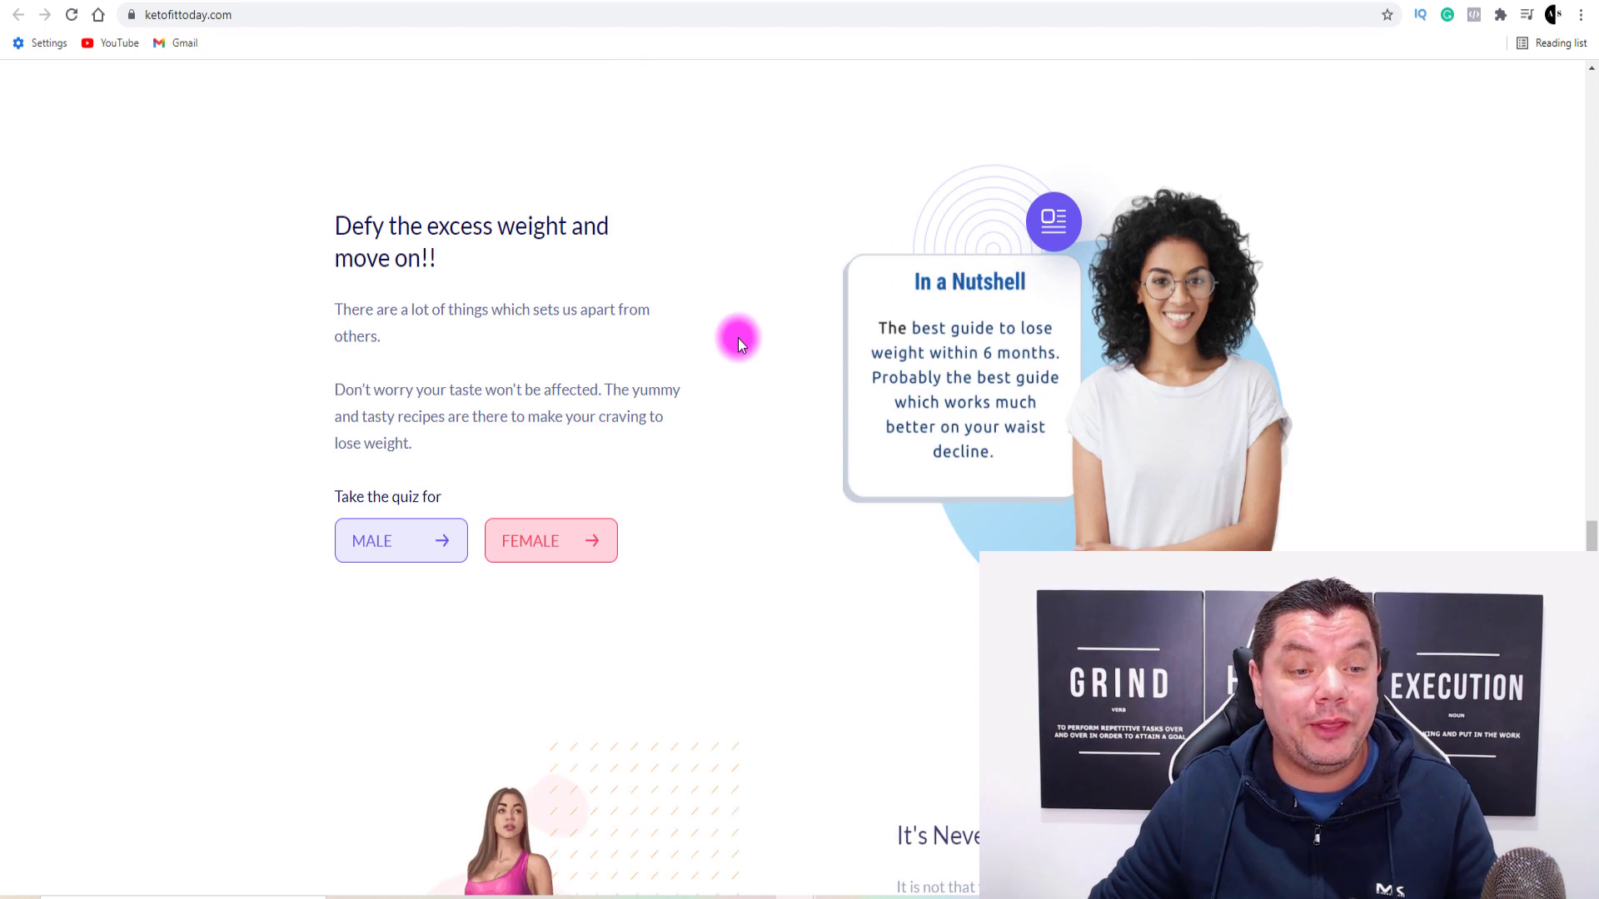
Return to the "Embark your journey on a step by step basis" section and select "Keto Fit" in its first sentence.
{"action": "scroll", "coordinate": [742, 335], "scroll_direction": "up", "scroll_amount": 2}
{"action": "scroll", "coordinate": [742, 335], "scroll_direction": "up", "scroll_amount": 4}
{"action": "scroll", "coordinate": [864, 287], "scroll_direction": "up", "scroll_amount": 4}
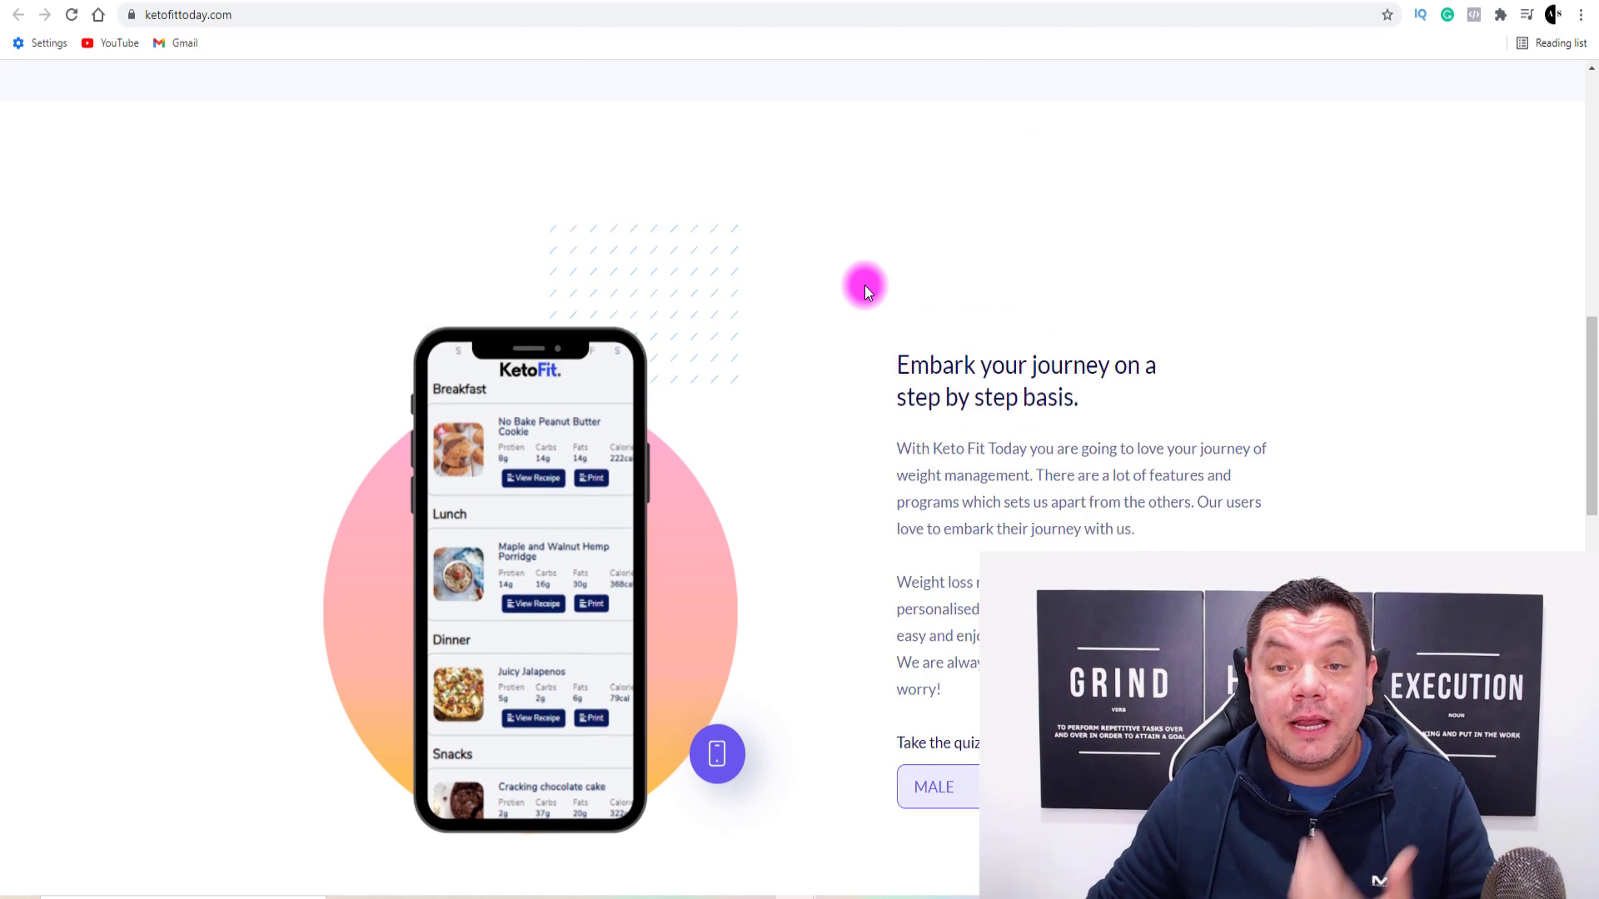
{"action": "left_click_drag", "start_coordinate": [944, 482], "coordinate": [990, 487]}
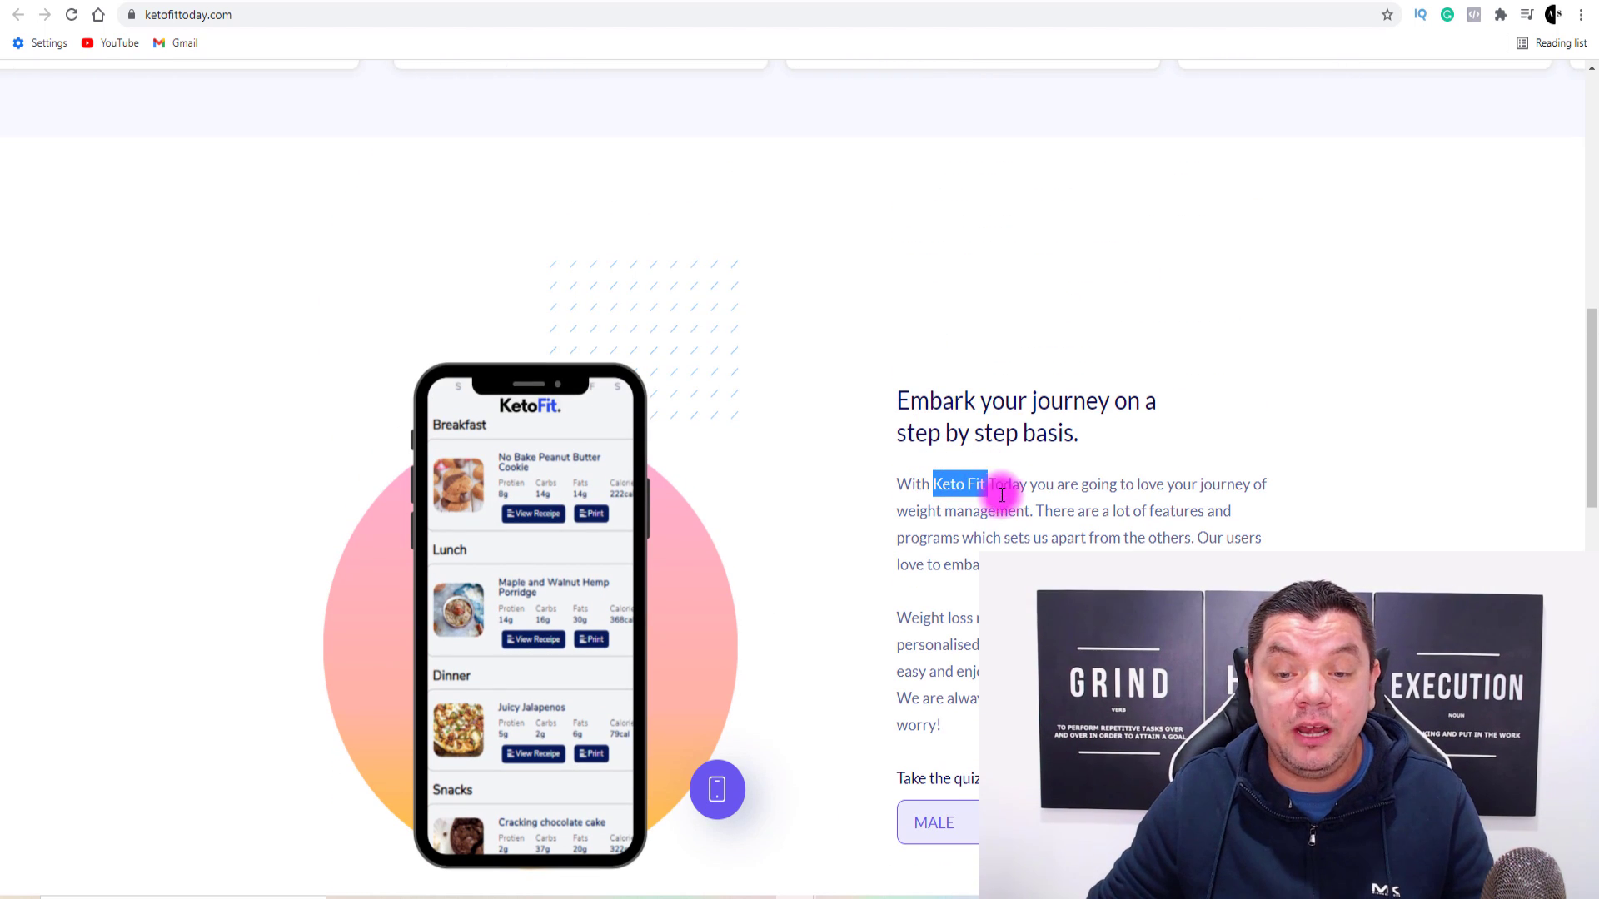
Switch to the Ubersuggest keyword ideas for "Keto" and examine the volume, paid difficulty and SEO difficulty columns.
{"action": "scroll", "coordinate": [986, 506], "scroll_direction": "up", "scroll_amount": 9}
{"action": "scroll", "coordinate": [782, 302], "scroll_direction": "up", "scroll_amount": 2}
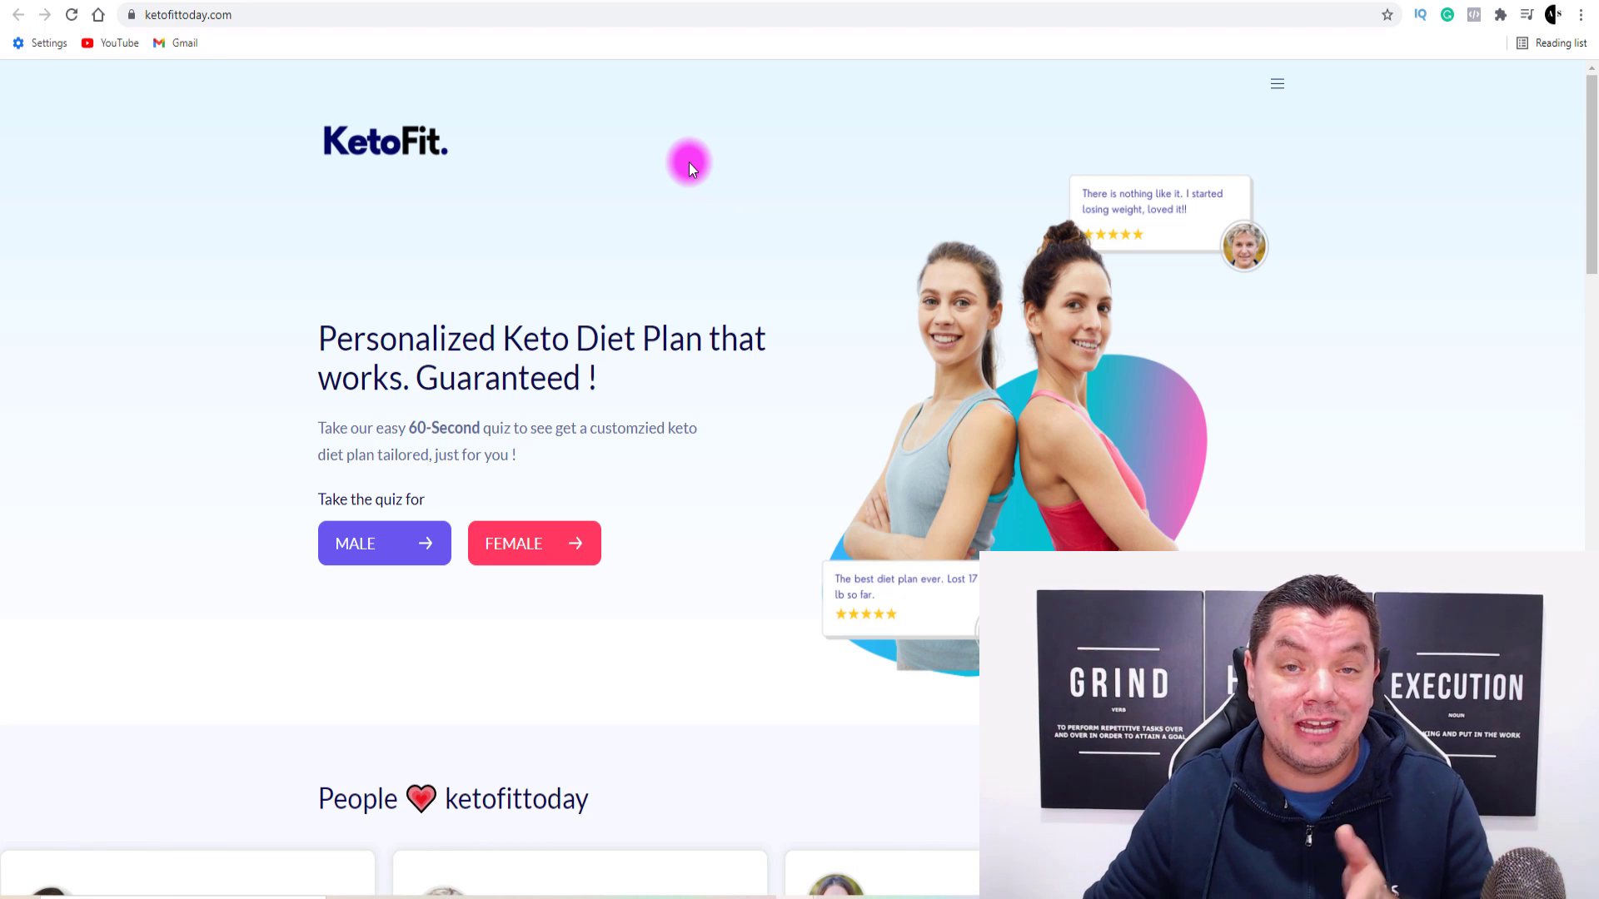
{"action": "left_click", "coordinate": [665, 1]}
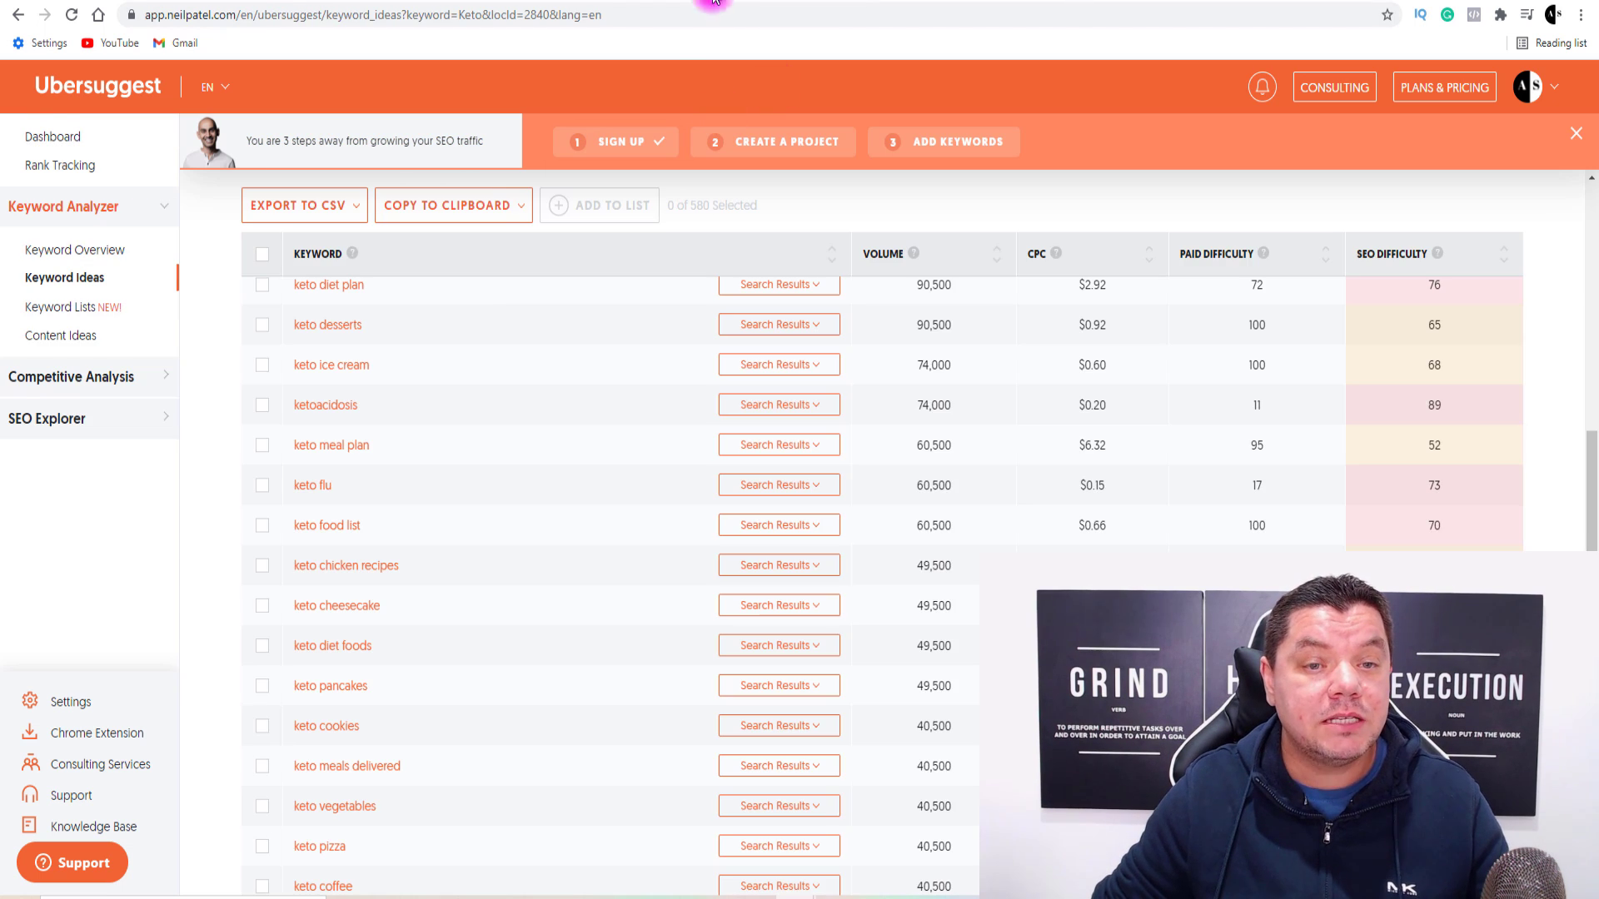
{"action": "scroll", "coordinate": [501, 258], "scroll_direction": "up", "scroll_amount": 3}
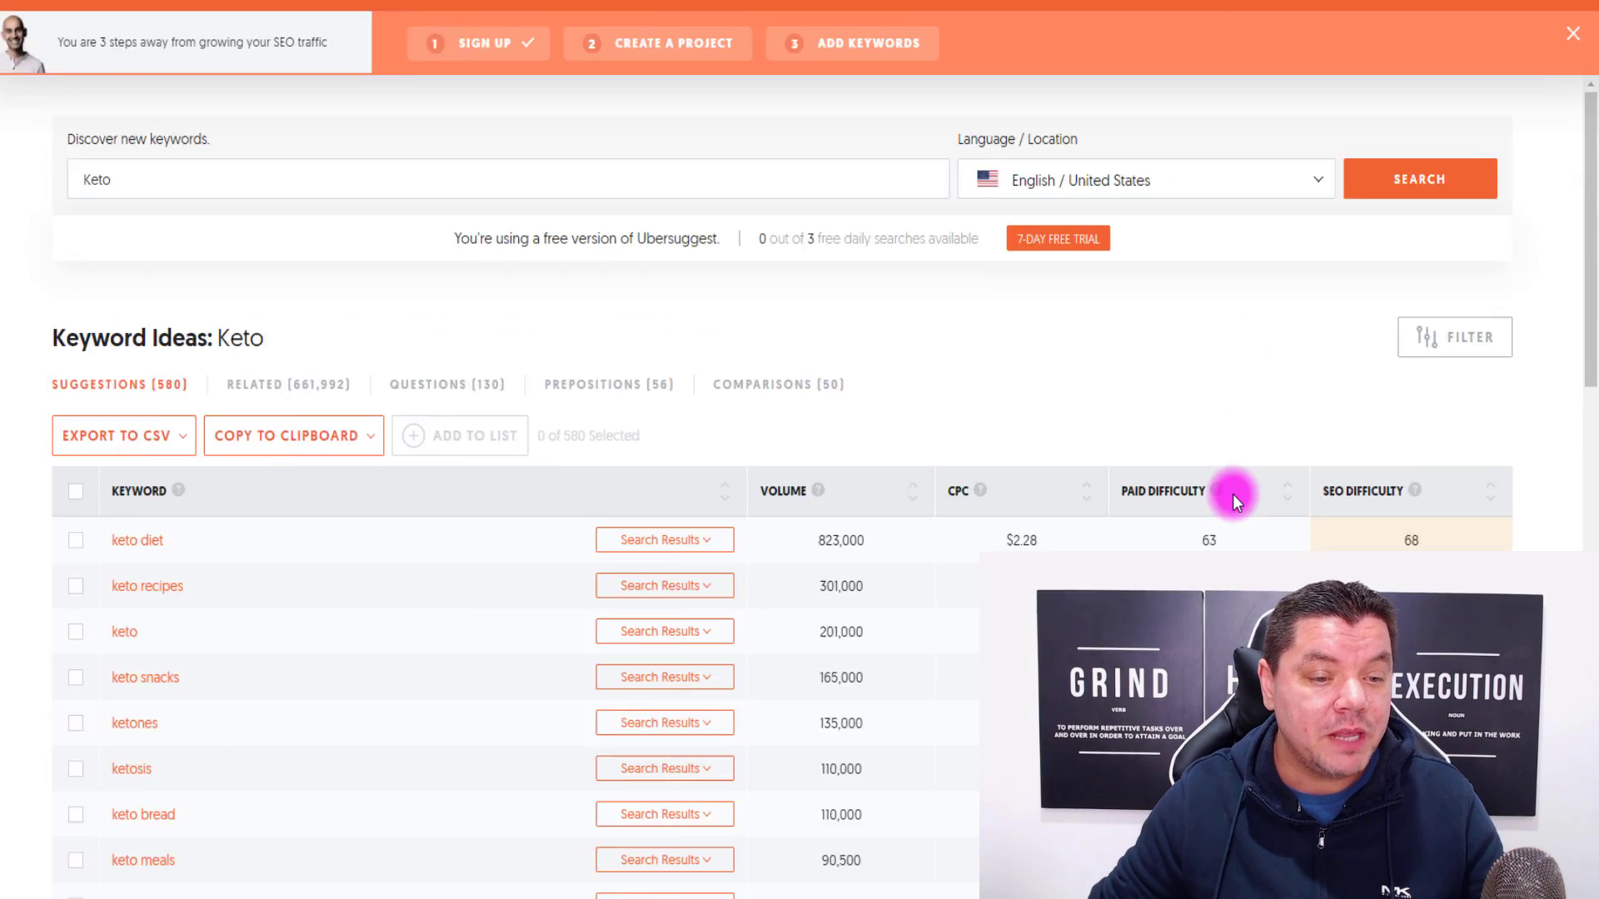
{"action": "scroll", "coordinate": [1235, 526], "scroll_direction": "down", "scroll_amount": 3}
{"action": "scroll", "coordinate": [749, 416], "scroll_direction": "up", "scroll_amount": 3}
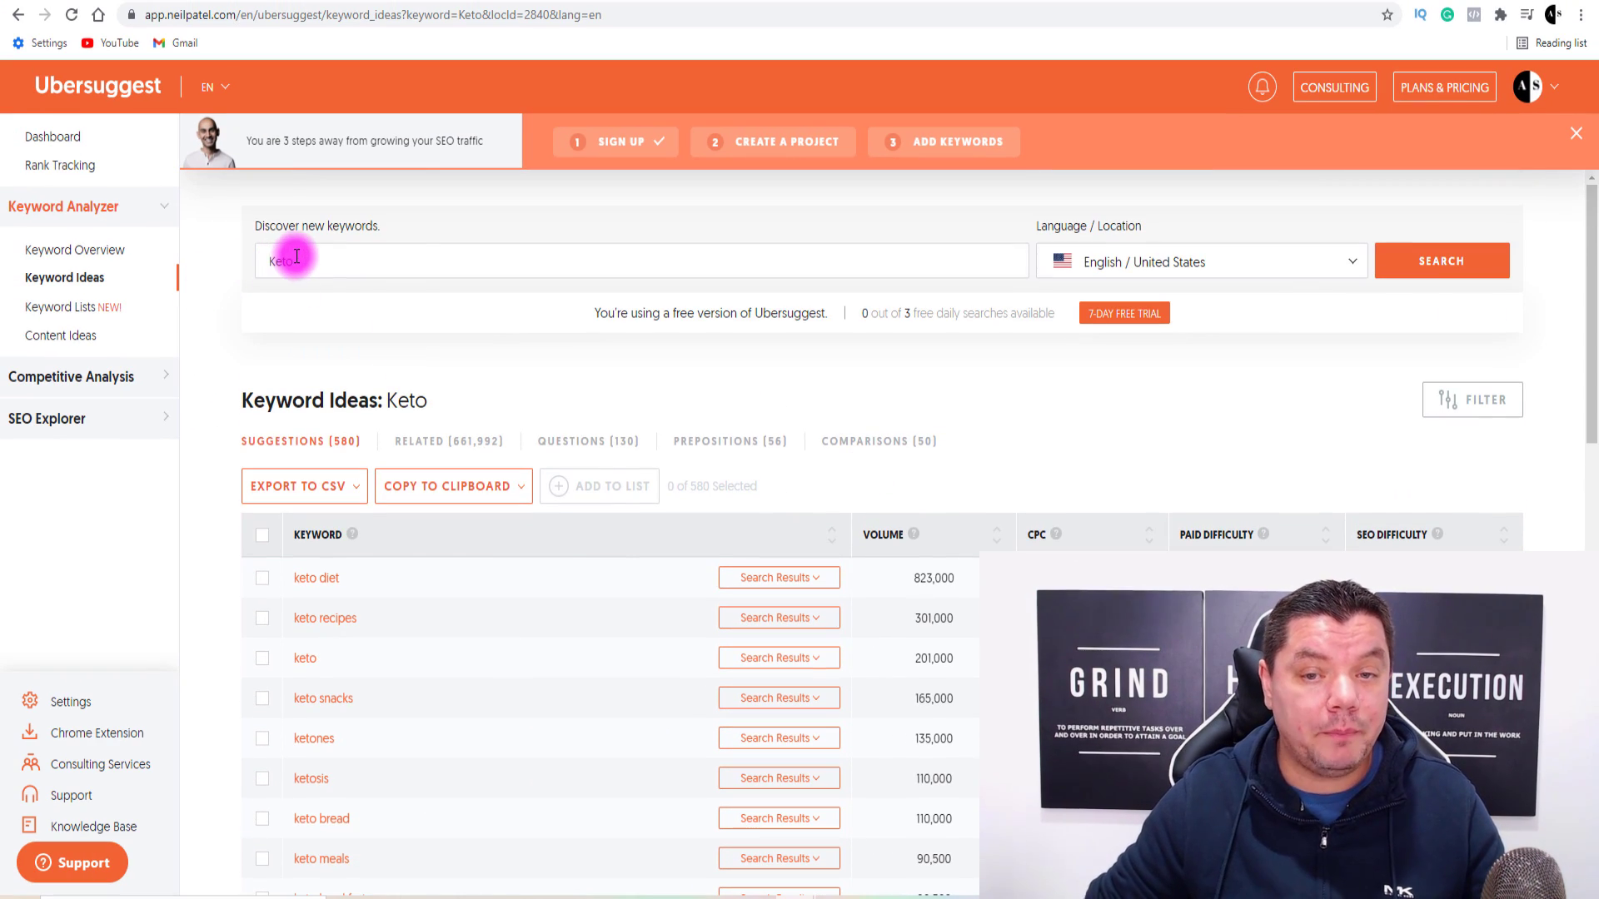
{"action": "scroll", "coordinate": [402, 383], "scroll_direction": "down", "scroll_amount": 2}
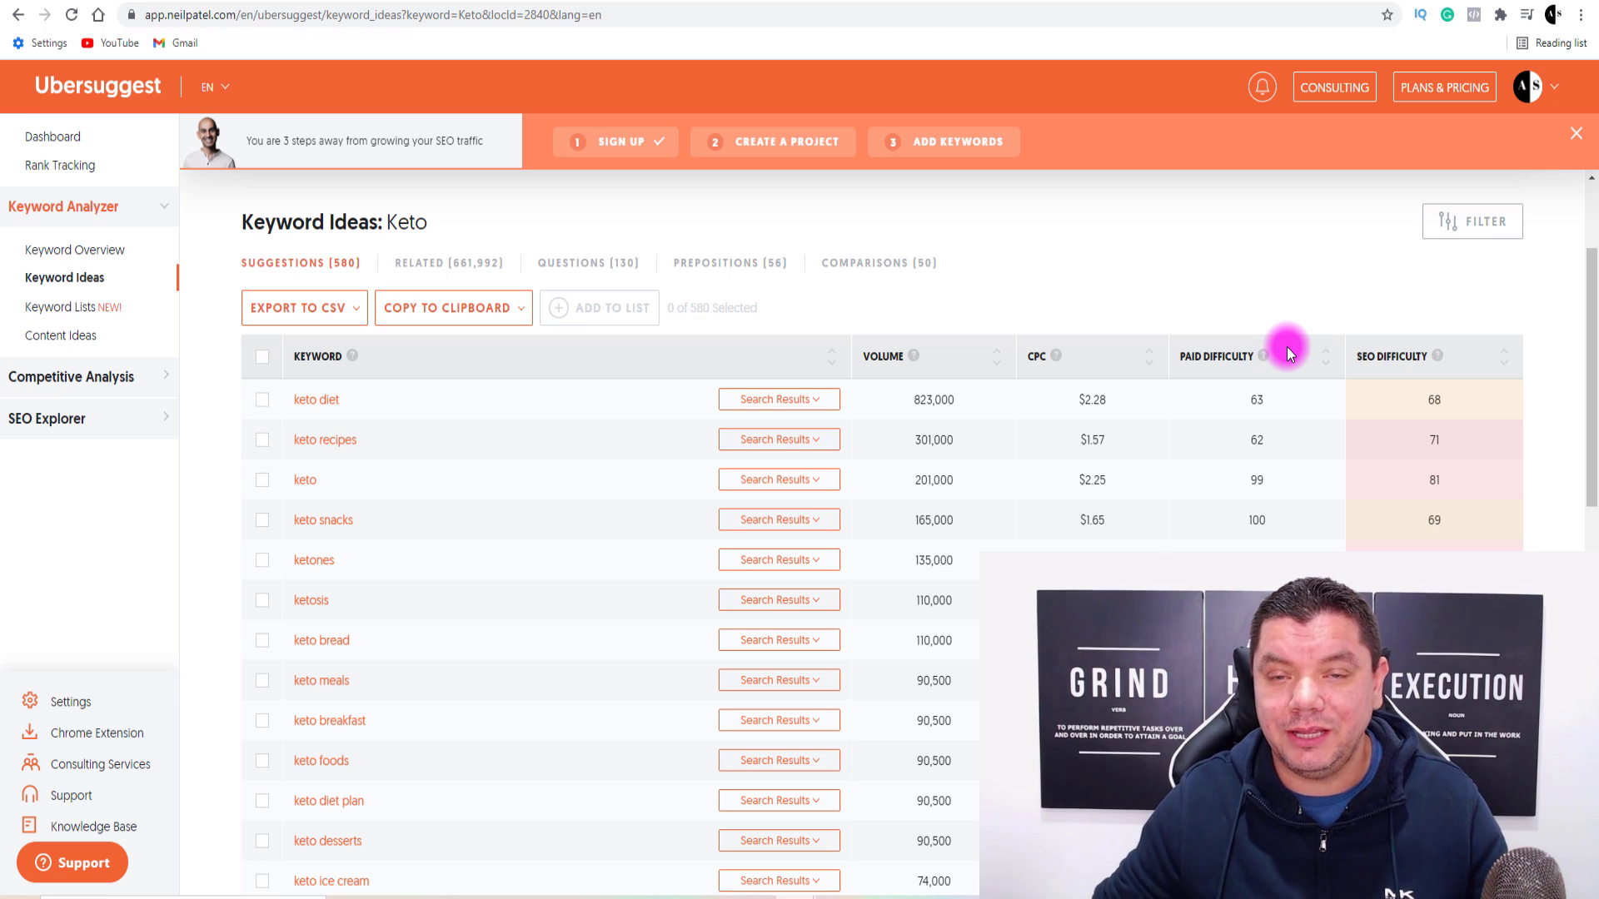
{"action": "scroll", "coordinate": [1493, 503], "scroll_direction": "up", "scroll_amount": 1}
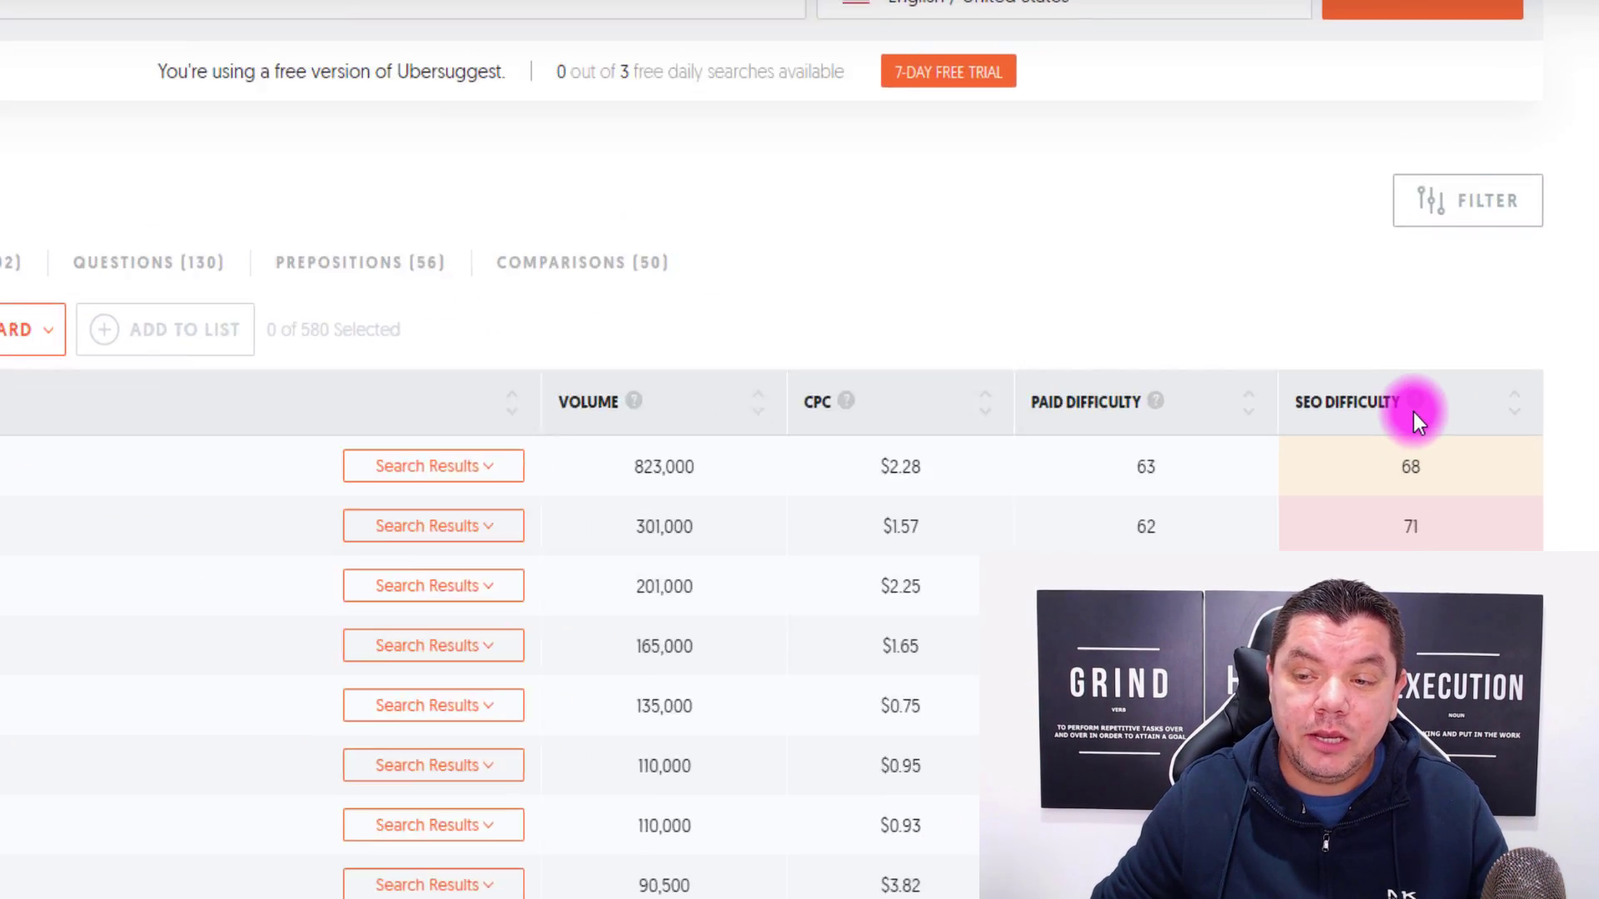
{"action": "mouse_move", "coordinate": [1437, 446]}
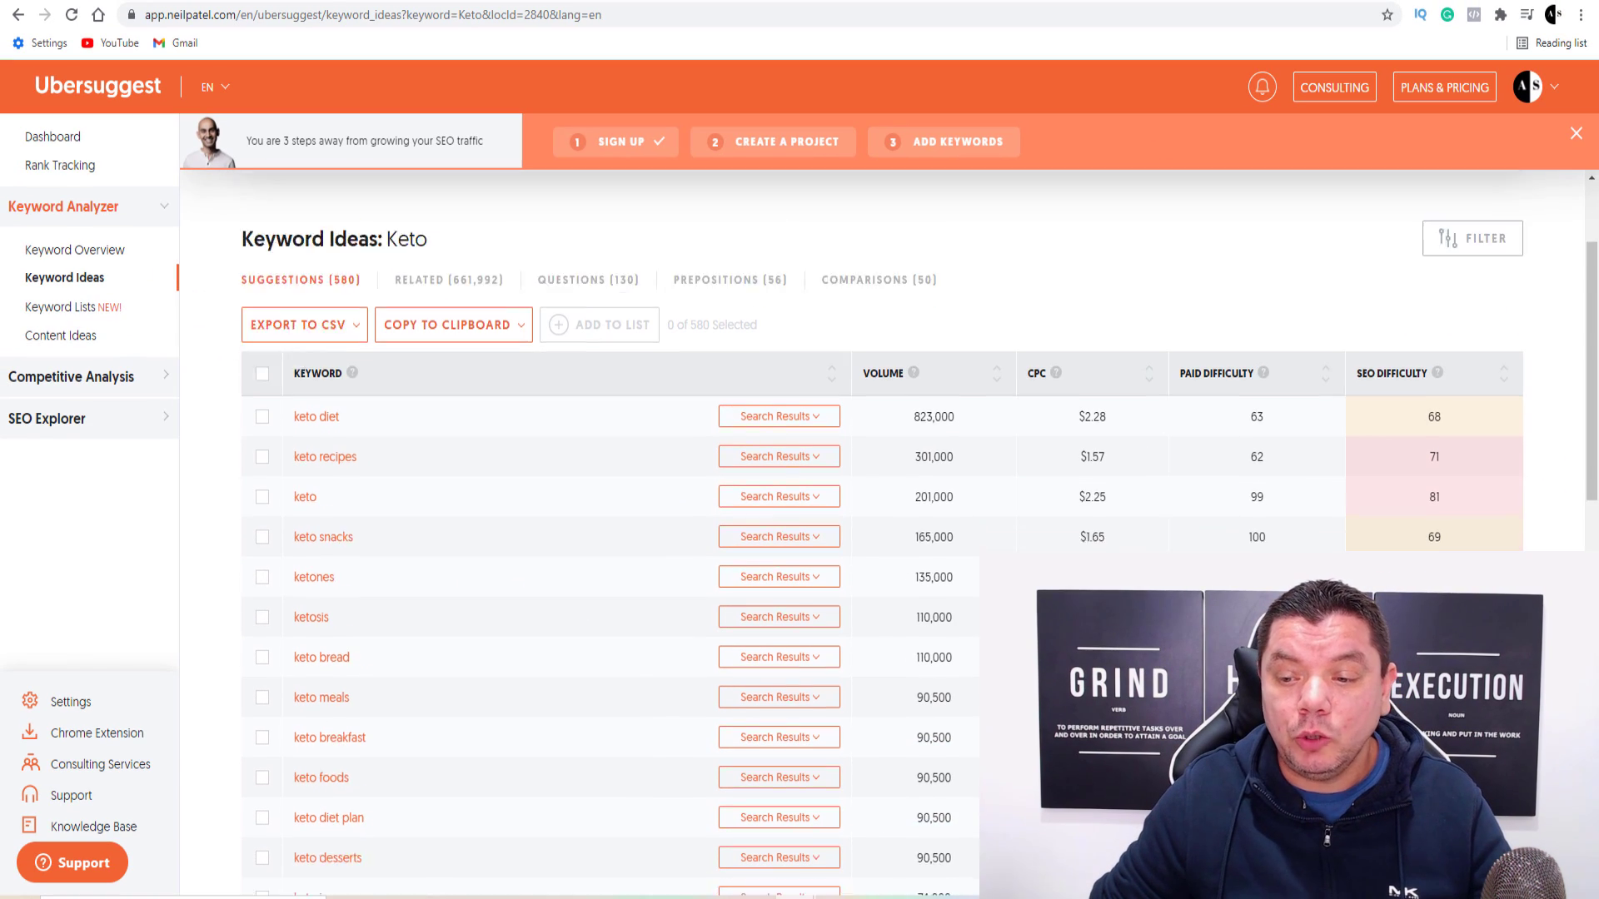
Compare SEO difficulty and search volume across the "Keto" keyword suggestions to find less competitive phrases such as "keto meal plan".
{"action": "scroll", "coordinate": [1444, 533], "scroll_direction": "down", "scroll_amount": 2}
{"action": "scroll", "coordinate": [1453, 433], "scroll_direction": "up", "scroll_amount": 2}
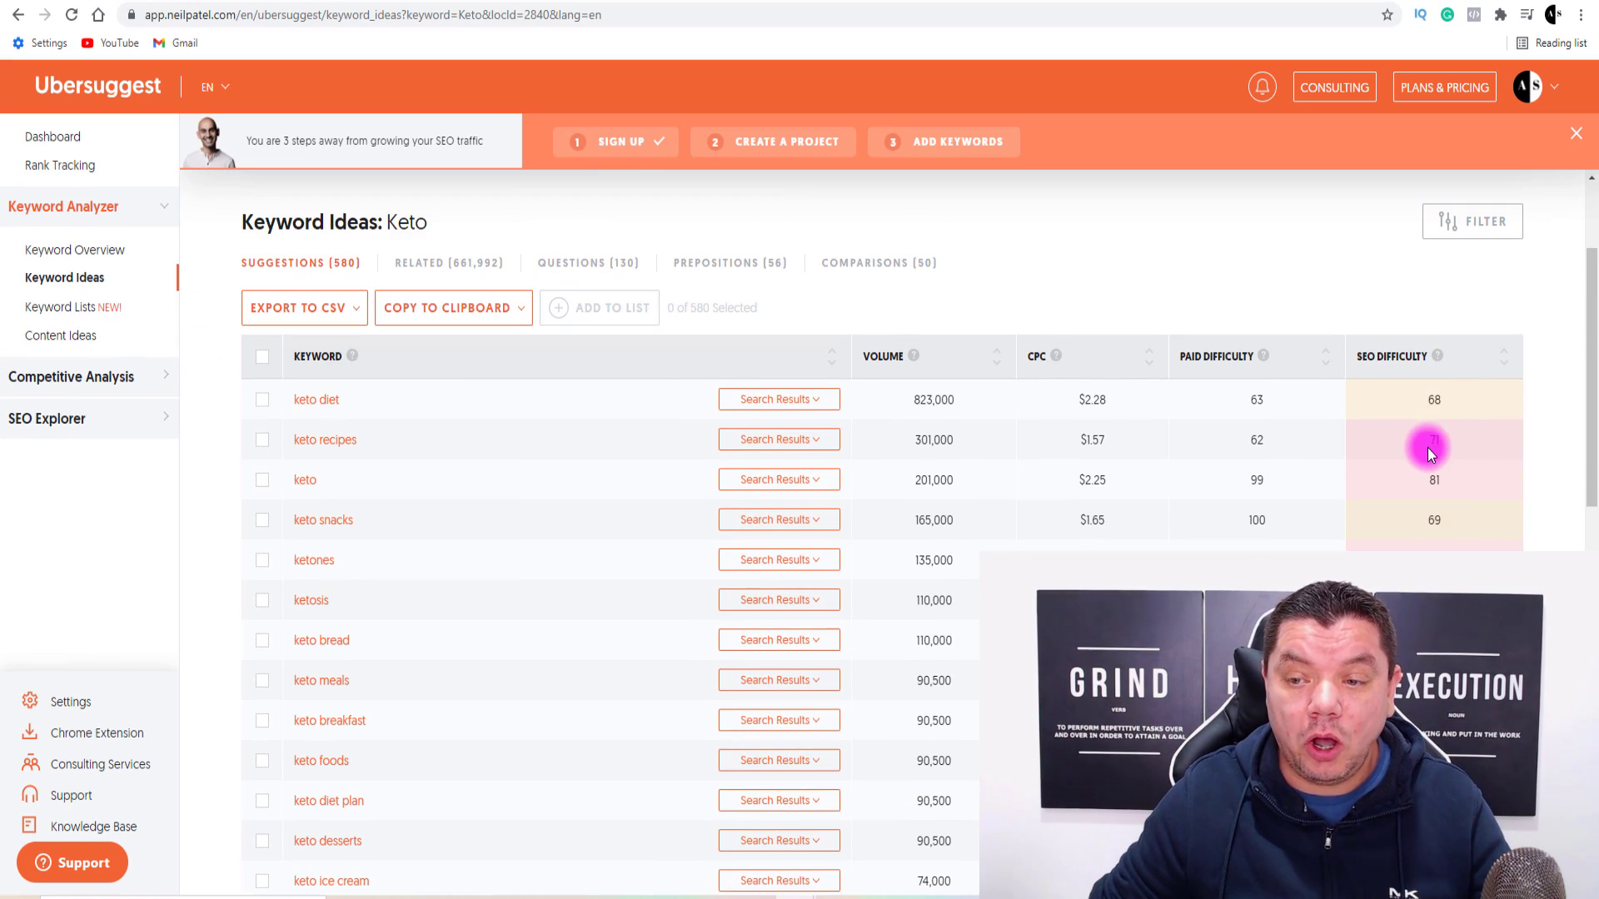
{"action": "scroll", "coordinate": [1431, 444], "scroll_direction": "down", "scroll_amount": 4}
{"action": "scroll", "coordinate": [1441, 417], "scroll_direction": "down", "scroll_amount": 5}
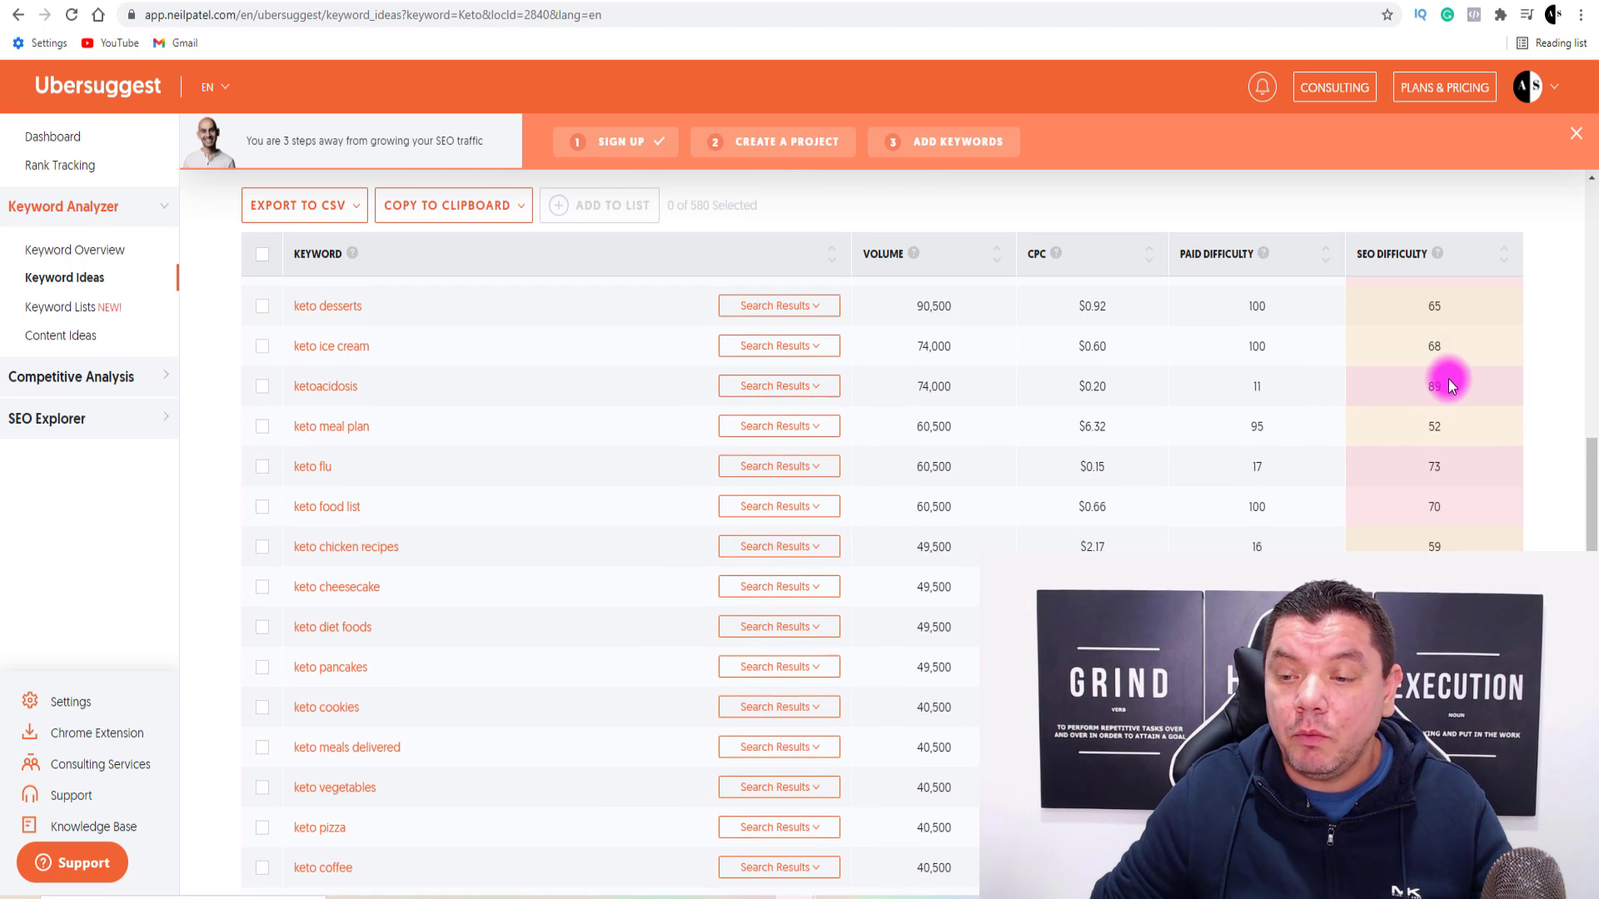
{"action": "scroll", "coordinate": [1451, 375], "scroll_direction": "down", "scroll_amount": 3}
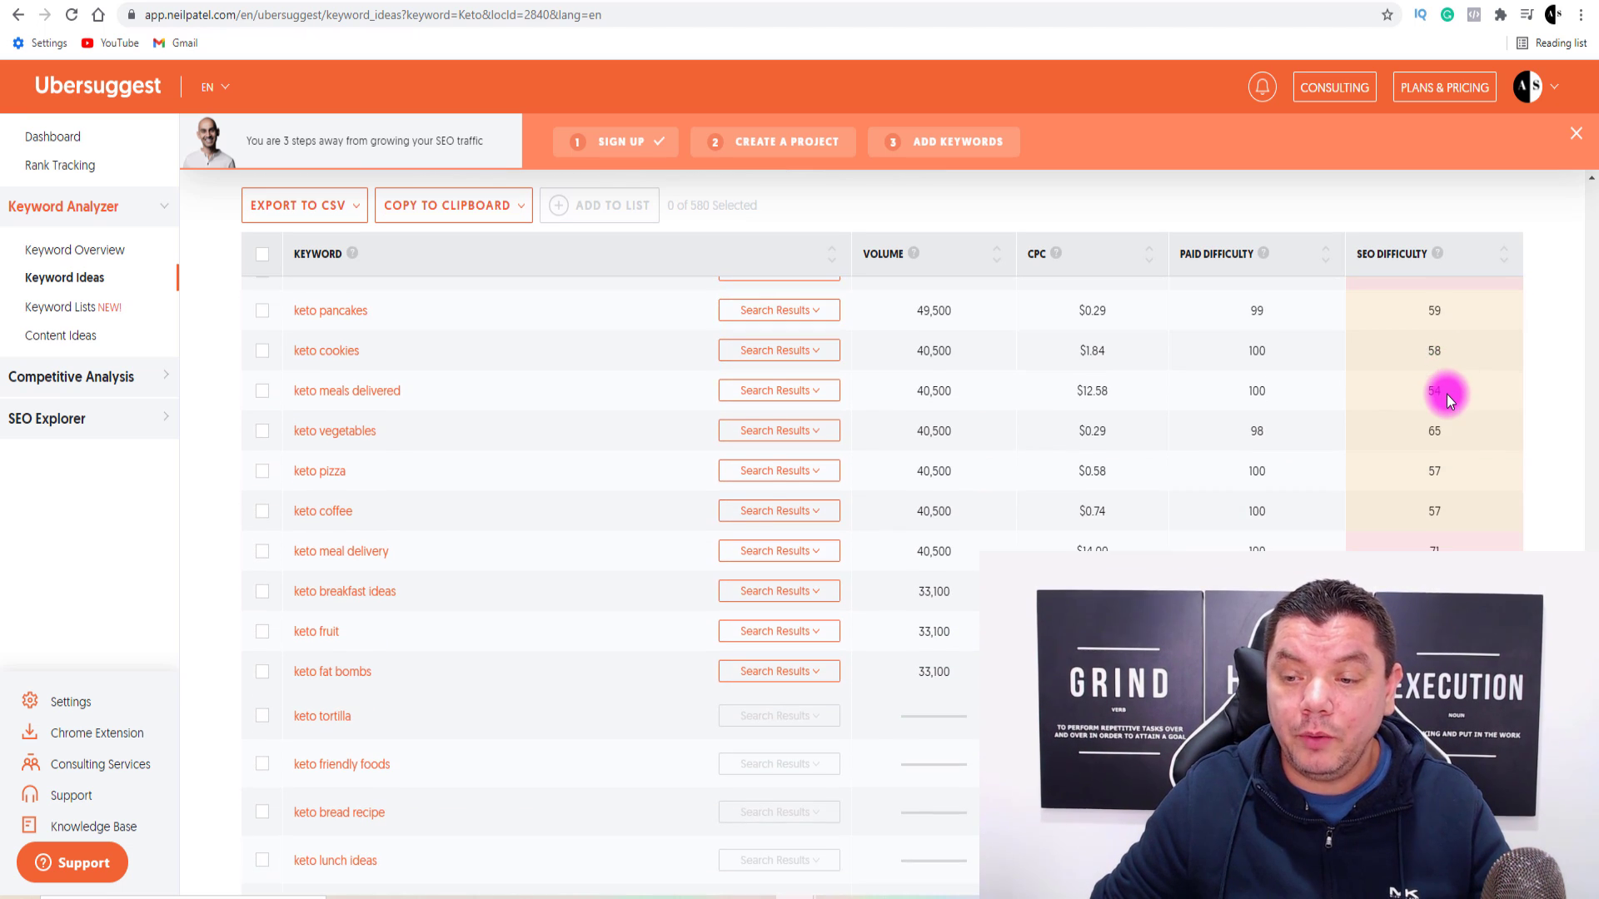
{"action": "scroll", "coordinate": [1437, 546], "scroll_direction": "up", "scroll_amount": 4}
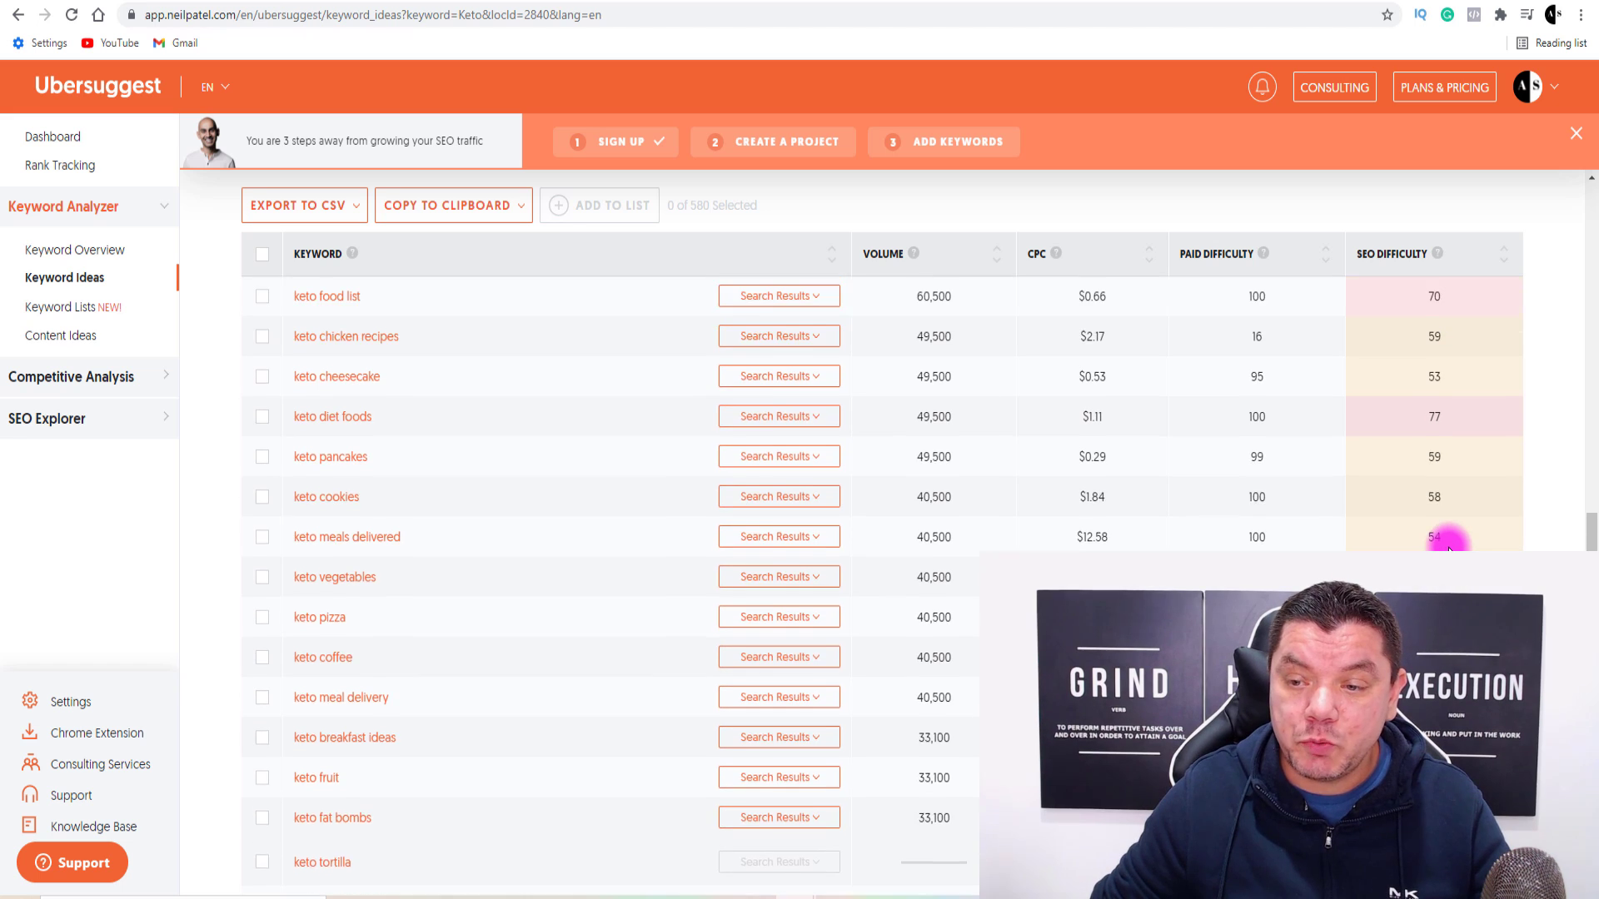
{"action": "scroll", "coordinate": [1449, 541], "scroll_direction": "up", "scroll_amount": 1}
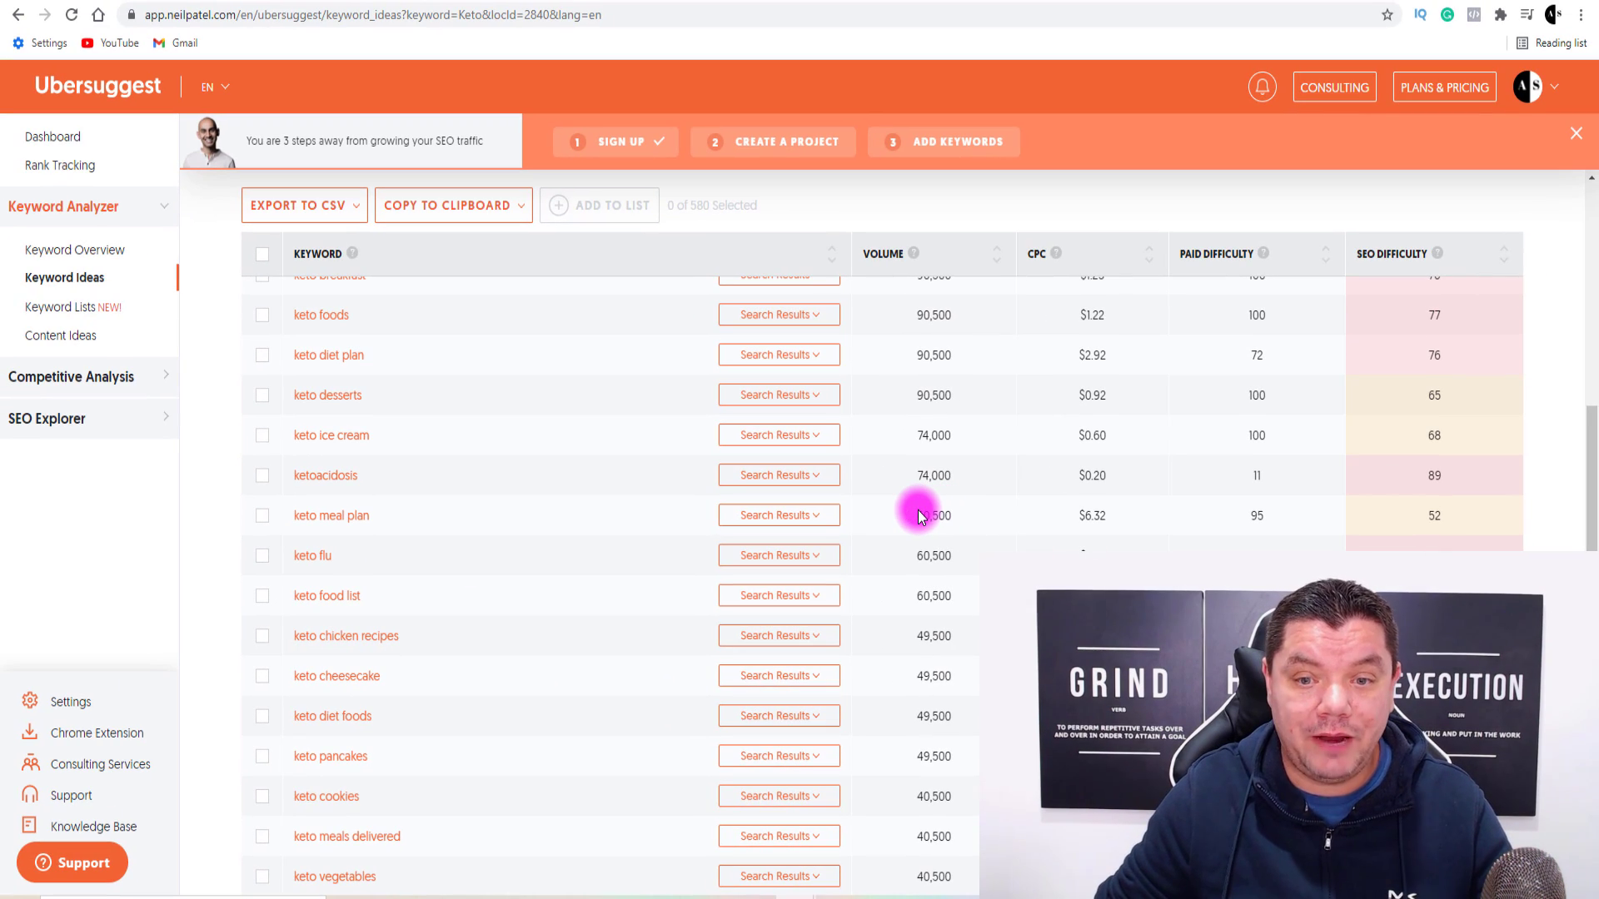
{"action": "scroll", "coordinate": [876, 563], "scroll_direction": "up", "scroll_amount": 4}
{"action": "scroll", "coordinate": [877, 563], "scroll_direction": "up", "scroll_amount": 3}
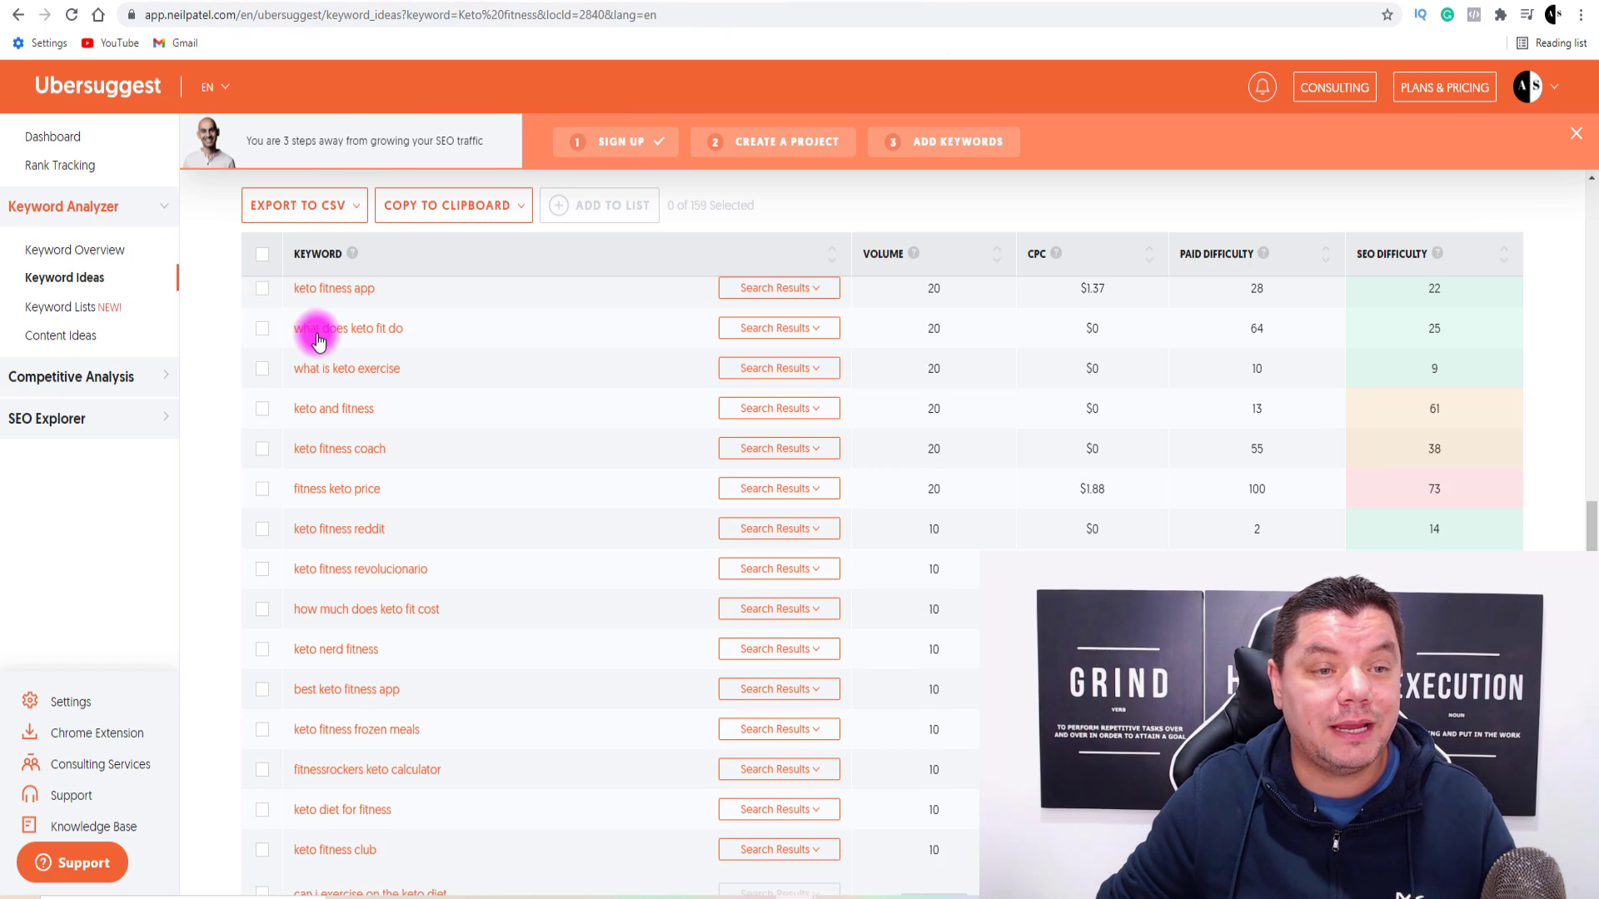
Review the volume and SEO difficulty of the "Keto fitness" suggestions and compare them with the "Keto" keyword list.
{"action": "scroll", "coordinate": [317, 340], "scroll_direction": "up", "scroll_amount": 15}
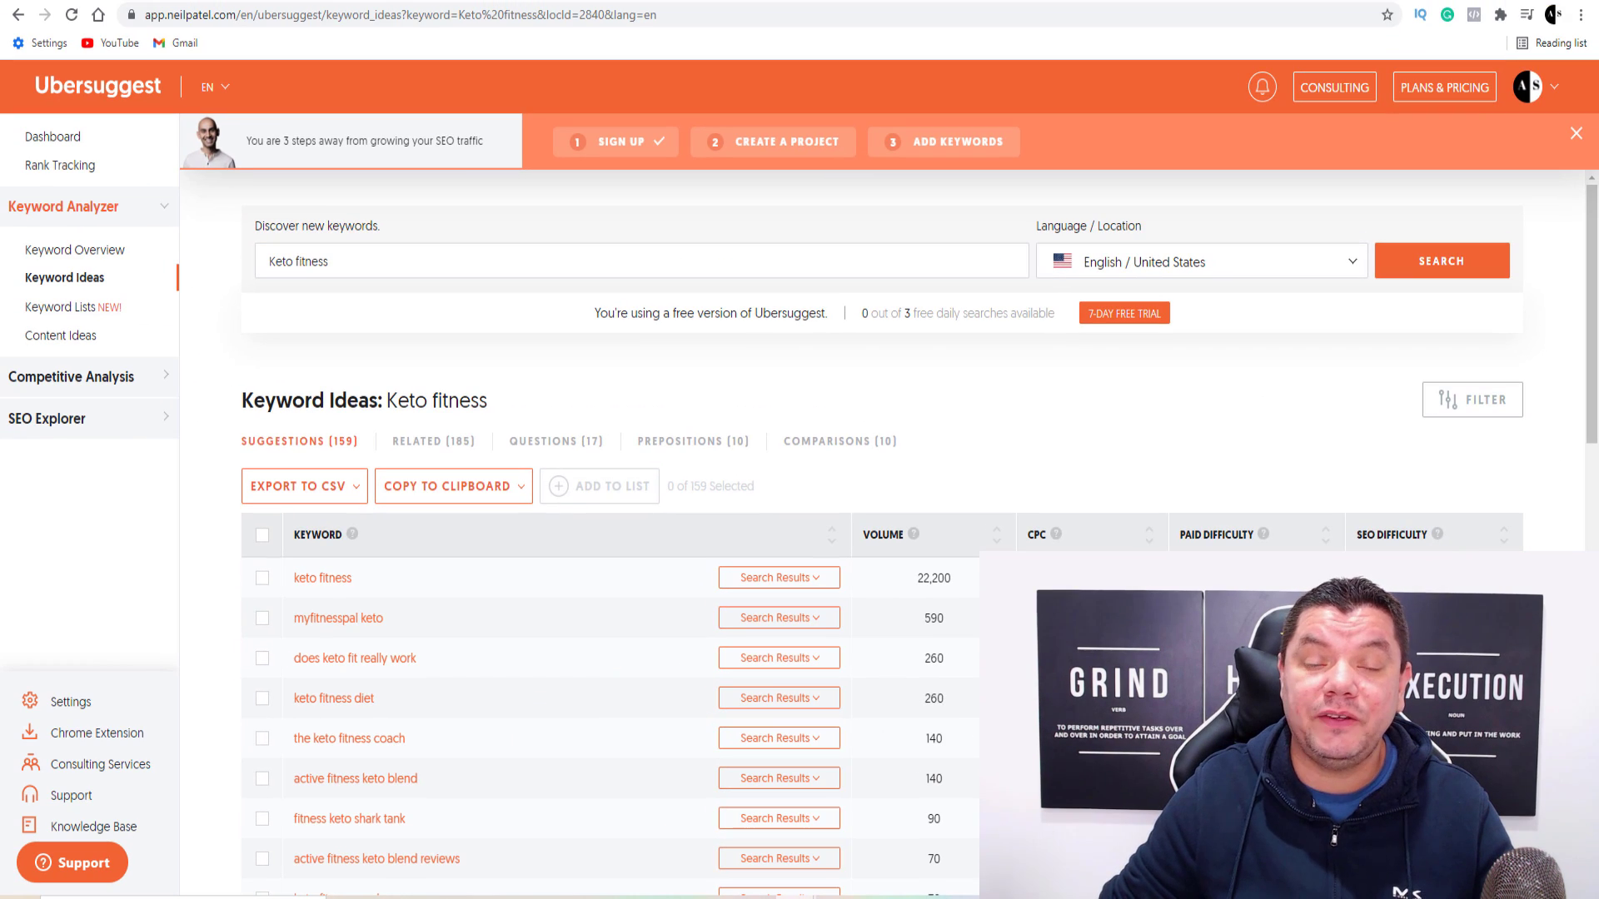
{"action": "scroll", "coordinate": [1440, 448], "scroll_direction": "down", "scroll_amount": 3}
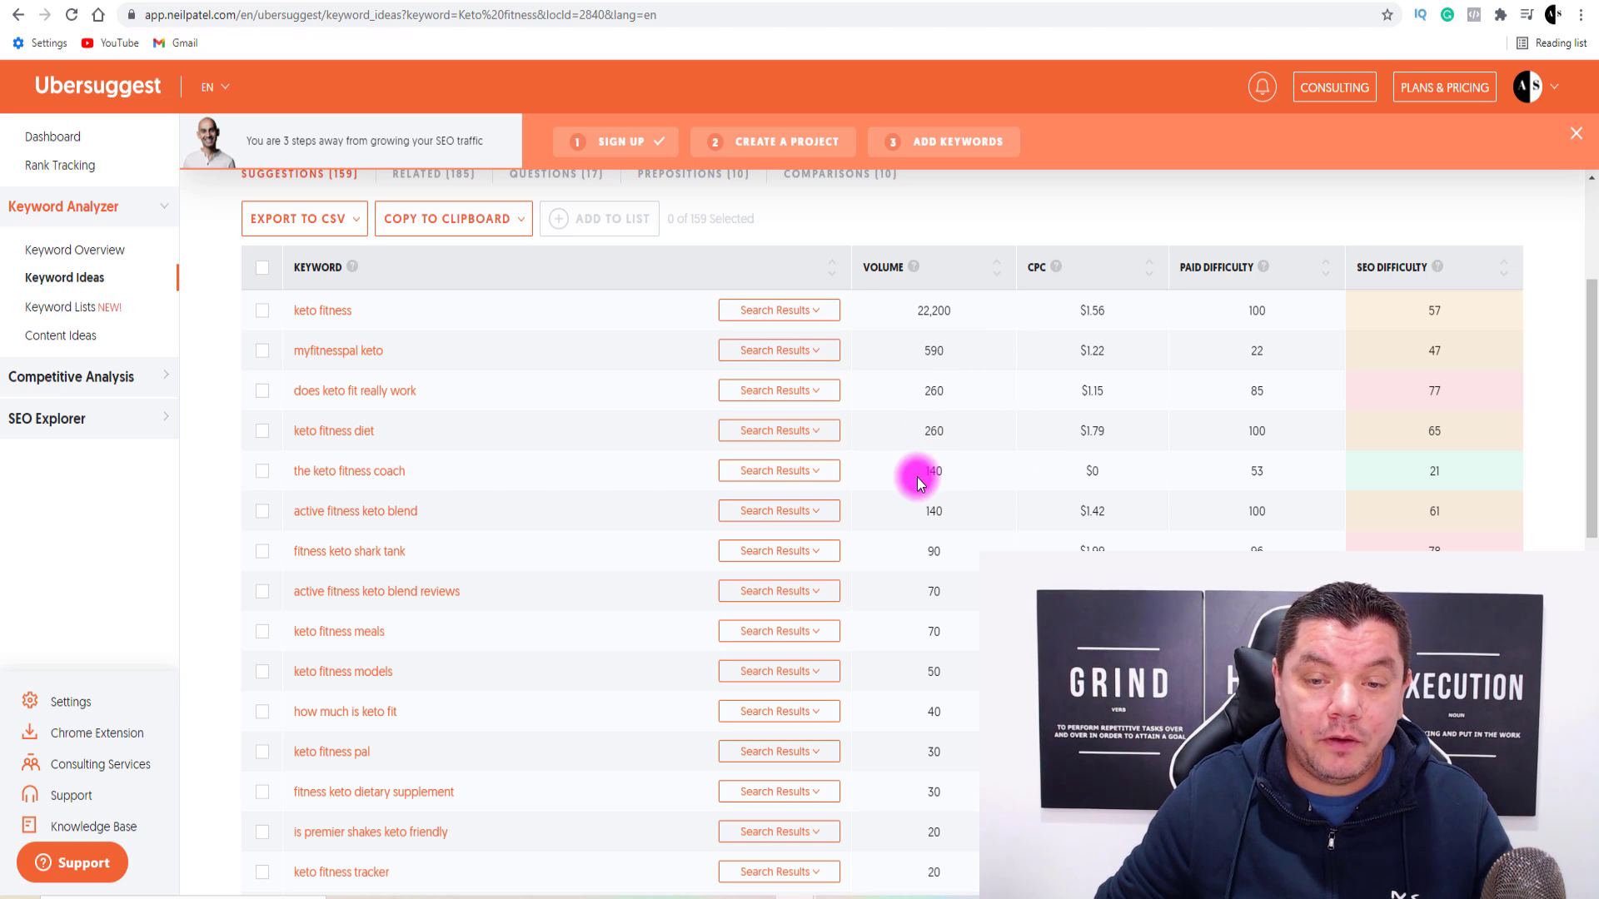
{"action": "scroll", "coordinate": [818, 518], "scroll_direction": "down", "scroll_amount": 1}
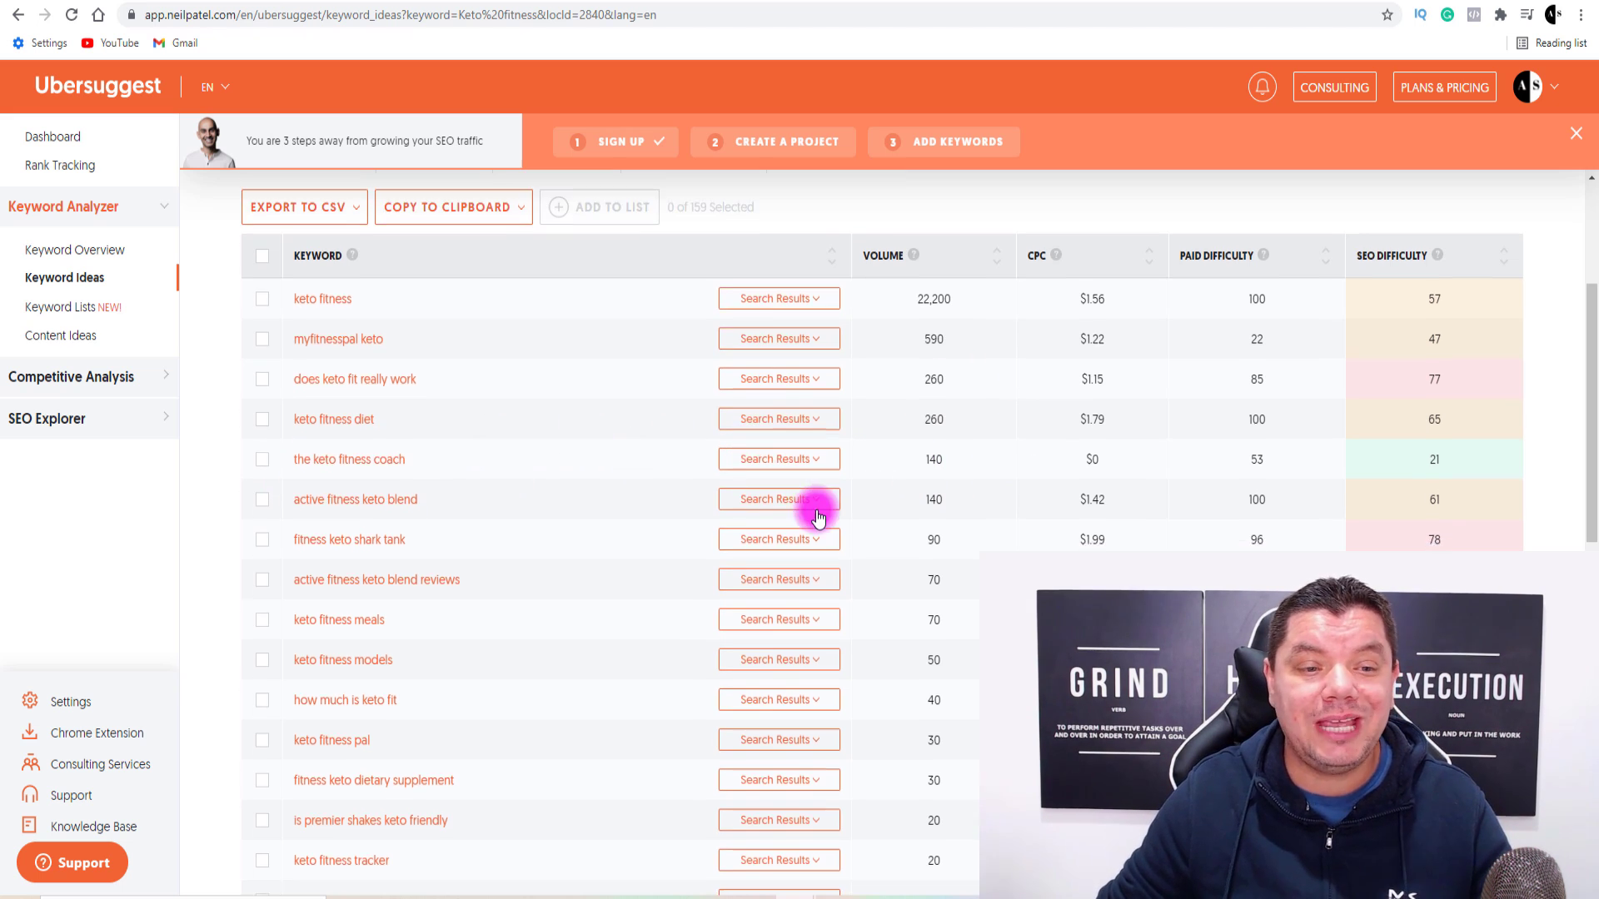
{"action": "scroll", "coordinate": [818, 518], "scroll_direction": "down", "scroll_amount": 2}
{"action": "scroll", "coordinate": [955, 439], "scroll_direction": "up", "scroll_amount": 5}
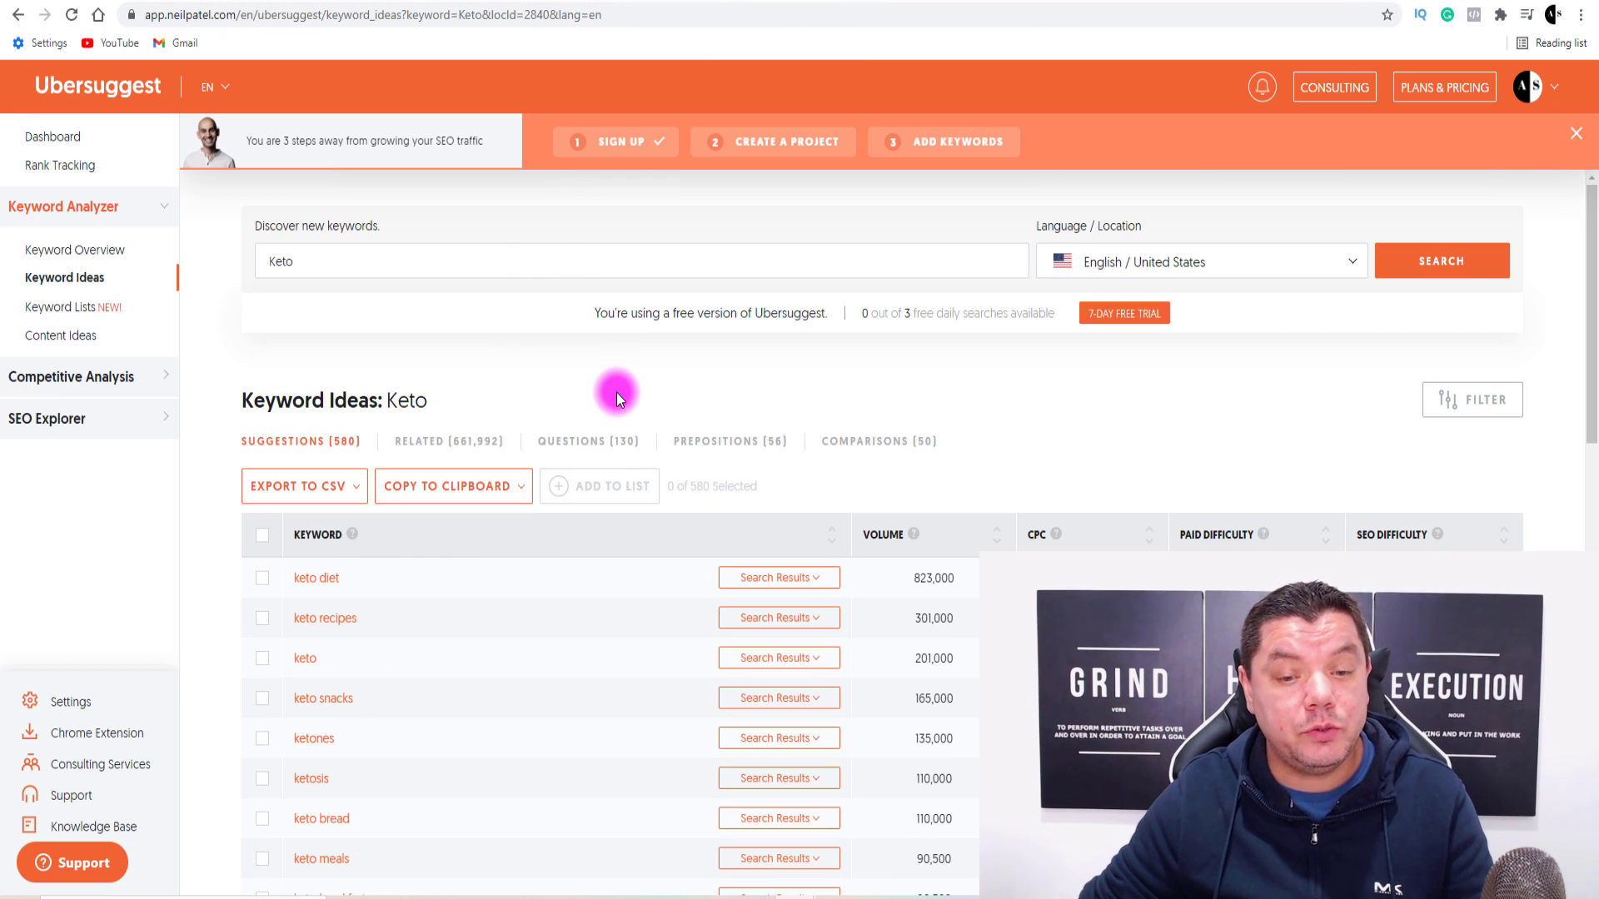
{"action": "scroll", "coordinate": [617, 399], "scroll_direction": "down", "scroll_amount": 8}
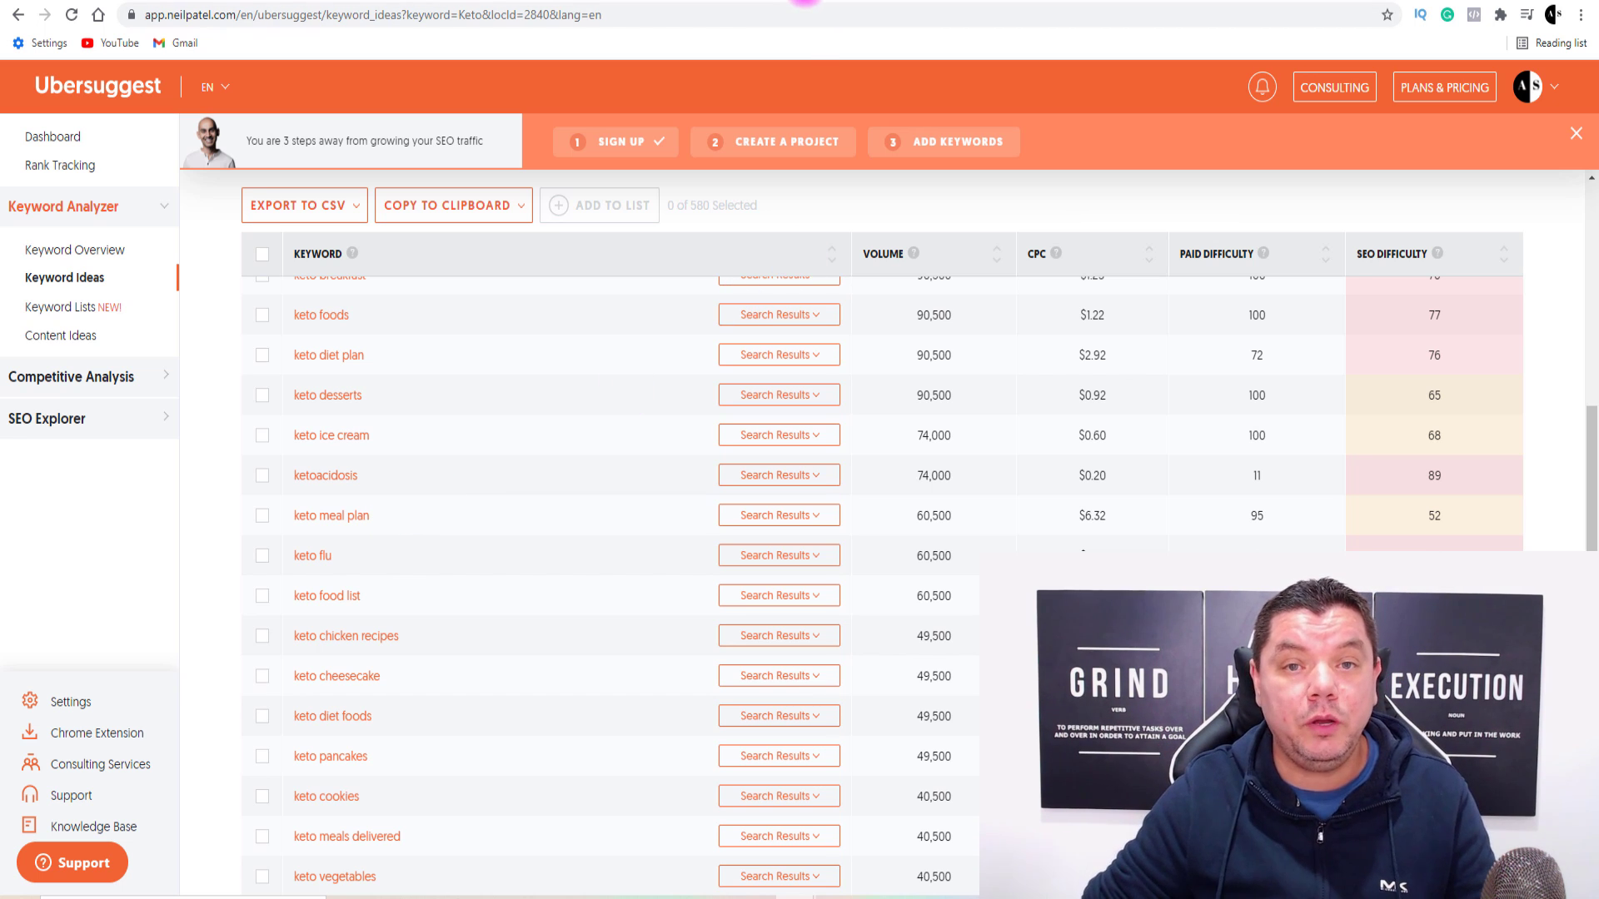
Search Google for site:medium.com "Best keto meal plan" and look over the results page.
{"action": "left_click", "coordinate": [804, 3]}
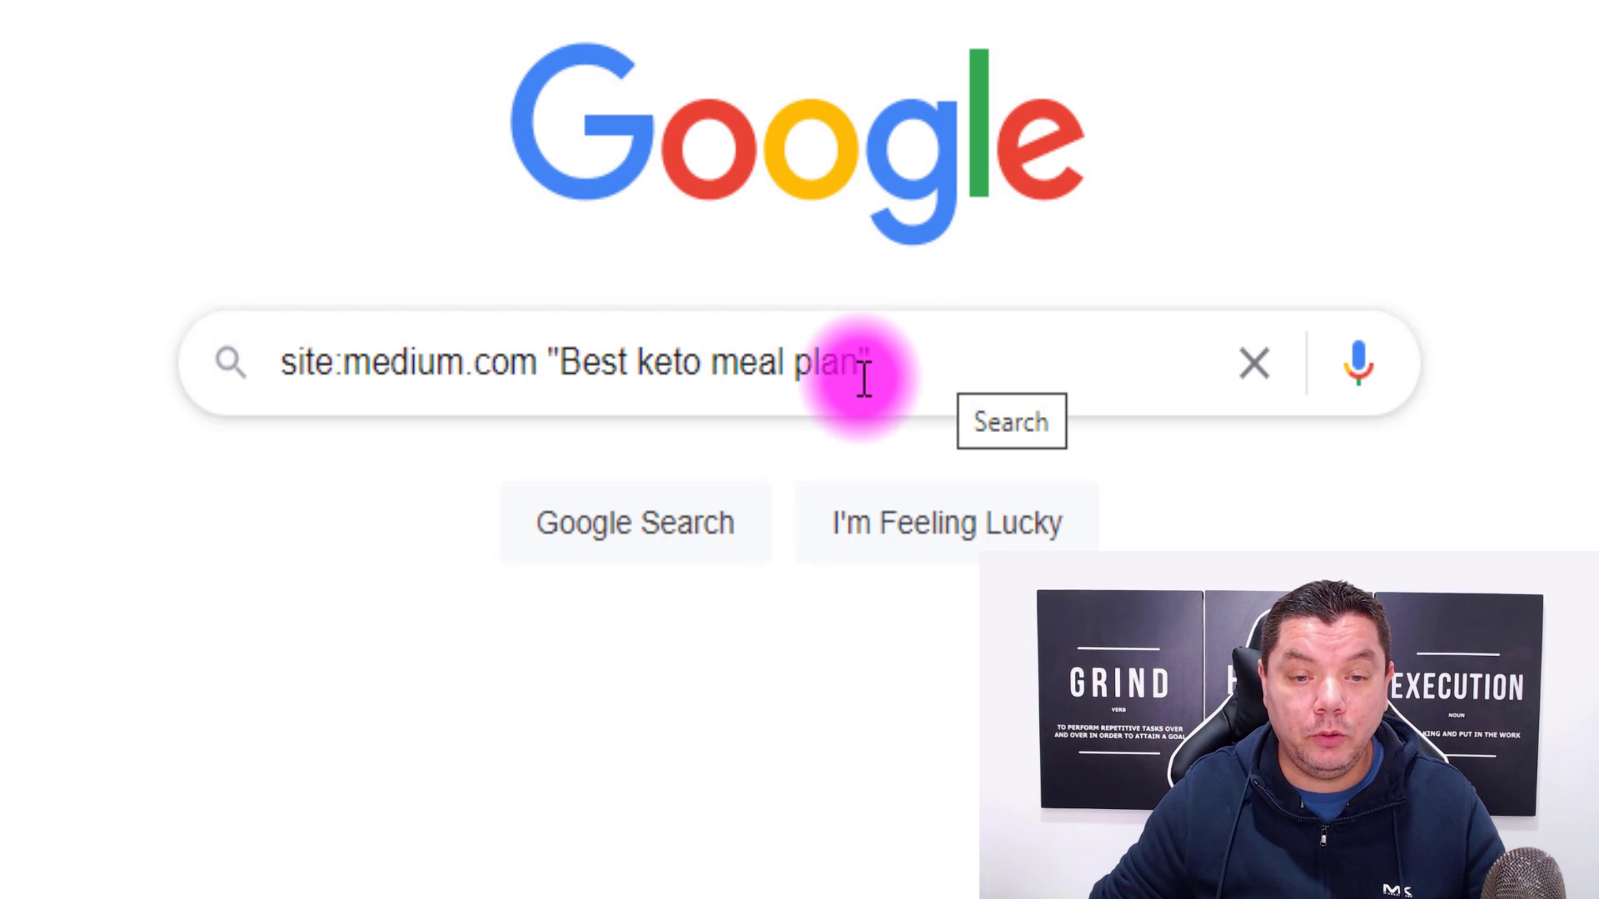
{"action": "key", "text": "Return"}
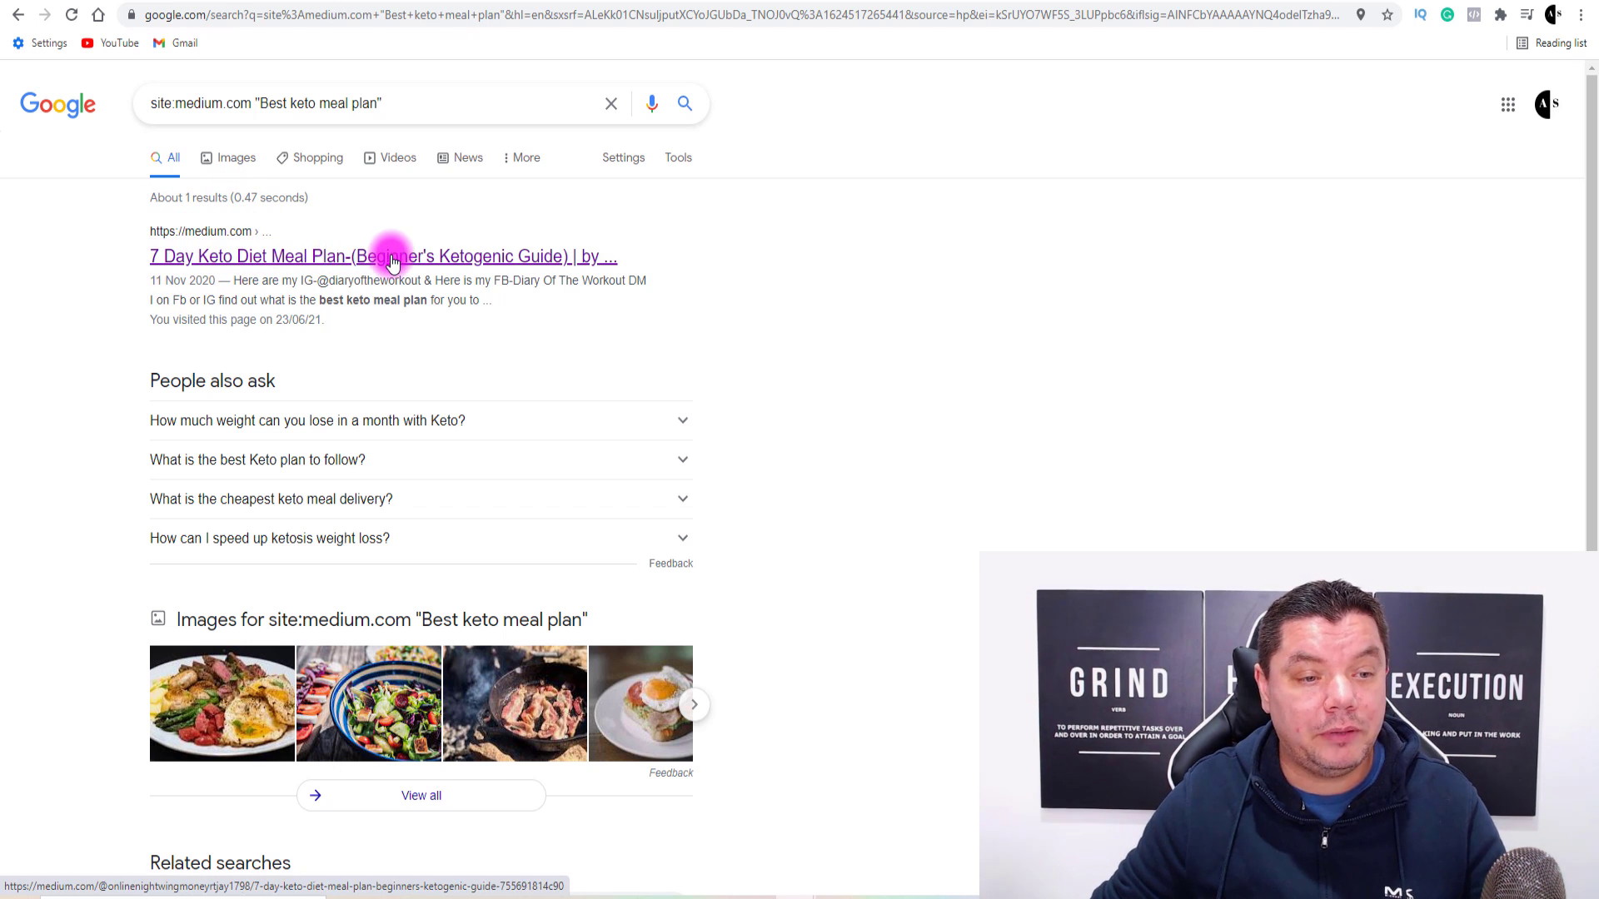
{"action": "scroll", "coordinate": [387, 256], "scroll_direction": "down", "scroll_amount": 3}
{"action": "scroll", "coordinate": [390, 258], "scroll_direction": "up", "scroll_amount": 3}
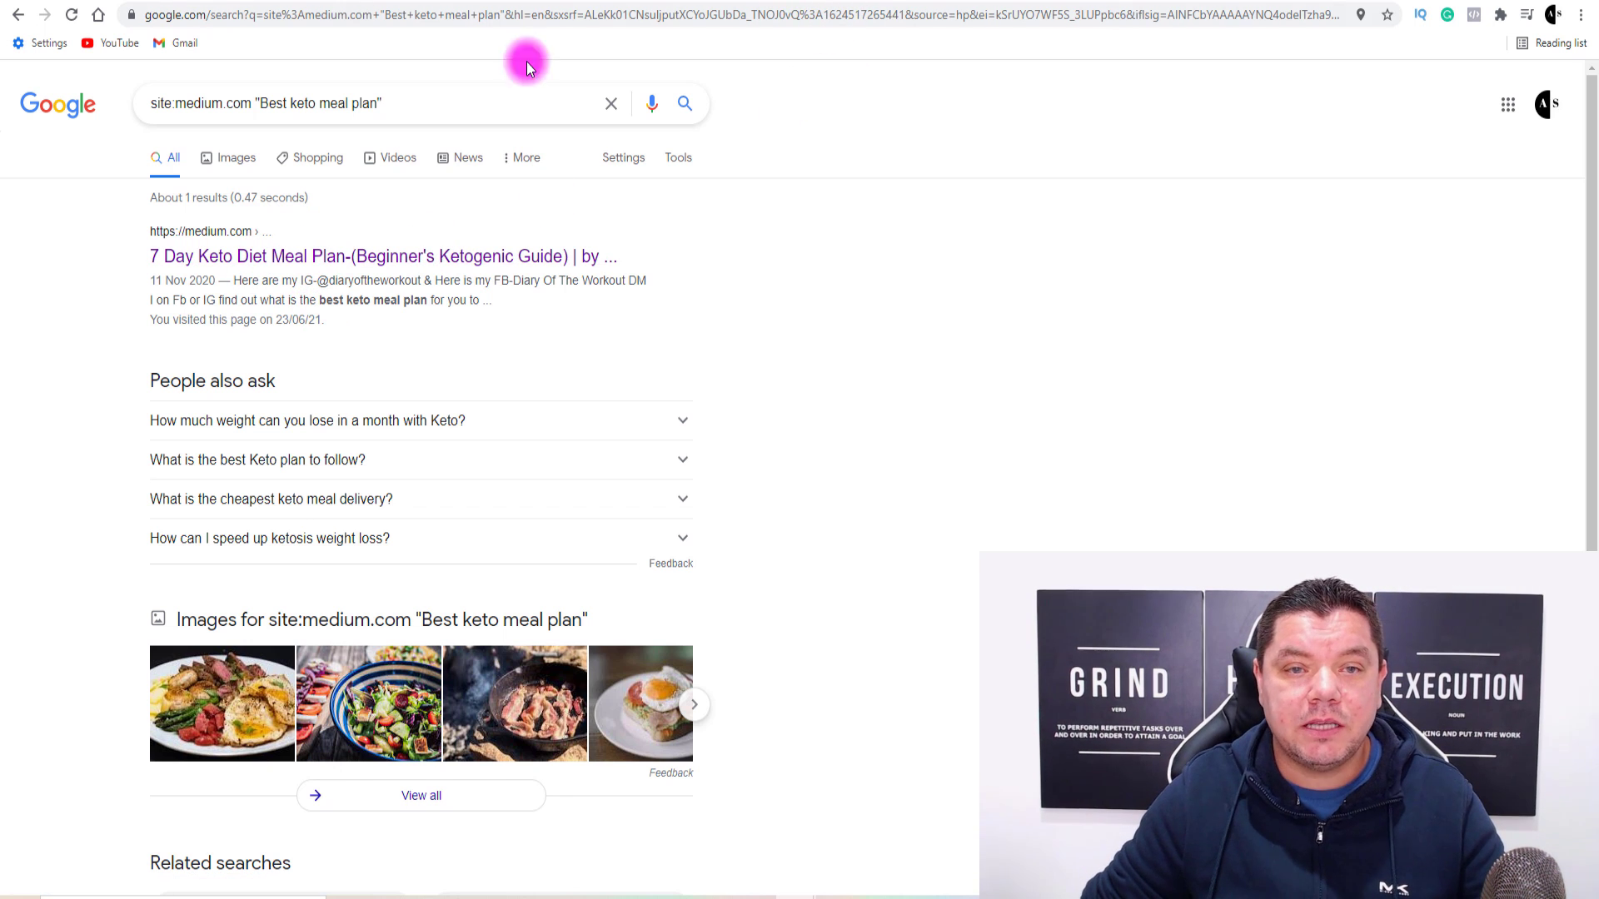
Open the Medium article "7 Day Keto Diet Meal Plan-(Beginner's Ketogenic Guide)" and read its introduction and explanation of the keto diet.
{"action": "left_click", "coordinate": [329, 254]}
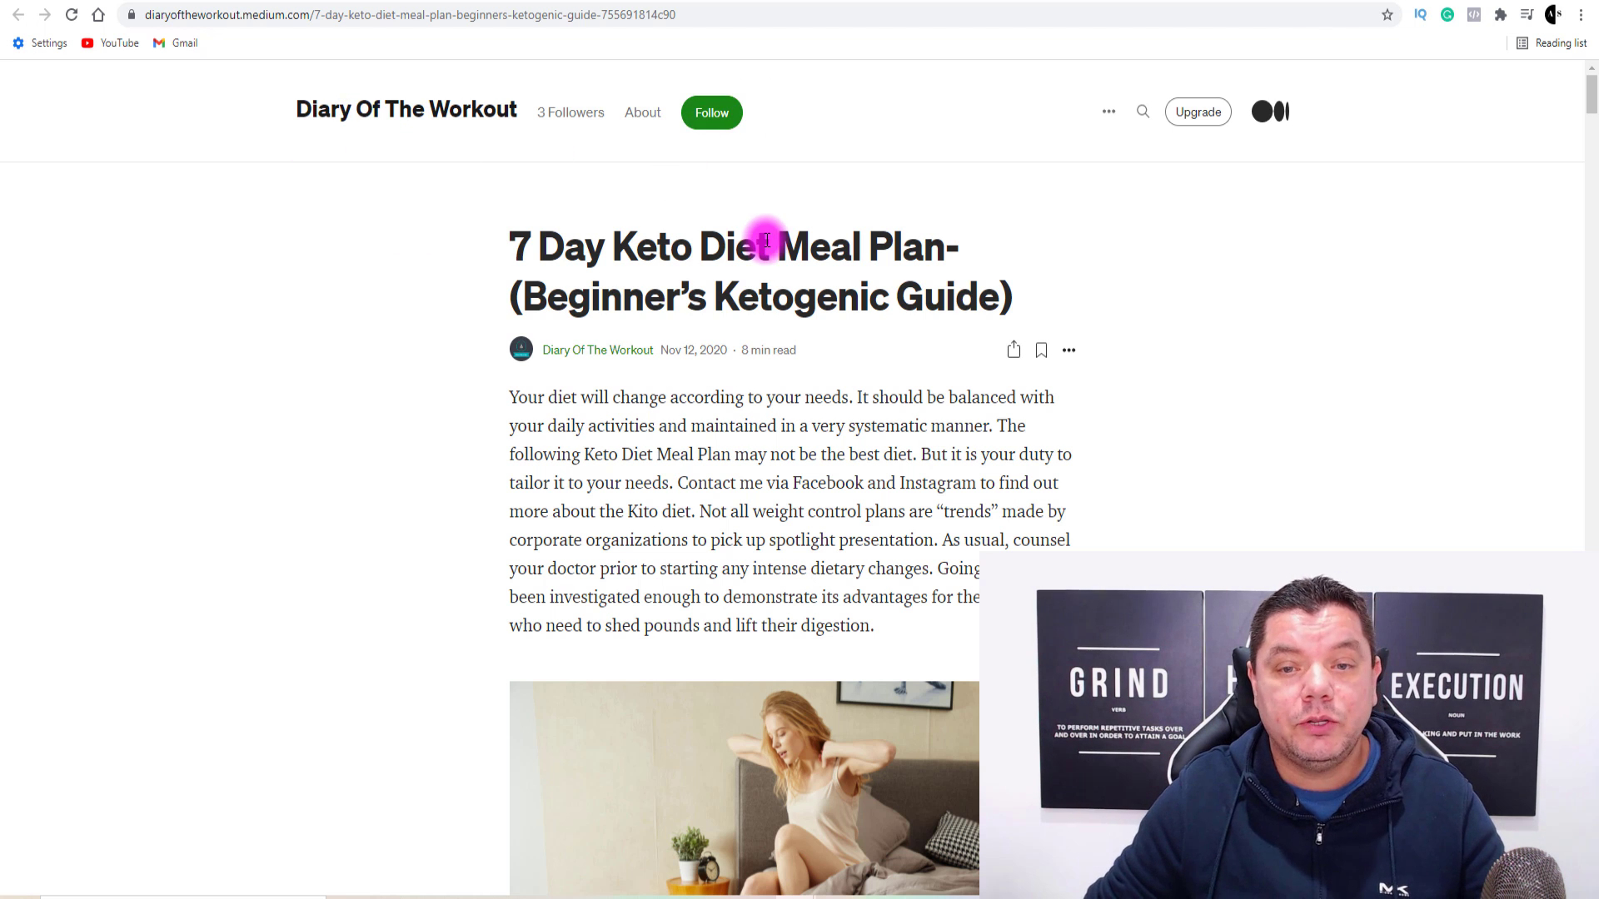
{"action": "scroll", "coordinate": [974, 337], "scroll_direction": "down", "scroll_amount": 1}
{"action": "scroll", "coordinate": [916, 333], "scroll_direction": "up", "scroll_amount": 1}
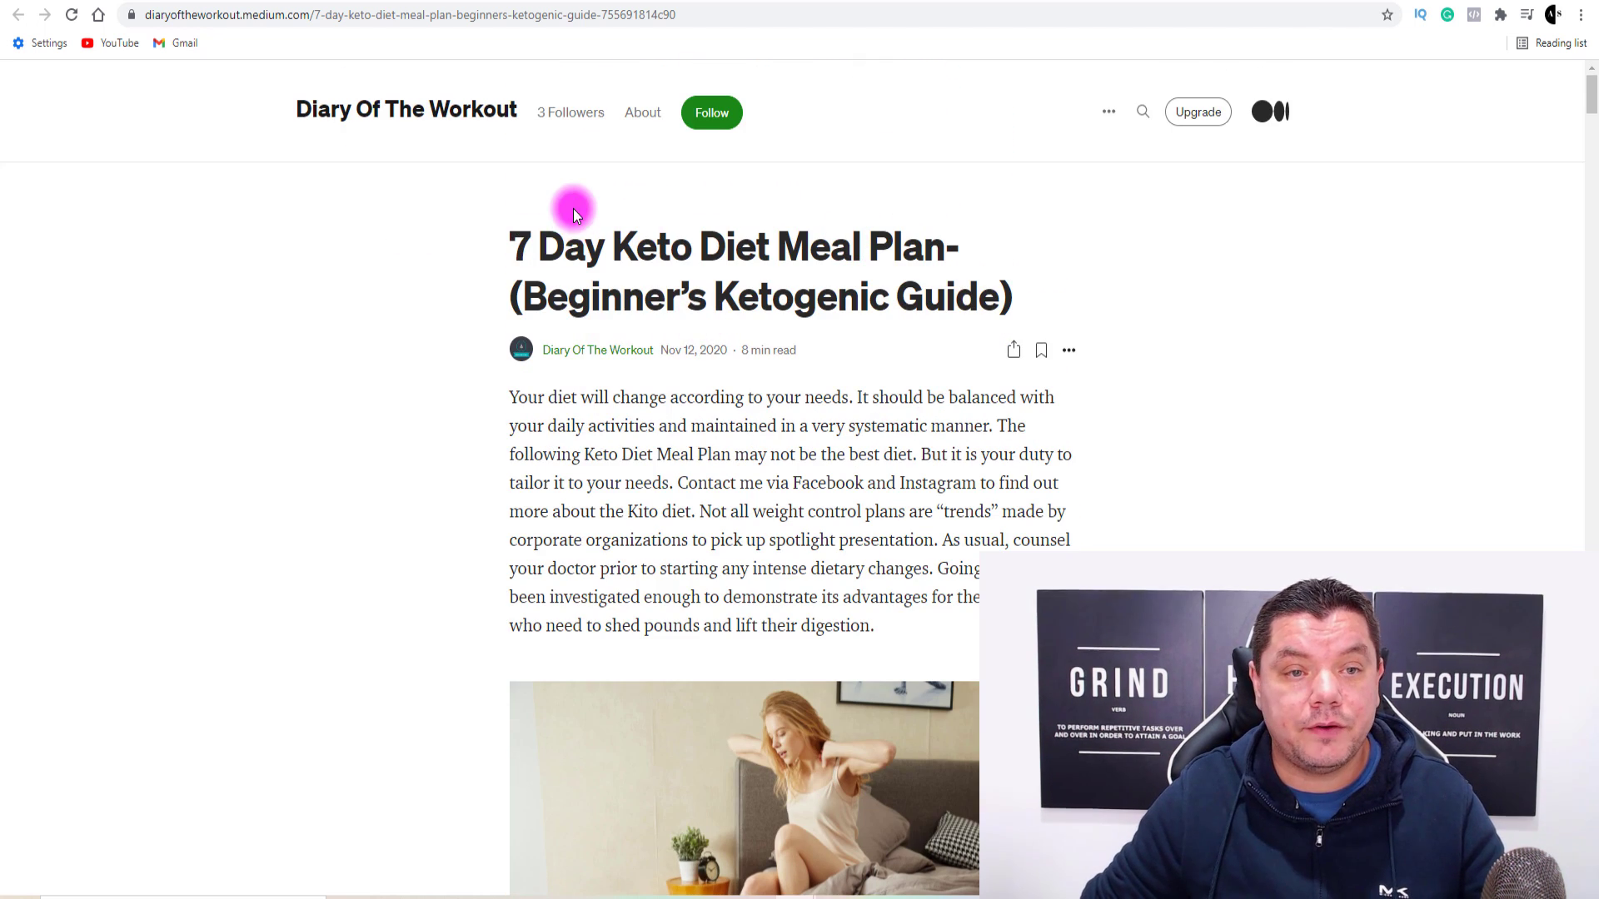
{"action": "scroll", "coordinate": [564, 221], "scroll_direction": "down", "scroll_amount": 5}
{"action": "scroll", "coordinate": [528, 214], "scroll_direction": "up", "scroll_amount": 3}
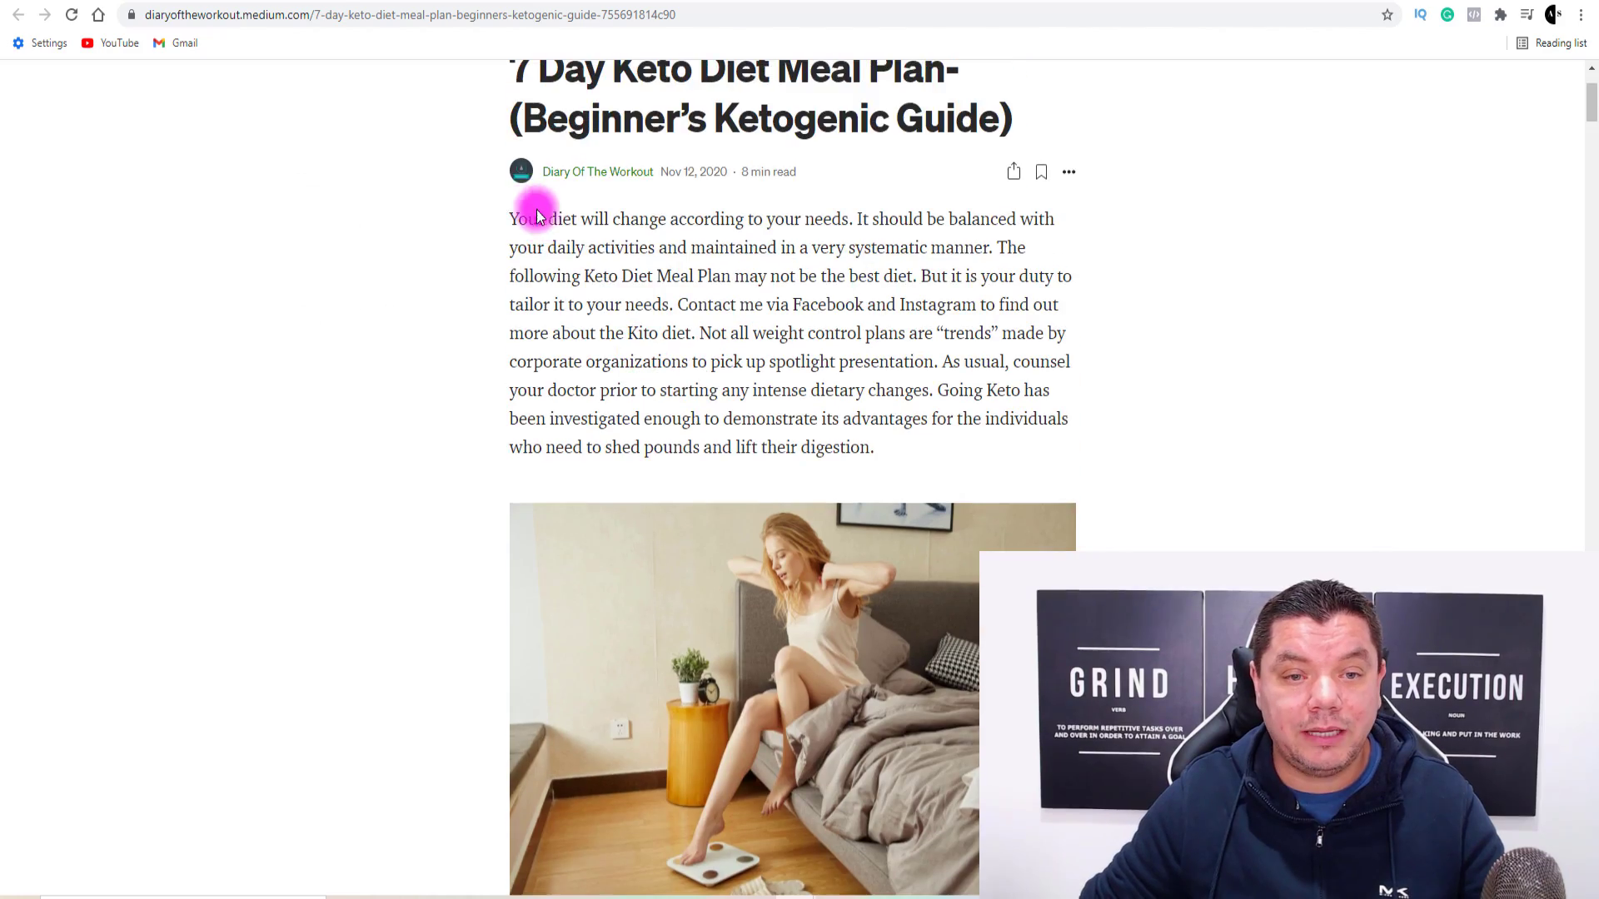
{"action": "scroll", "coordinate": [607, 259], "scroll_direction": "down", "scroll_amount": 3}
{"action": "scroll", "coordinate": [607, 259], "scroll_direction": "down", "scroll_amount": 19}
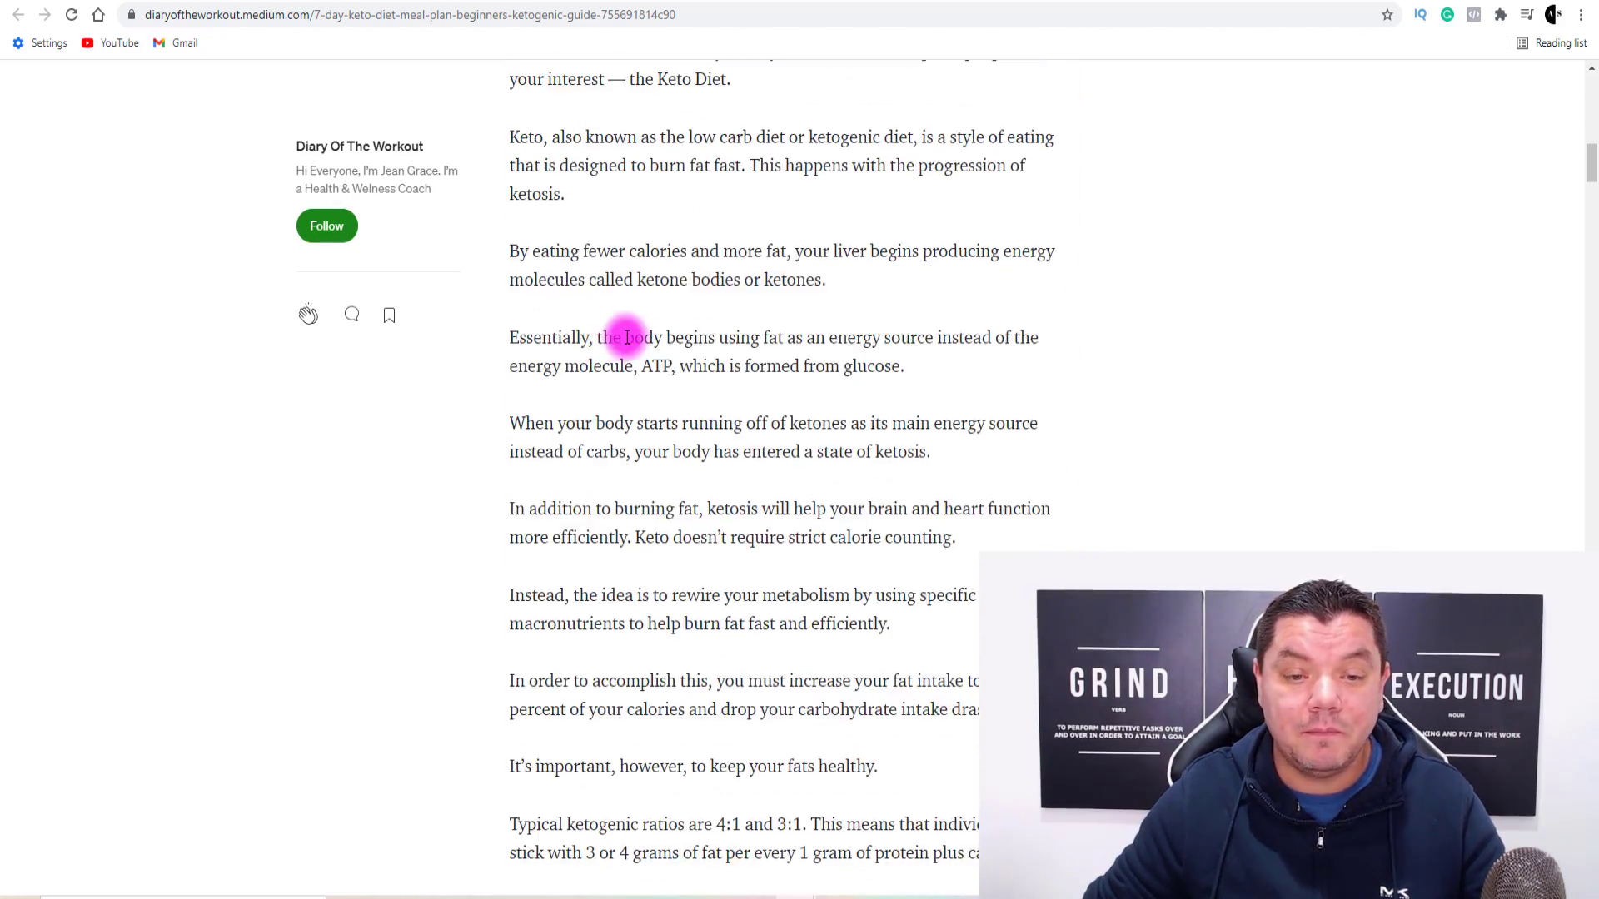
Examine the article's food lists, keto benefits section and 7-day meal plan, noting where the "CLICK HERE" promotional links are placed.
{"action": "scroll", "coordinate": [778, 358], "scroll_direction": "down", "scroll_amount": 6}
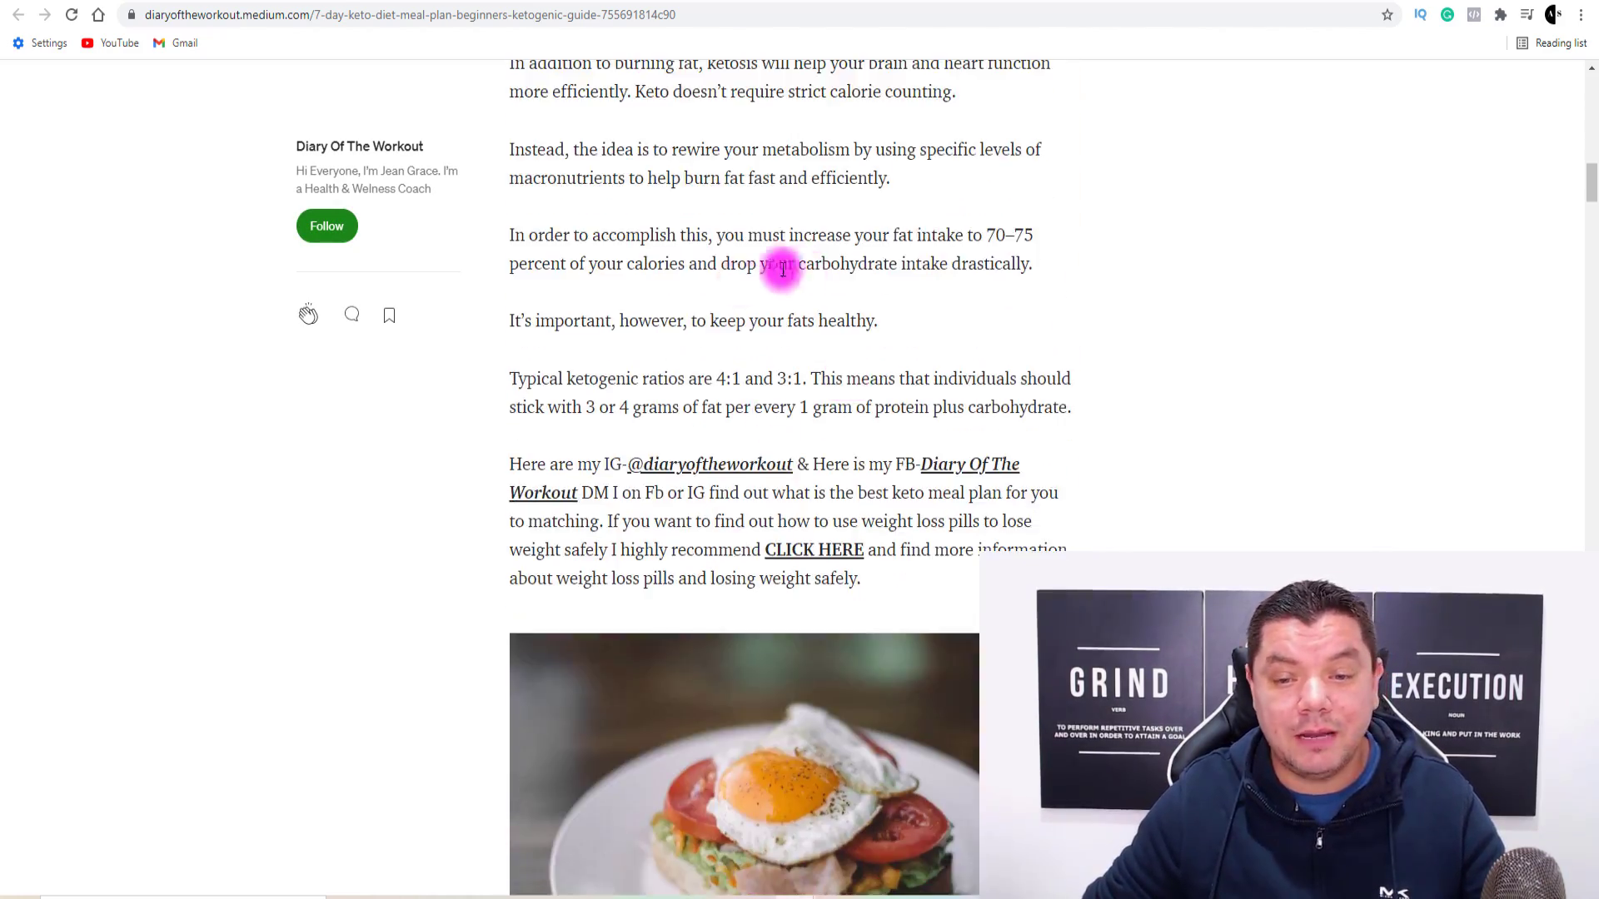
{"action": "scroll", "coordinate": [698, 303], "scroll_direction": "down", "scroll_amount": 14}
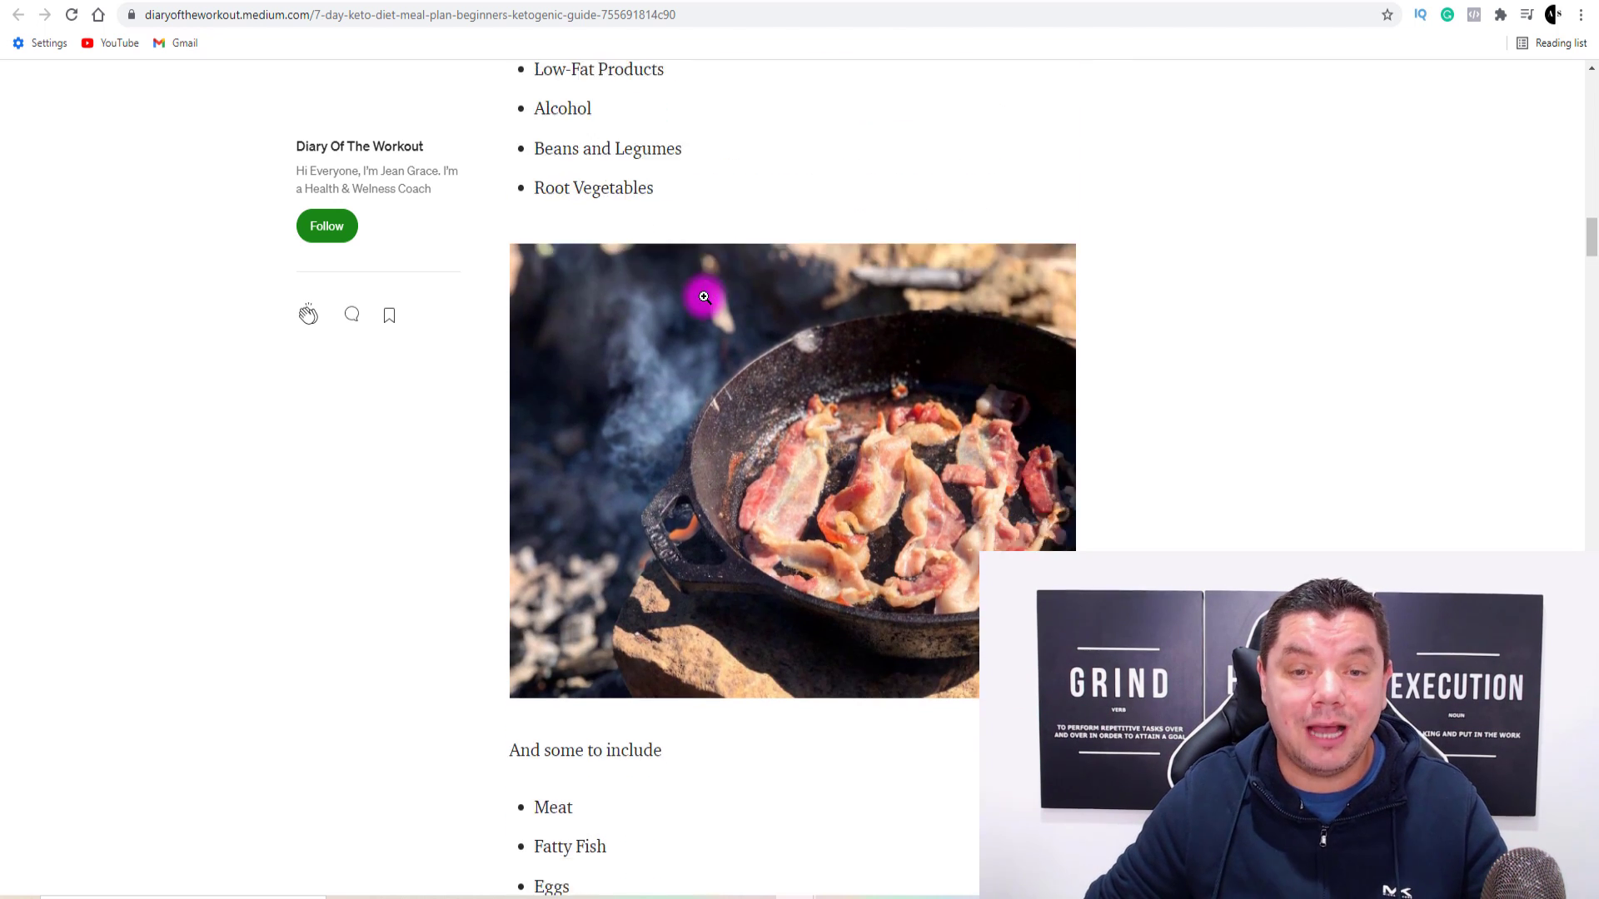
{"action": "scroll", "coordinate": [704, 297], "scroll_direction": "down", "scroll_amount": 2}
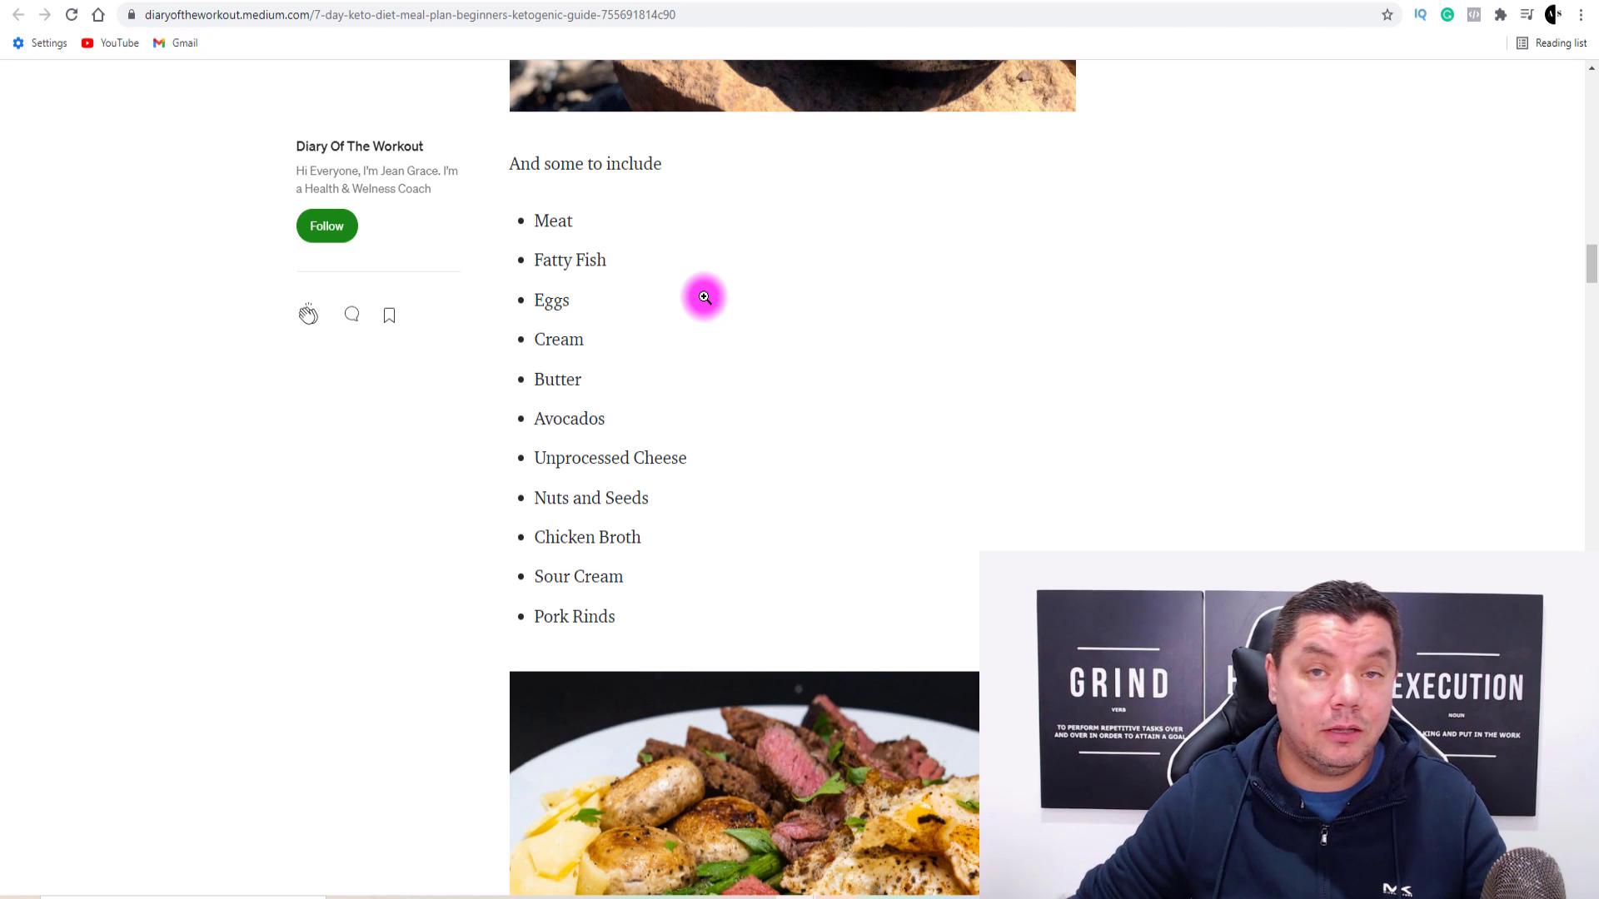
{"action": "scroll", "coordinate": [733, 387], "scroll_direction": "down", "scroll_amount": 13}
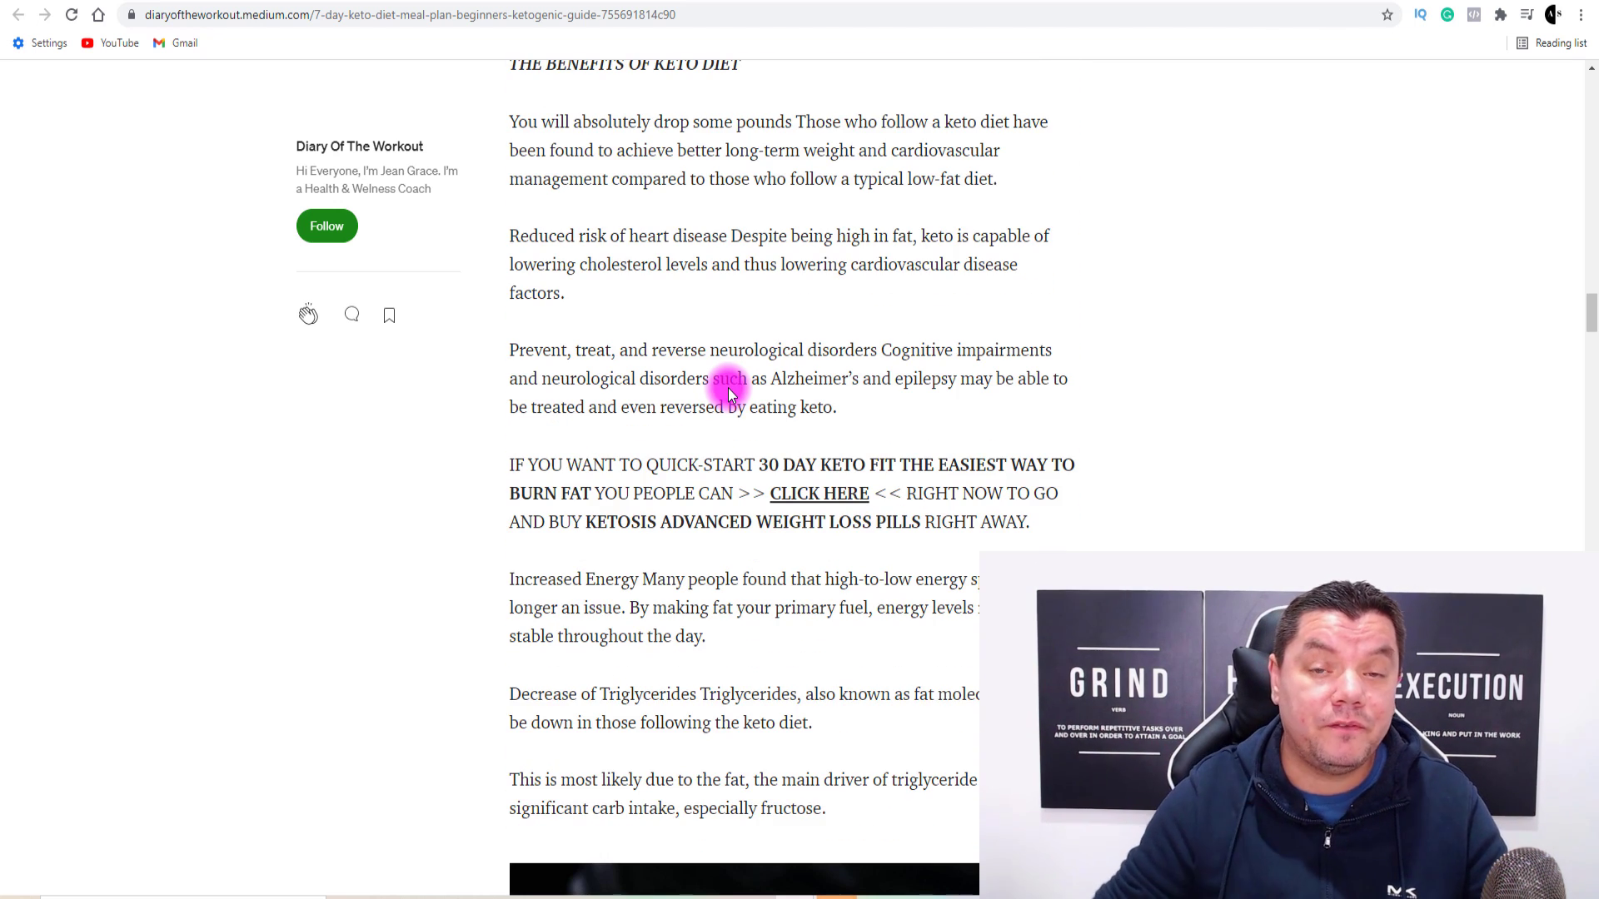
{"action": "scroll", "coordinate": [729, 396], "scroll_direction": "down", "scroll_amount": 14}
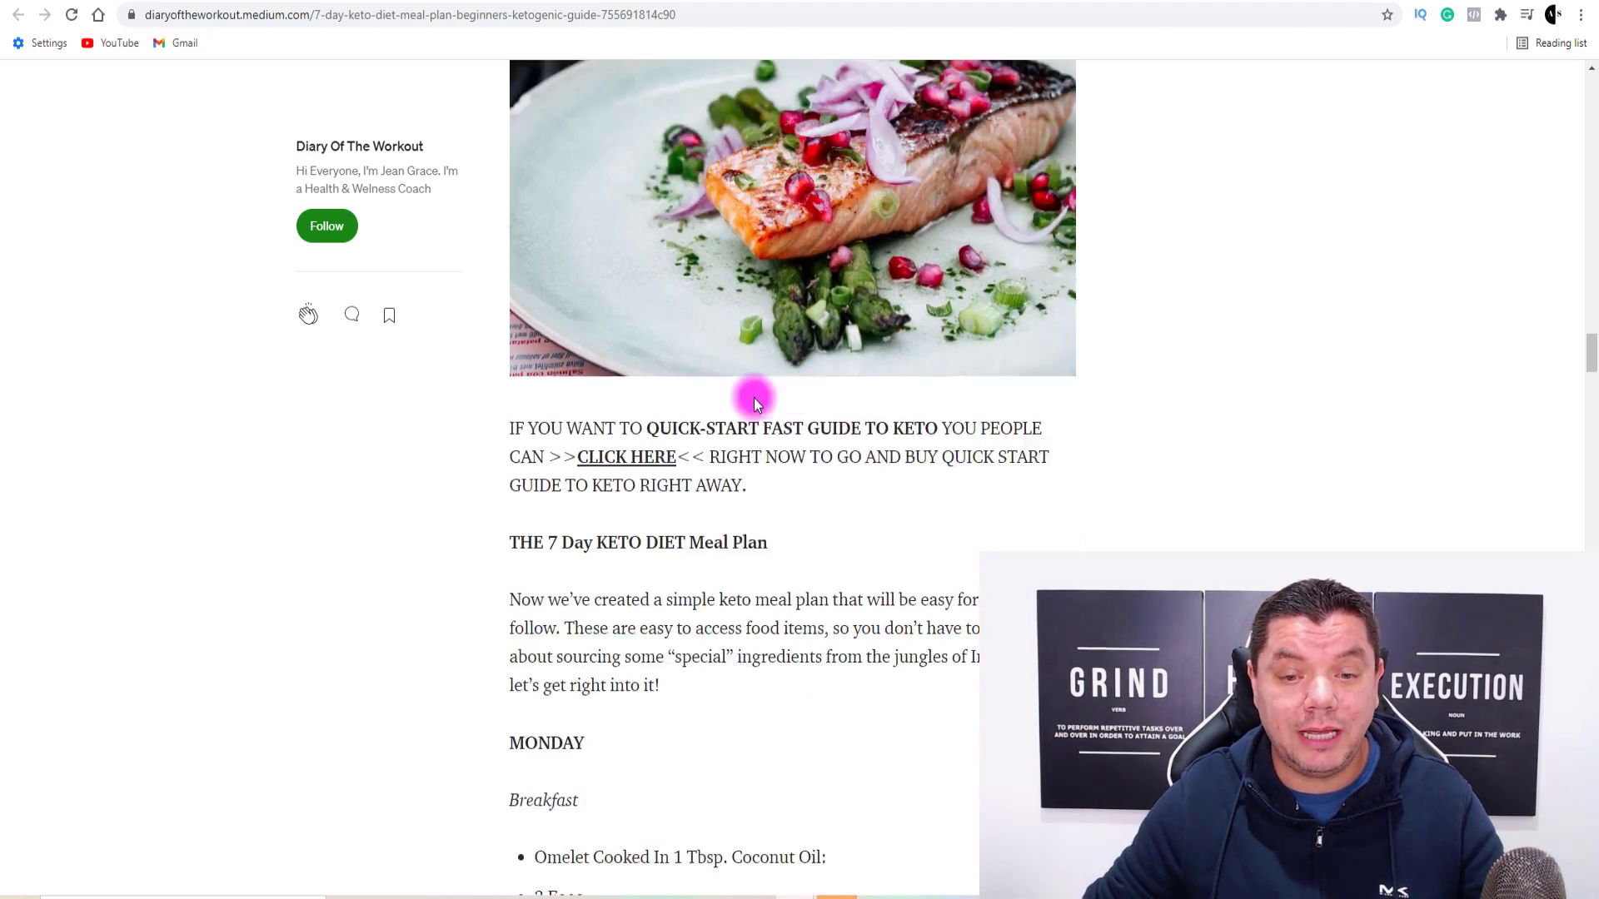
{"action": "scroll", "coordinate": [664, 434], "scroll_direction": "down", "scroll_amount": 19}
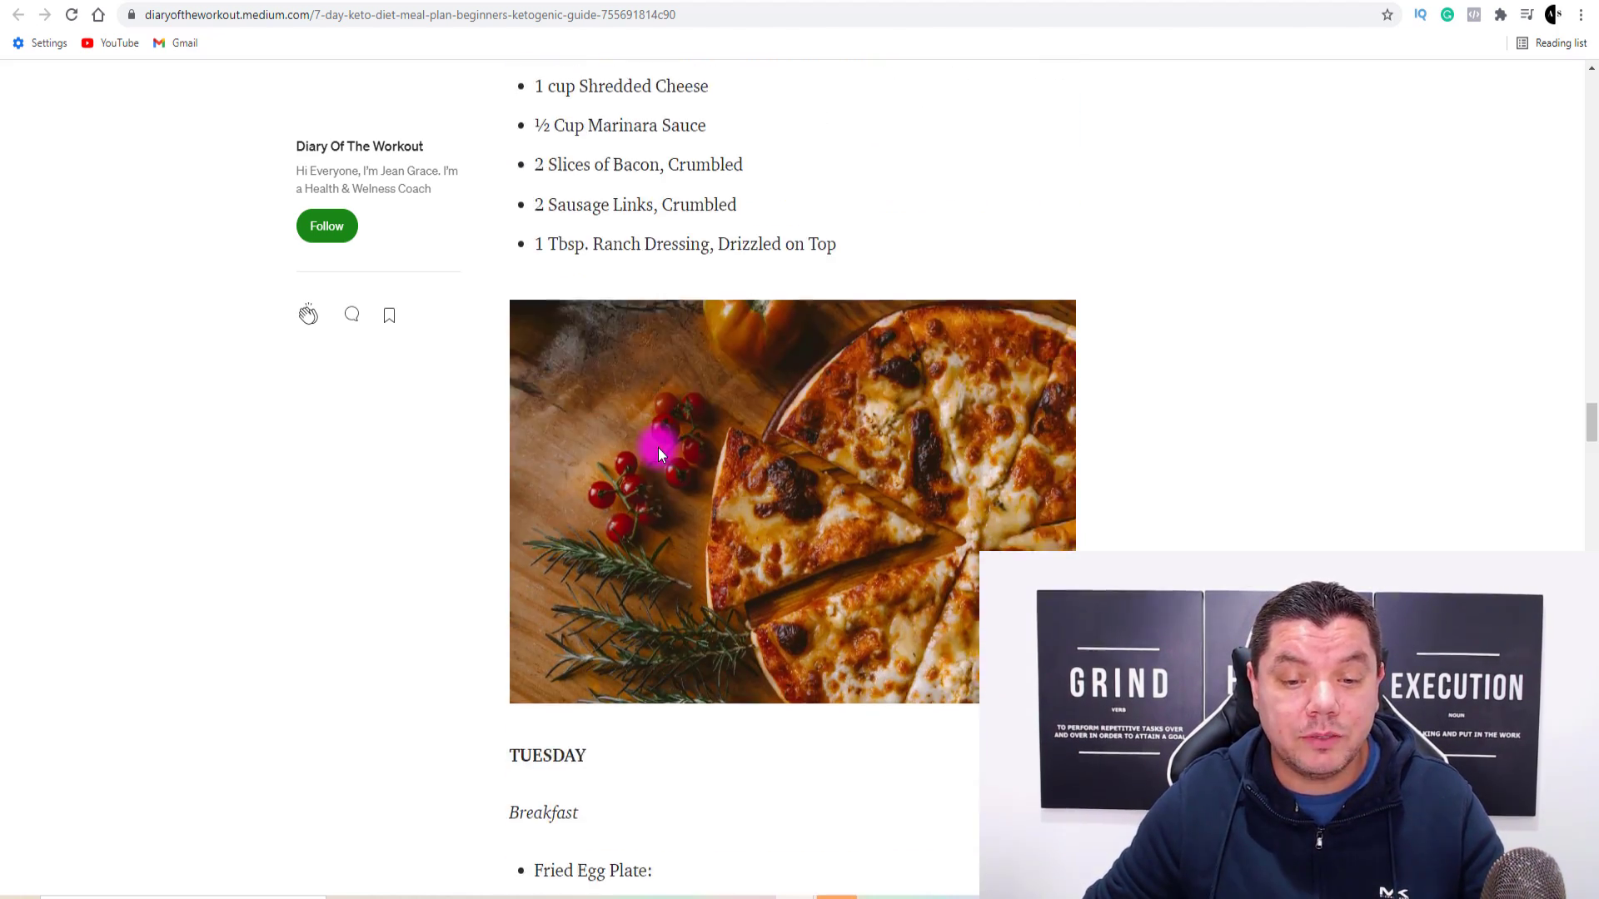
Go back over the article from the Monday meals through the keto benefits and food lists to its title.
{"action": "scroll", "coordinate": [641, 550], "scroll_direction": "up", "scroll_amount": 11}
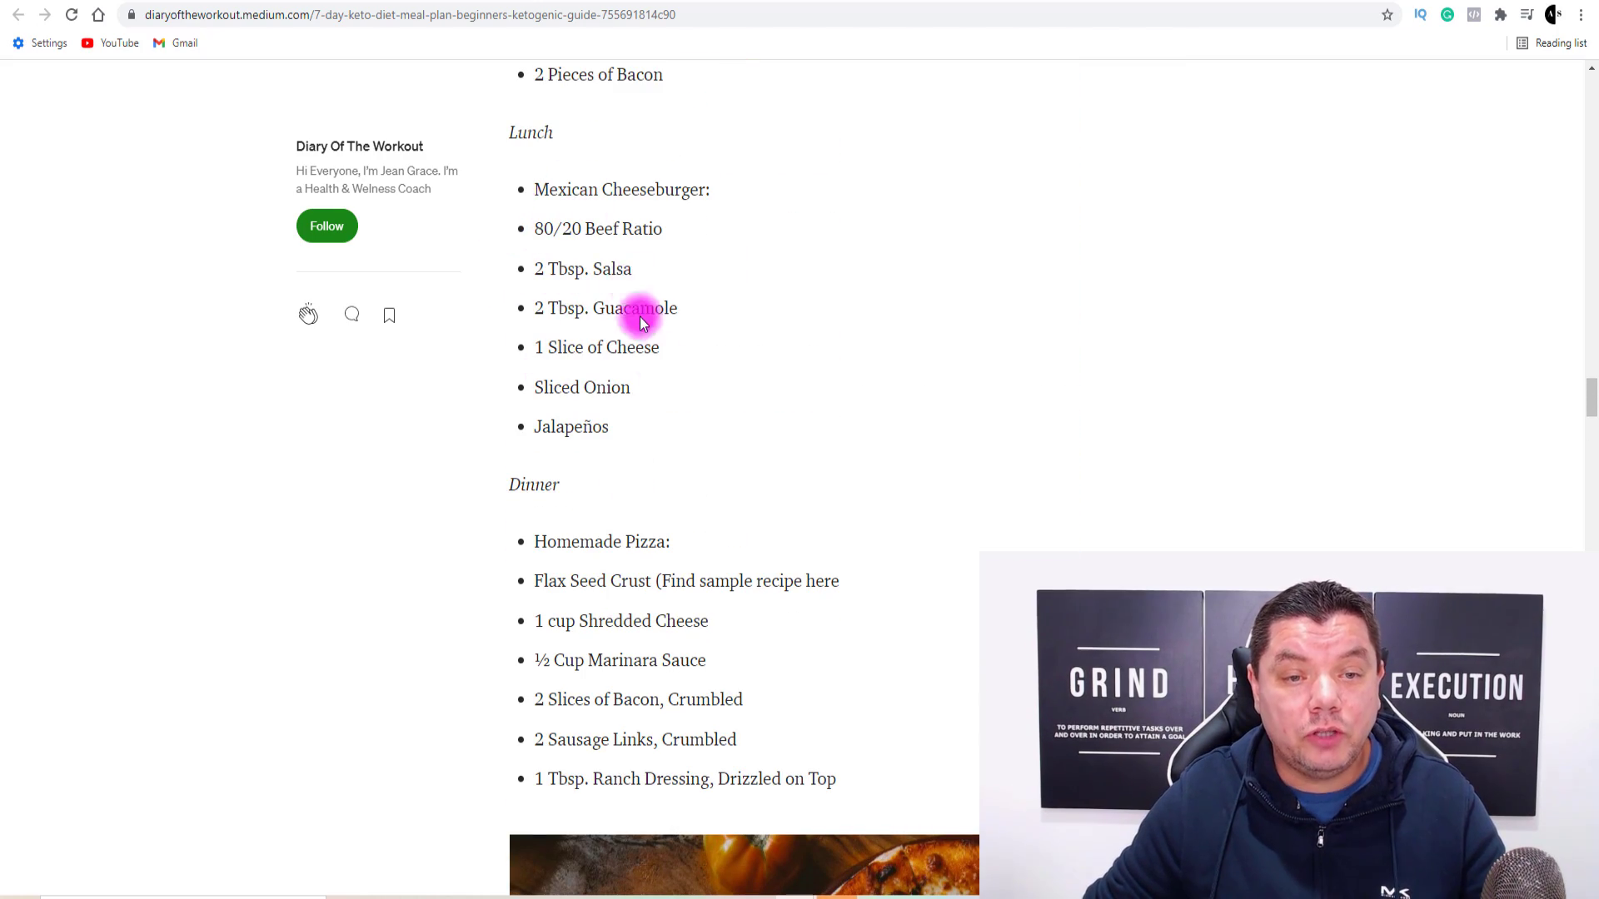
{"action": "scroll", "coordinate": [687, 428], "scroll_direction": "up", "scroll_amount": 4}
{"action": "scroll", "coordinate": [687, 428], "scroll_direction": "up", "scroll_amount": 20}
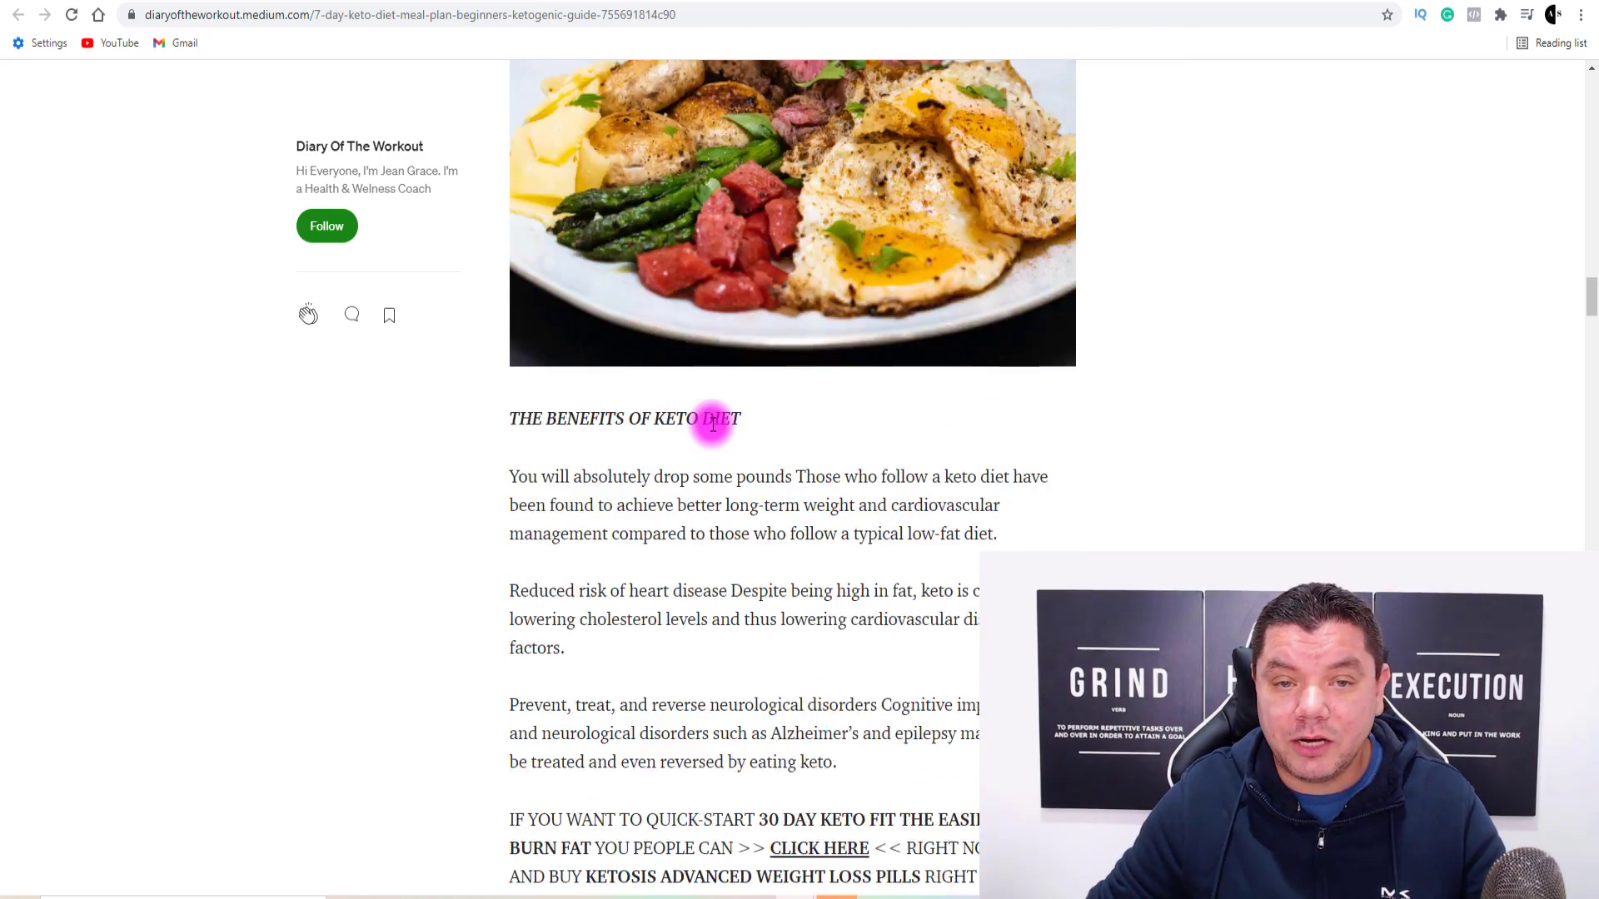
{"action": "scroll", "coordinate": [712, 422], "scroll_direction": "up", "scroll_amount": 9}
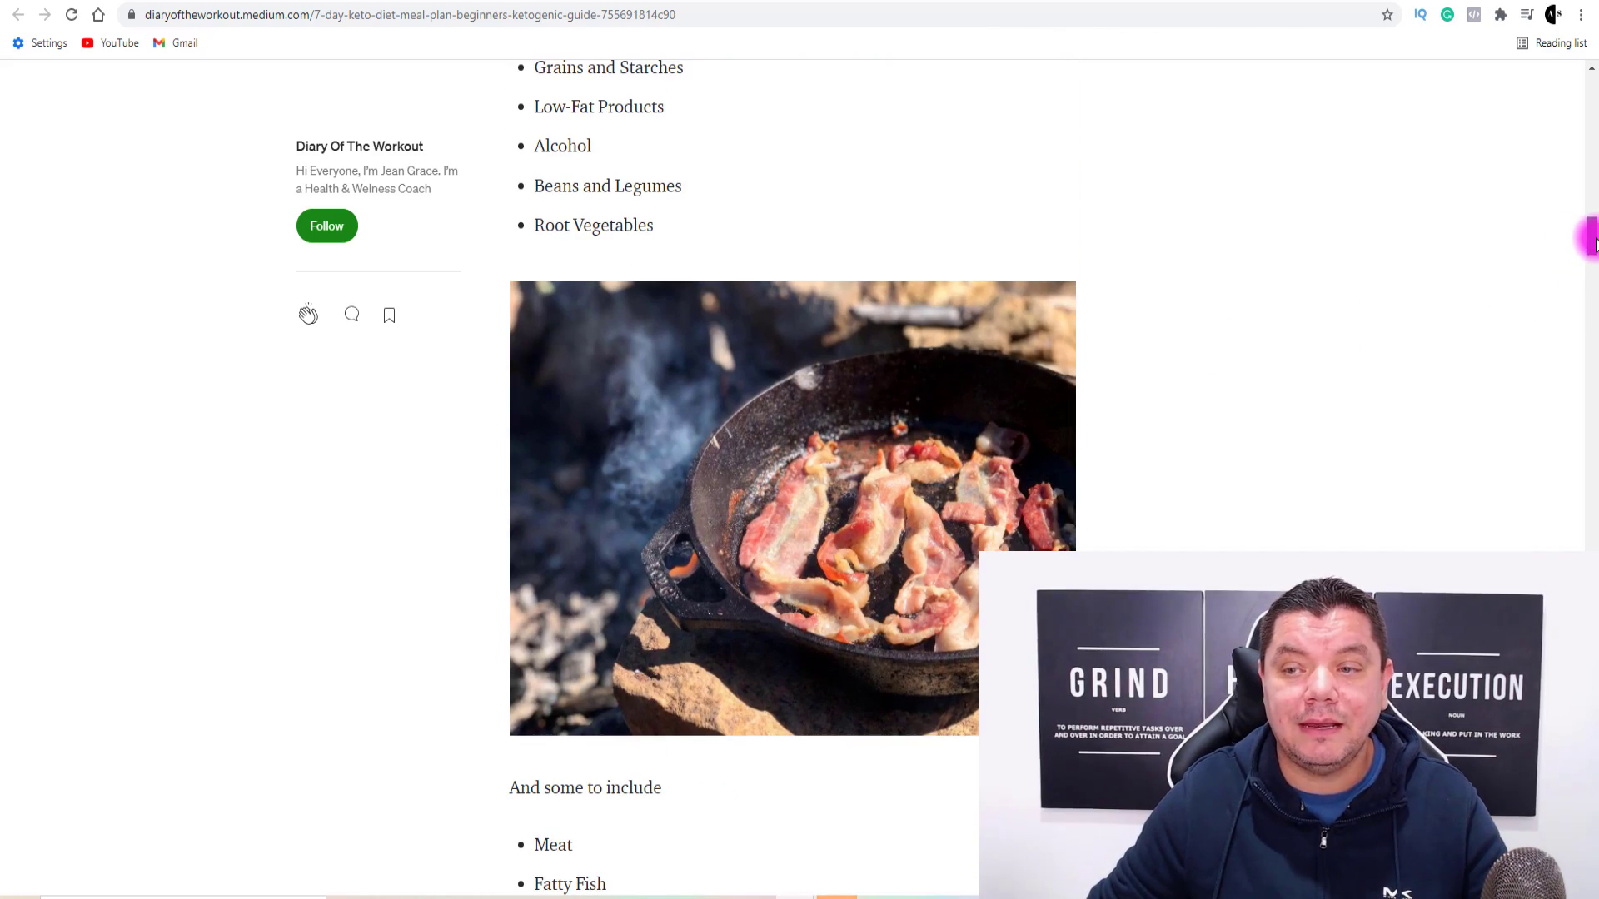
{"action": "scroll", "coordinate": [1592, 242], "scroll_direction": "up", "scroll_amount": 20}
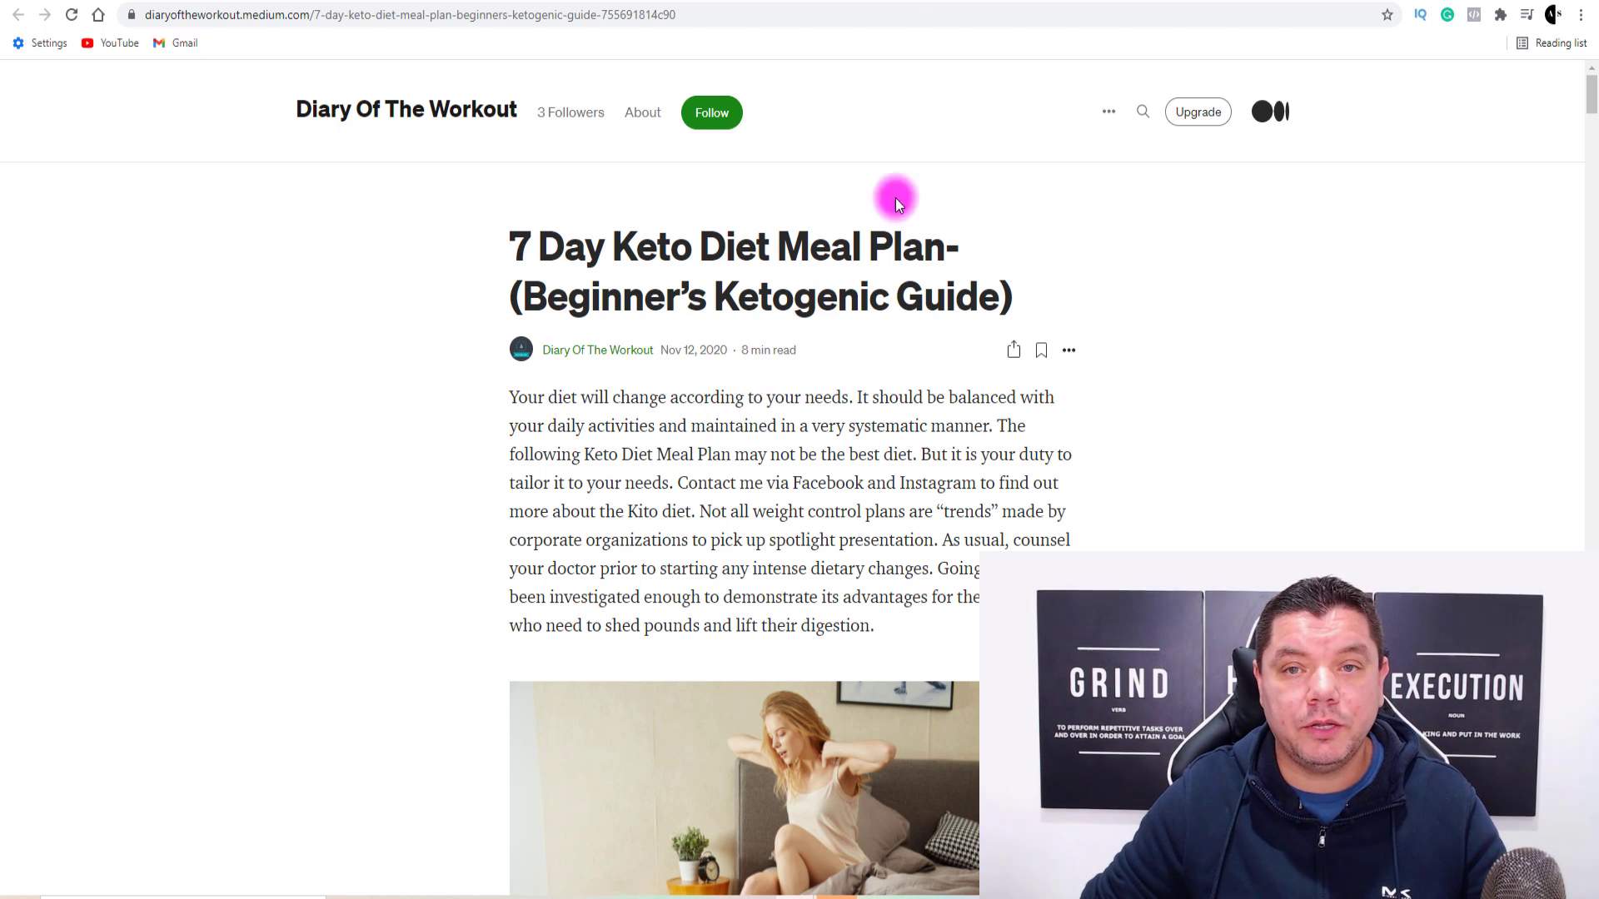
Return to the Google results for "Keto meal plan" and look over the top-ranking diet articles.
{"action": "key", "text": "alt+Left"}
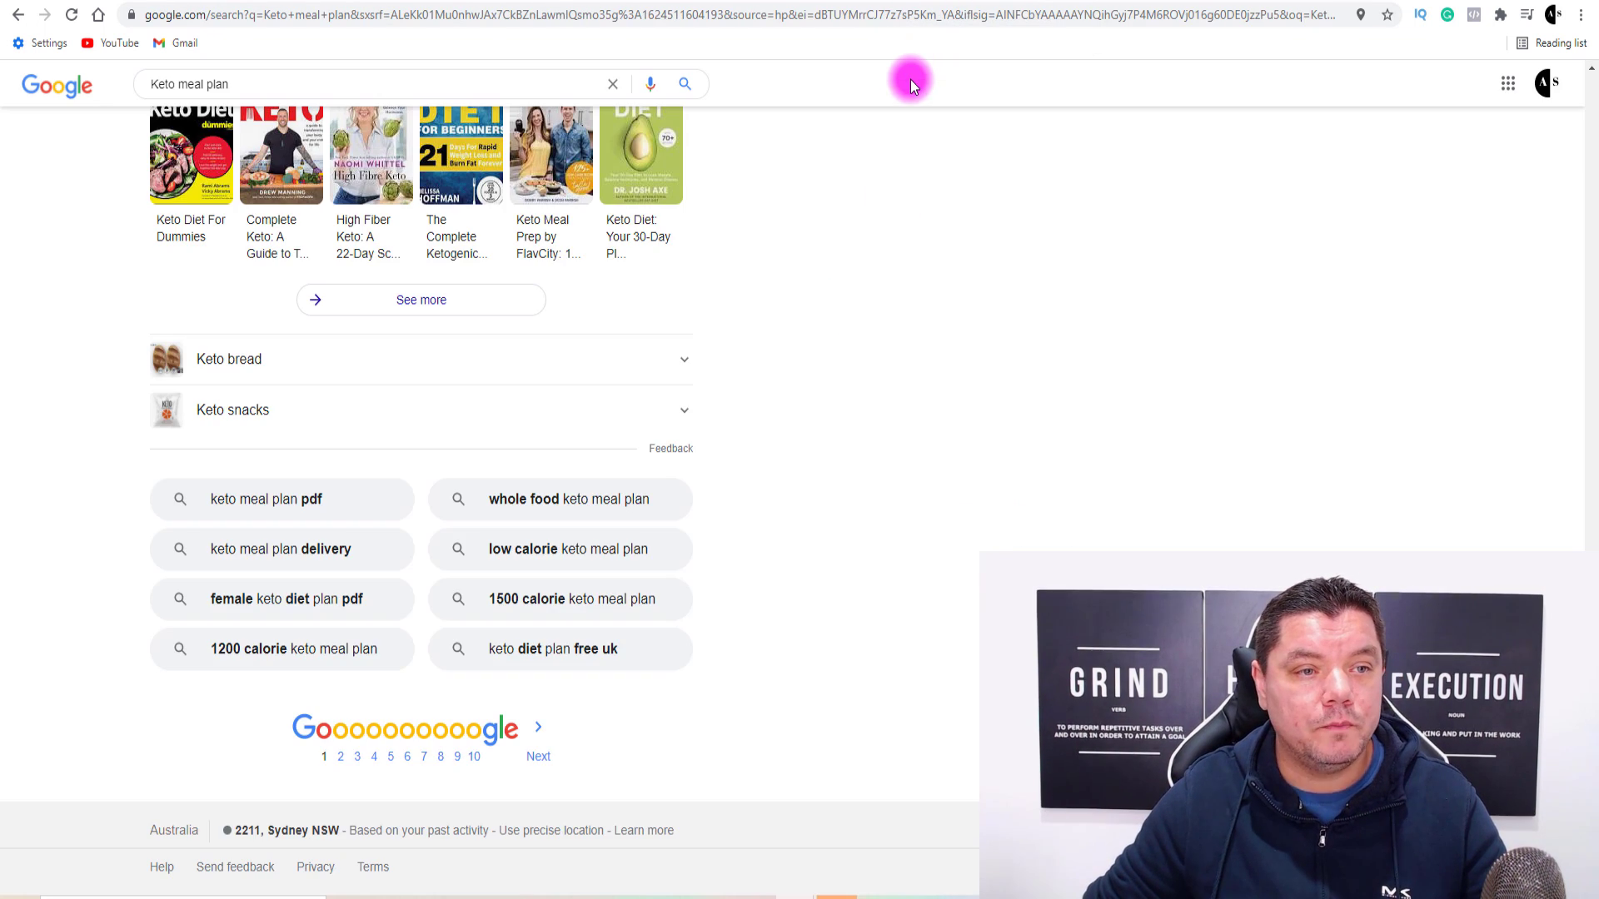
{"action": "scroll", "coordinate": [916, 83], "scroll_direction": "up", "scroll_amount": 20}
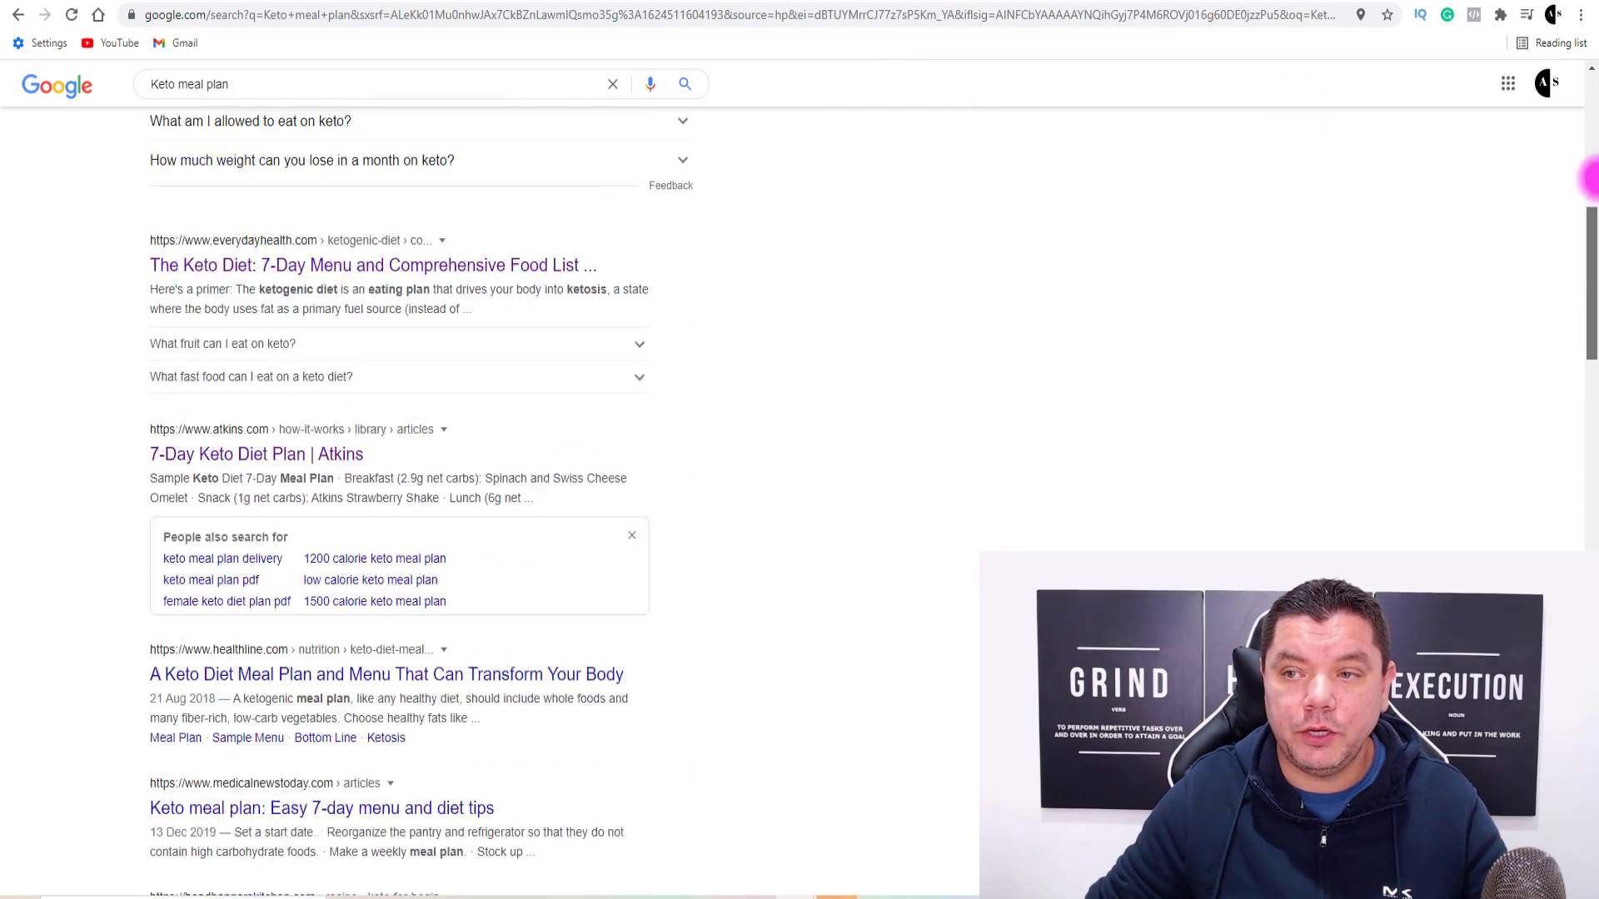
{"action": "scroll", "coordinate": [1589, 177], "scroll_direction": "up", "scroll_amount": 10}
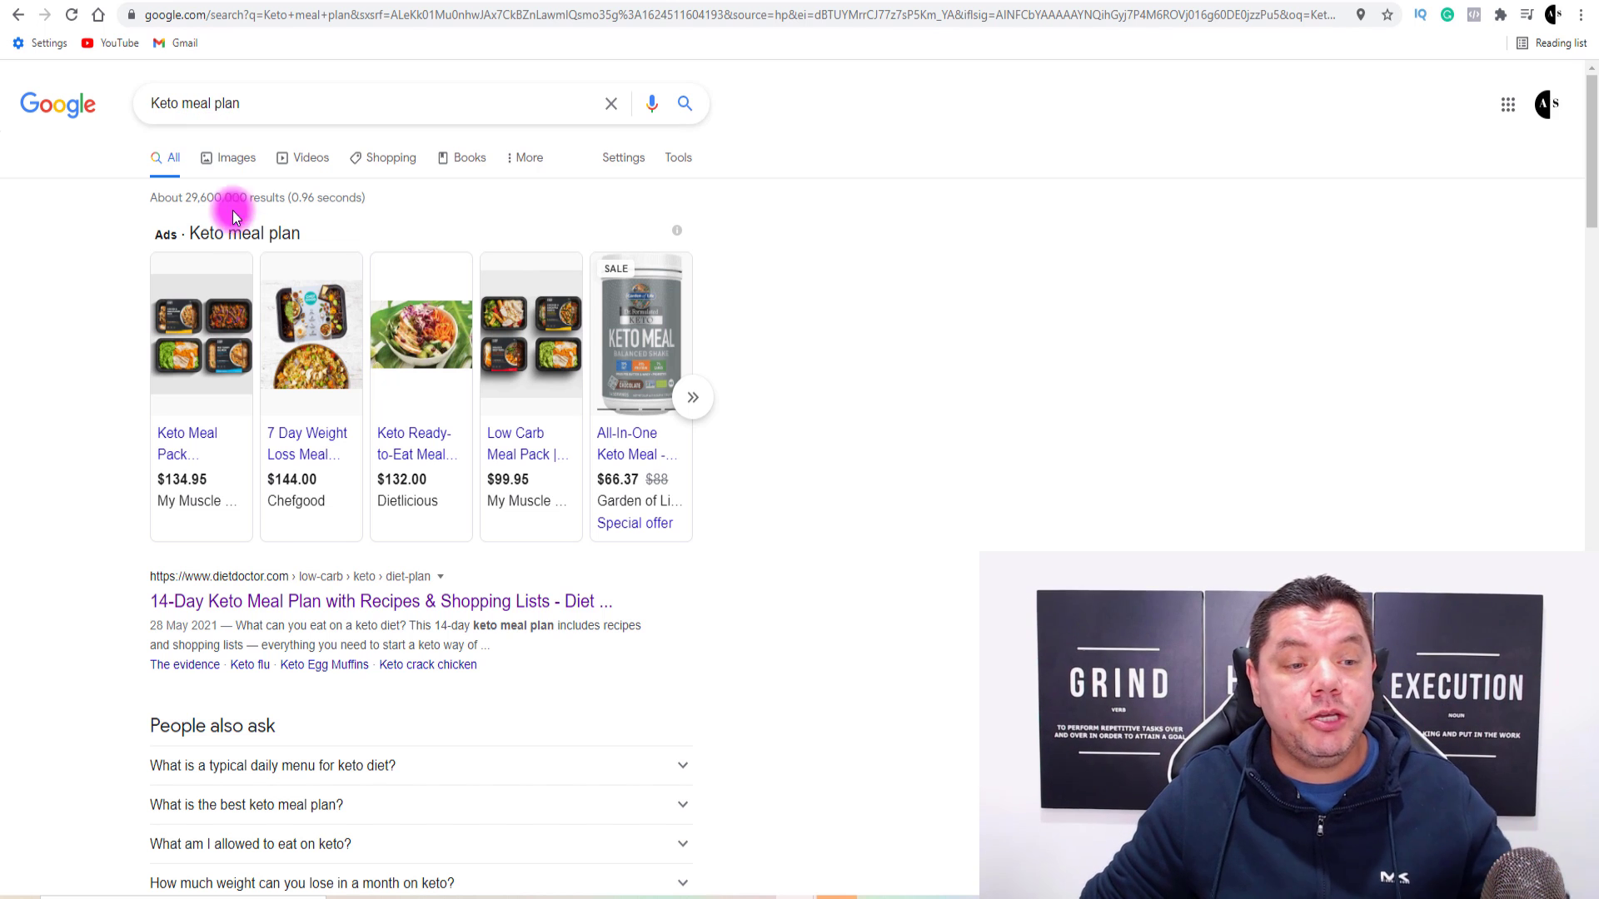
{"action": "scroll", "coordinate": [214, 500], "scroll_direction": "down", "scroll_amount": 2}
{"action": "scroll", "coordinate": [245, 499], "scroll_direction": "down", "scroll_amount": 3}
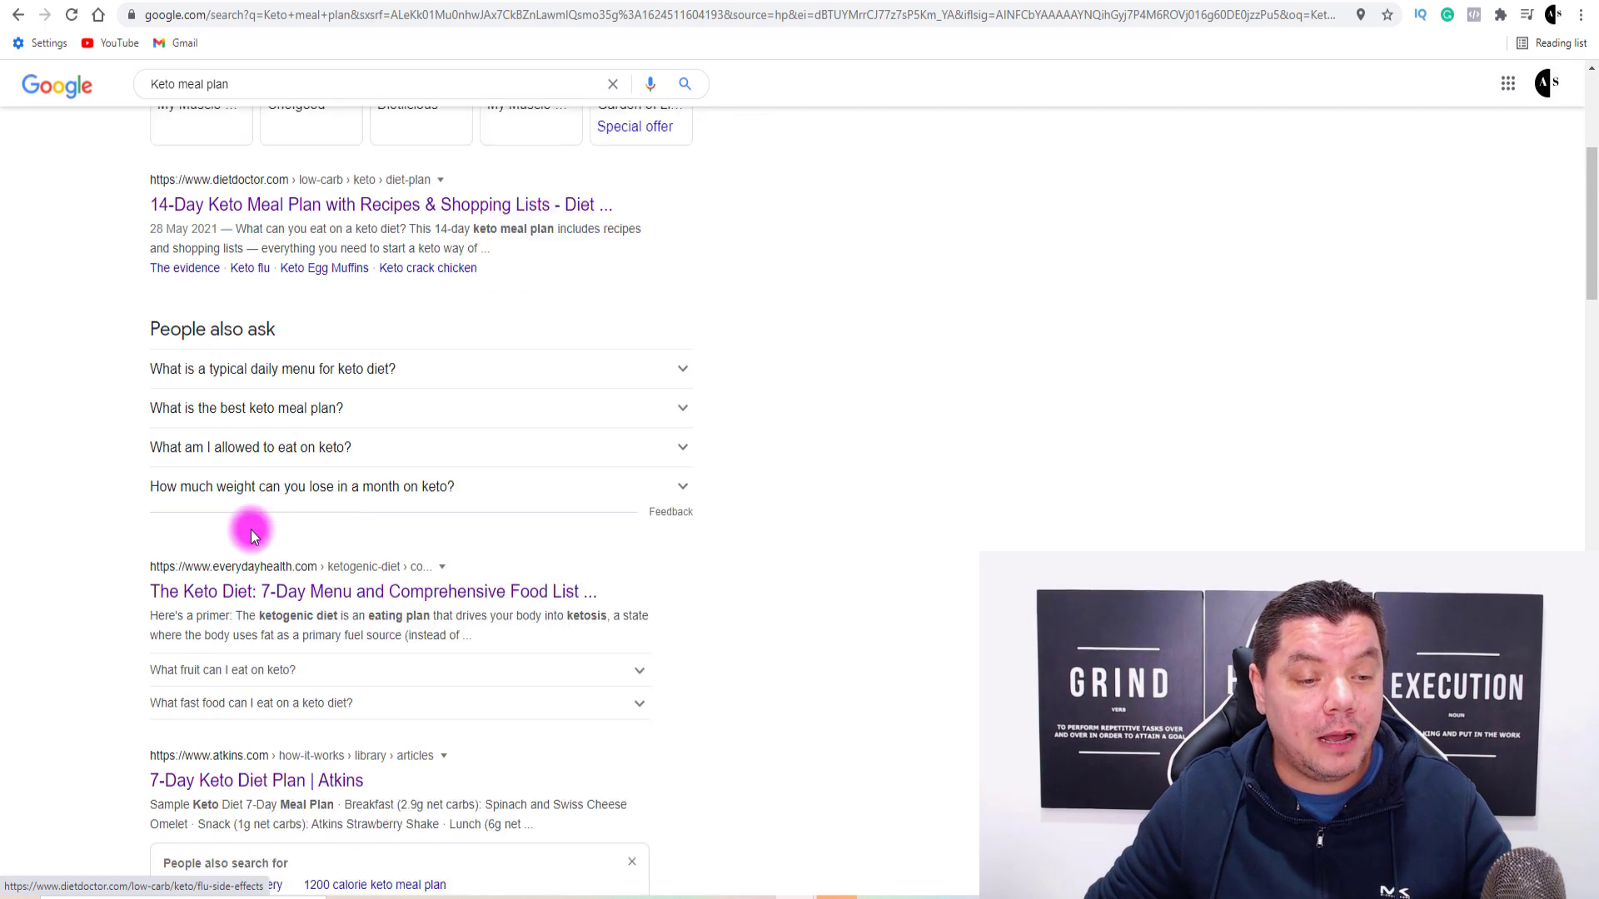
{"action": "scroll", "coordinate": [250, 541], "scroll_direction": "down", "scroll_amount": 5}
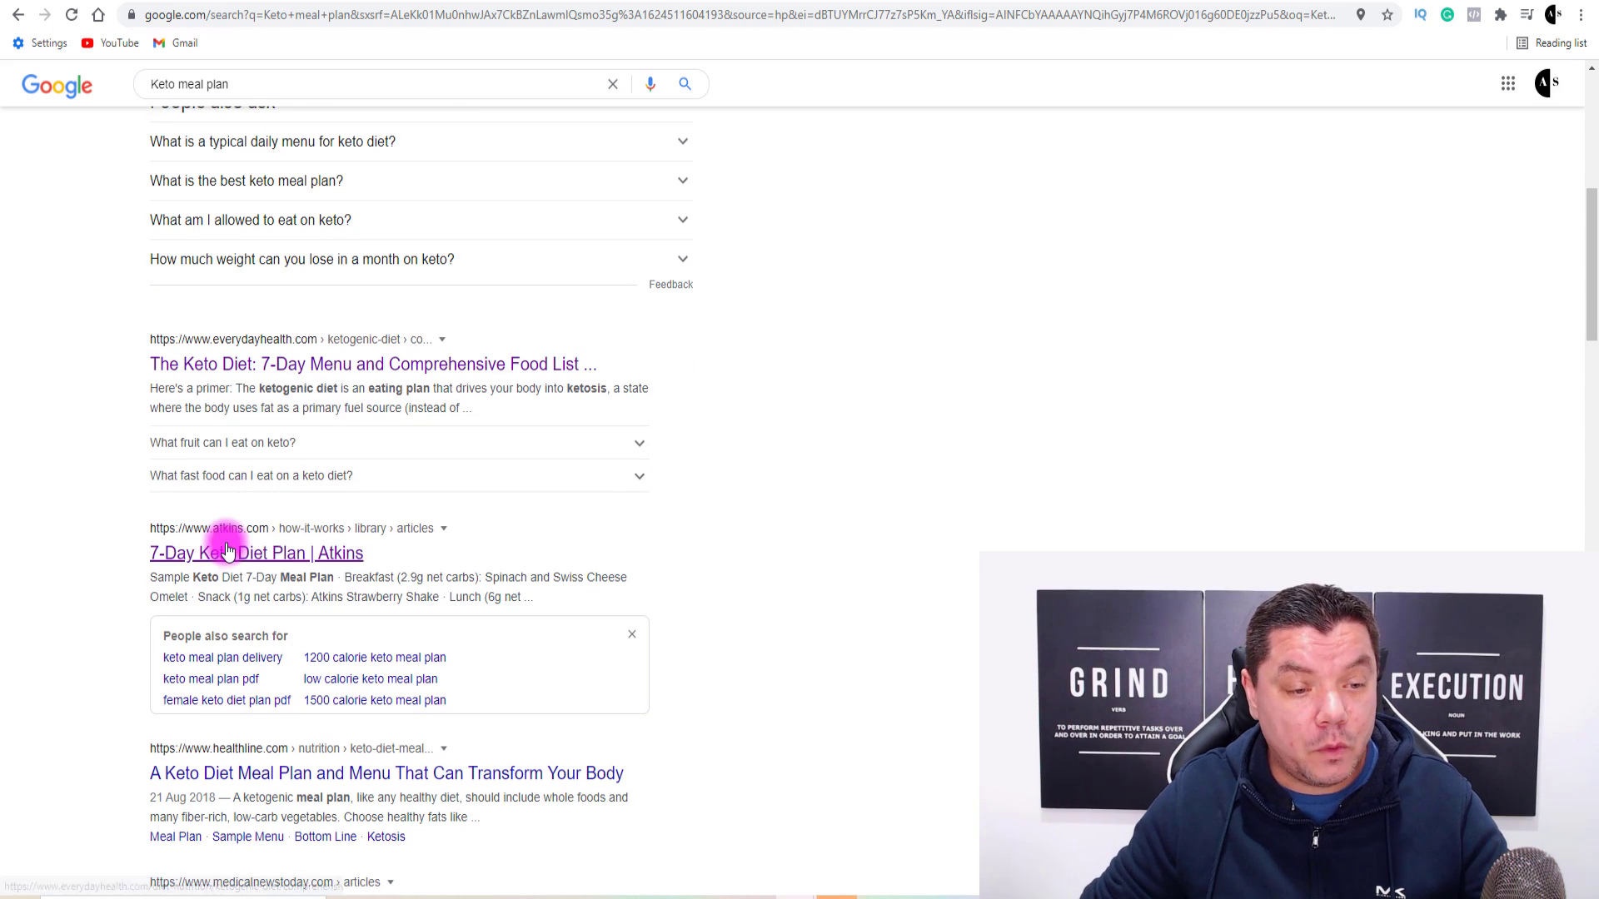
{"action": "scroll", "coordinate": [250, 591], "scroll_direction": "down", "scroll_amount": 1}
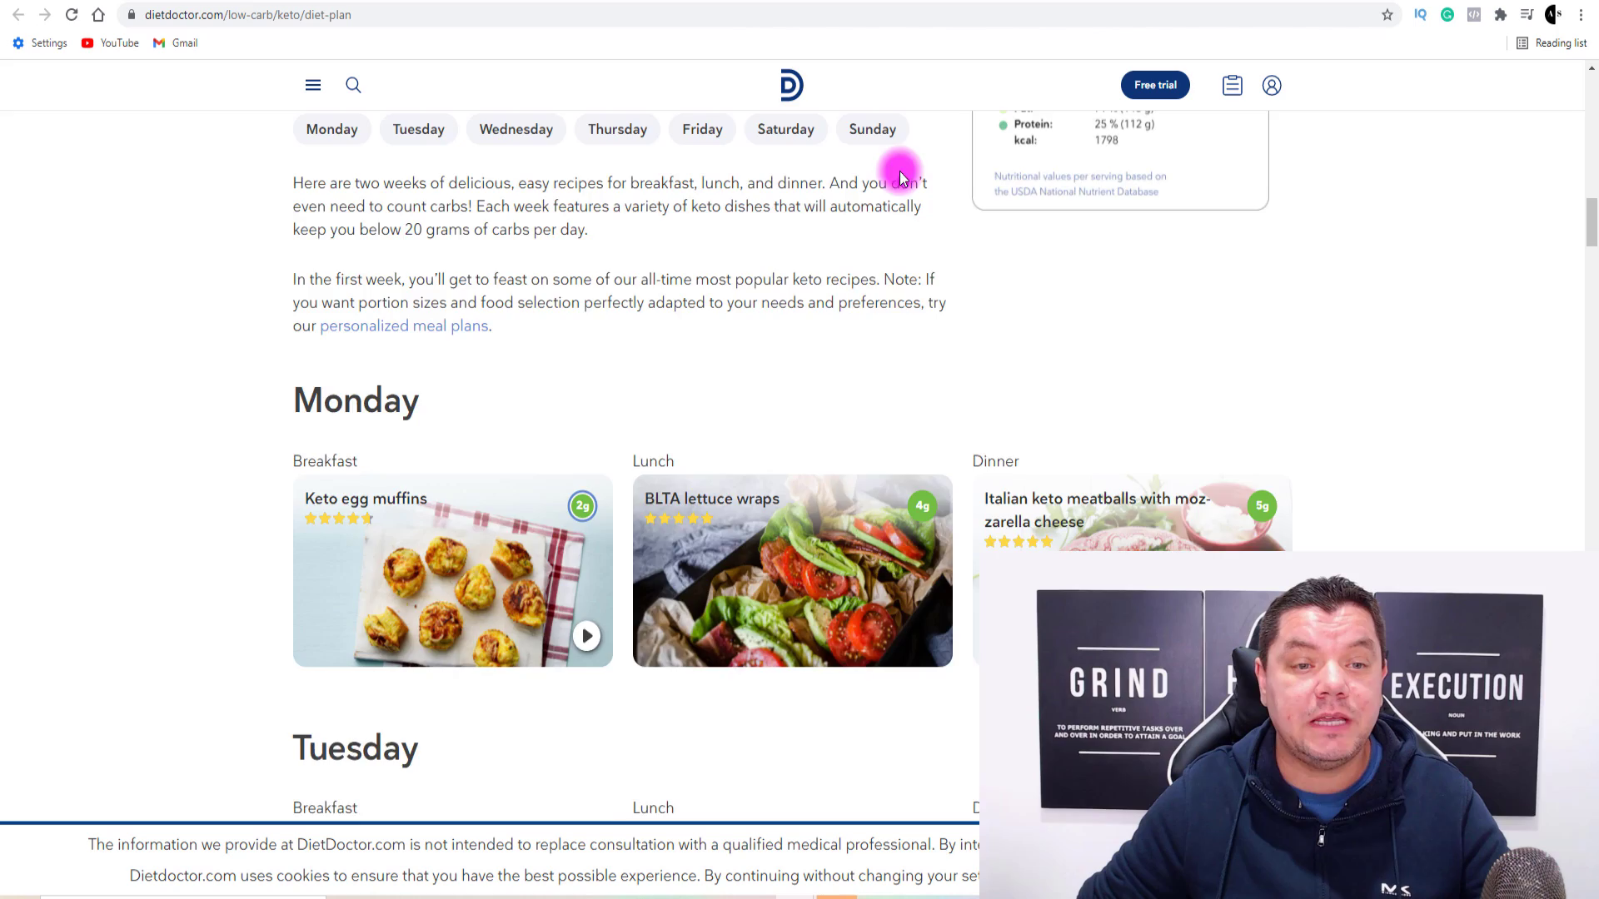
Examine Diet Doctor's "14-day keto diet meal plan" article from its introduction through the getting-started advice to the Week 1 meals.
{"action": "scroll", "coordinate": [903, 167], "scroll_direction": "up", "scroll_amount": 10}
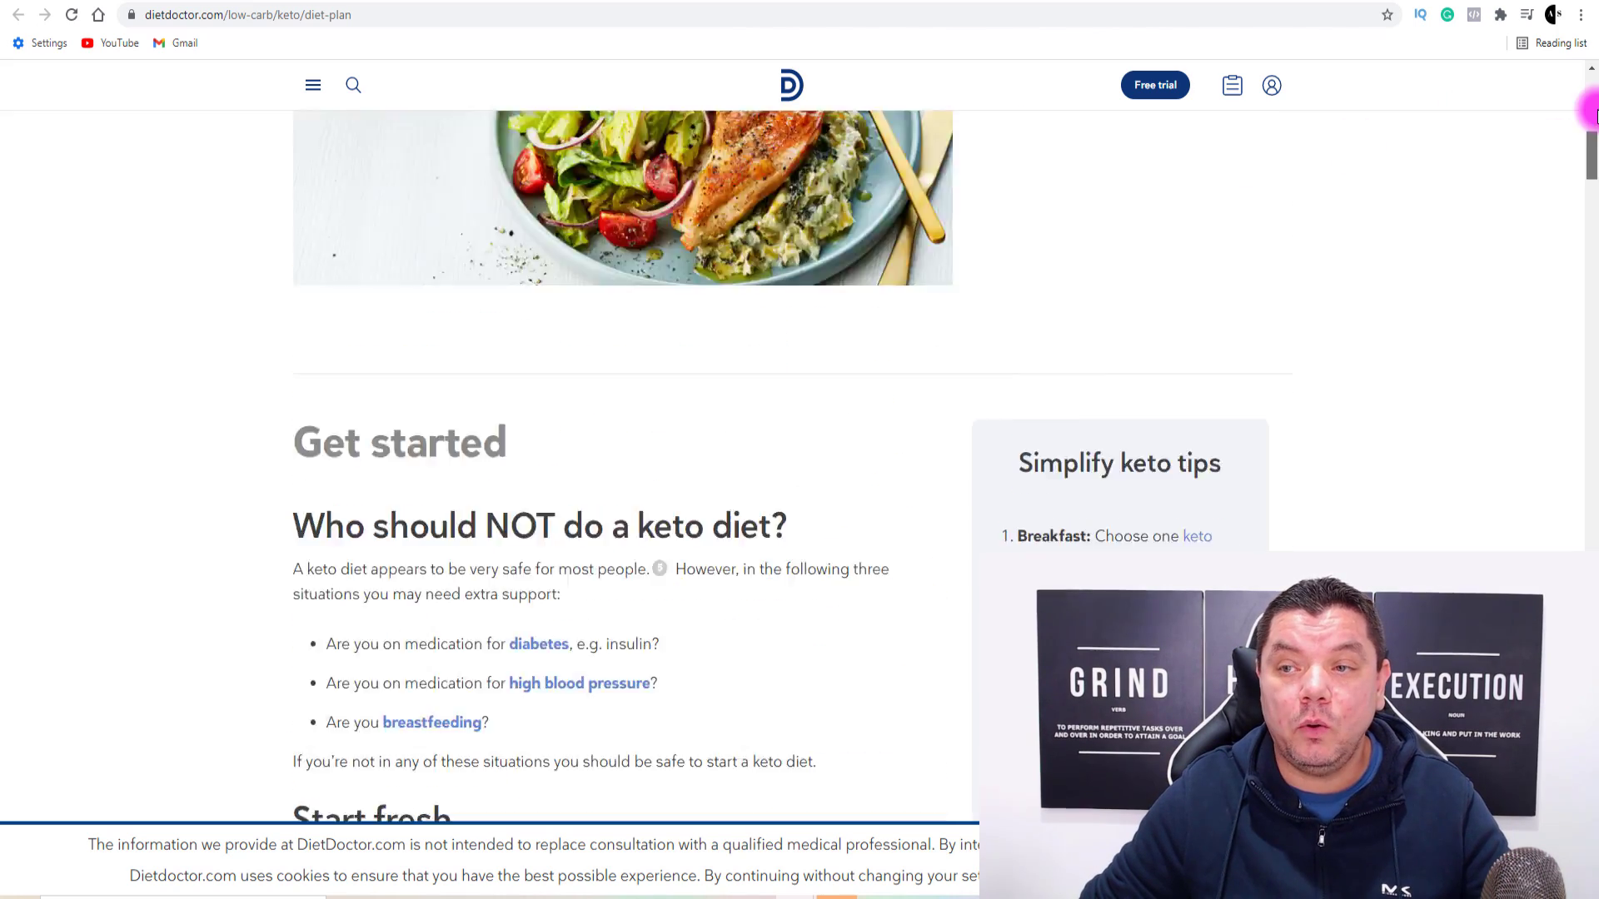
{"action": "left_click_drag", "start_coordinate": [1592, 116], "coordinate": [1582, 71]}
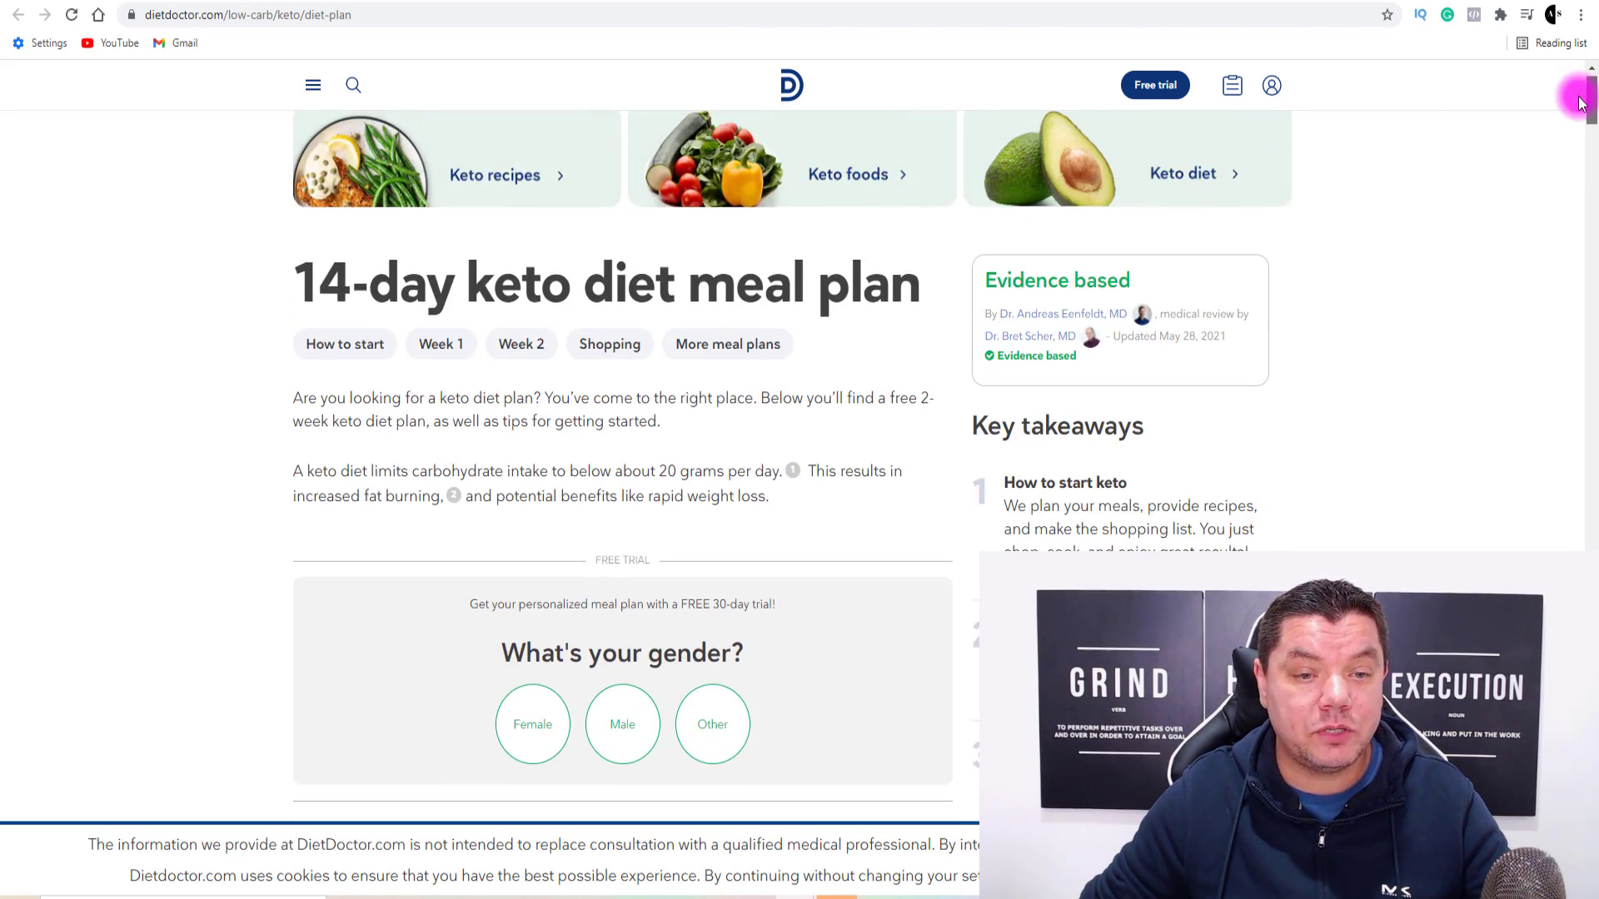
{"action": "left_click", "coordinate": [514, 344]}
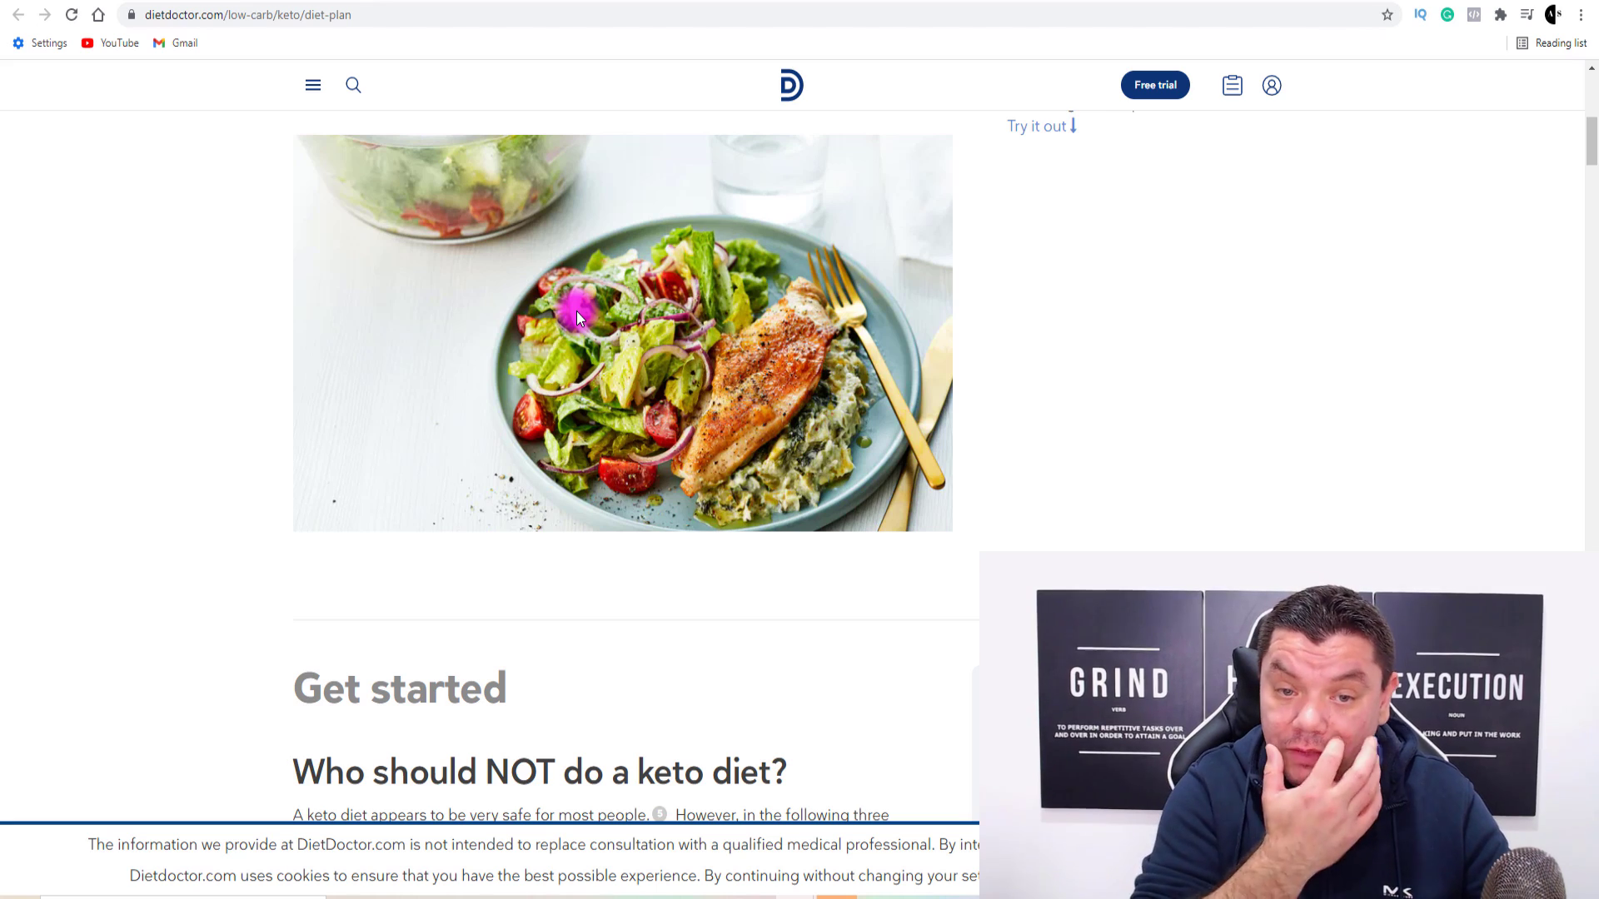
{"action": "scroll", "coordinate": [518, 425], "scroll_direction": "down", "scroll_amount": 4}
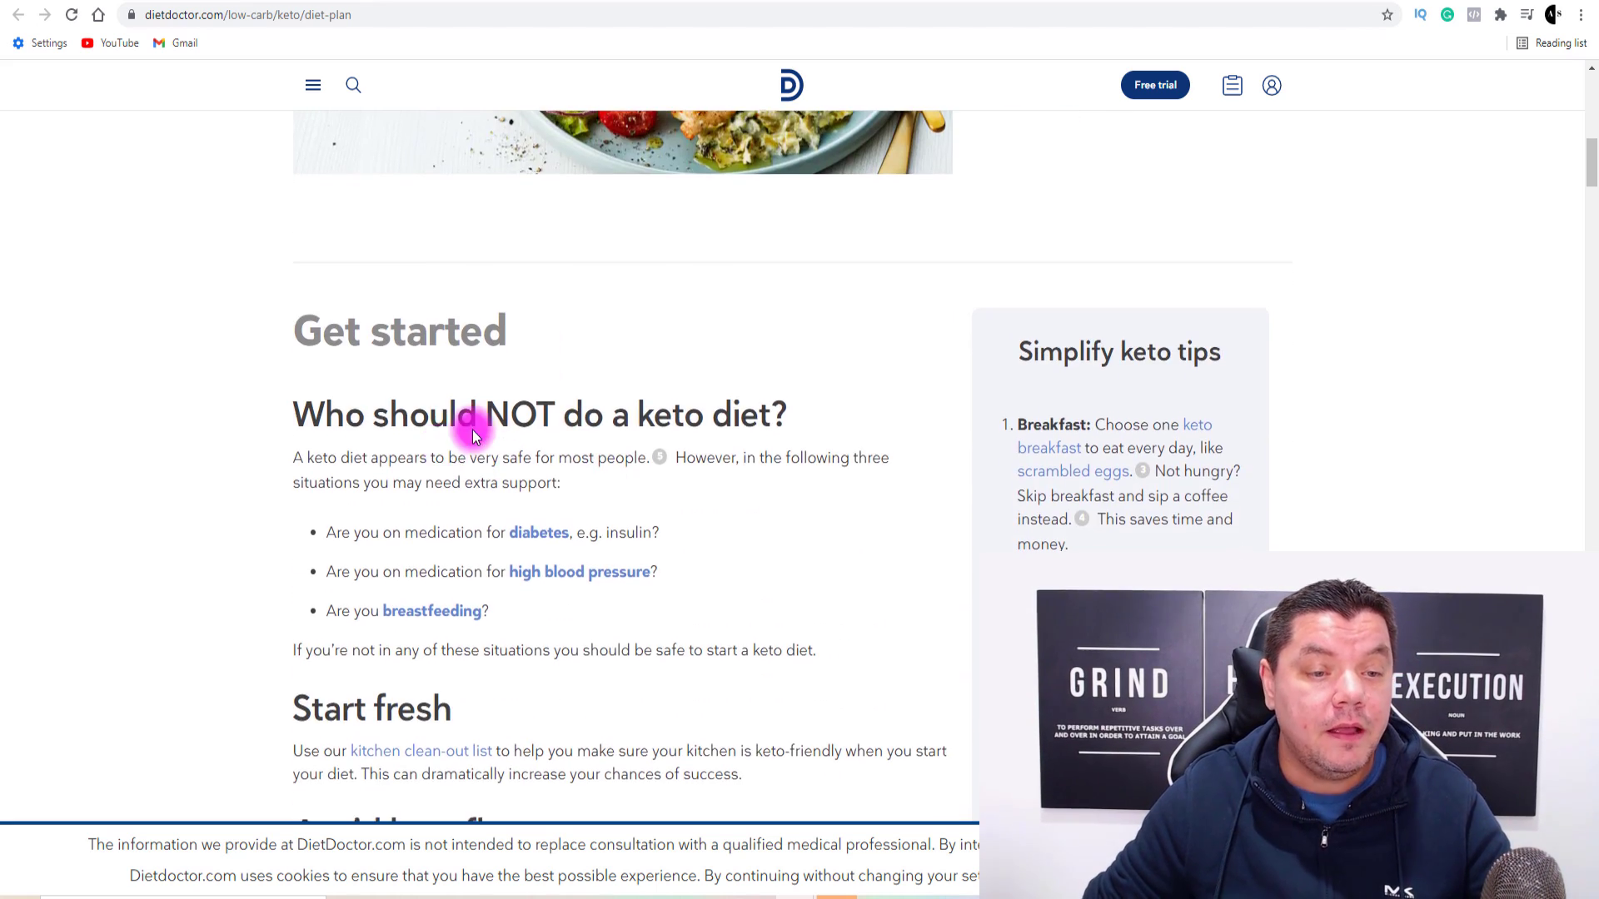
{"action": "scroll", "coordinate": [472, 430], "scroll_direction": "down", "scroll_amount": 4}
{"action": "scroll", "coordinate": [582, 261], "scroll_direction": "down", "scroll_amount": 1}
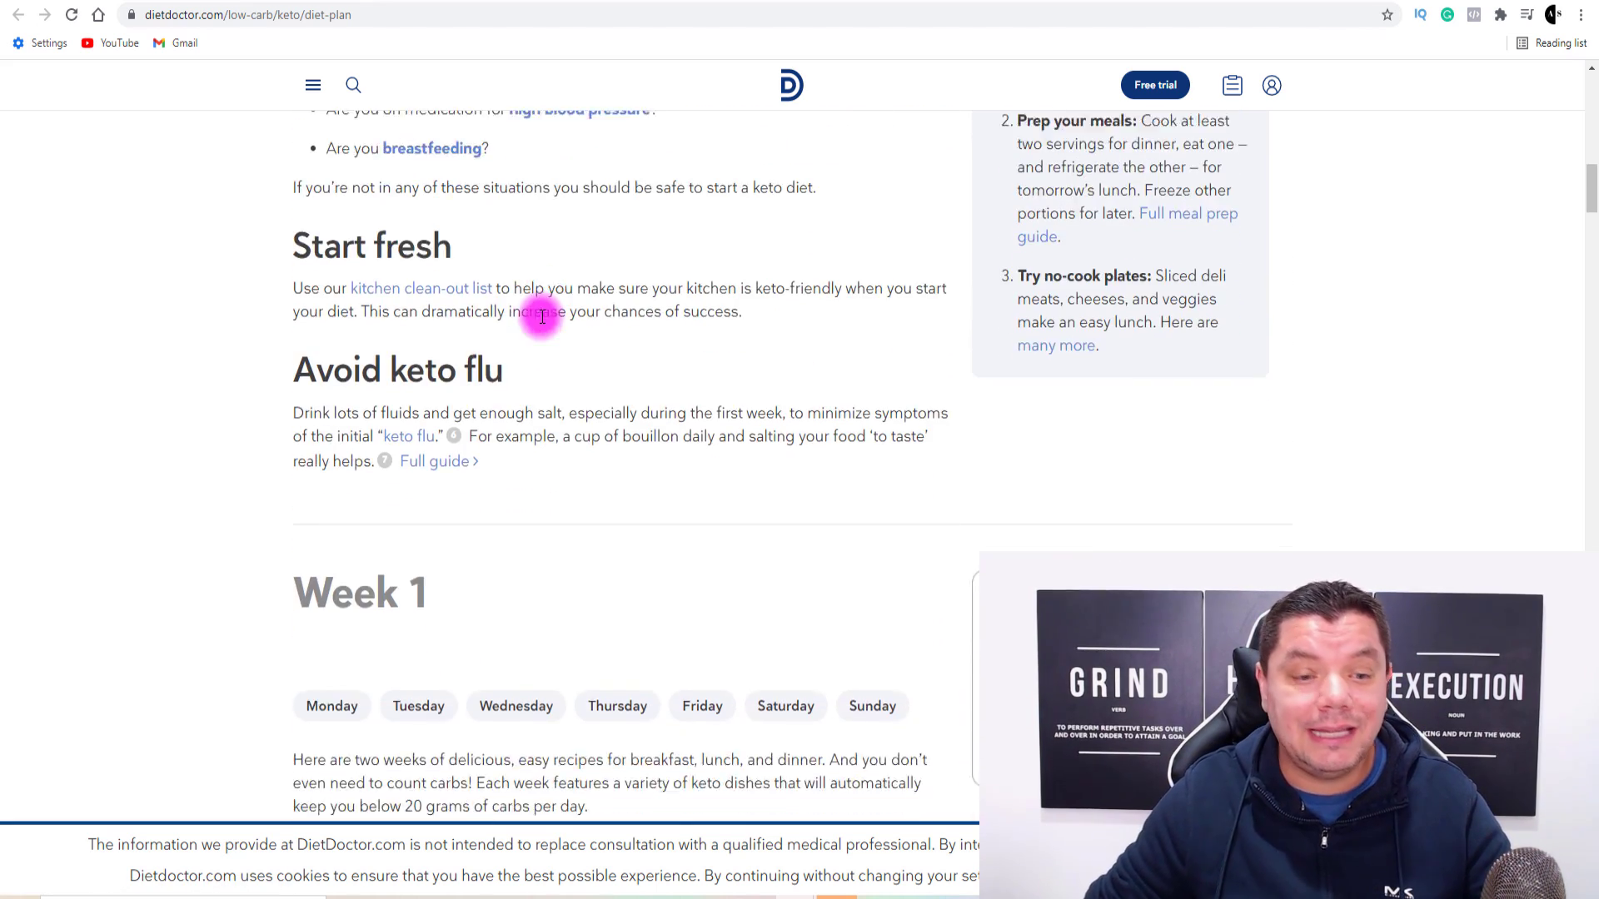
{"action": "scroll", "coordinate": [542, 316], "scroll_direction": "down", "scroll_amount": 10}
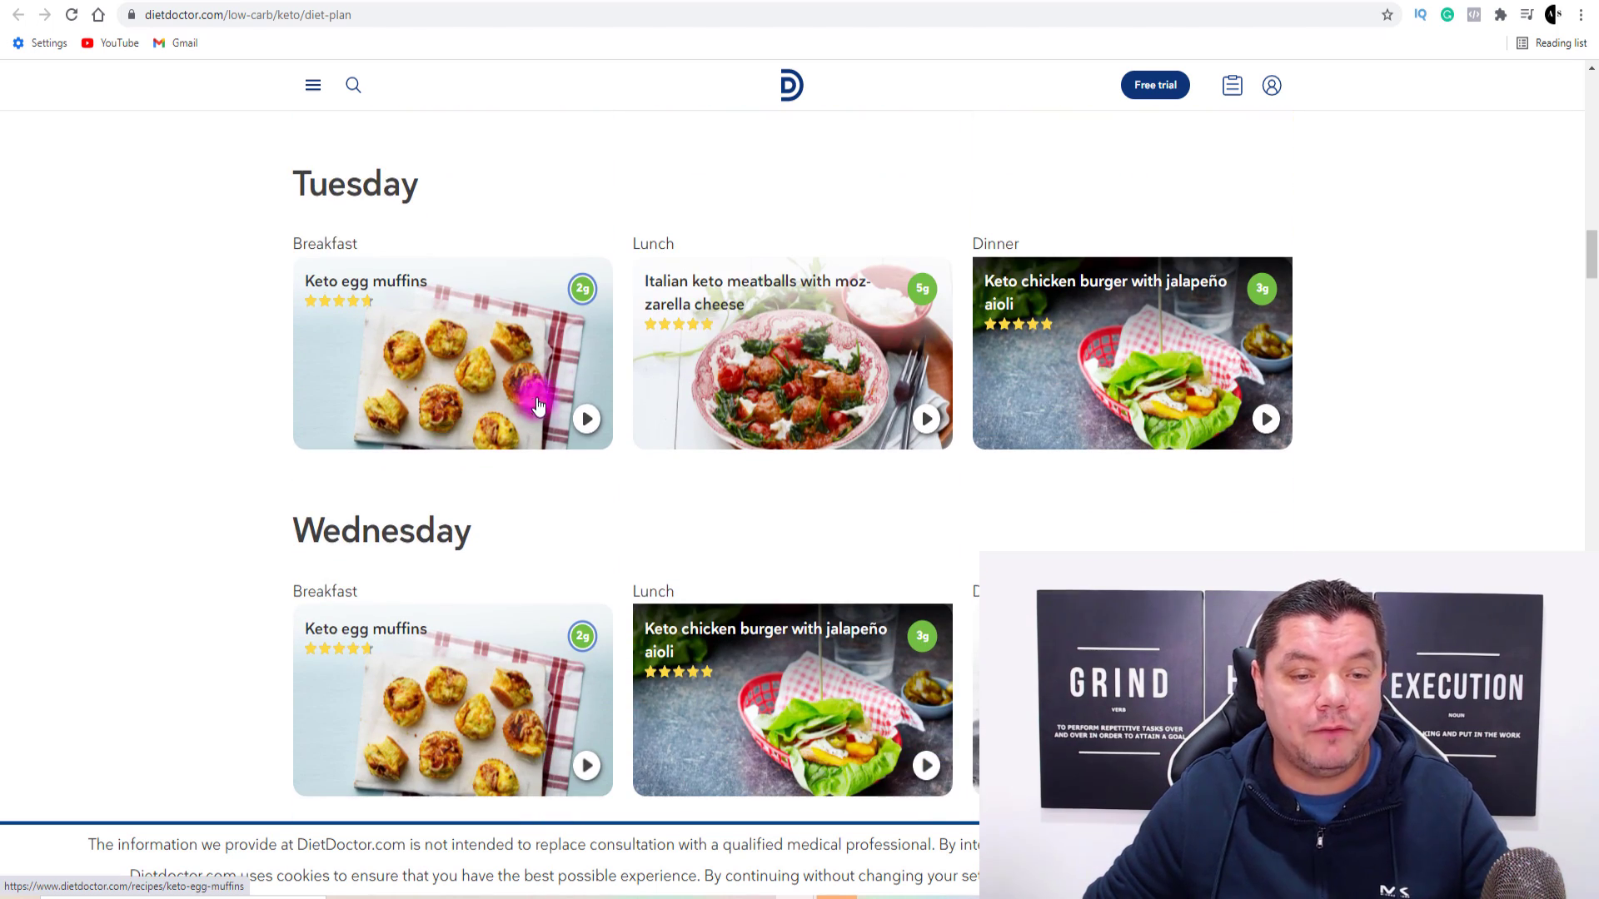
Switch to the Everyday Health keto diet food list article and read its introduction and the benefits and risks section for beginners.
{"action": "left_click", "coordinate": [1013, 2]}
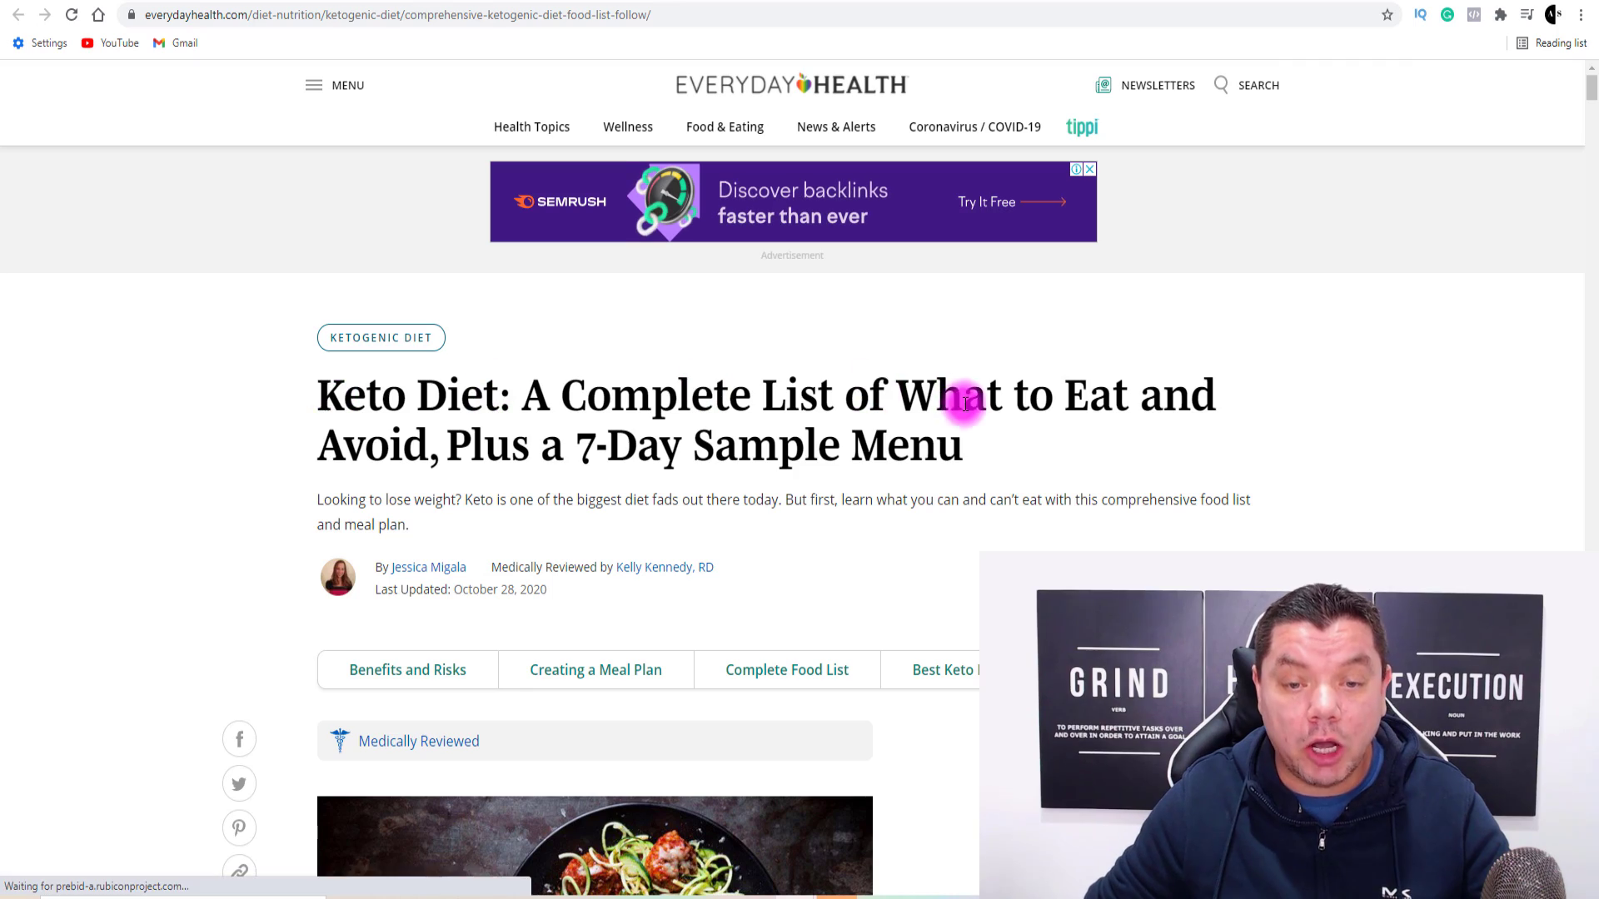
{"action": "scroll", "coordinate": [966, 404], "scroll_direction": "down", "scroll_amount": 12}
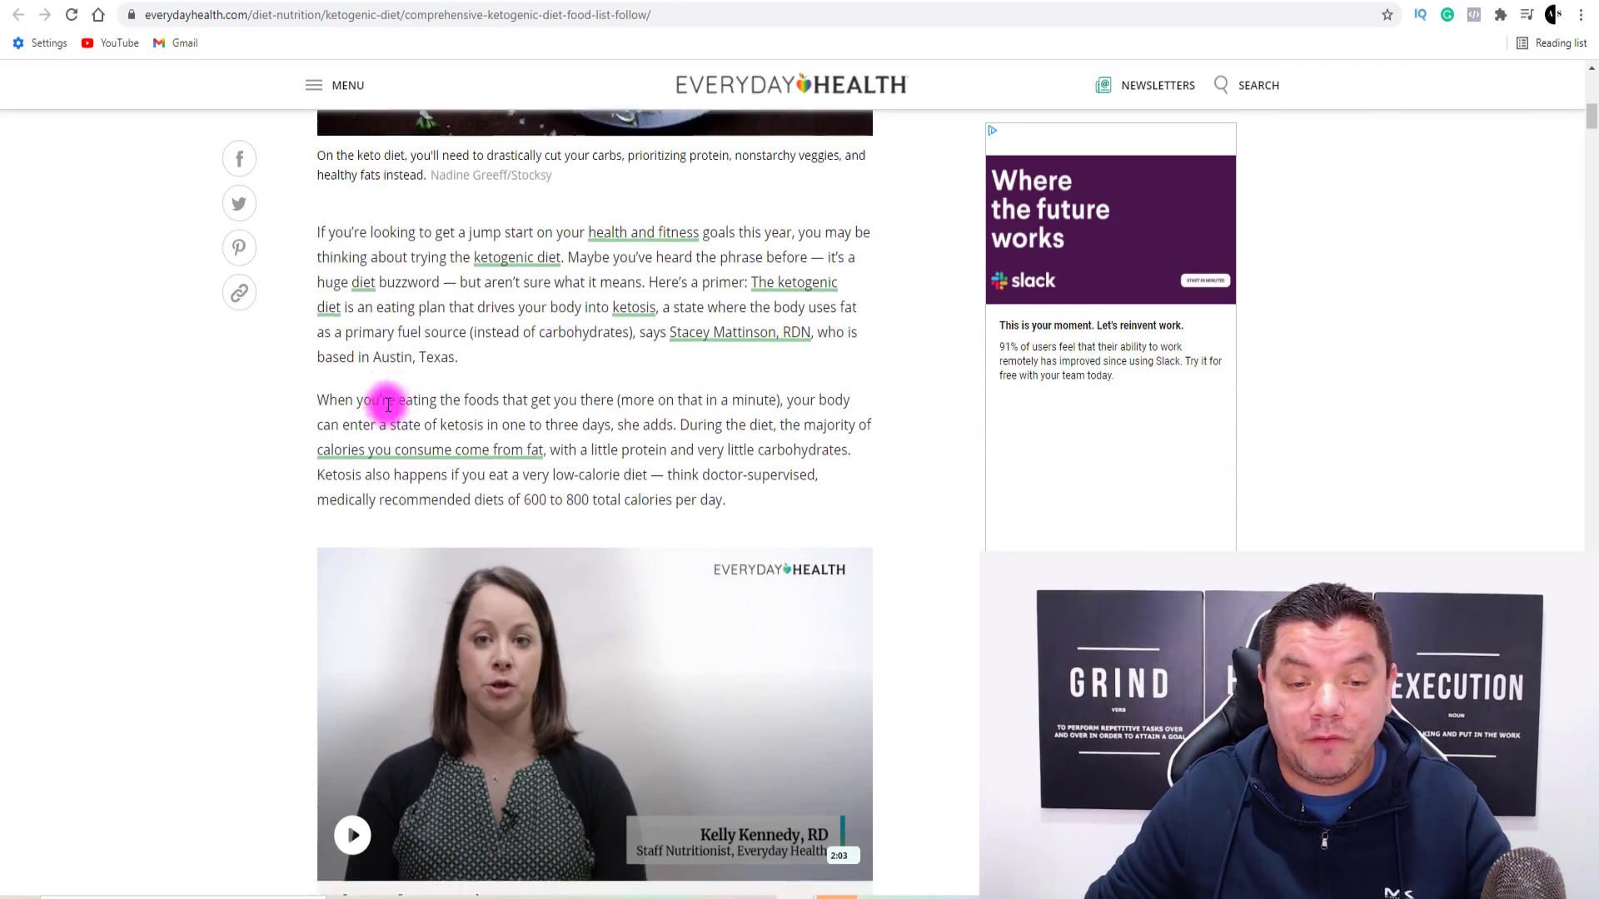
{"action": "scroll", "coordinate": [416, 405], "scroll_direction": "down", "scroll_amount": 6}
{"action": "scroll", "coordinate": [474, 411], "scroll_direction": "up", "scroll_amount": 10}
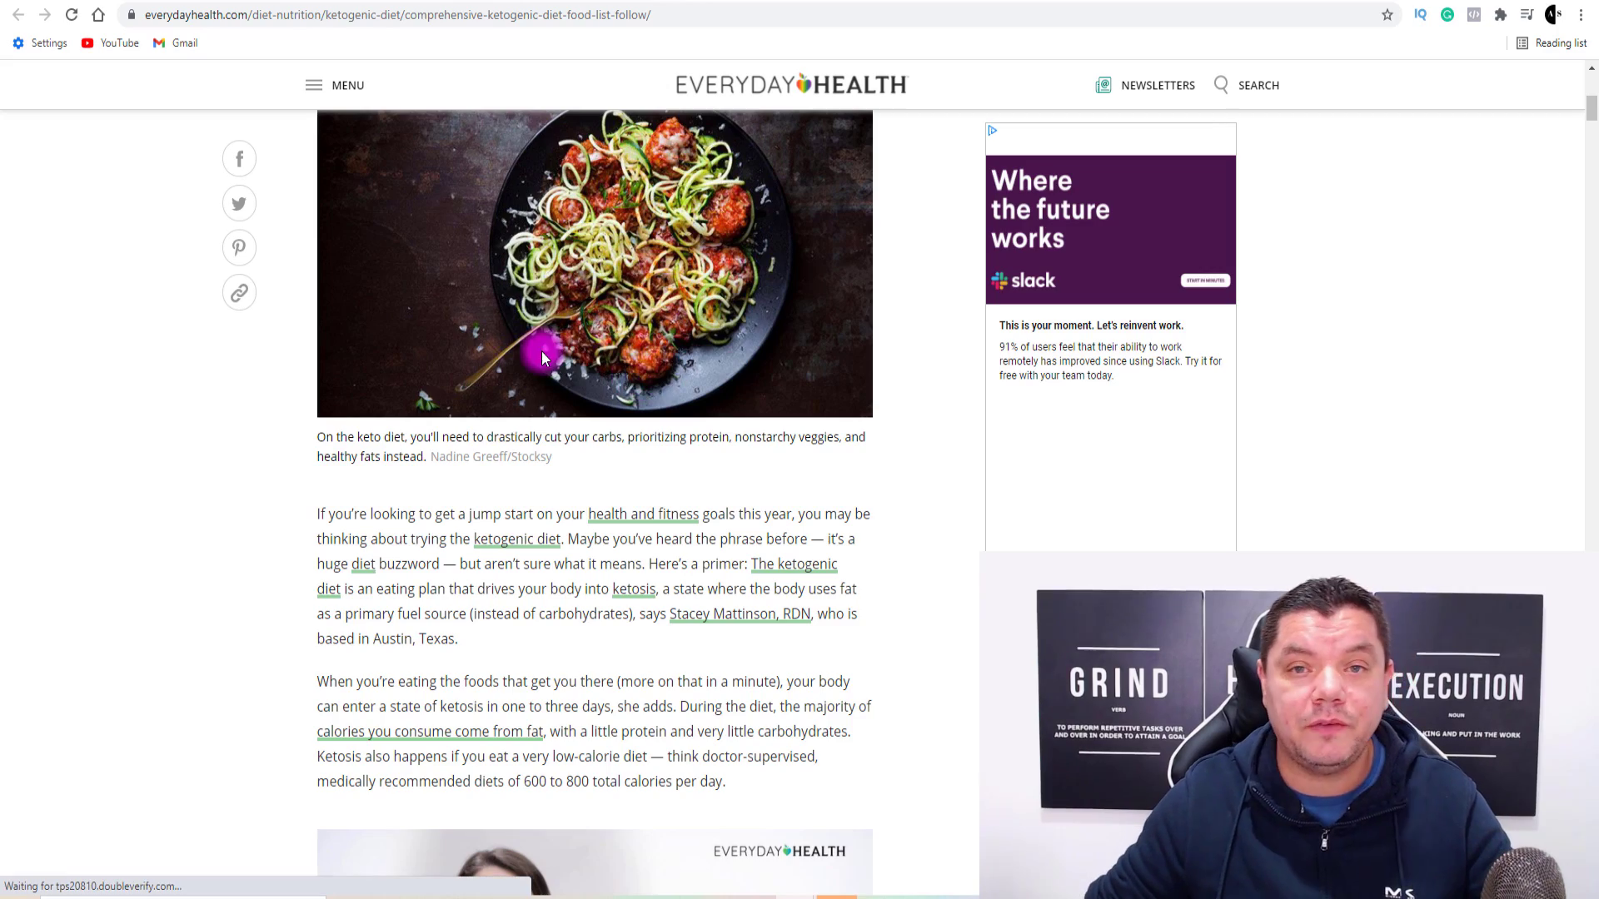
{"action": "scroll", "coordinate": [541, 351], "scroll_direction": "down", "scroll_amount": 12}
{"action": "scroll", "coordinate": [542, 425], "scroll_direction": "down", "scroll_amount": 2}
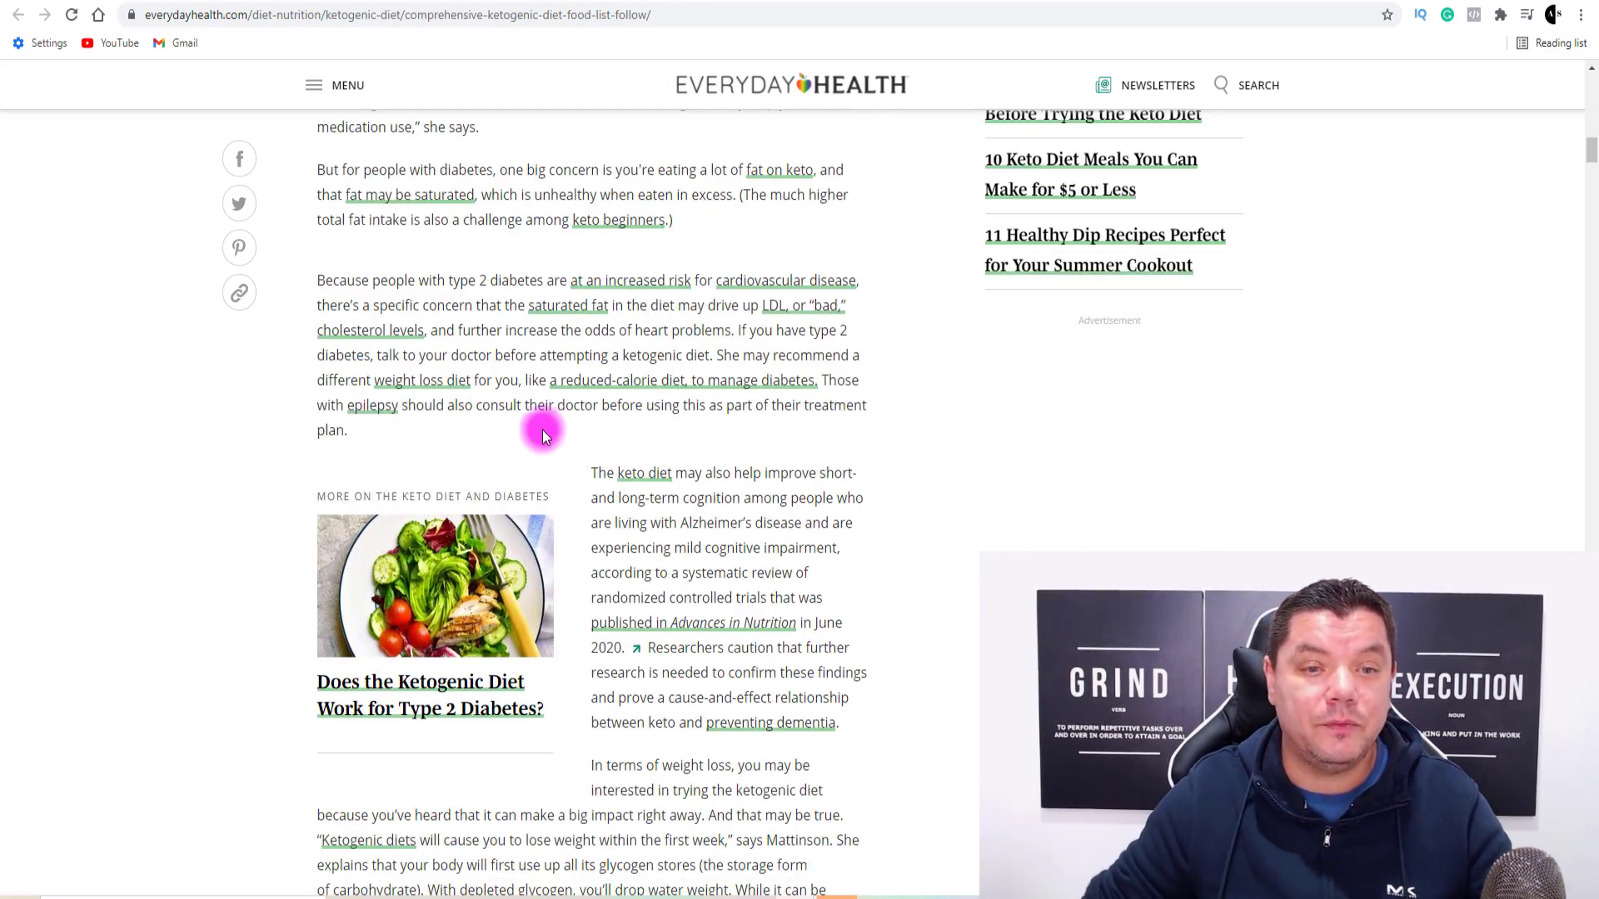
{"action": "scroll", "coordinate": [571, 453], "scroll_direction": "up", "scroll_amount": 4}
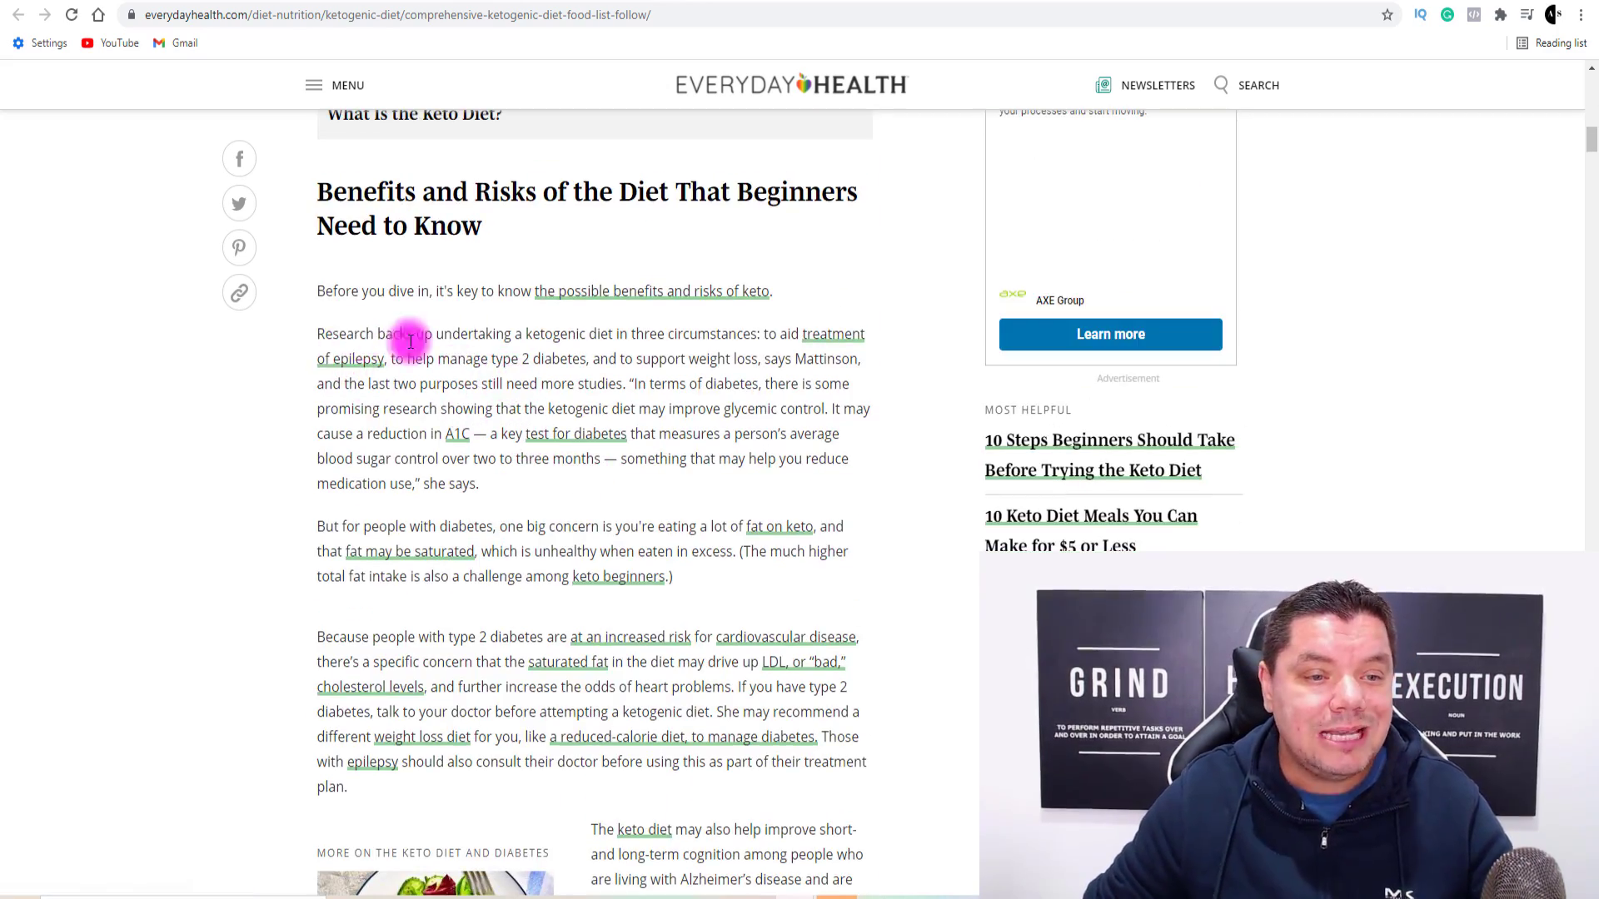
{"action": "scroll", "coordinate": [617, 437], "scroll_direction": "up", "scroll_amount": 2}
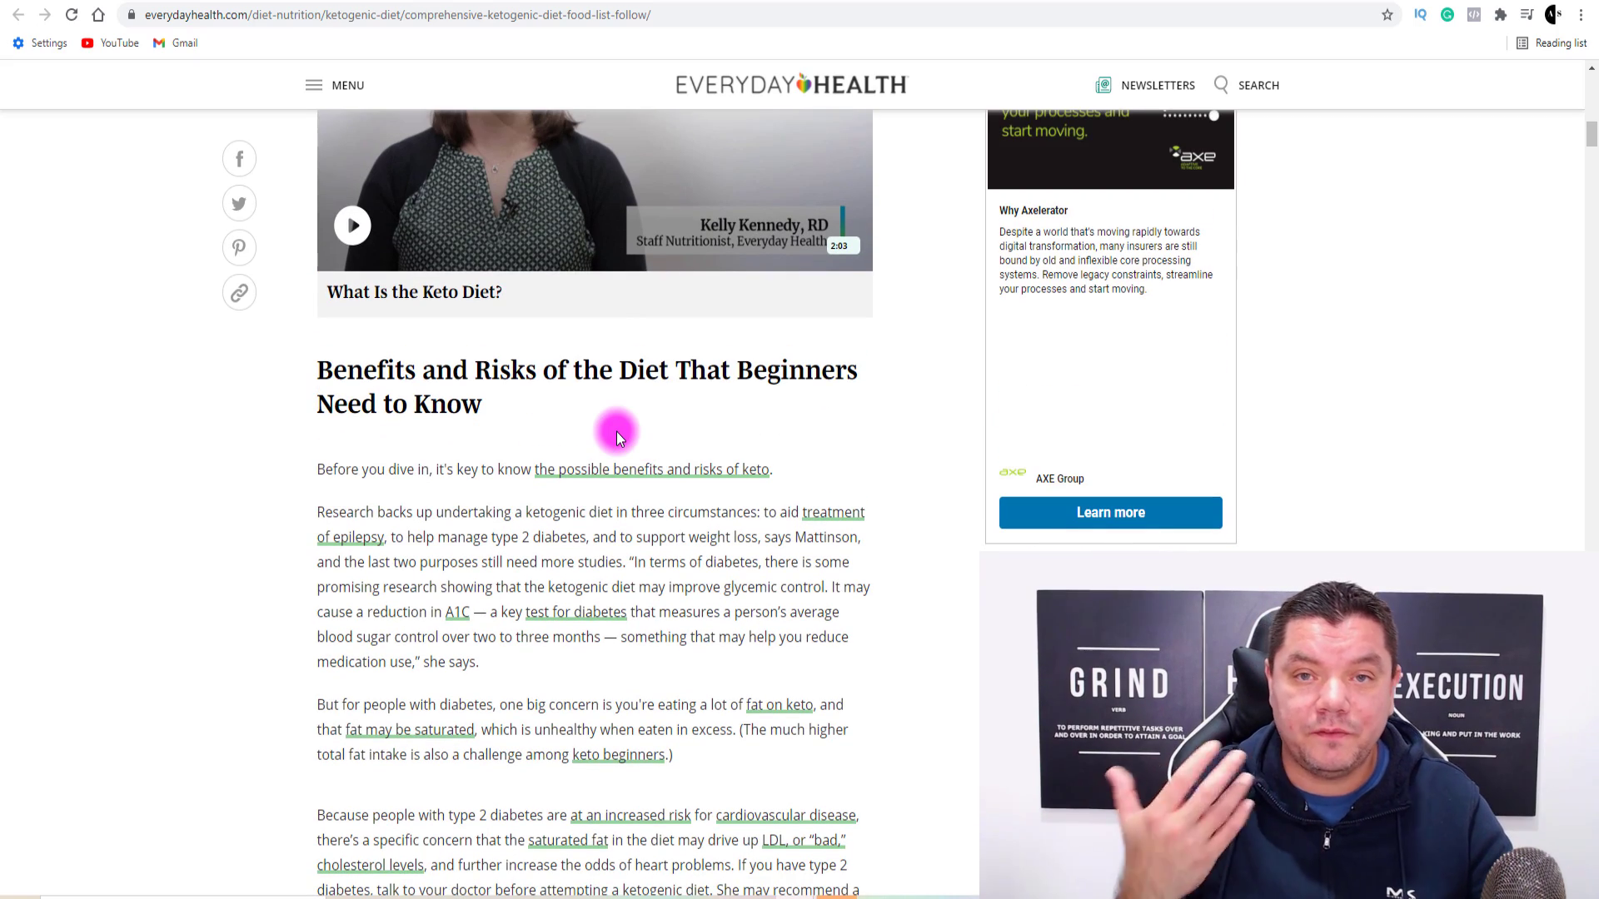
{"action": "scroll", "coordinate": [550, 433], "scroll_direction": "up", "scroll_amount": 4}
{"action": "scroll", "coordinate": [561, 560], "scroll_direction": "down", "scroll_amount": 7}
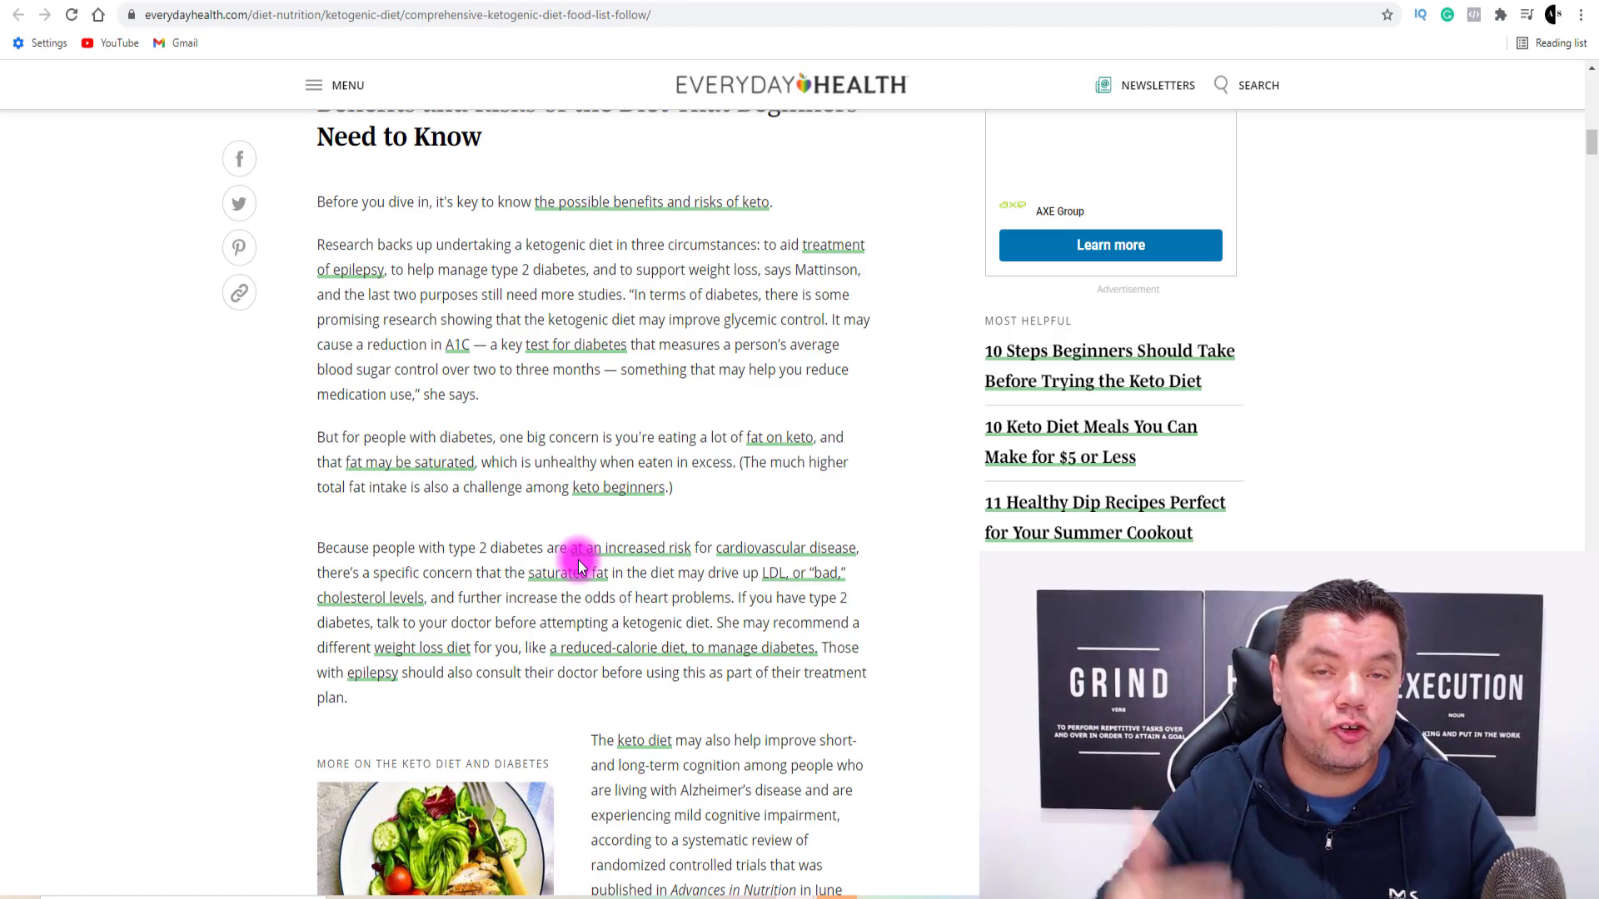
Switch to the Atkins "7-Day Keto Meal Plan" article and examine its daily sample menus and keto tips.
{"action": "left_click", "coordinate": [1054, 5]}
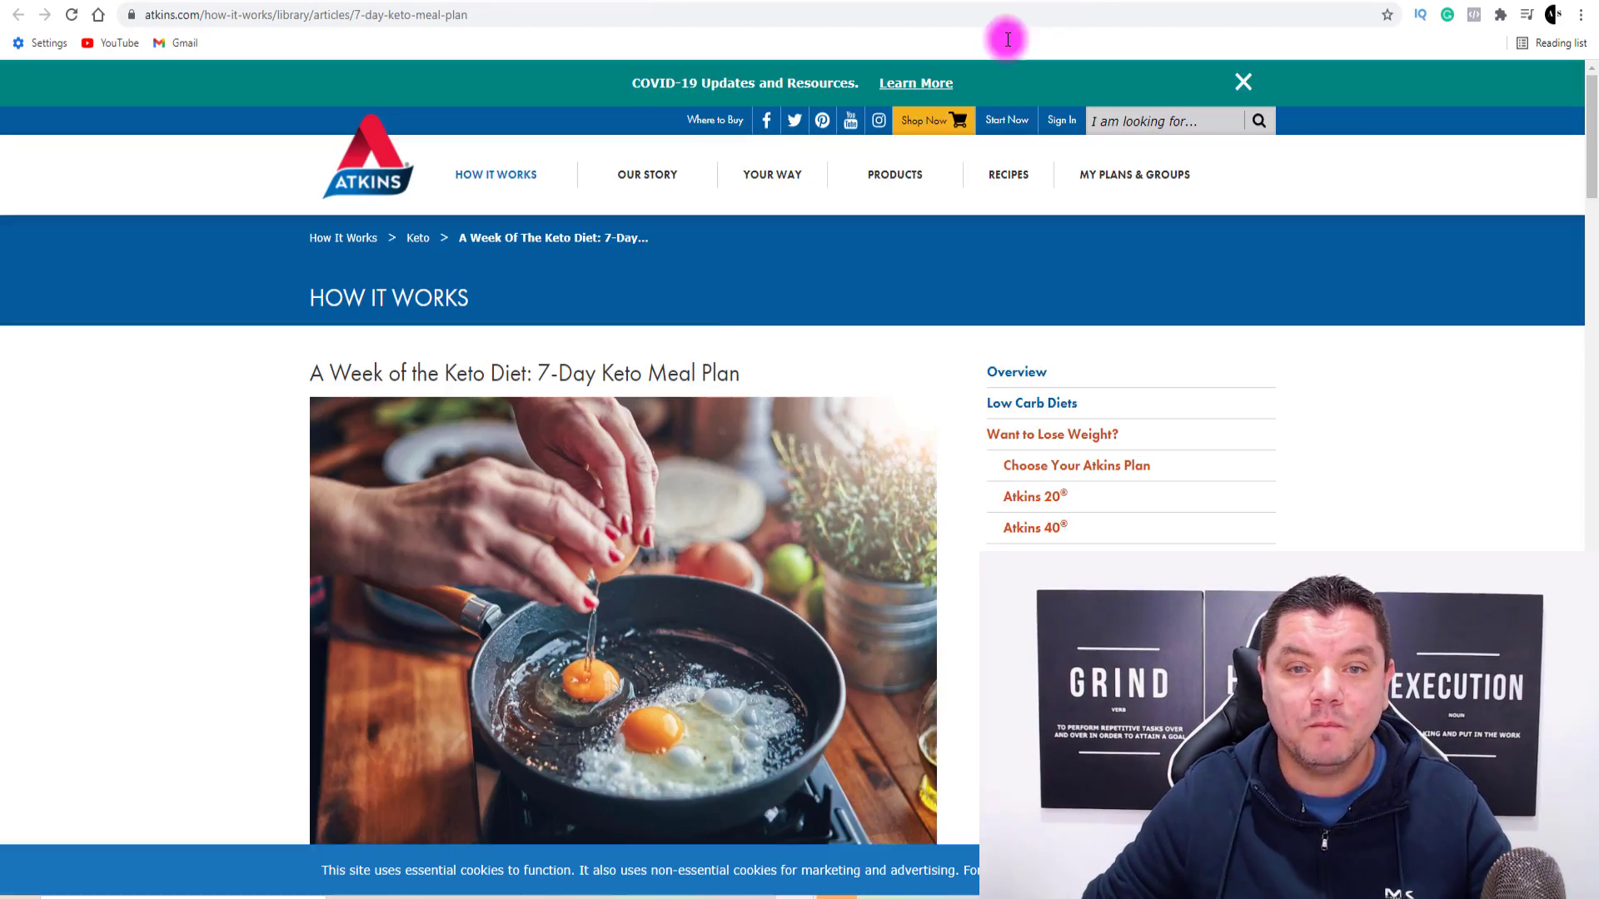
{"action": "scroll", "coordinate": [666, 400], "scroll_direction": "down", "scroll_amount": 15}
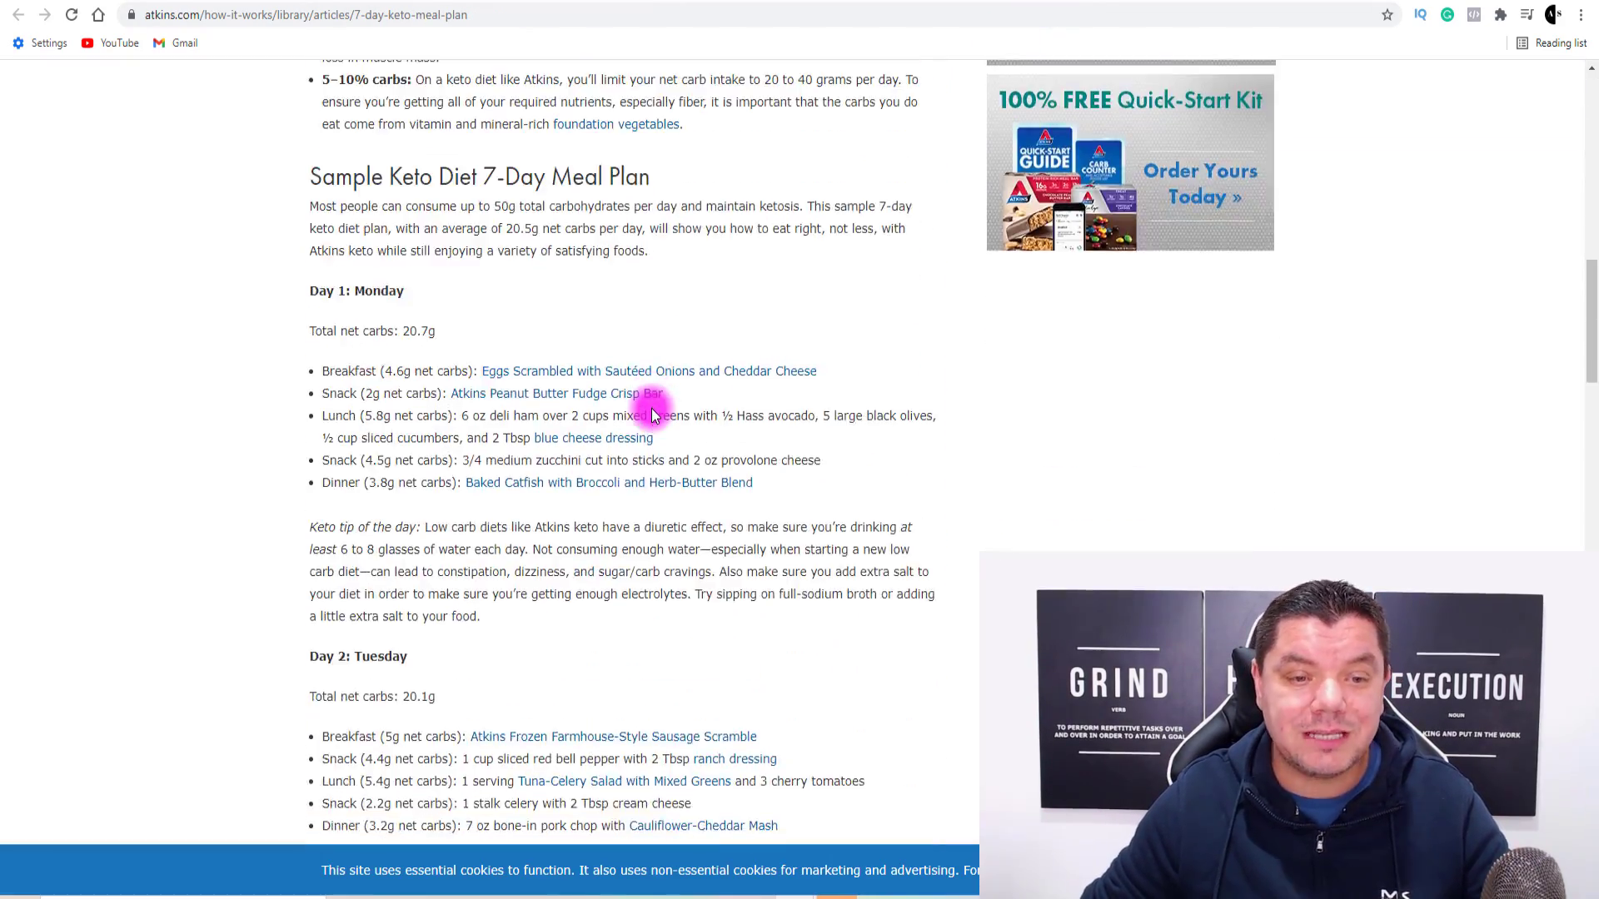
{"action": "scroll", "coordinate": [653, 415], "scroll_direction": "down", "scroll_amount": 10}
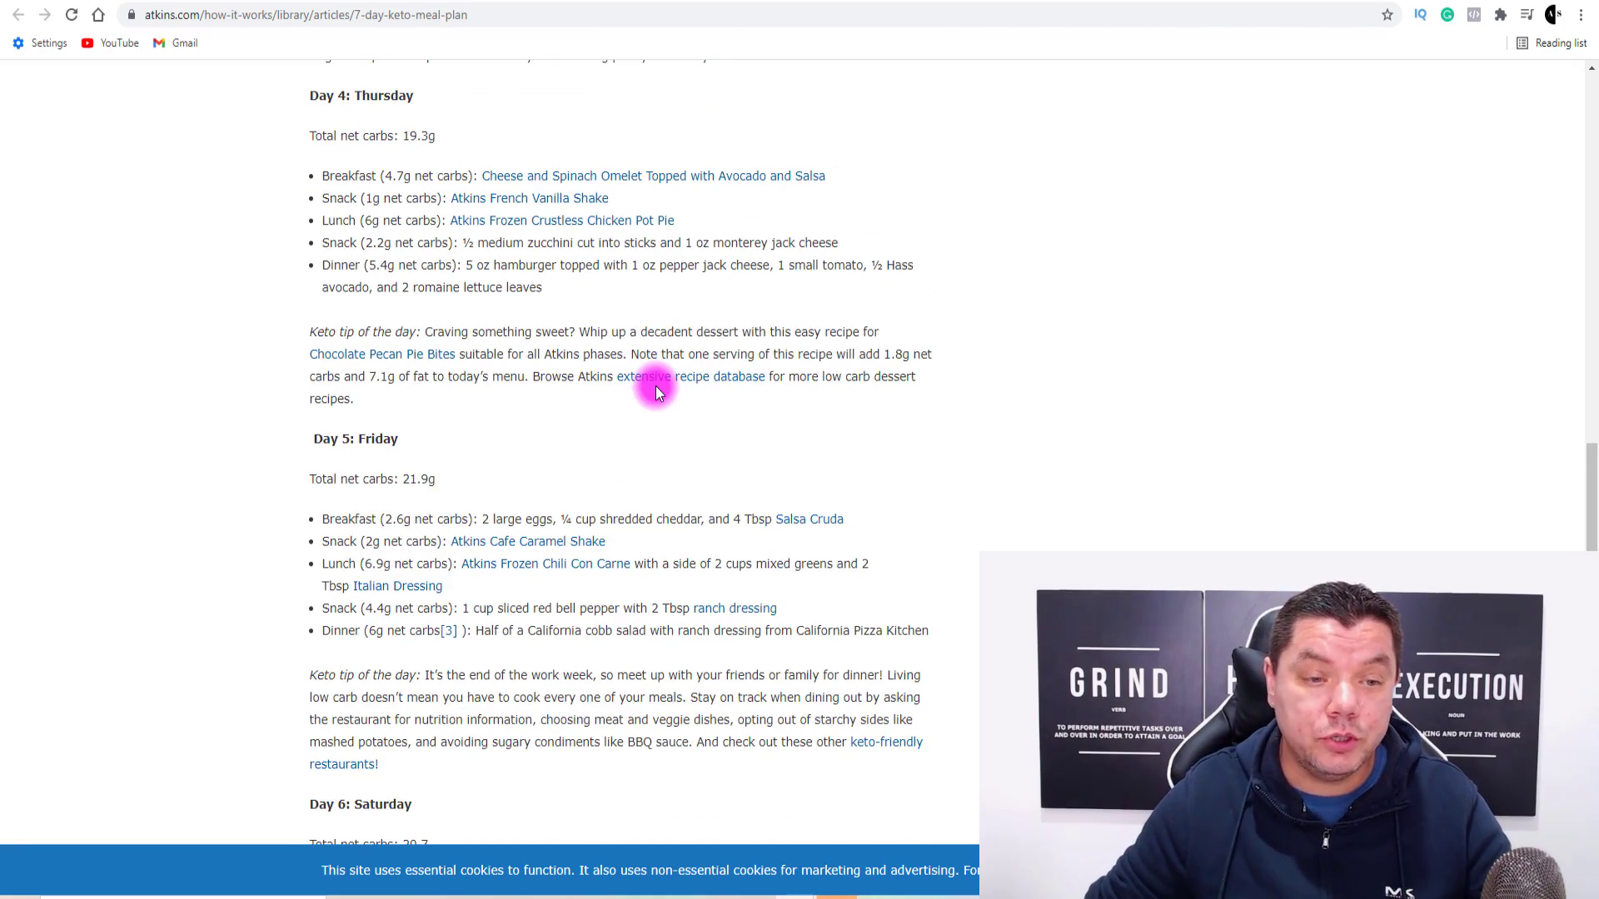
{"action": "scroll", "coordinate": [660, 449], "scroll_direction": "down", "scroll_amount": 3}
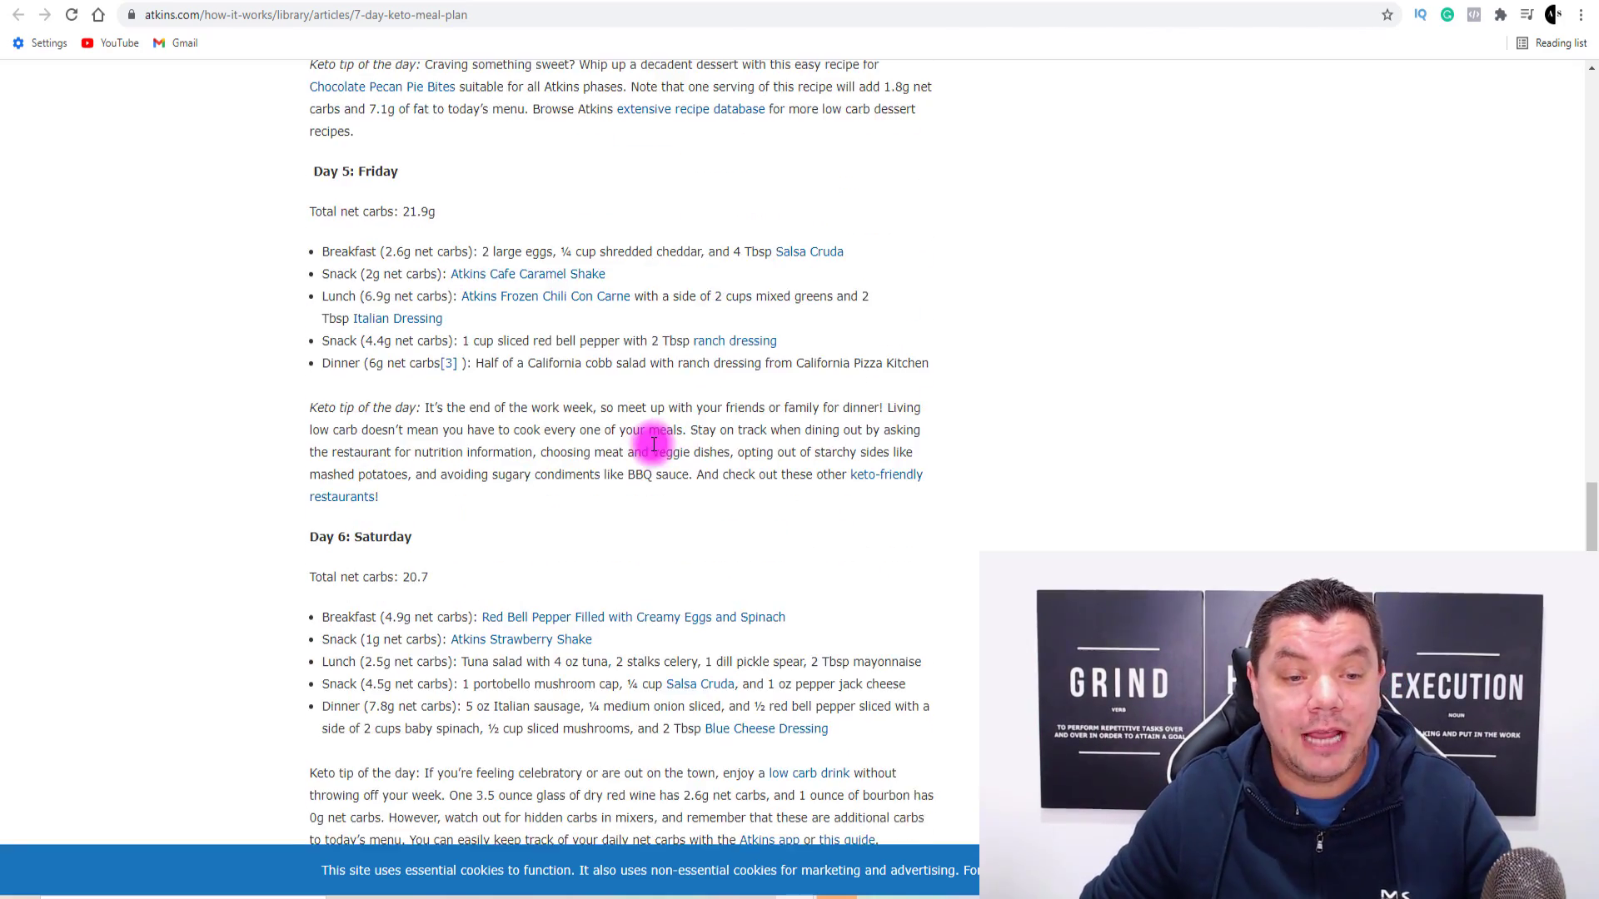
{"action": "scroll", "coordinate": [662, 418], "scroll_direction": "up", "scroll_amount": 3}
{"action": "scroll", "coordinate": [664, 421], "scroll_direction": "up", "scroll_amount": 1}
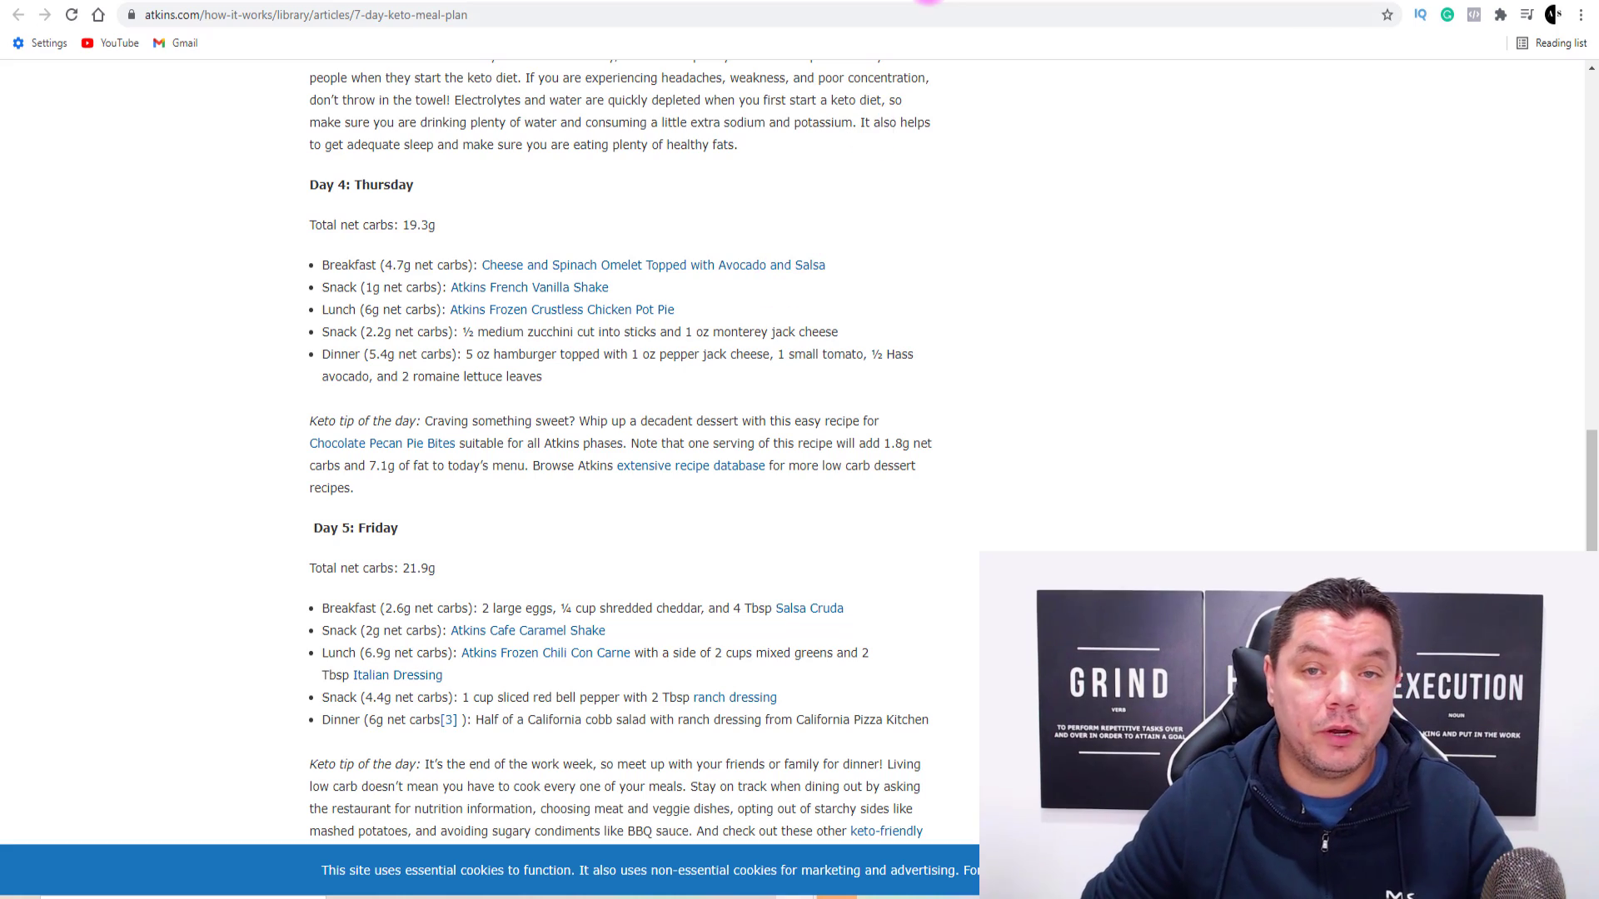
Go back to the "Keto meal plan" Google results and look through them down to the related searches.
{"action": "left_click", "coordinate": [897, 7]}
{"action": "scroll", "coordinate": [554, 307], "scroll_direction": "up", "scroll_amount": 5}
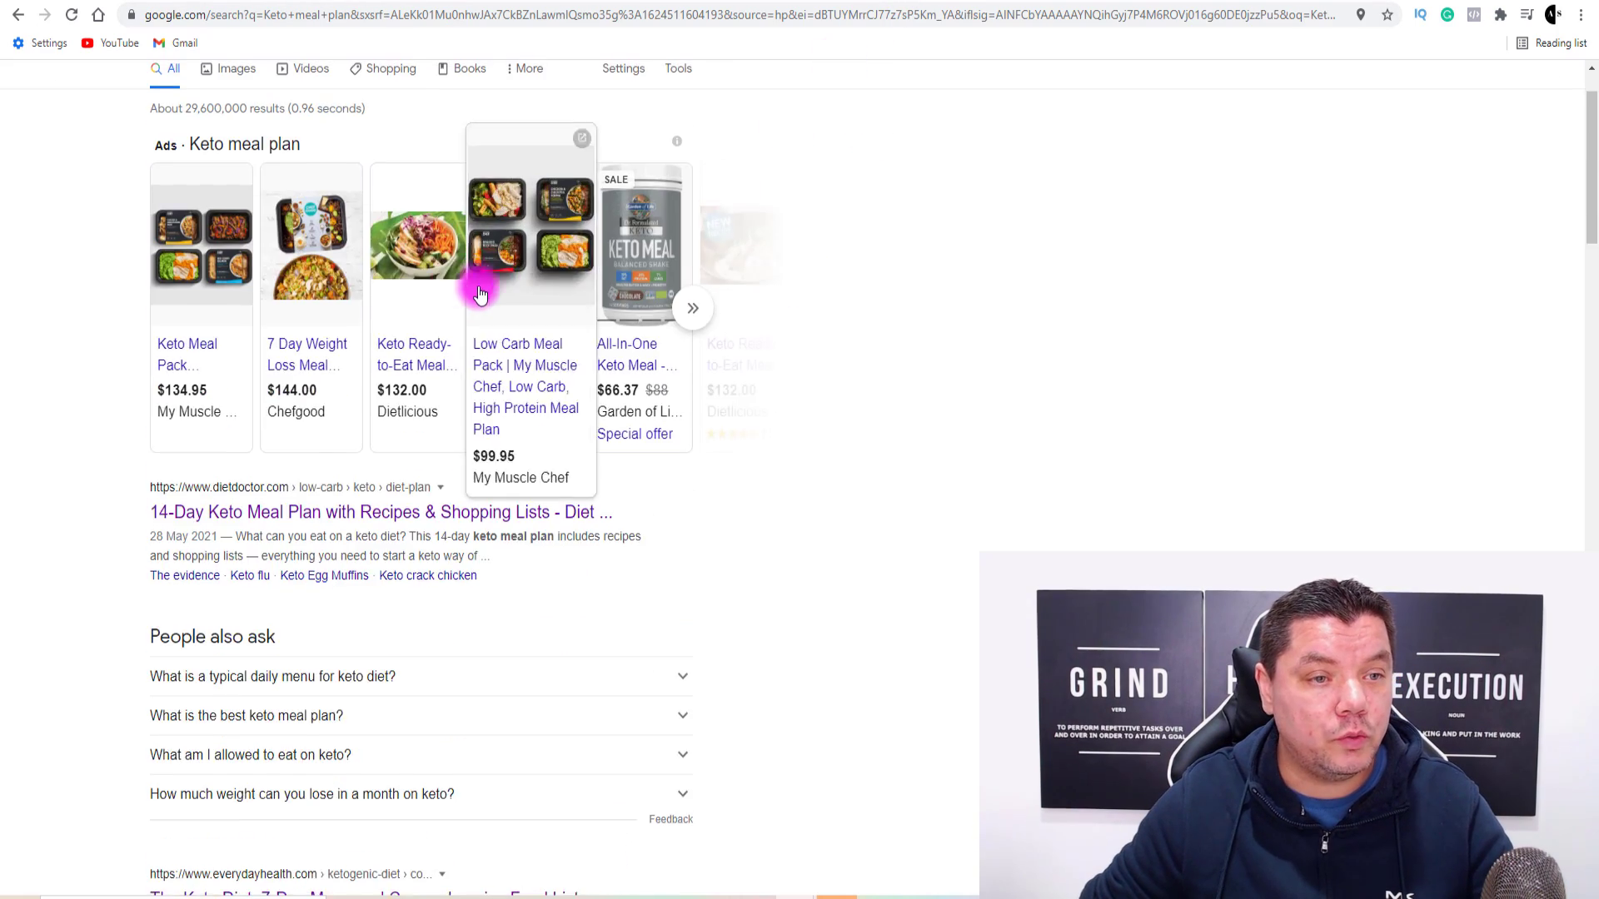
{"action": "scroll", "coordinate": [91, 239], "scroll_direction": "down", "scroll_amount": 2}
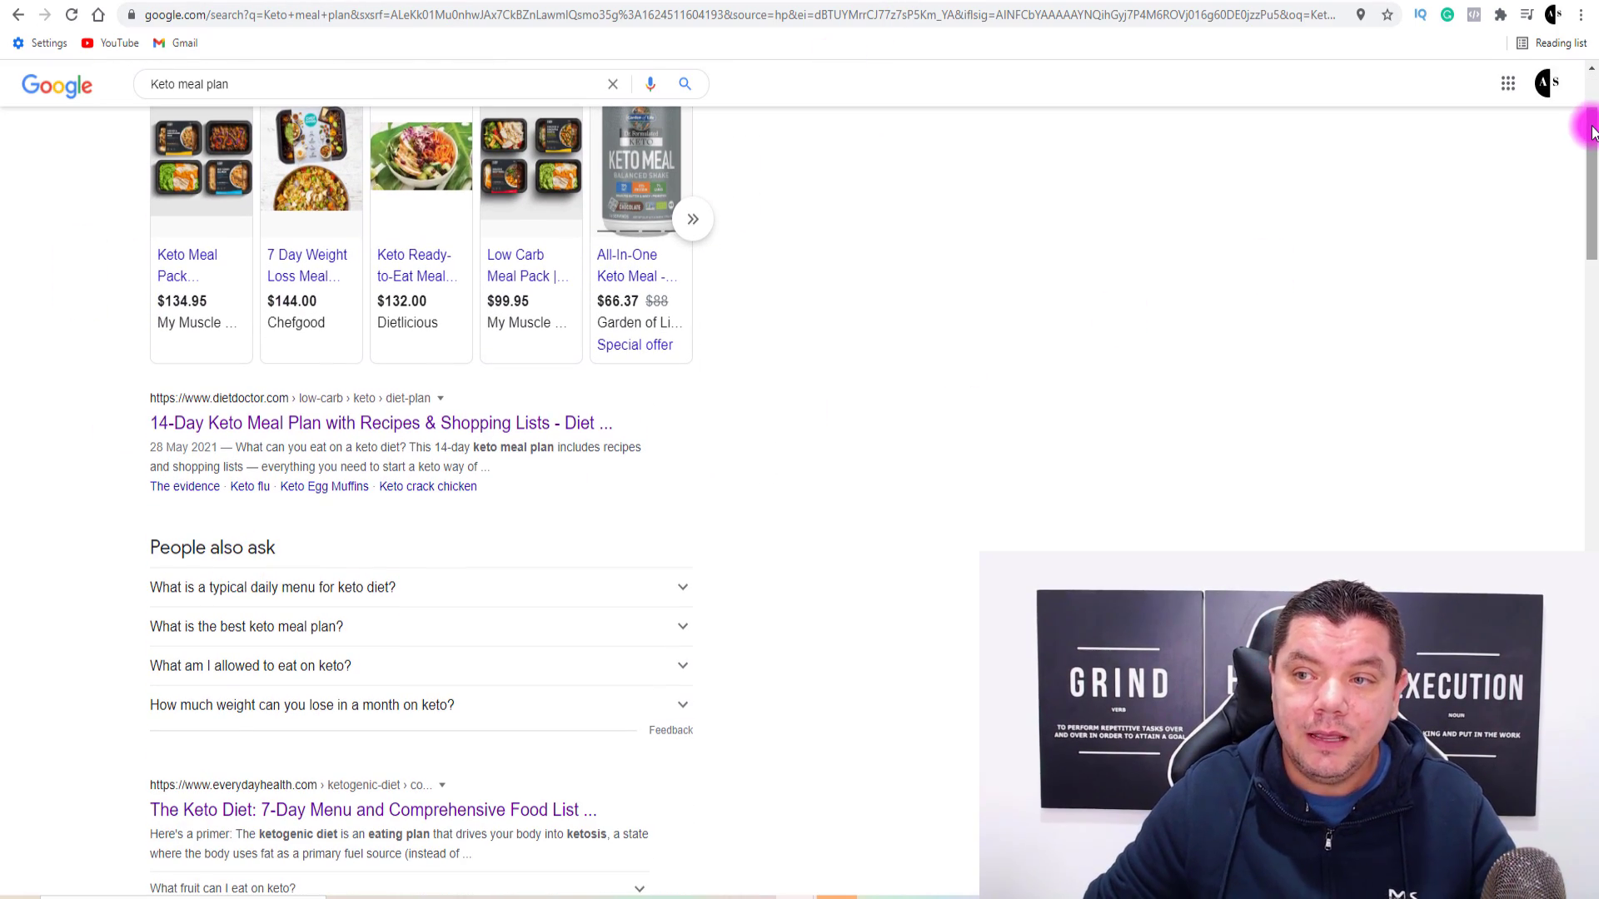
{"action": "left_click_drag", "start_coordinate": [1592, 131], "coordinate": [1590, 754]}
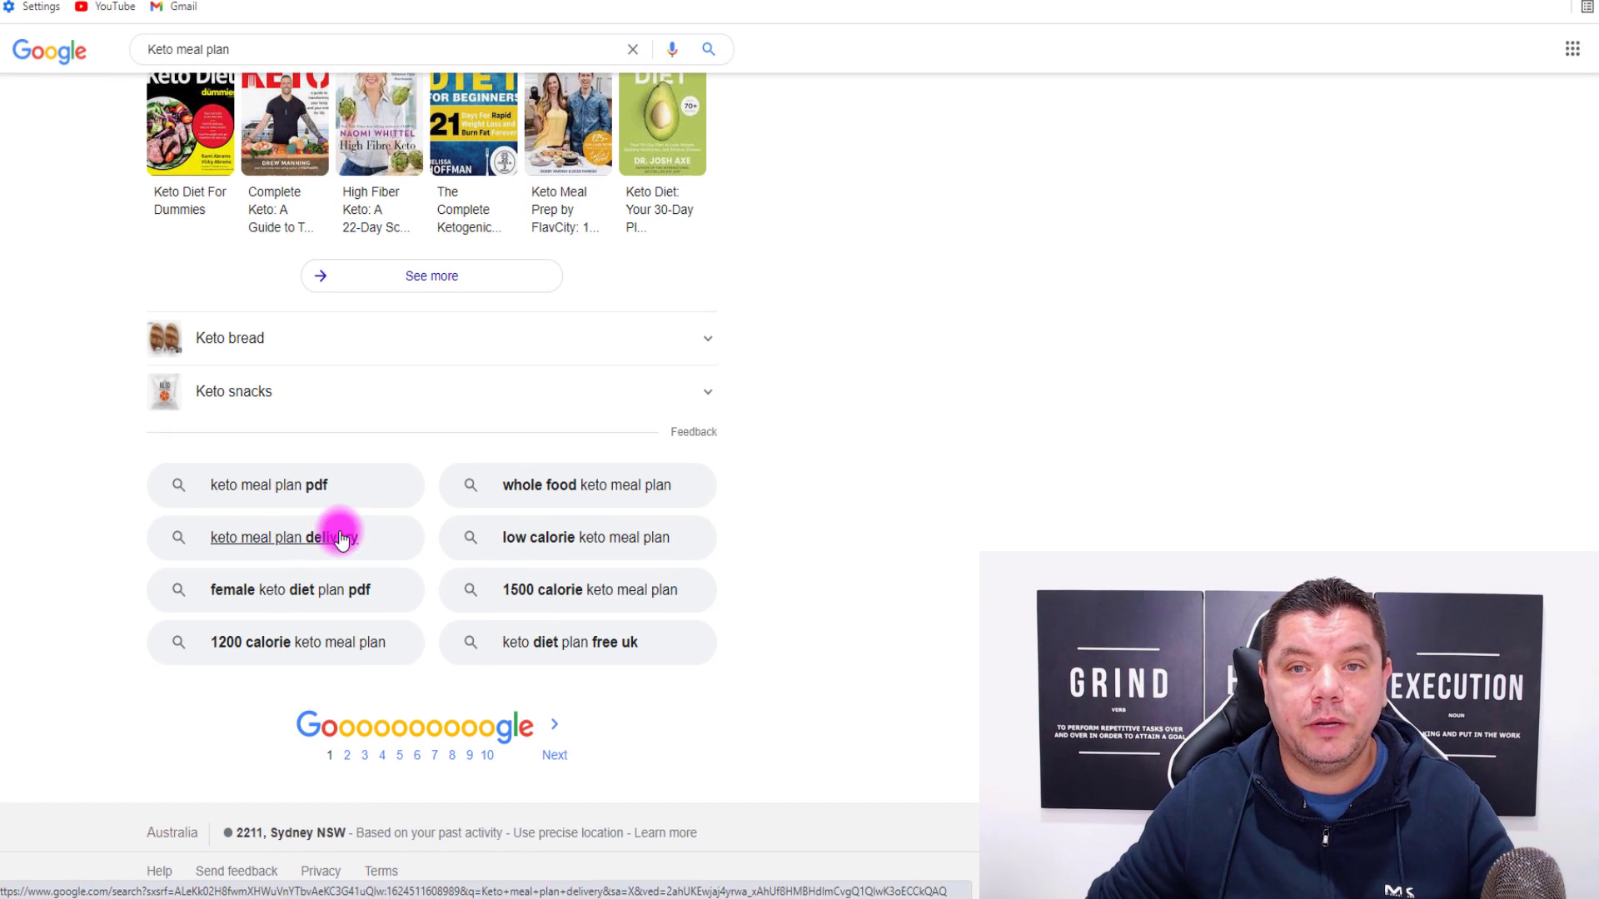
Switch to the KetoFit offer page, start the male quiz and view its target question before returning to the Google results.
{"action": "key", "text": "ctrl+Tab"}
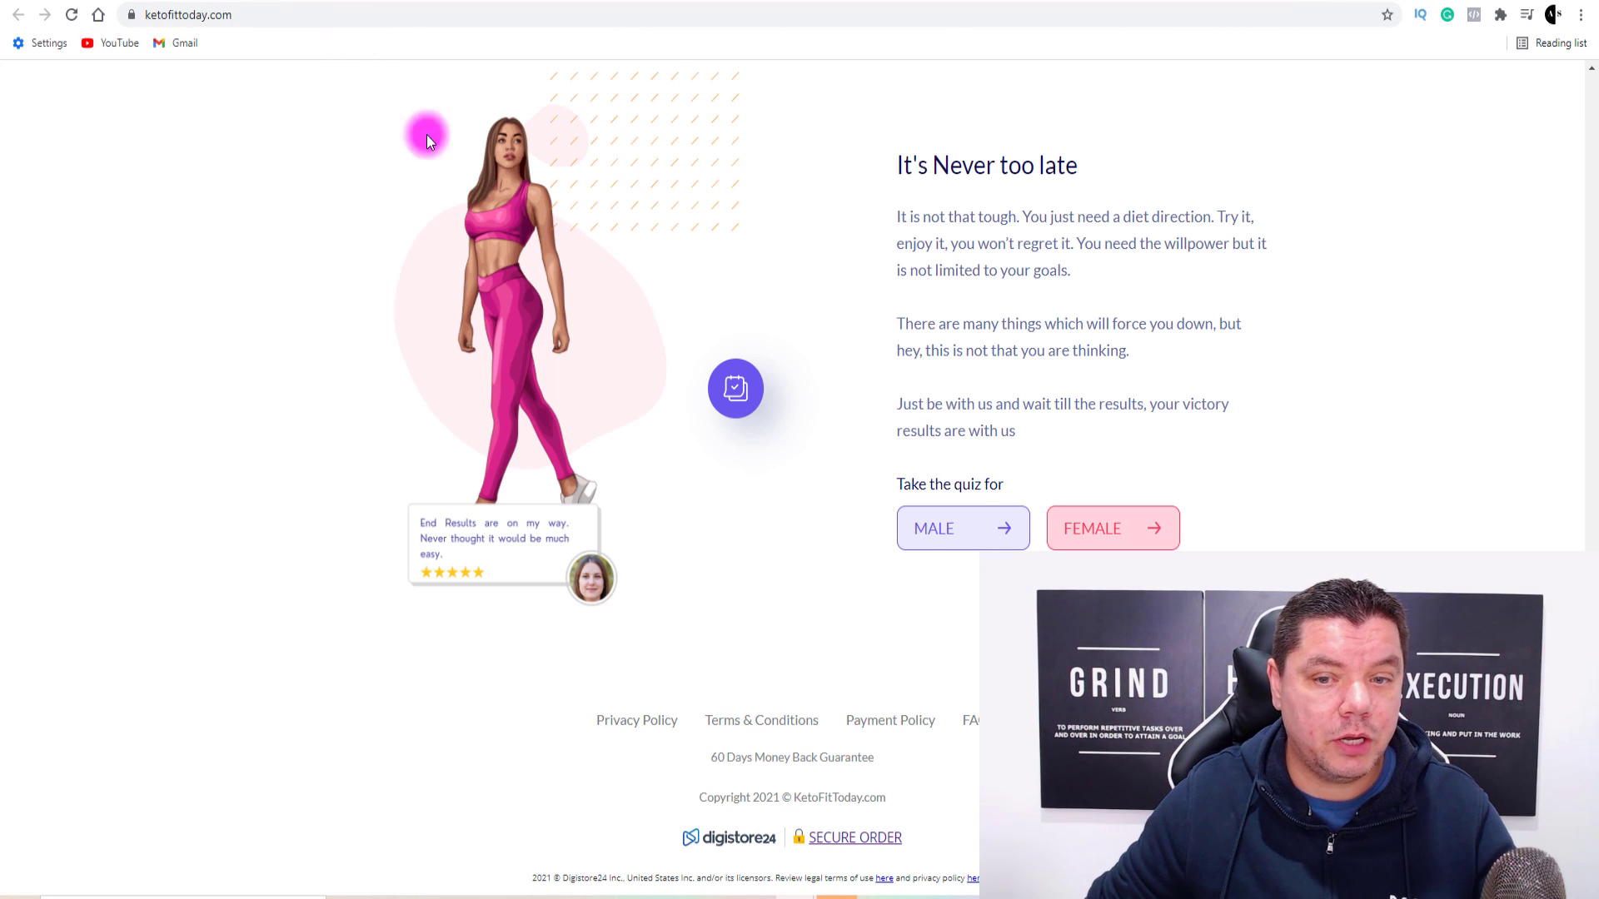
{"action": "left_click", "coordinate": [964, 530]}
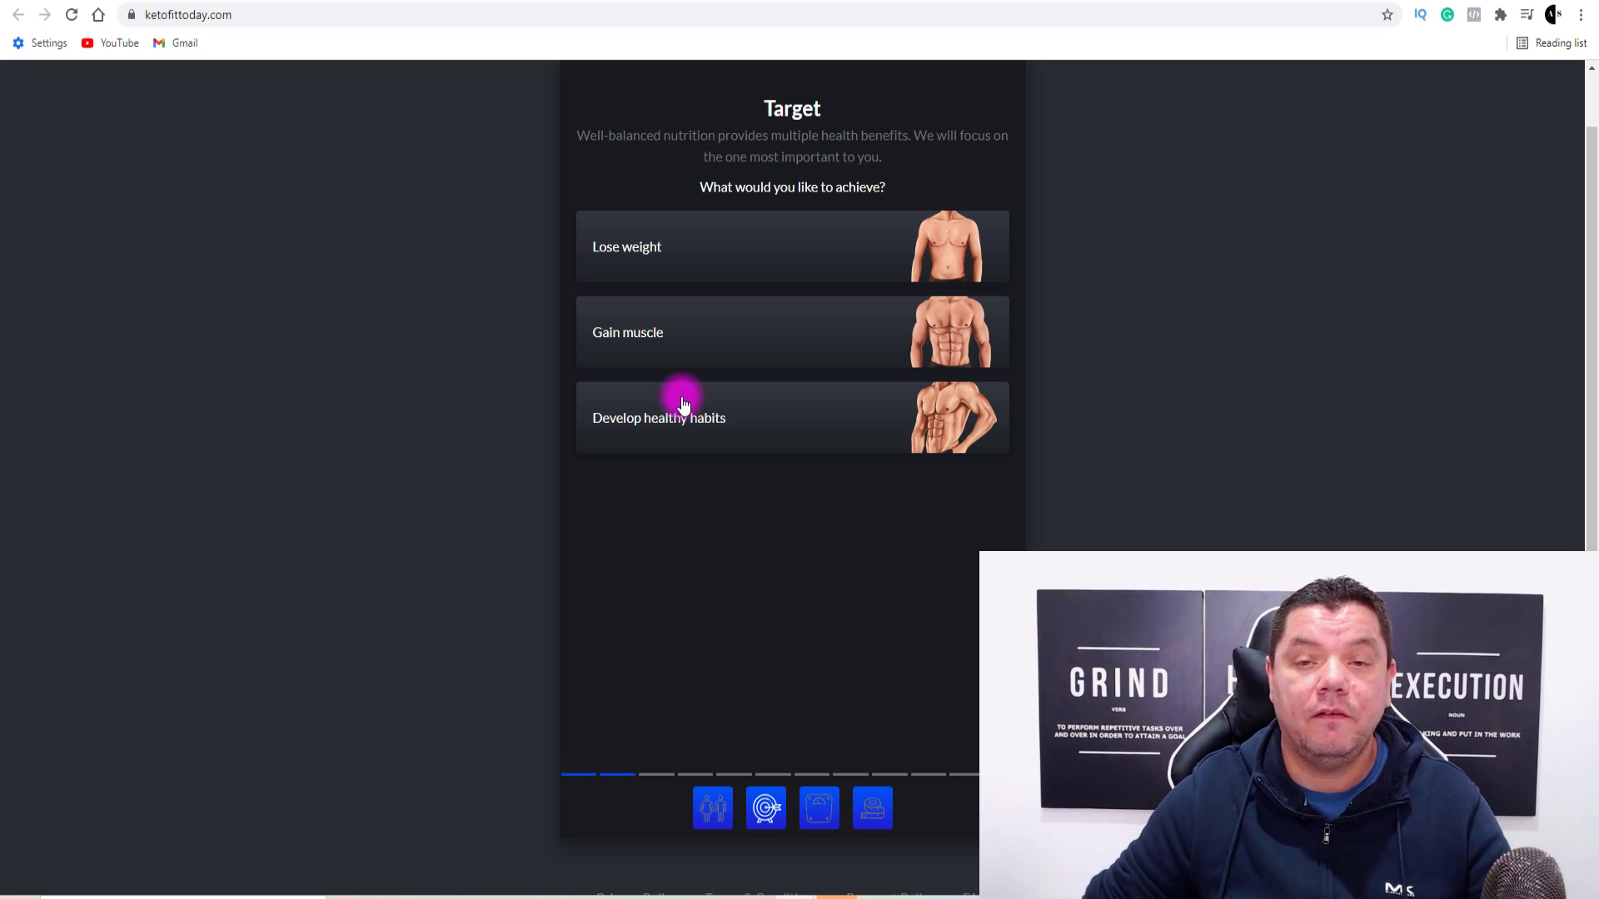
{"action": "left_click", "coordinate": [913, 2]}
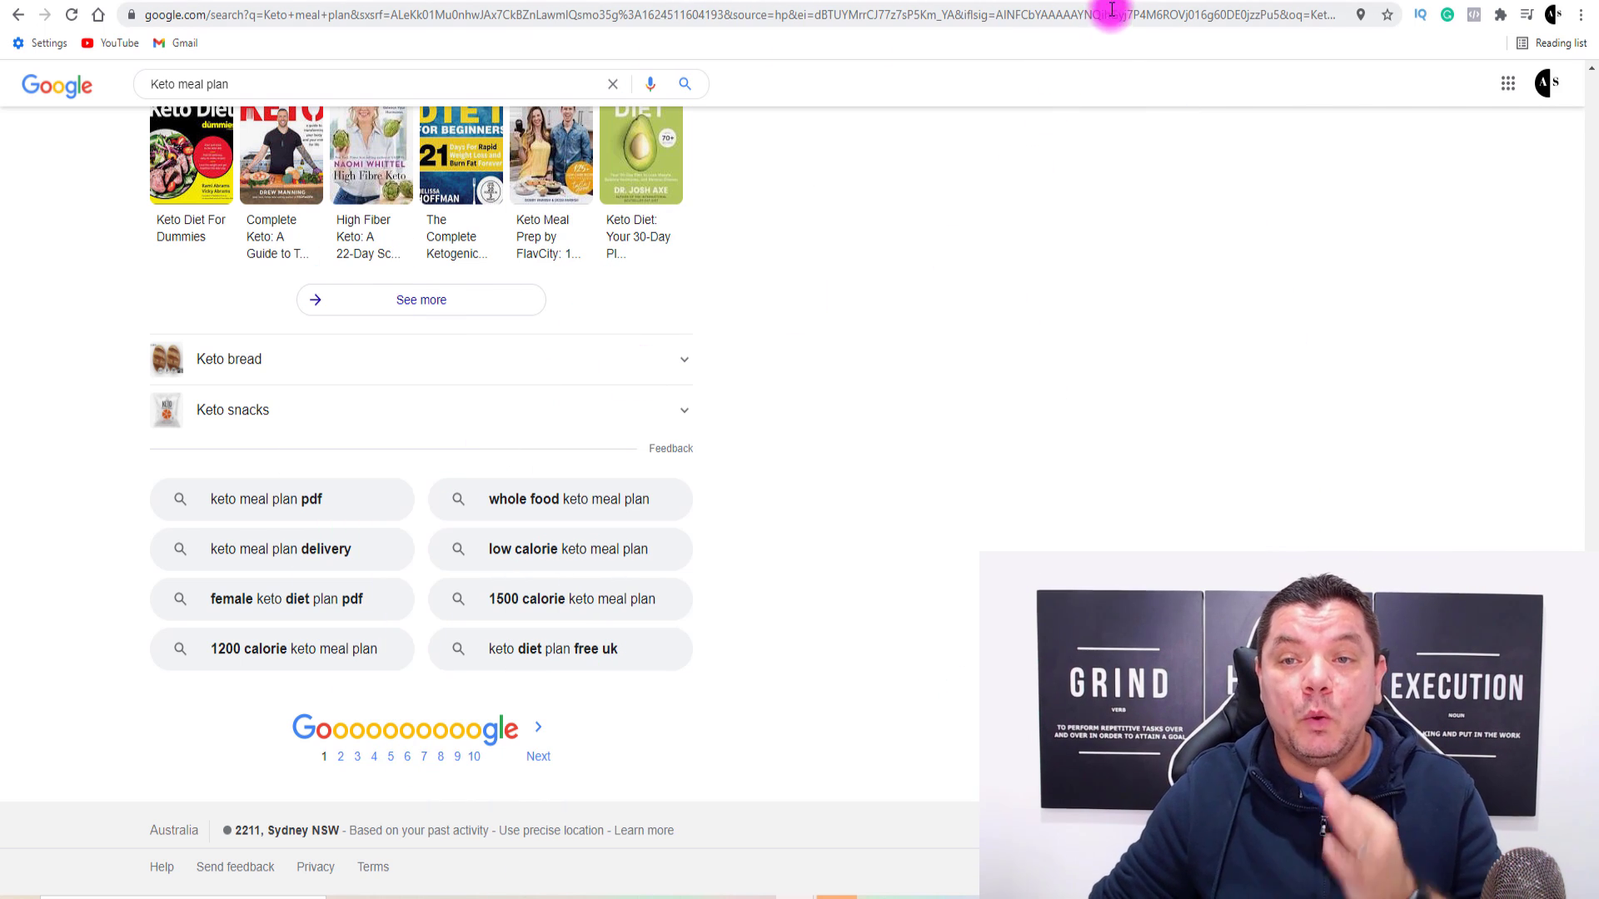
Switch to Medium and start writing a new story from the account profile.
{"action": "left_click", "coordinate": [1114, 0]}
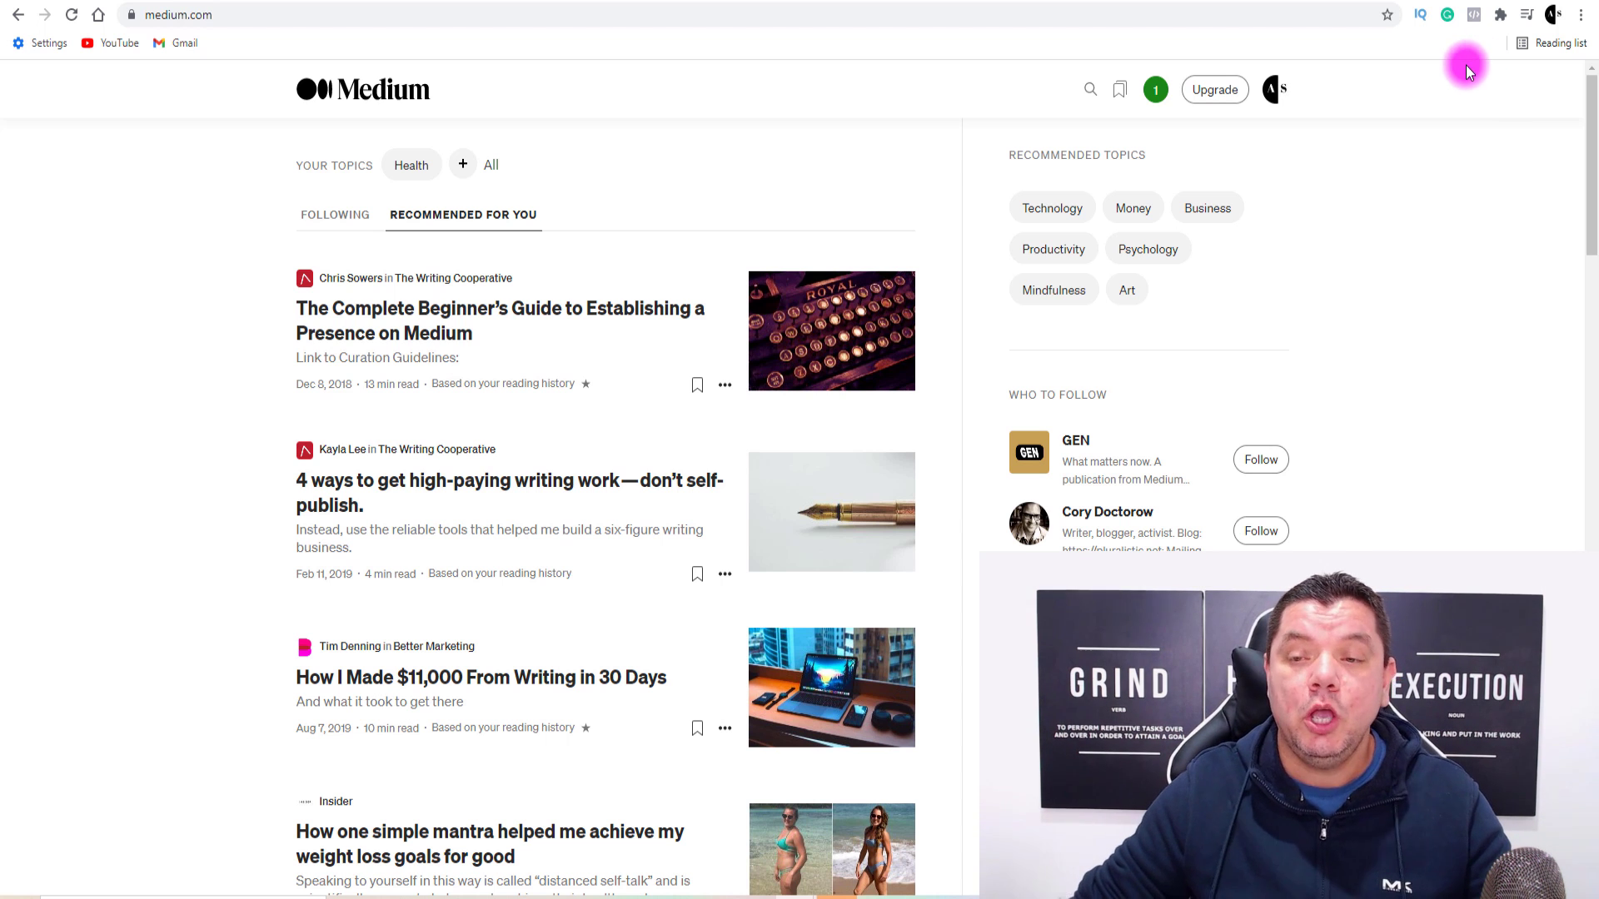
{"action": "left_click", "coordinate": [1275, 90]}
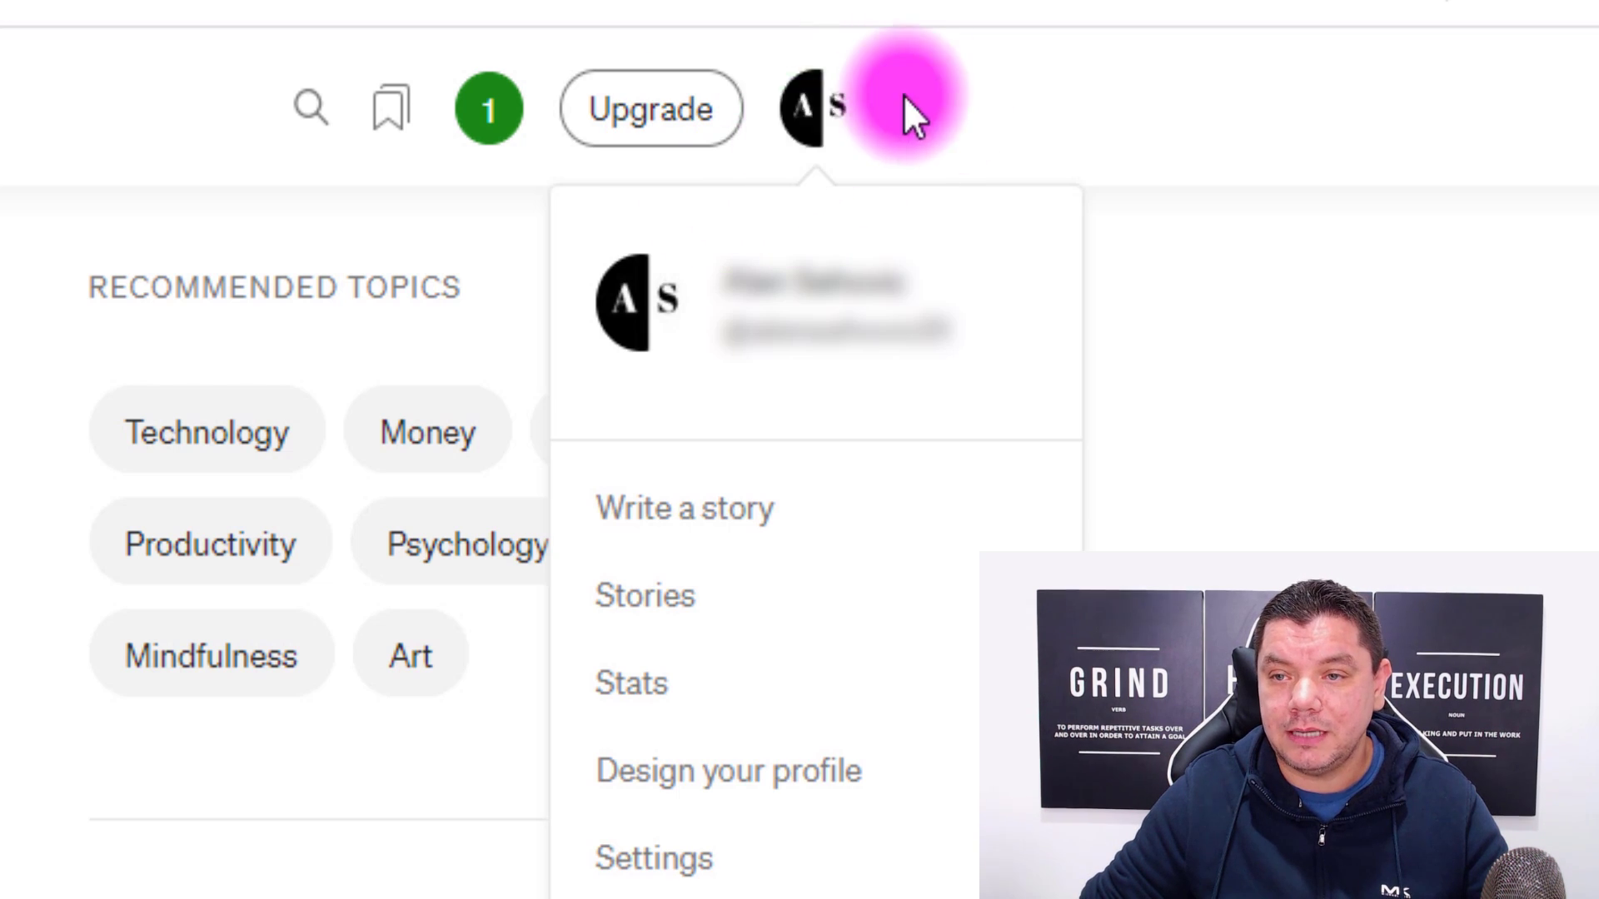
{"action": "left_click", "coordinate": [721, 510]}
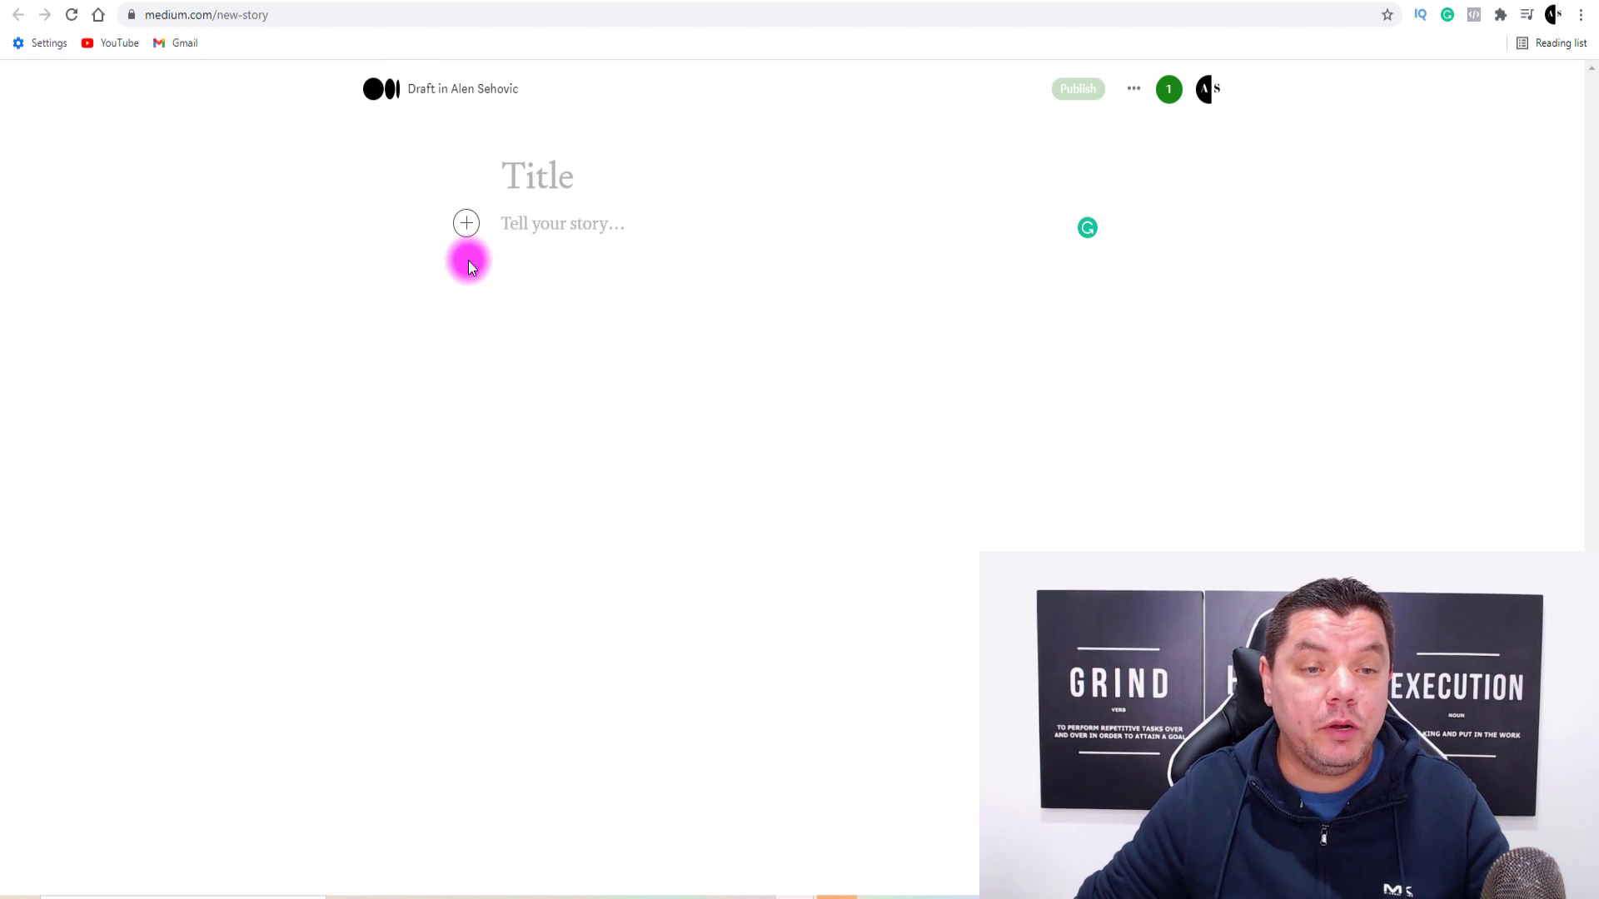
Switch to the finished "BEST KETO MEAL PLAN STRATEGY TO LOSE WEIGHT." draft and examine its text, images and KetoFit affiliate link.
{"action": "key", "text": "ctrl+v"}
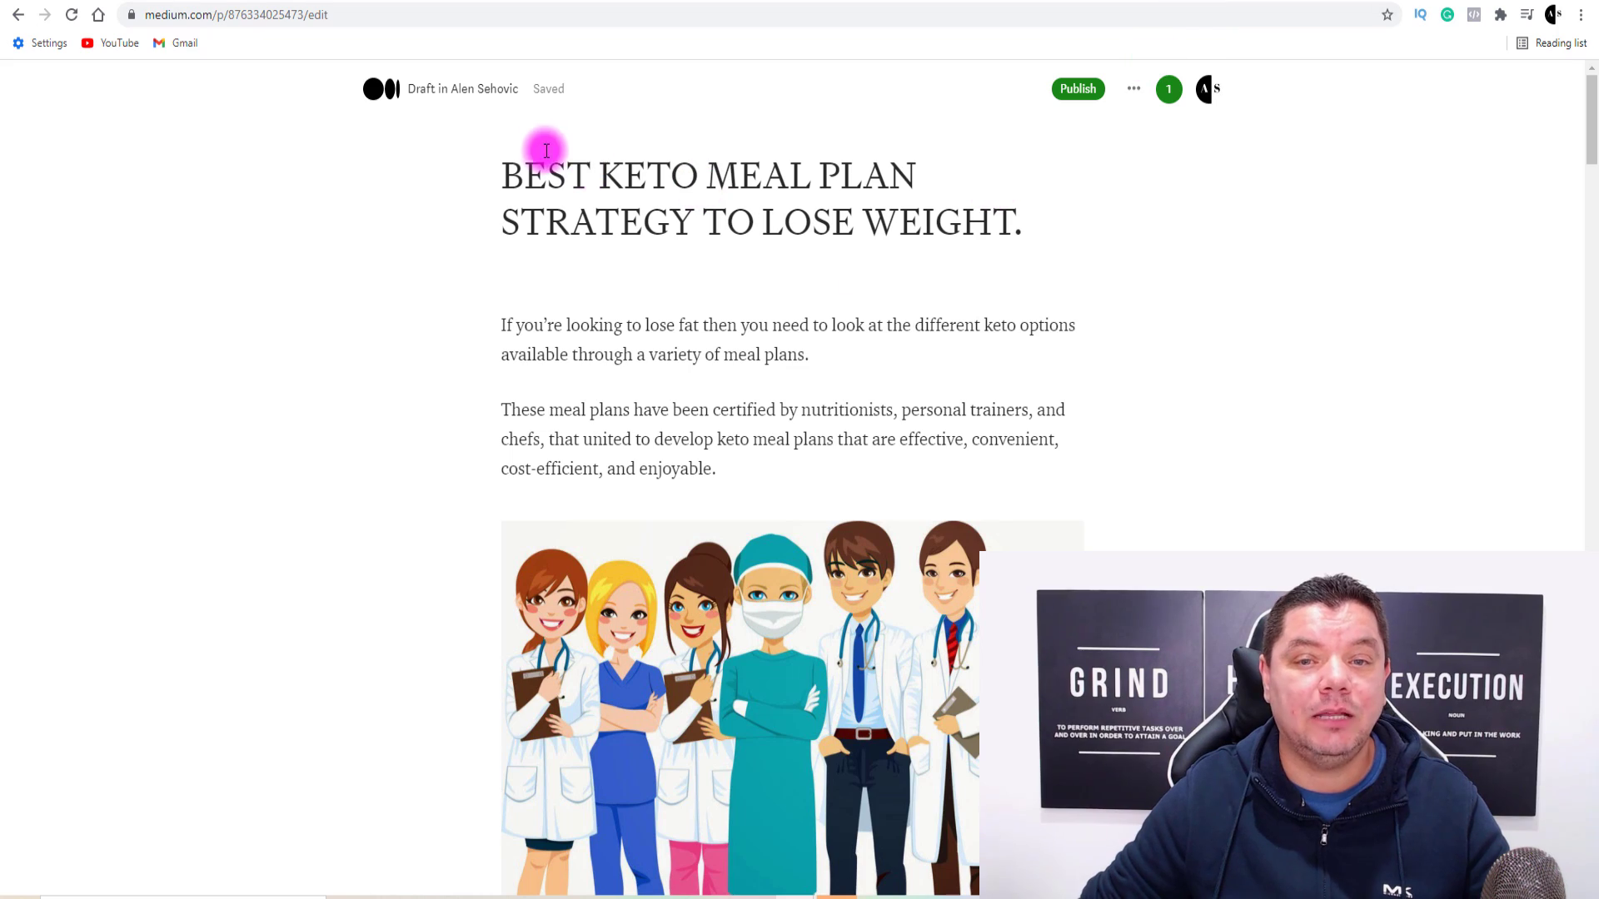
{"action": "scroll", "coordinate": [587, 188], "scroll_direction": "down", "scroll_amount": 4}
{"action": "scroll", "coordinate": [597, 198], "scroll_direction": "down", "scroll_amount": 20}
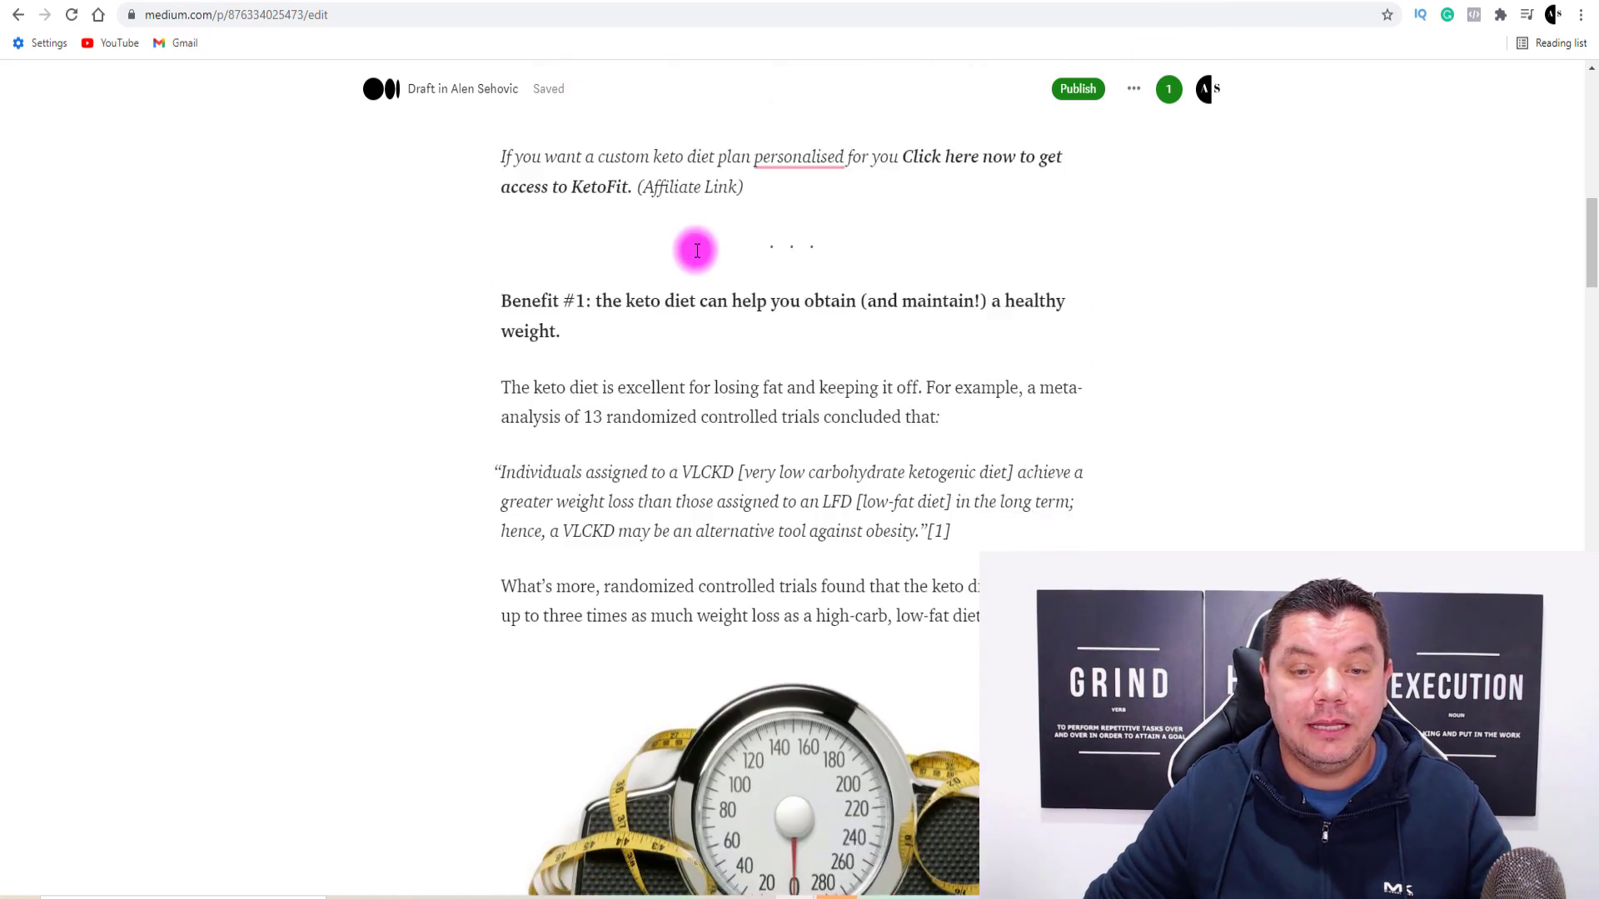
{"action": "scroll", "coordinate": [793, 263], "scroll_direction": "down", "scroll_amount": 10}
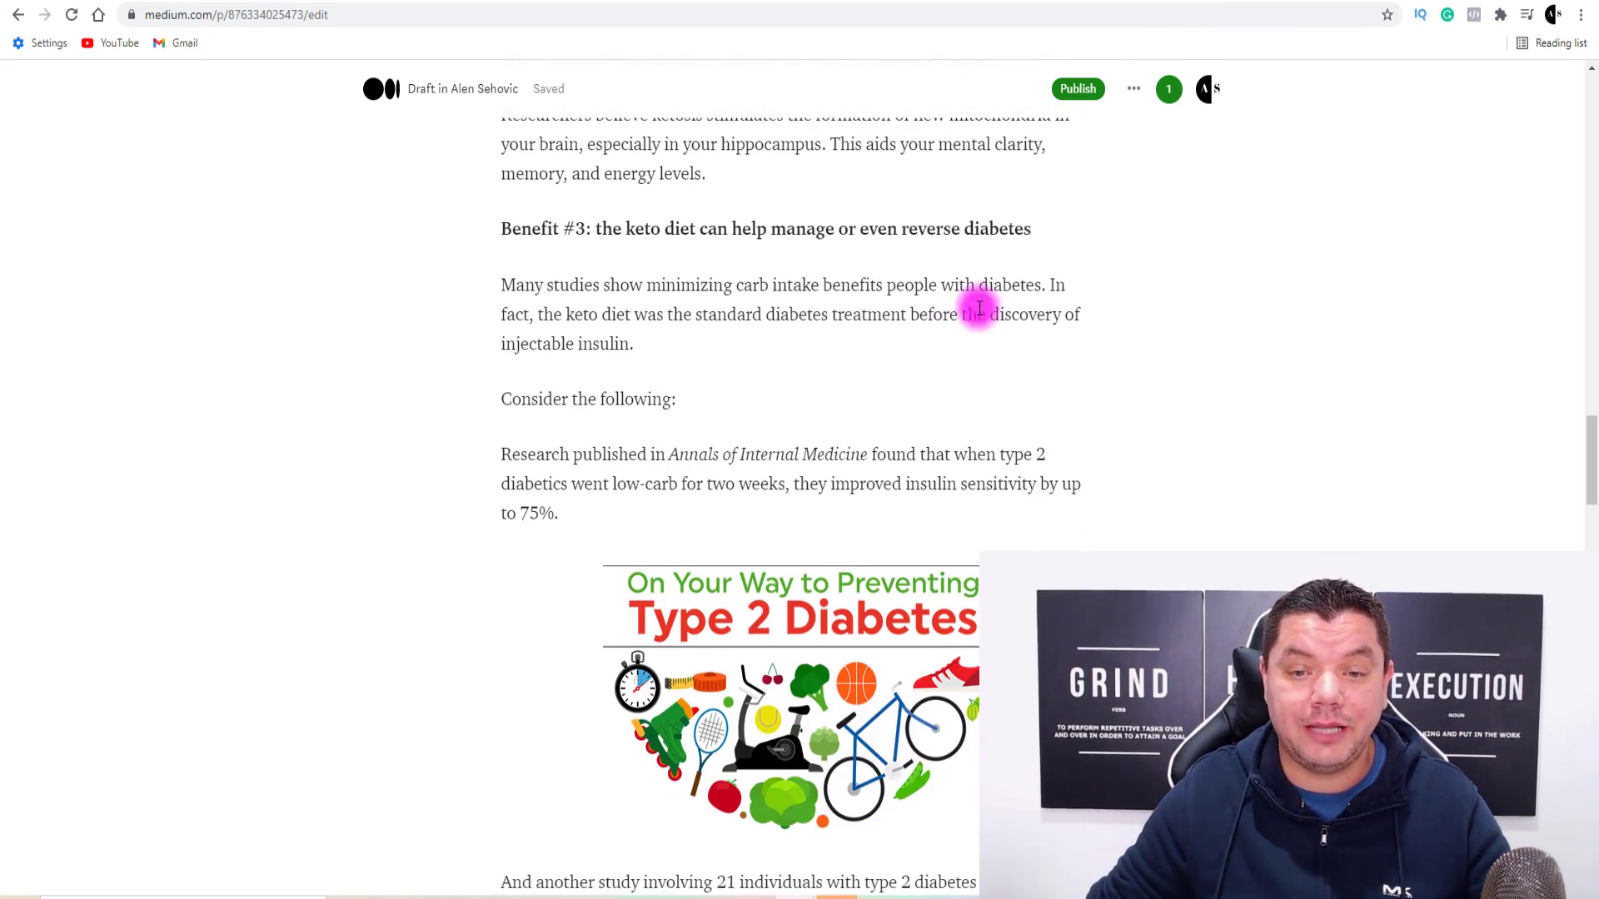
{"action": "left_click_drag", "start_coordinate": [1593, 452], "coordinate": [1593, 125]}
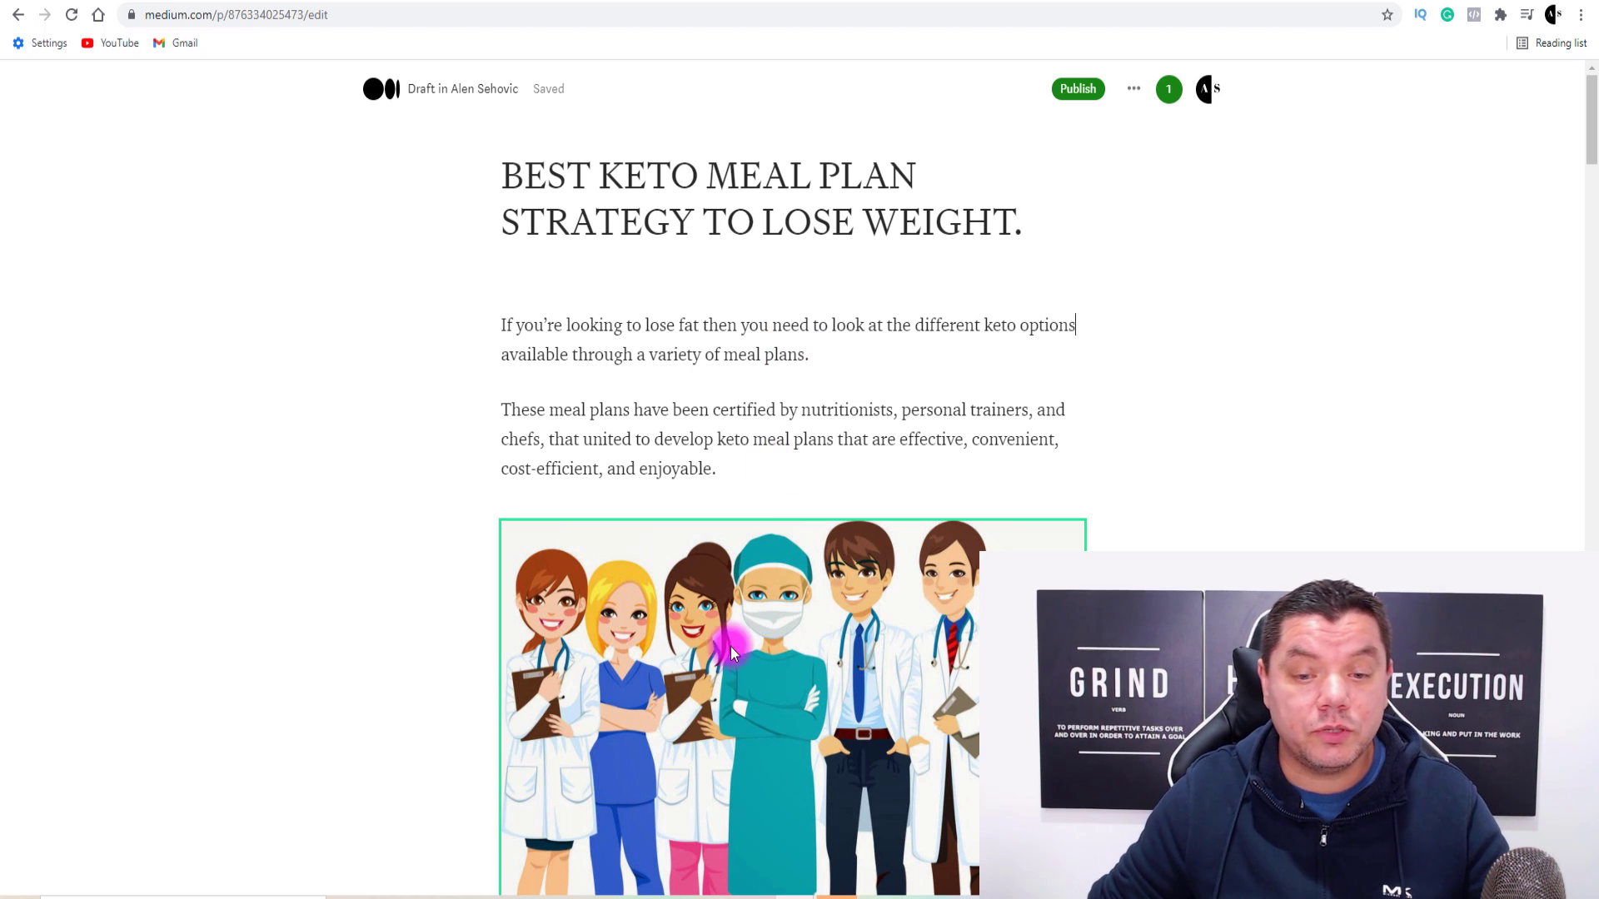
{"action": "scroll", "coordinate": [507, 260], "scroll_direction": "down", "scroll_amount": 8}
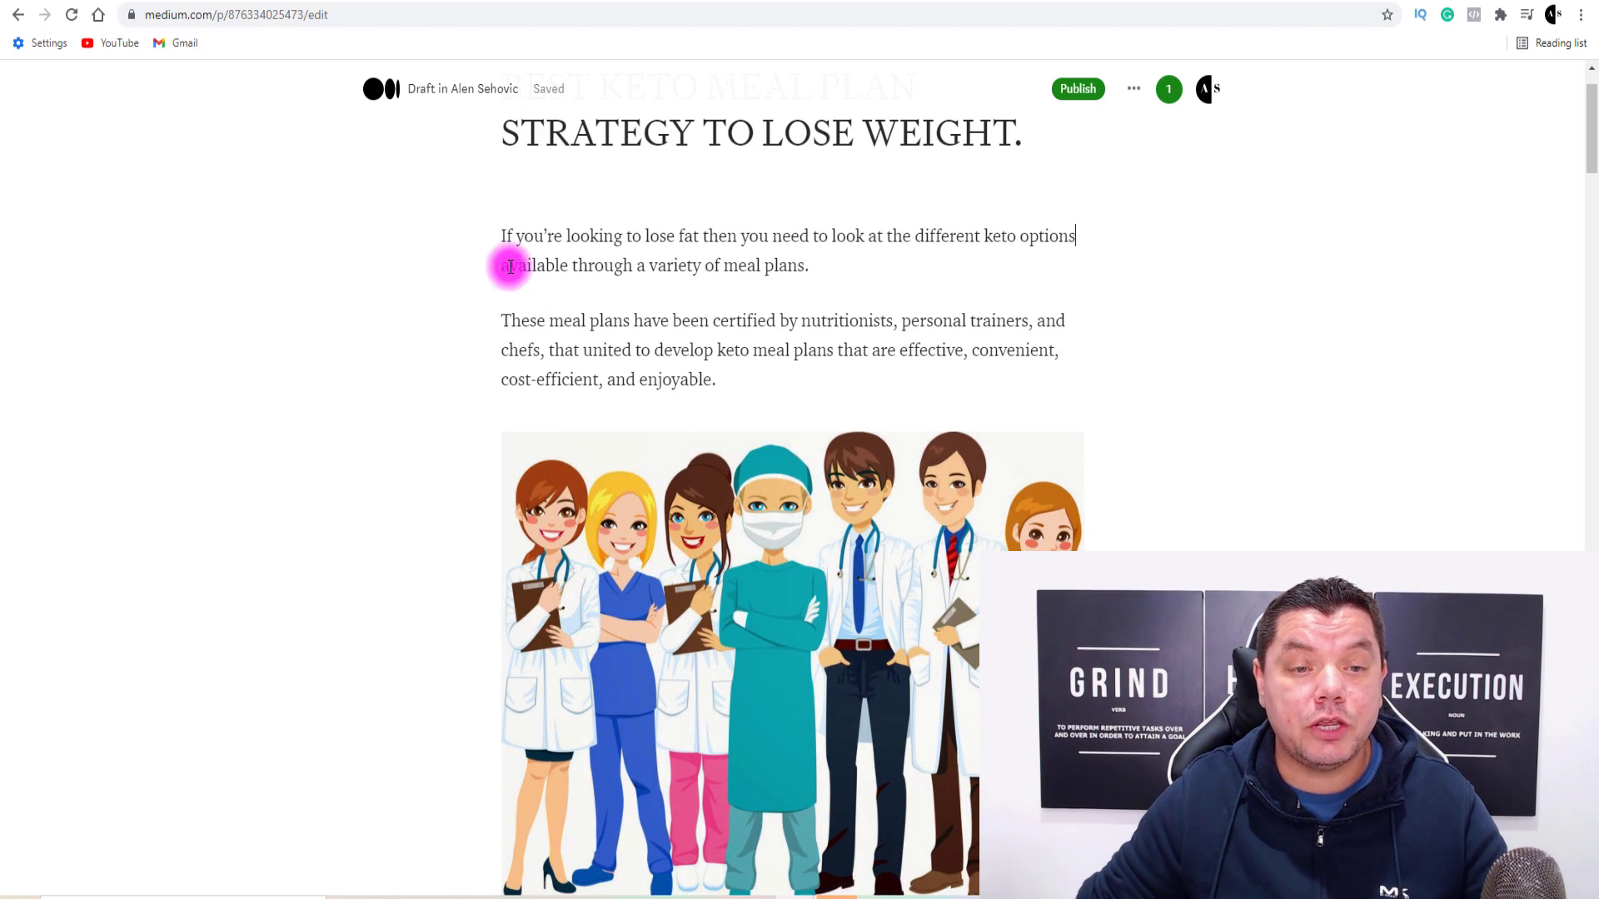
{"action": "scroll", "coordinate": [637, 563], "scroll_direction": "down", "scroll_amount": 6}
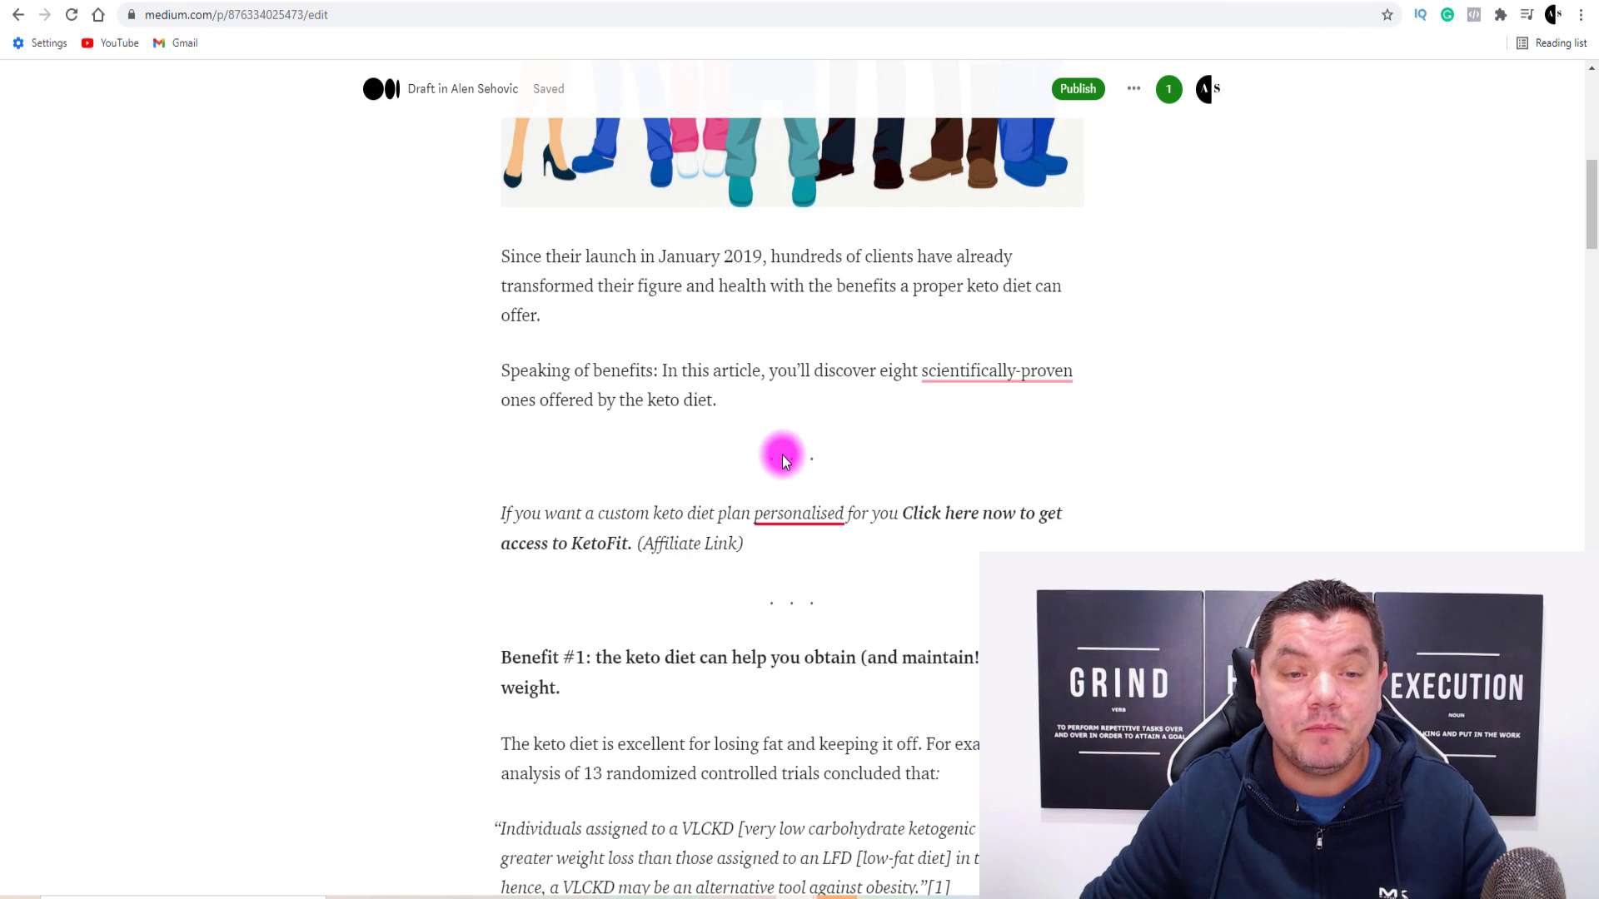
{"action": "scroll", "coordinate": [746, 483], "scroll_direction": "up", "scroll_amount": 14}
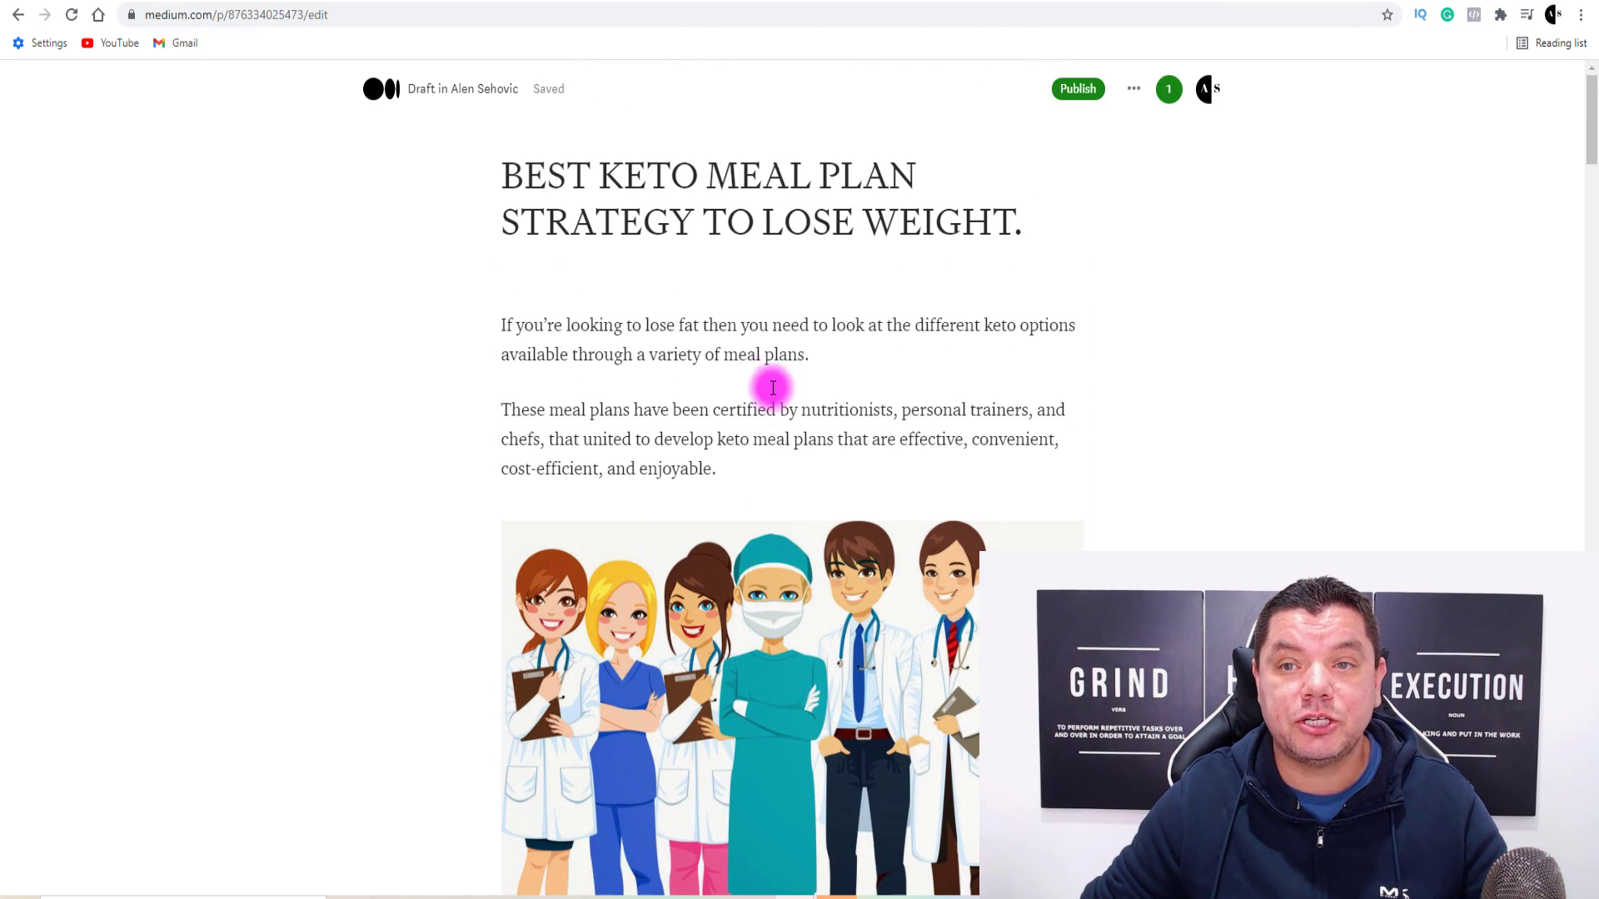
Switch to the KetoFit affiliate site and look through its home page and the promotional material under Affiliate Tools.
{"action": "left_click", "coordinate": [367, 2]}
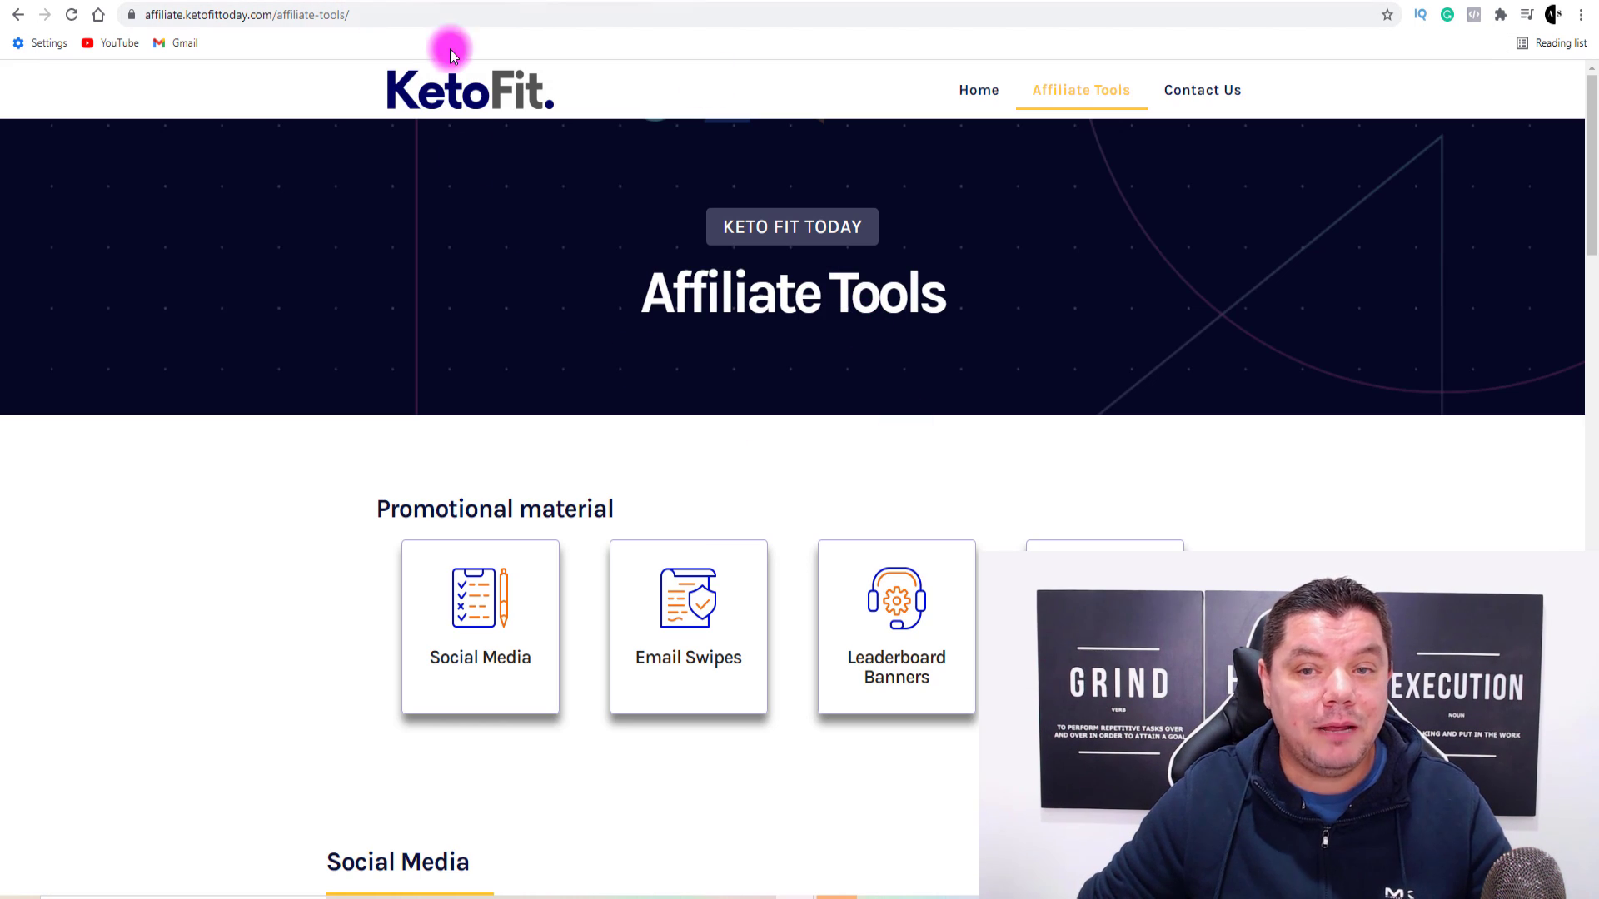
{"action": "left_click", "coordinate": [974, 93]}
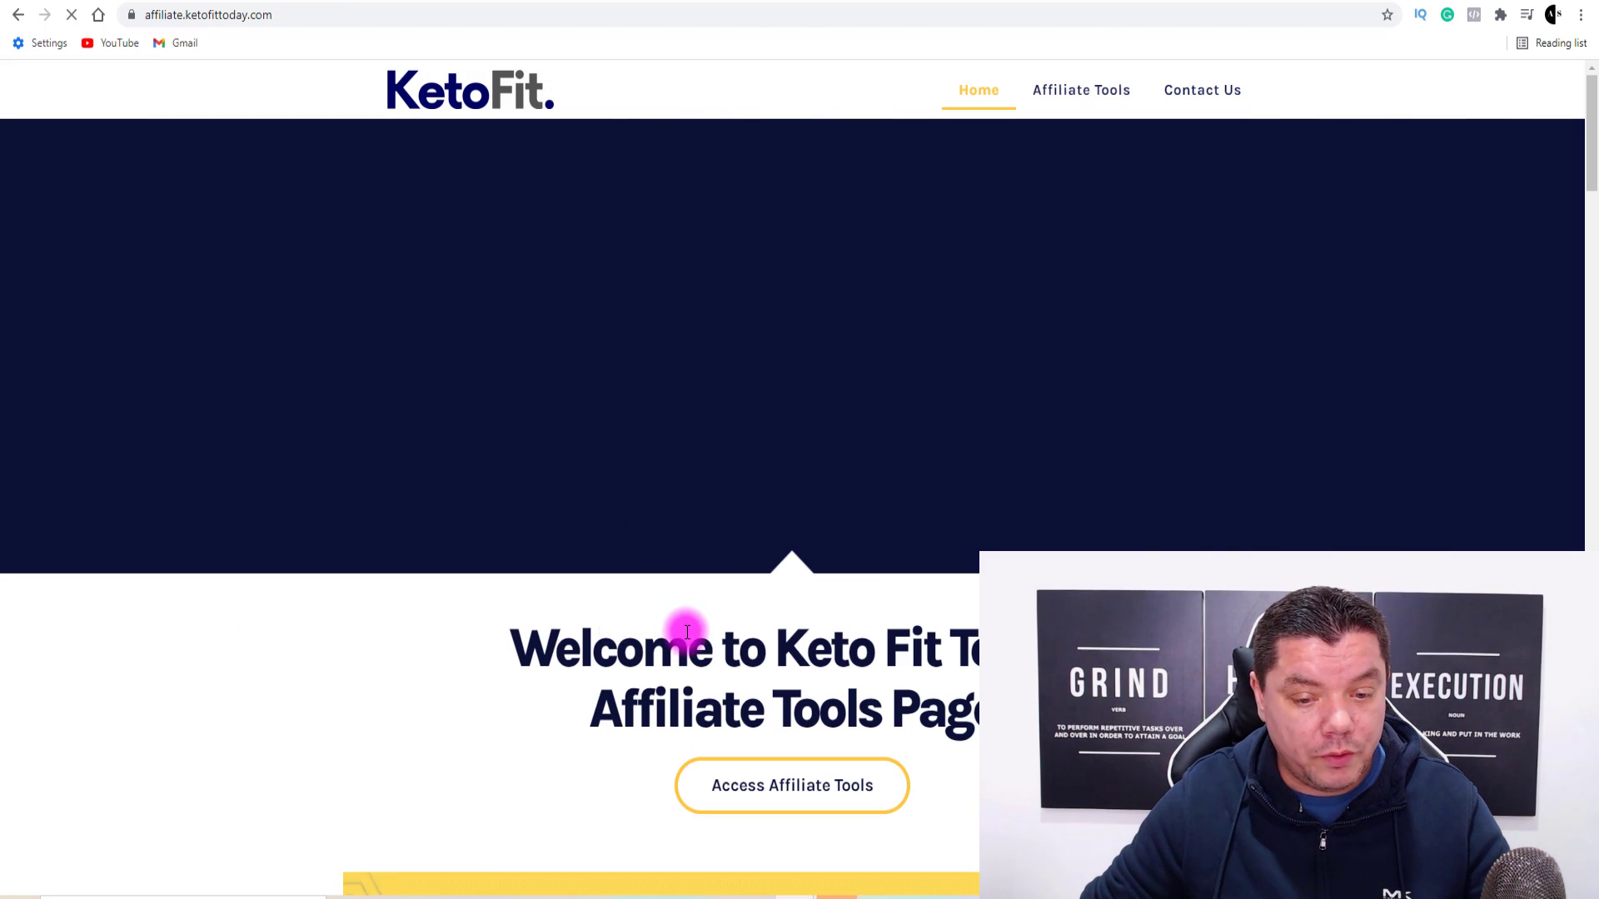
{"action": "scroll", "coordinate": [716, 608], "scroll_direction": "down", "scroll_amount": 5}
{"action": "scroll", "coordinate": [732, 598], "scroll_direction": "up", "scroll_amount": 5}
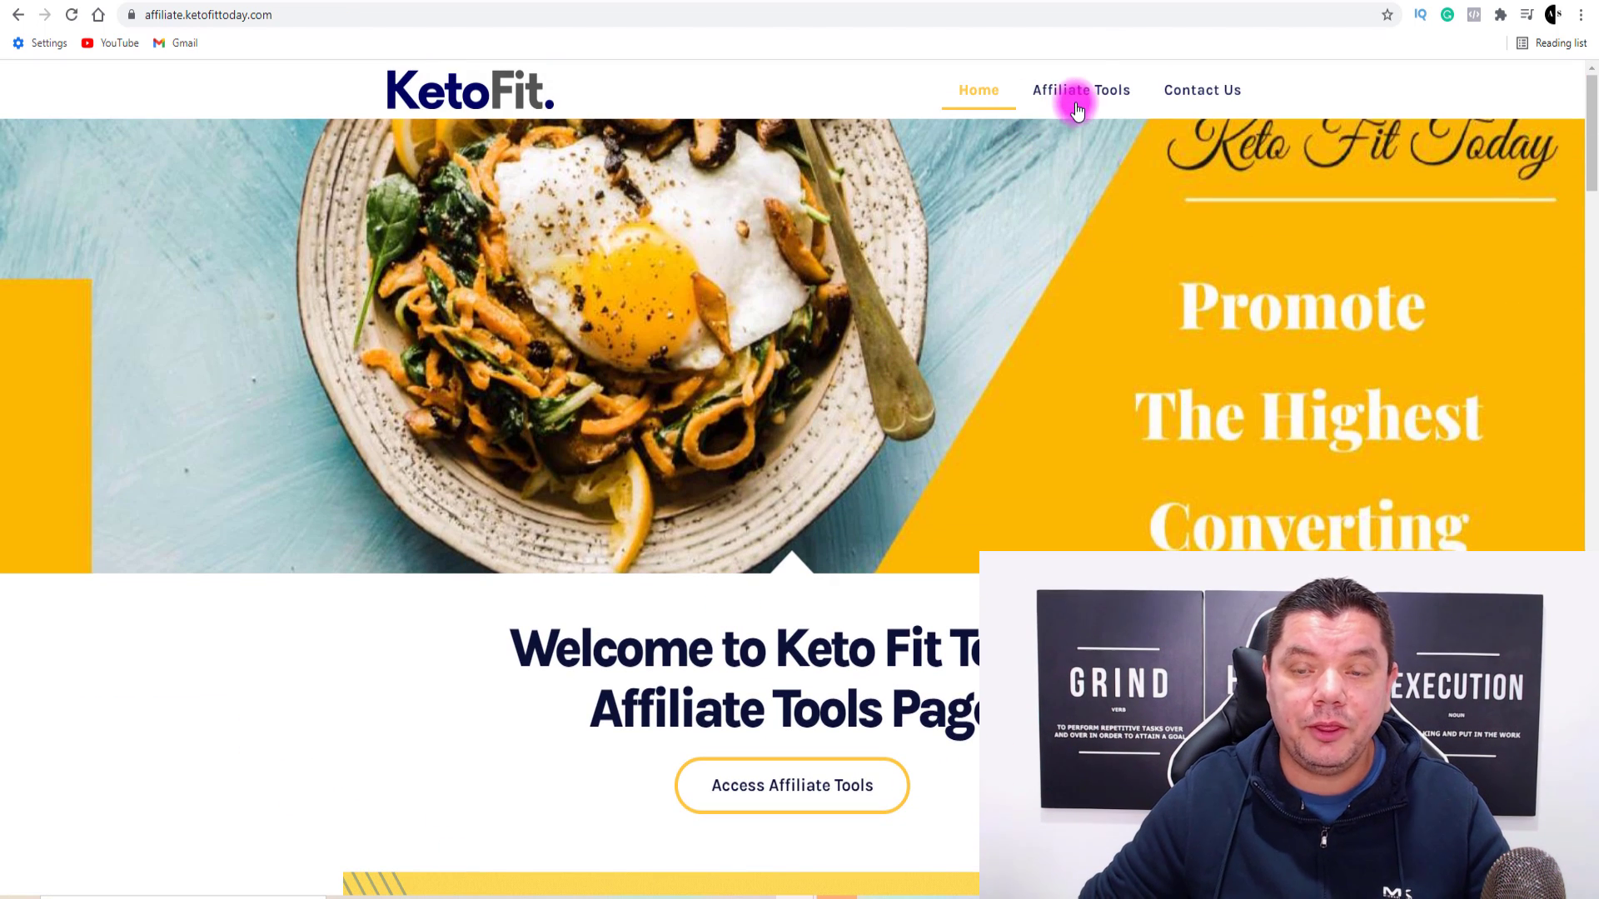
{"action": "scroll", "coordinate": [1085, 242], "scroll_direction": "down", "scroll_amount": 5}
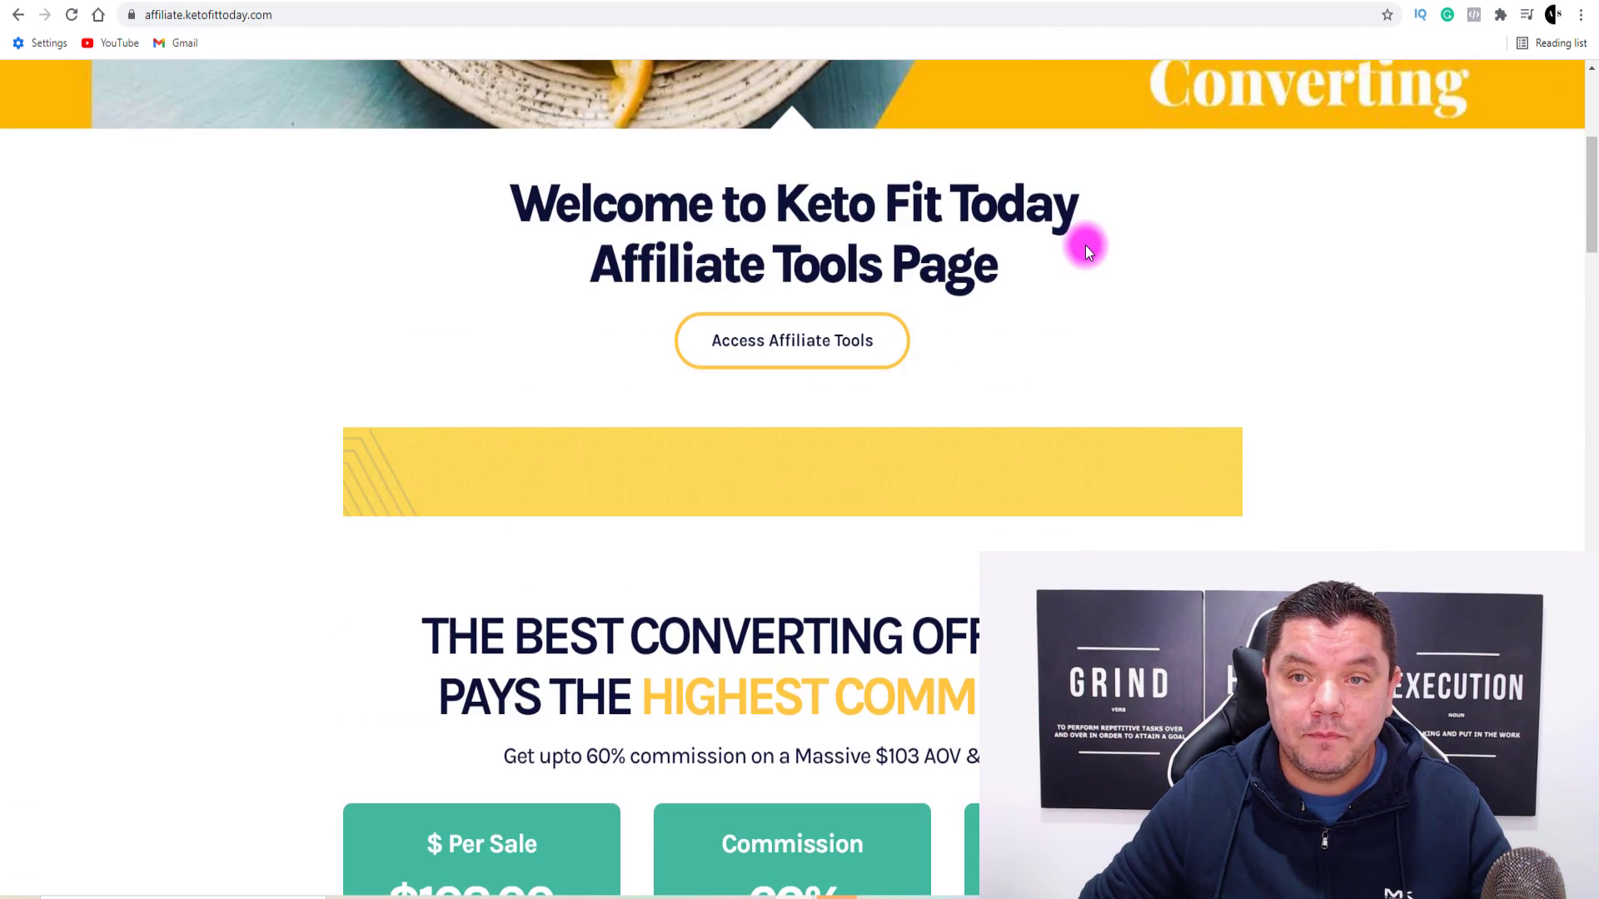
{"action": "scroll", "coordinate": [1085, 167], "scroll_direction": "up", "scroll_amount": 5}
{"action": "left_click", "coordinate": [1080, 93]}
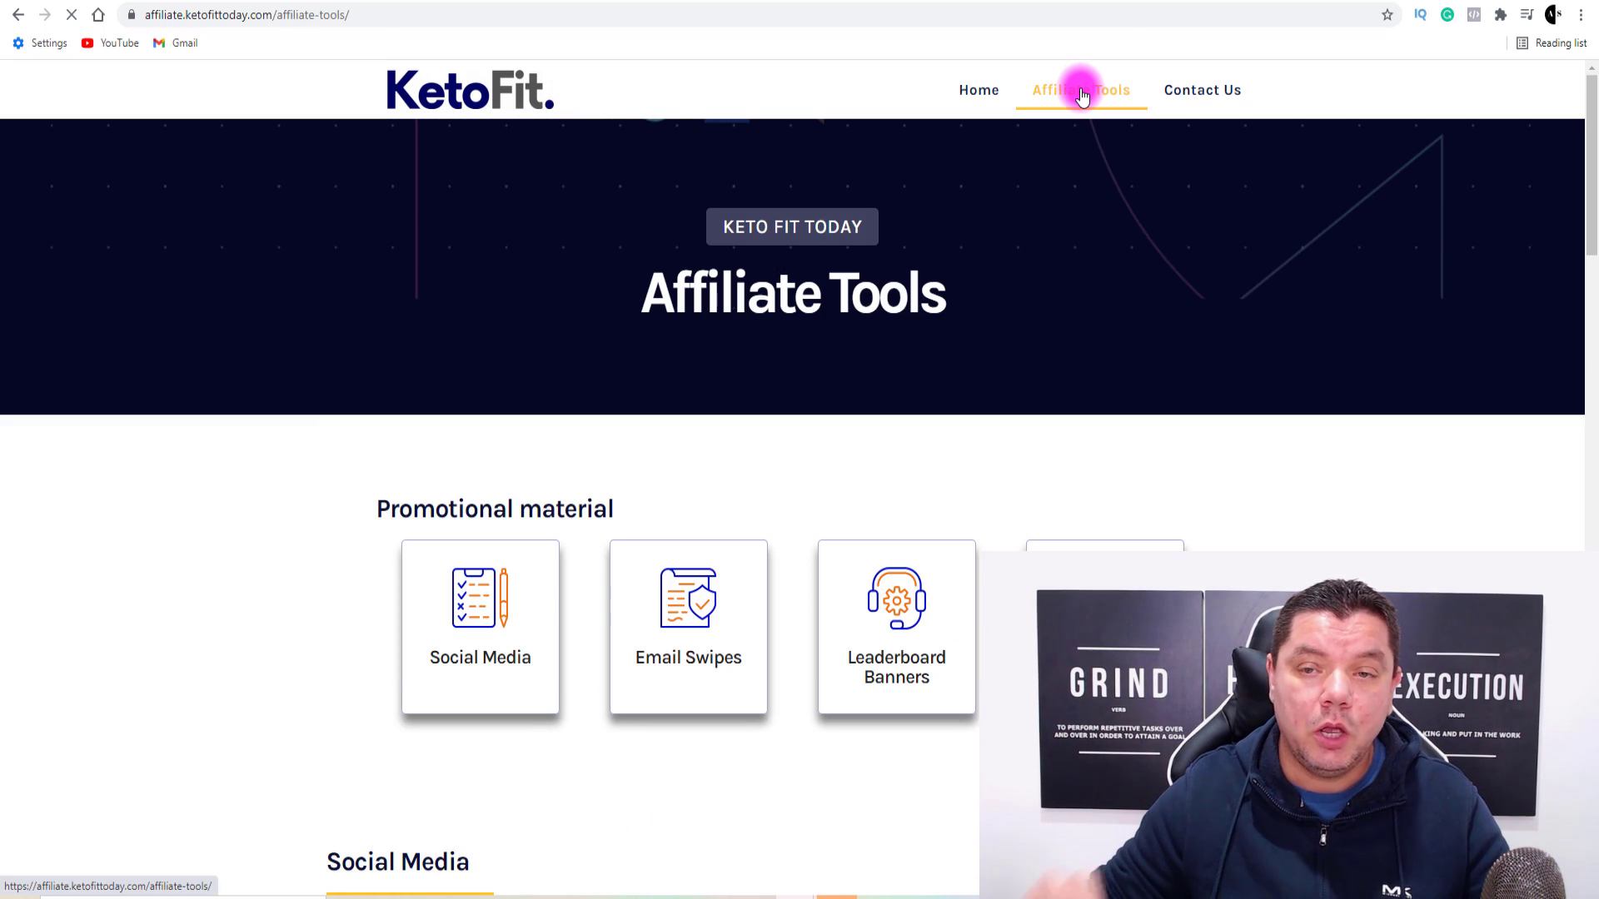
{"action": "scroll", "coordinate": [966, 435], "scroll_direction": "down", "scroll_amount": 2}
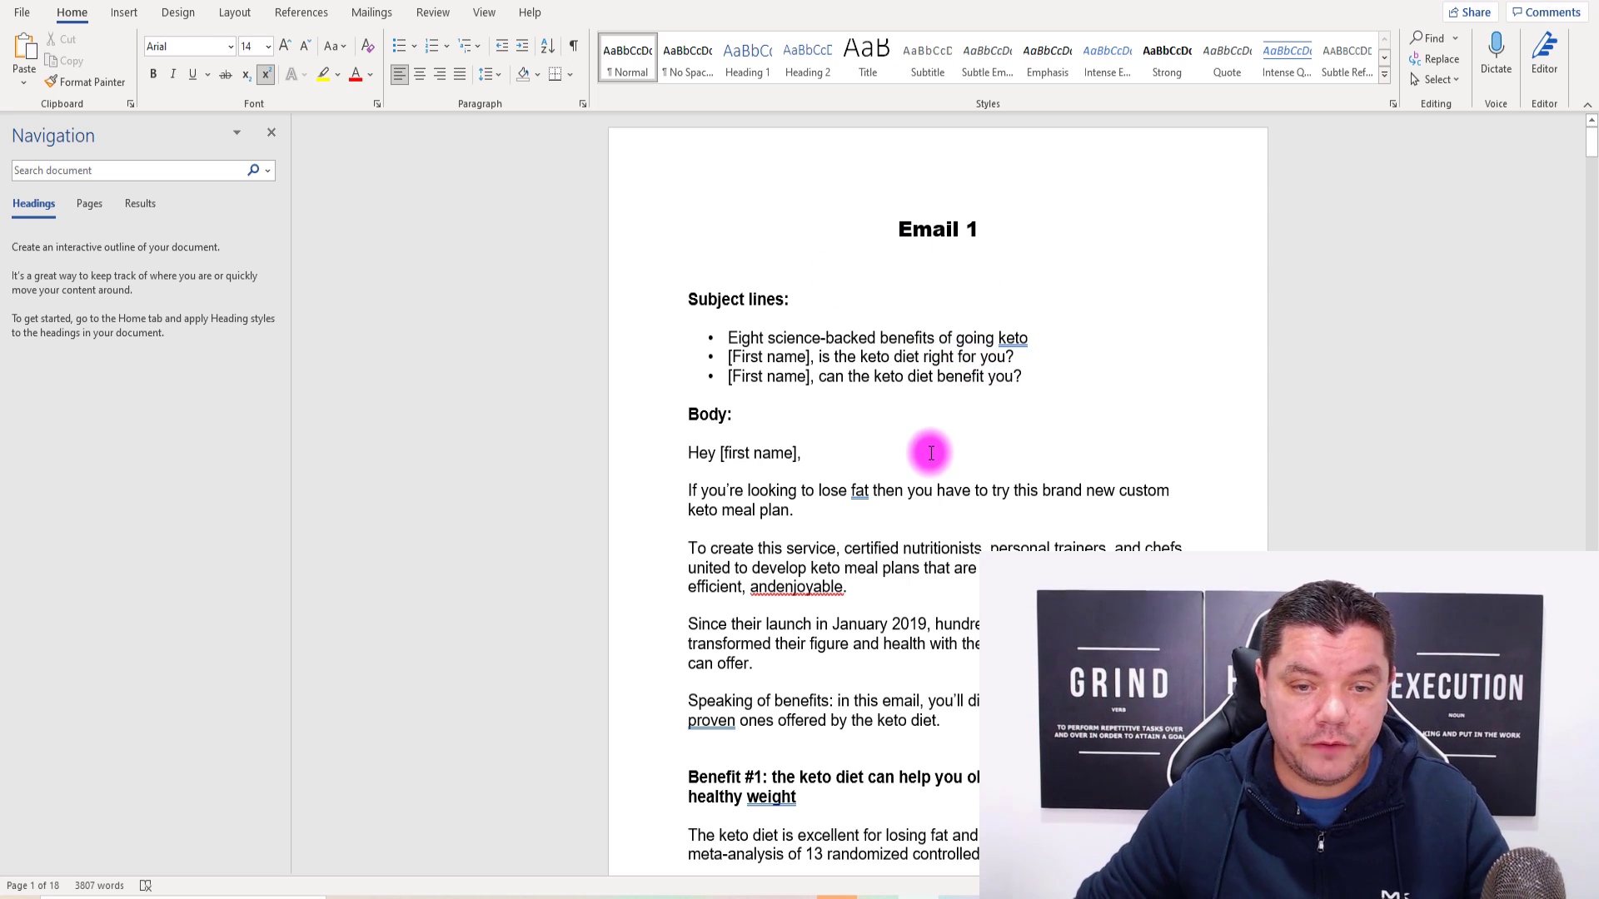
In the email swipes Word document, copy Email 1's body from "If you're looking to lose fat" through "Click the link below to get started.".
{"action": "scroll", "coordinate": [910, 417], "scroll_direction": "down", "scroll_amount": 4}
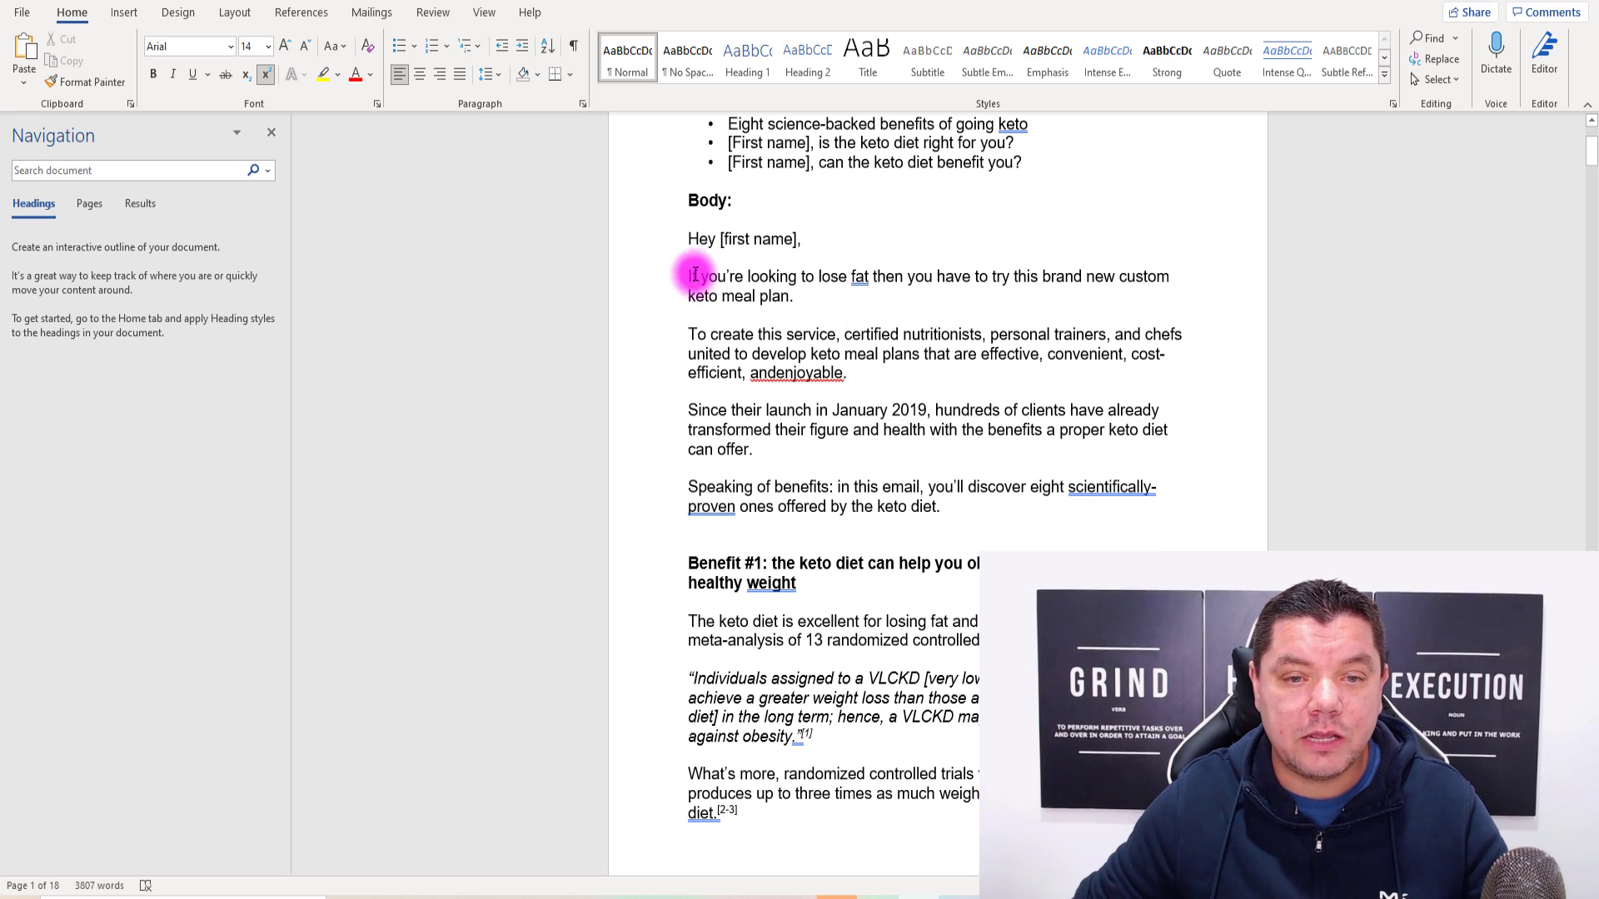
{"action": "left_click_drag", "start_coordinate": [692, 276], "coordinate": [941, 551]}
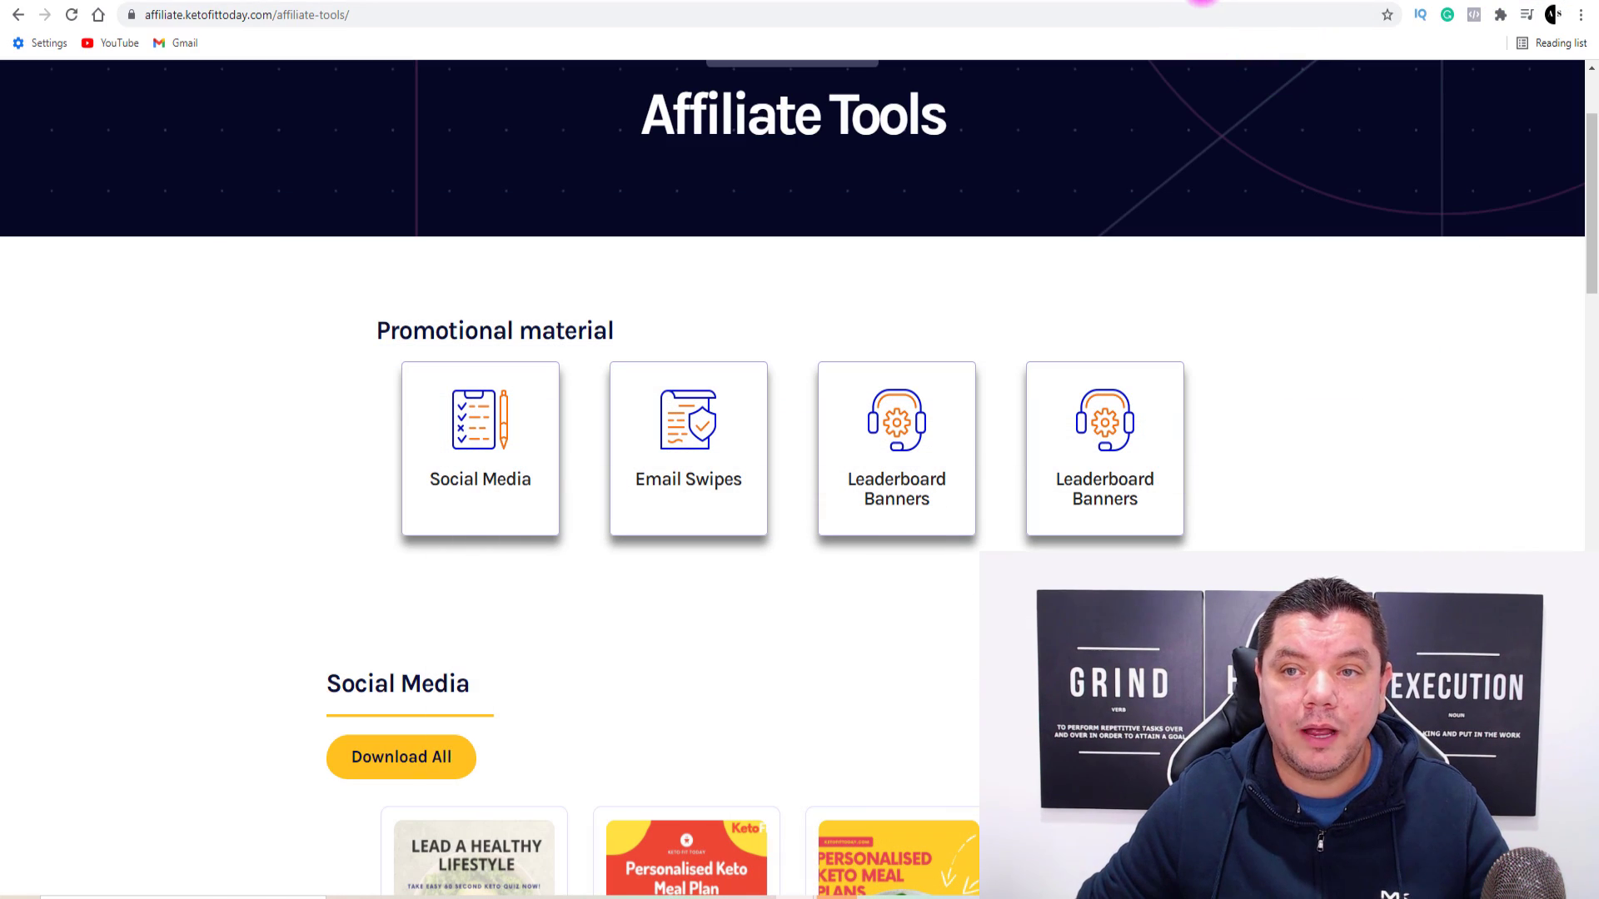
{"action": "left_click", "coordinate": [1202, 3]}
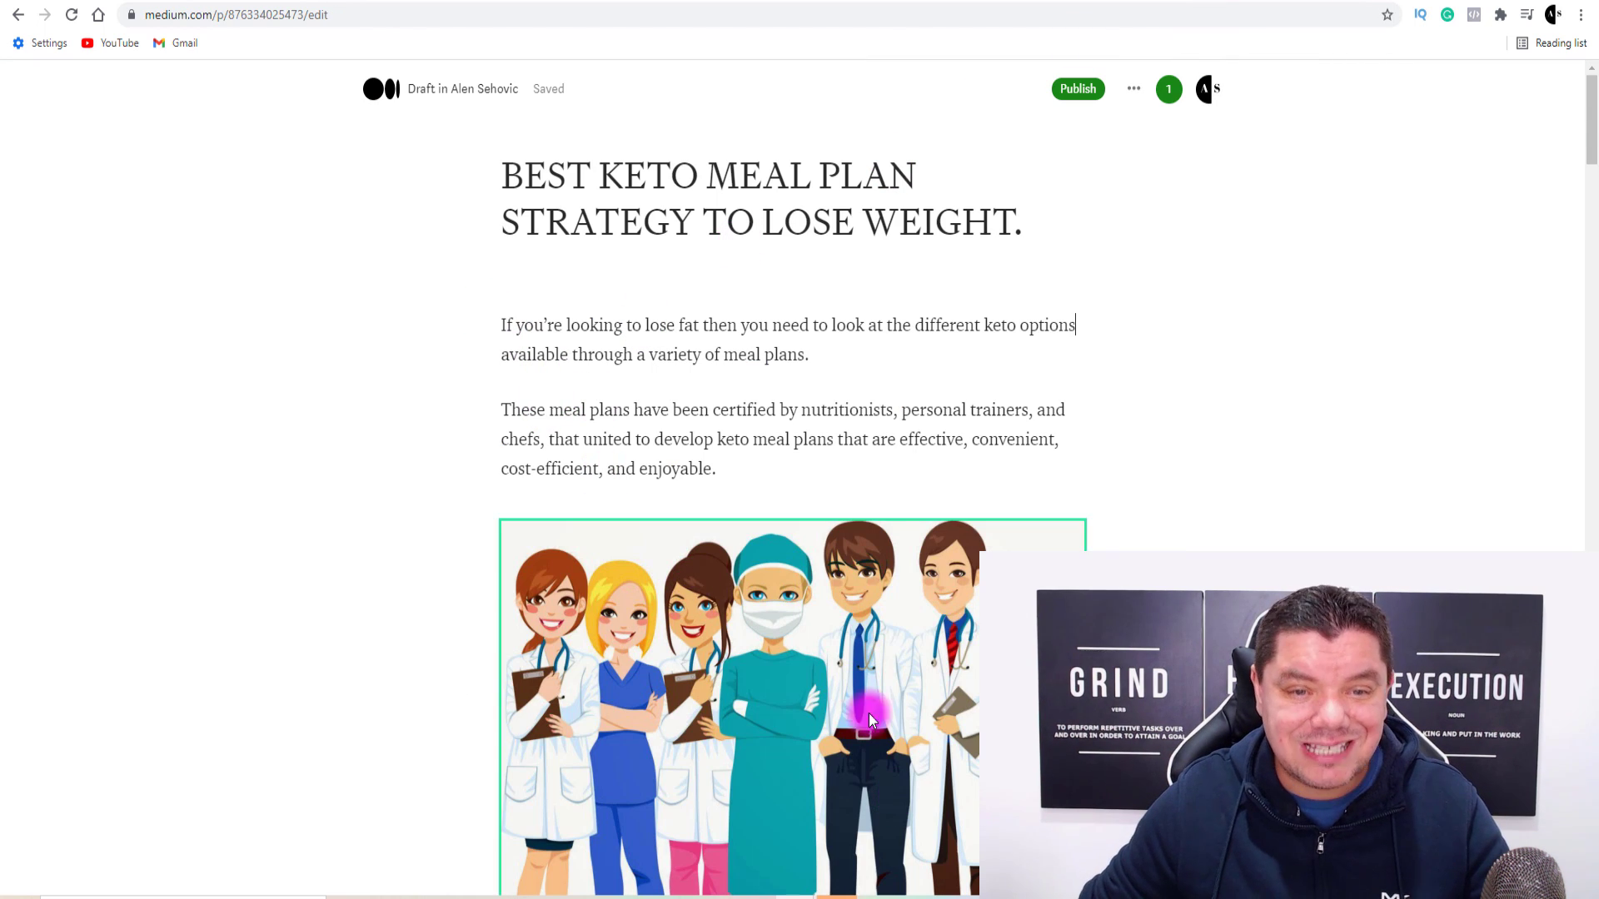
{"action": "left_click", "coordinate": [1171, 7]}
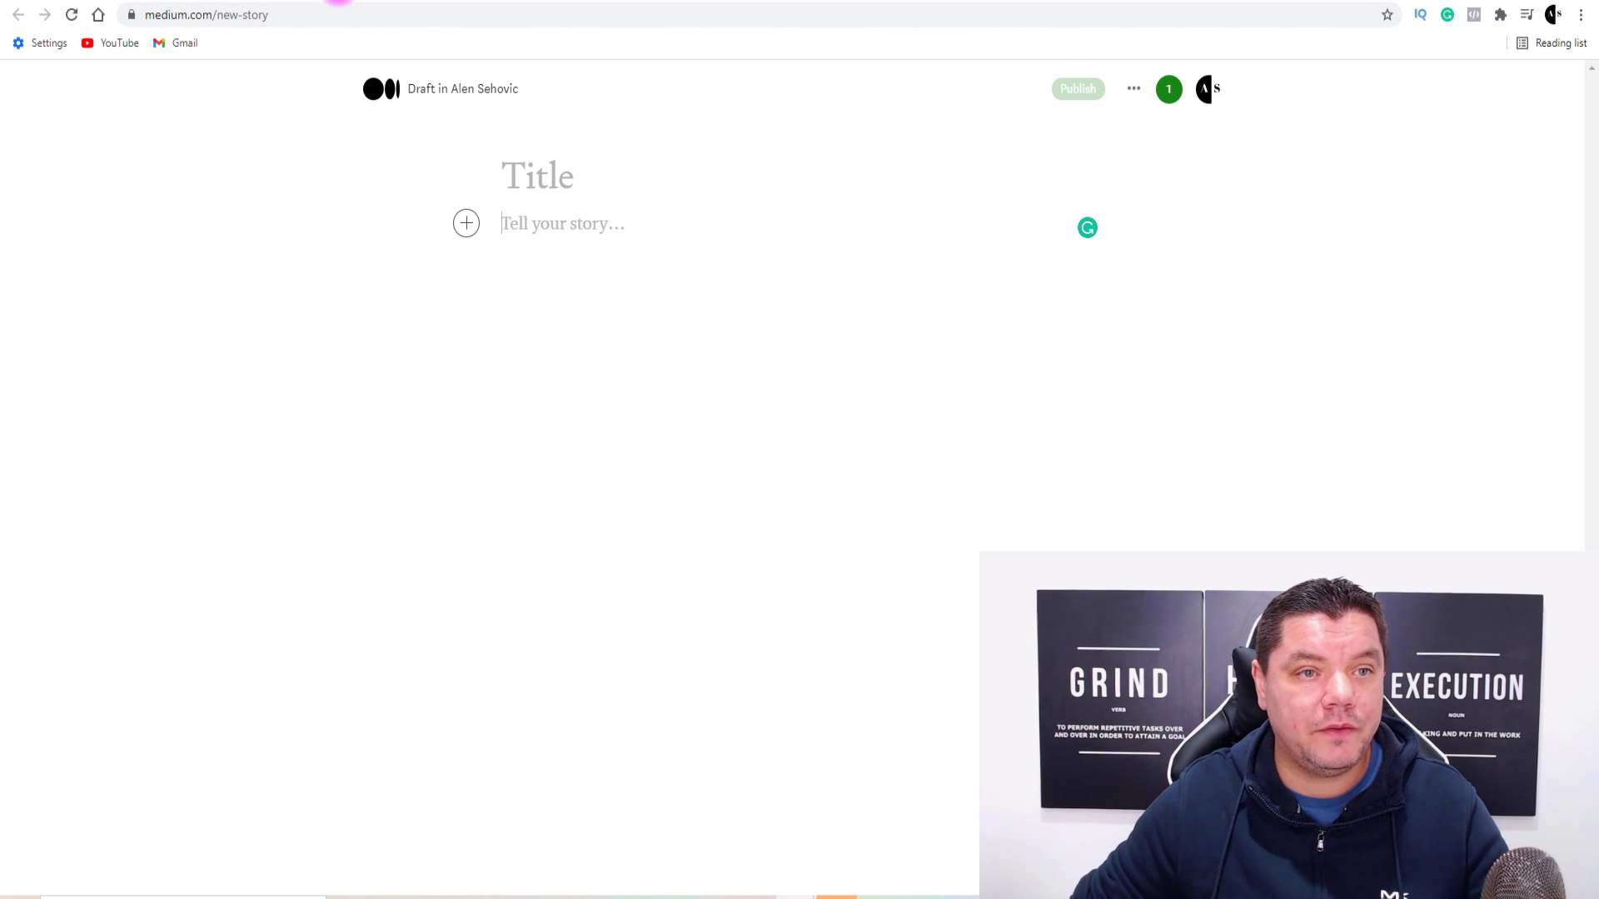
{"action": "left_click", "coordinate": [368, 1]}
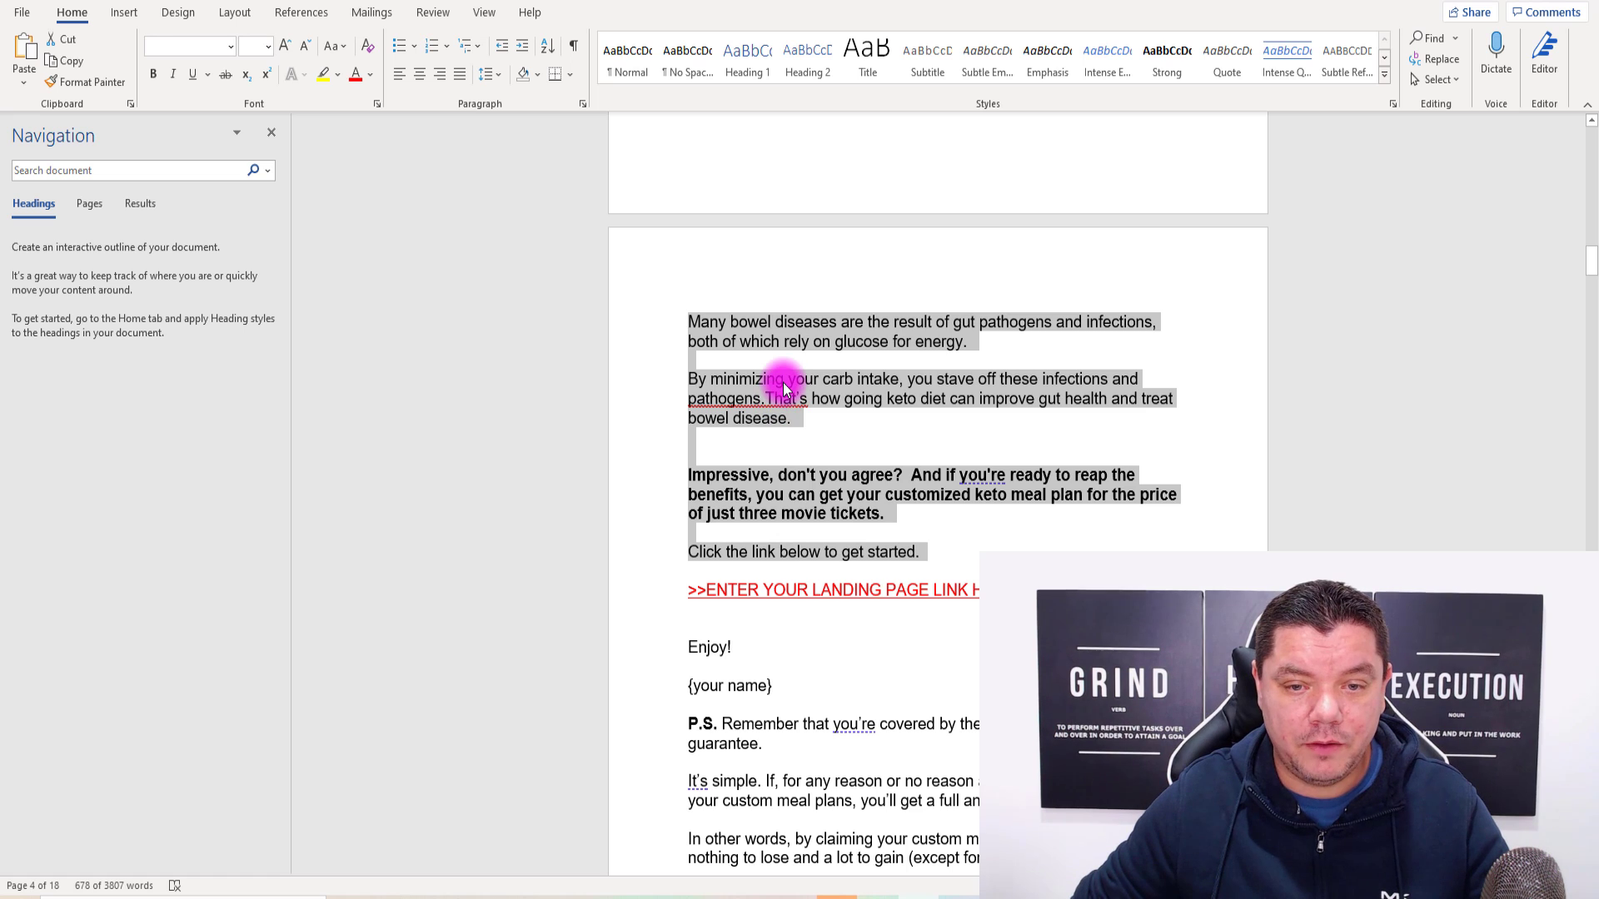
{"action": "right_click", "coordinate": [783, 388]}
{"action": "left_click", "coordinate": [828, 417]}
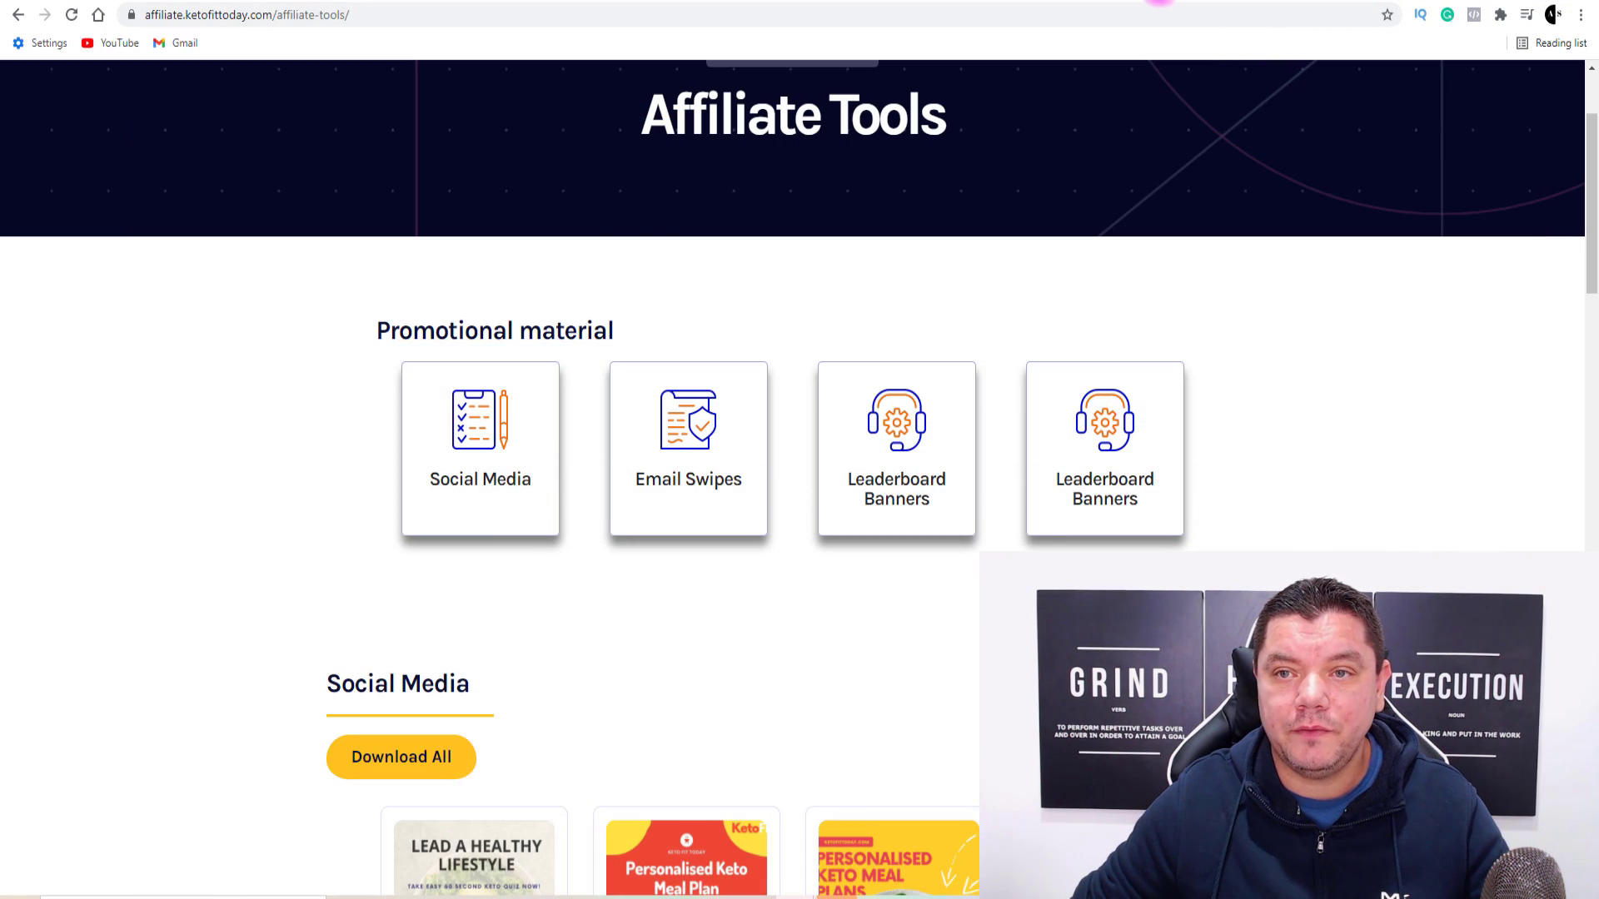
Paste the copied email text into the body of the blank Medium story and view the insert options above it.
{"action": "left_click", "coordinate": [1159, 2]}
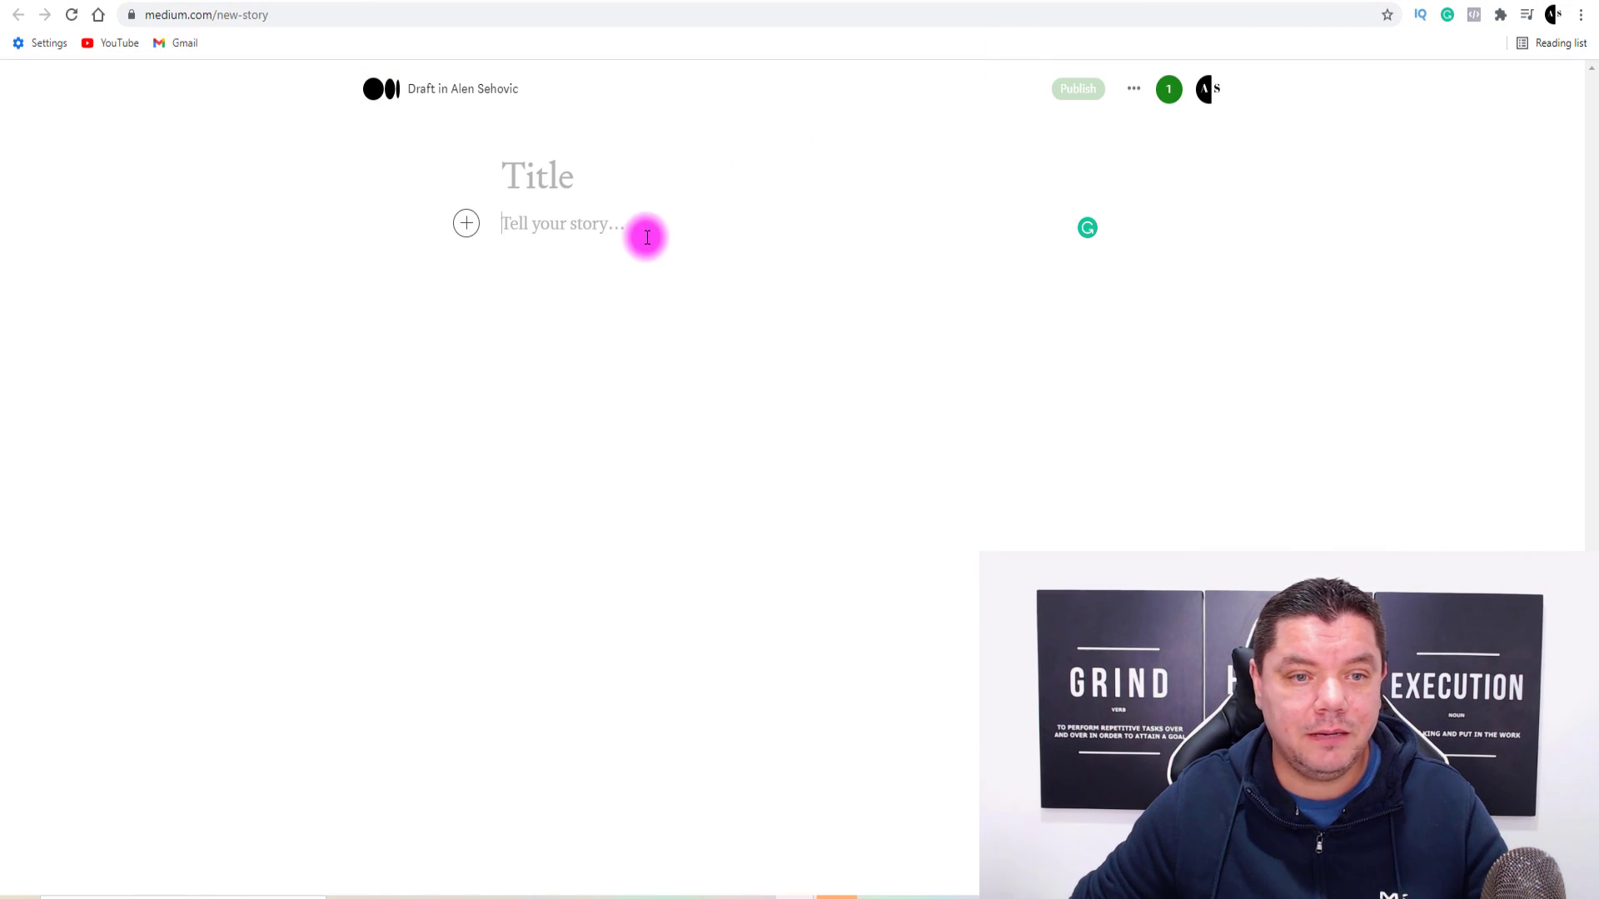
{"action": "left_click", "coordinate": [580, 242]}
{"action": "key", "text": "ctrl+v"}
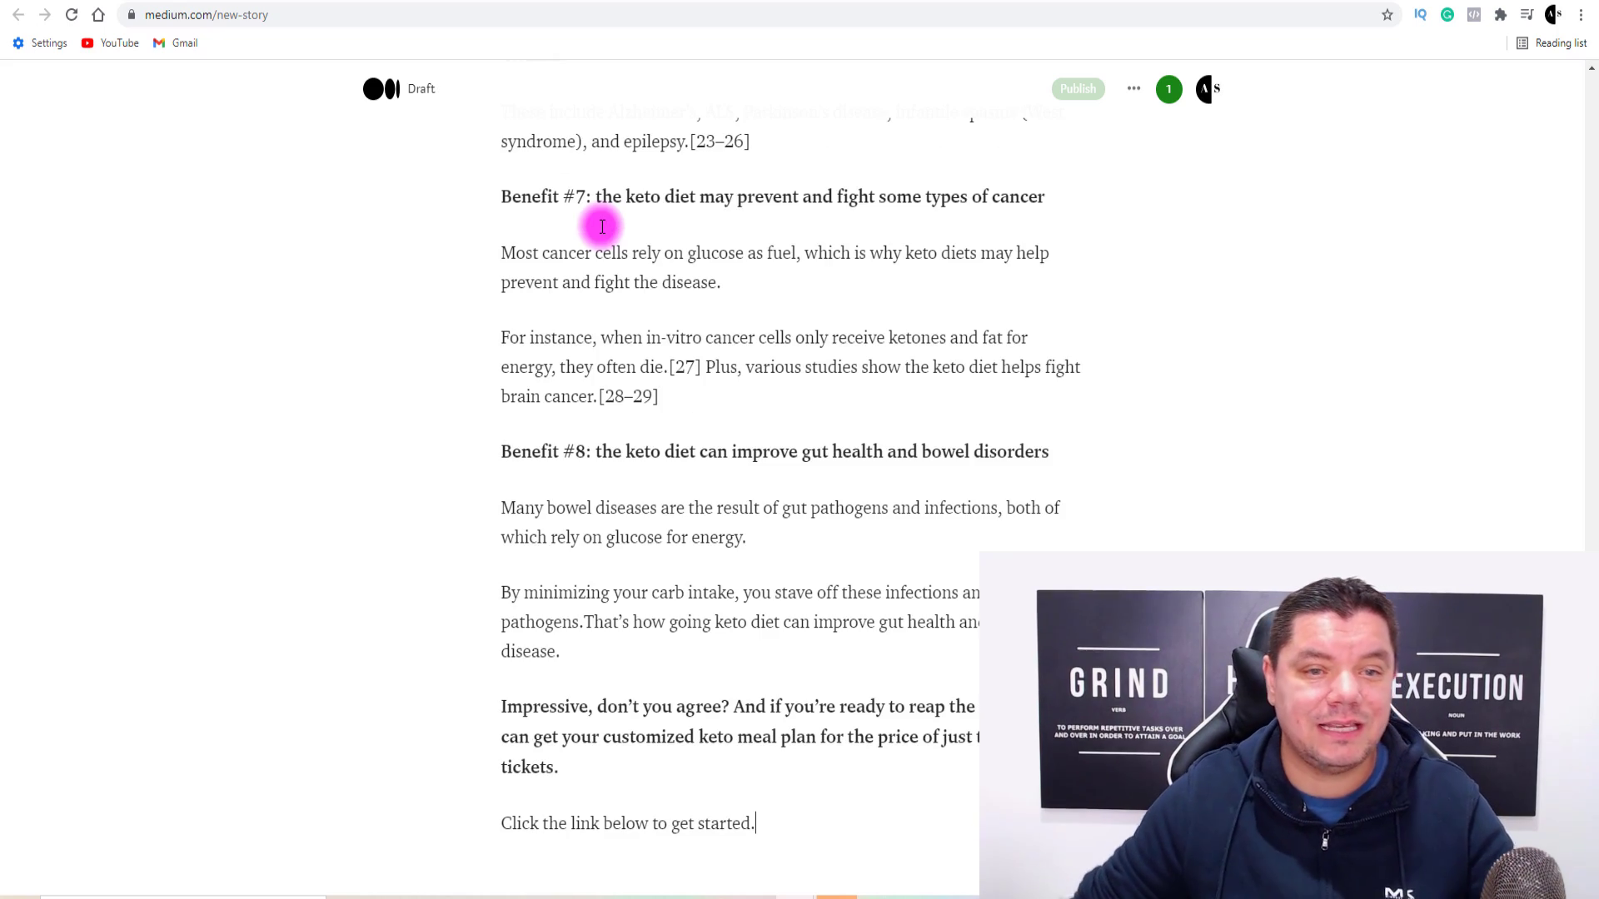
{"action": "scroll", "coordinate": [719, 237], "scroll_direction": "up", "scroll_amount": 20}
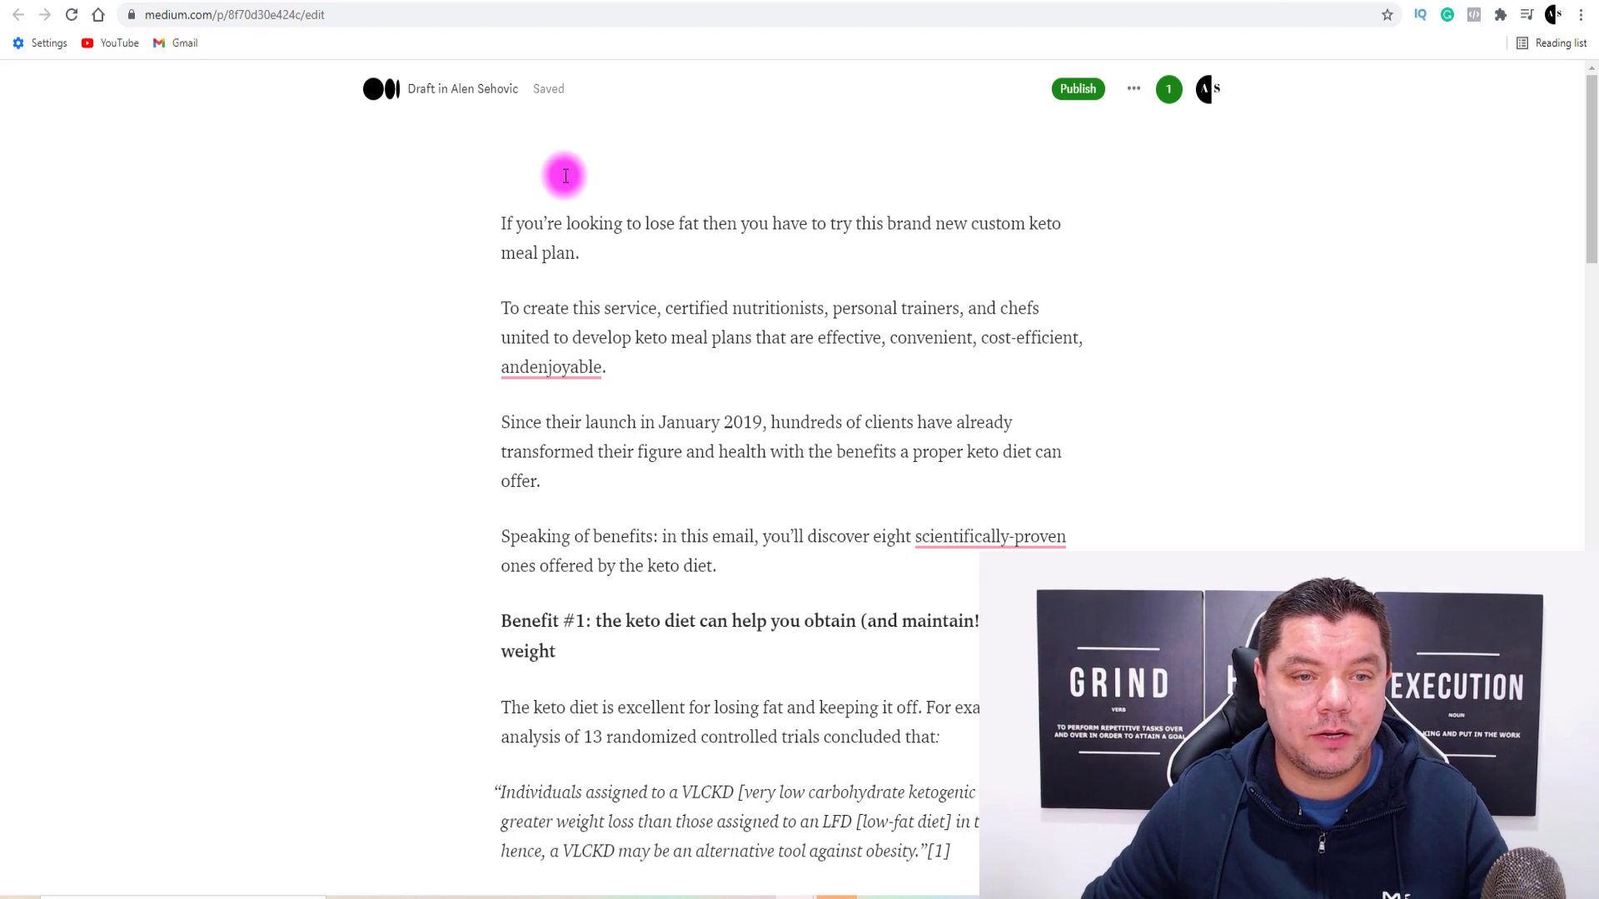
{"action": "left_click", "coordinate": [466, 171]}
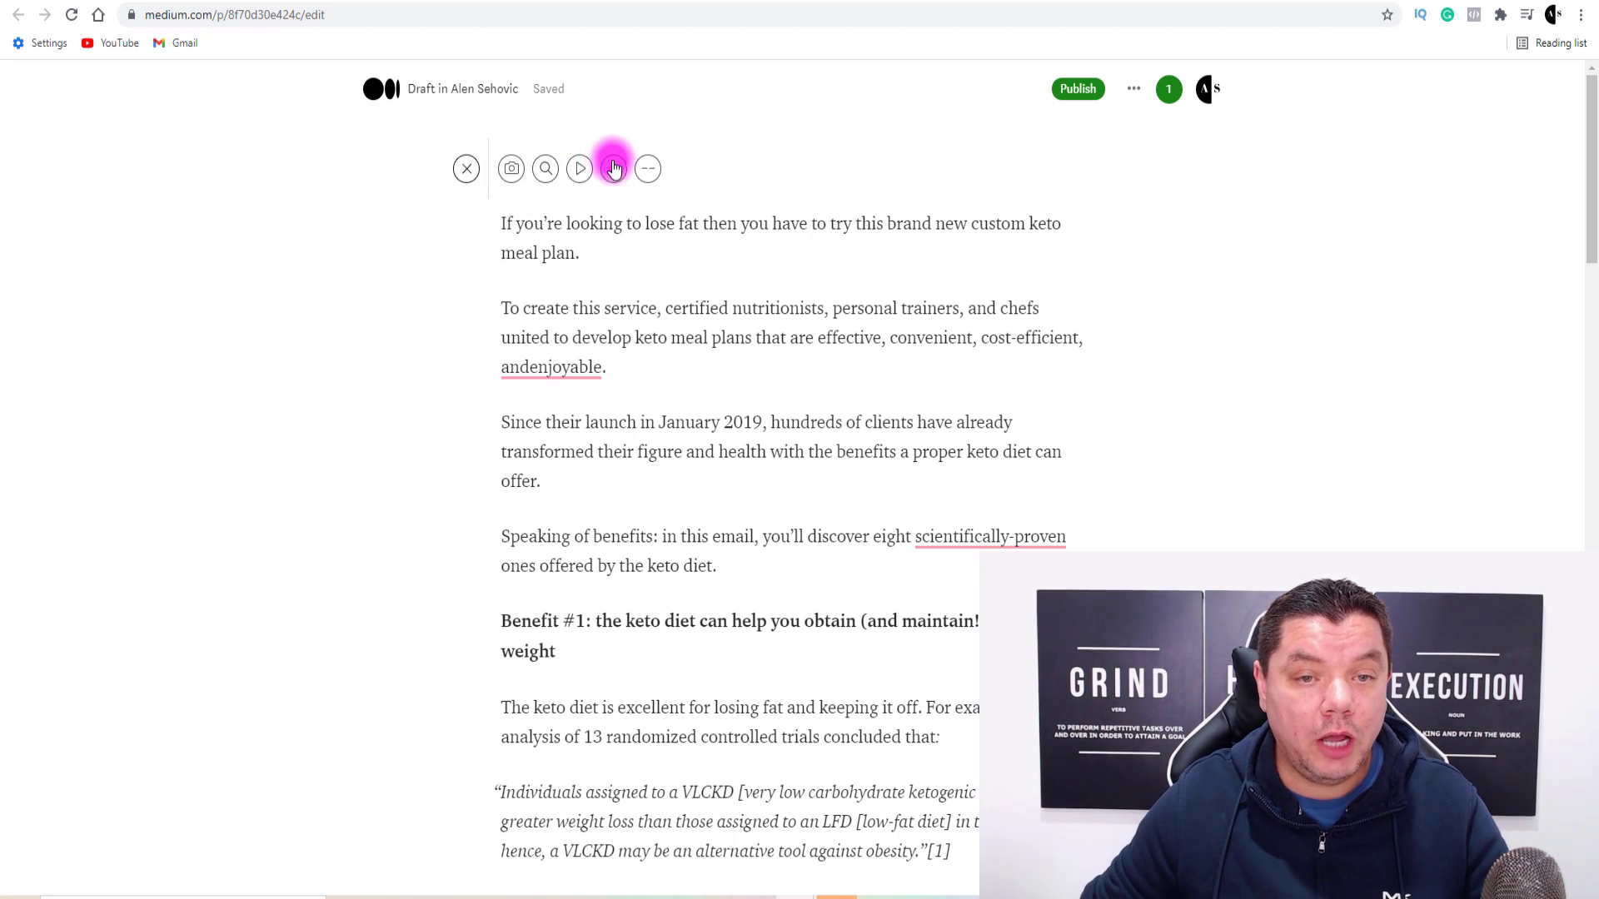
{"action": "left_click", "coordinate": [465, 169]}
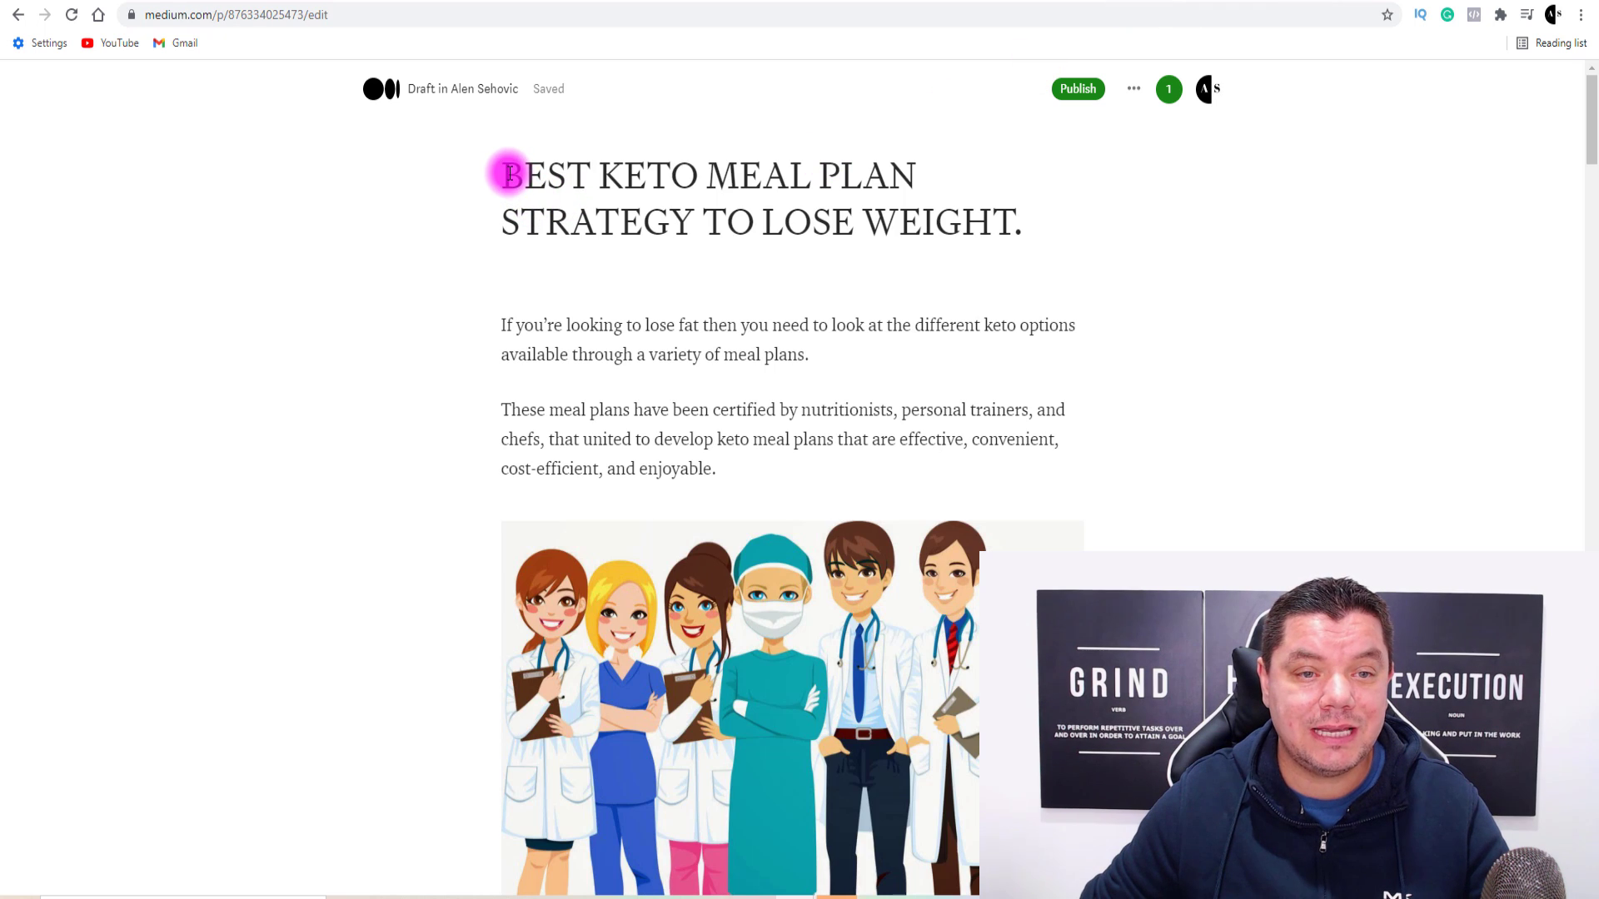
Copy the title "BEST KETO MEAL PLAN STRATEGY TO LOSE WEIGHT." from the finished draft into the new story and add a line below it.
{"action": "left_click_drag", "start_coordinate": [503, 178], "coordinate": [1031, 221]}
{"action": "right_click", "coordinate": [835, 165]}
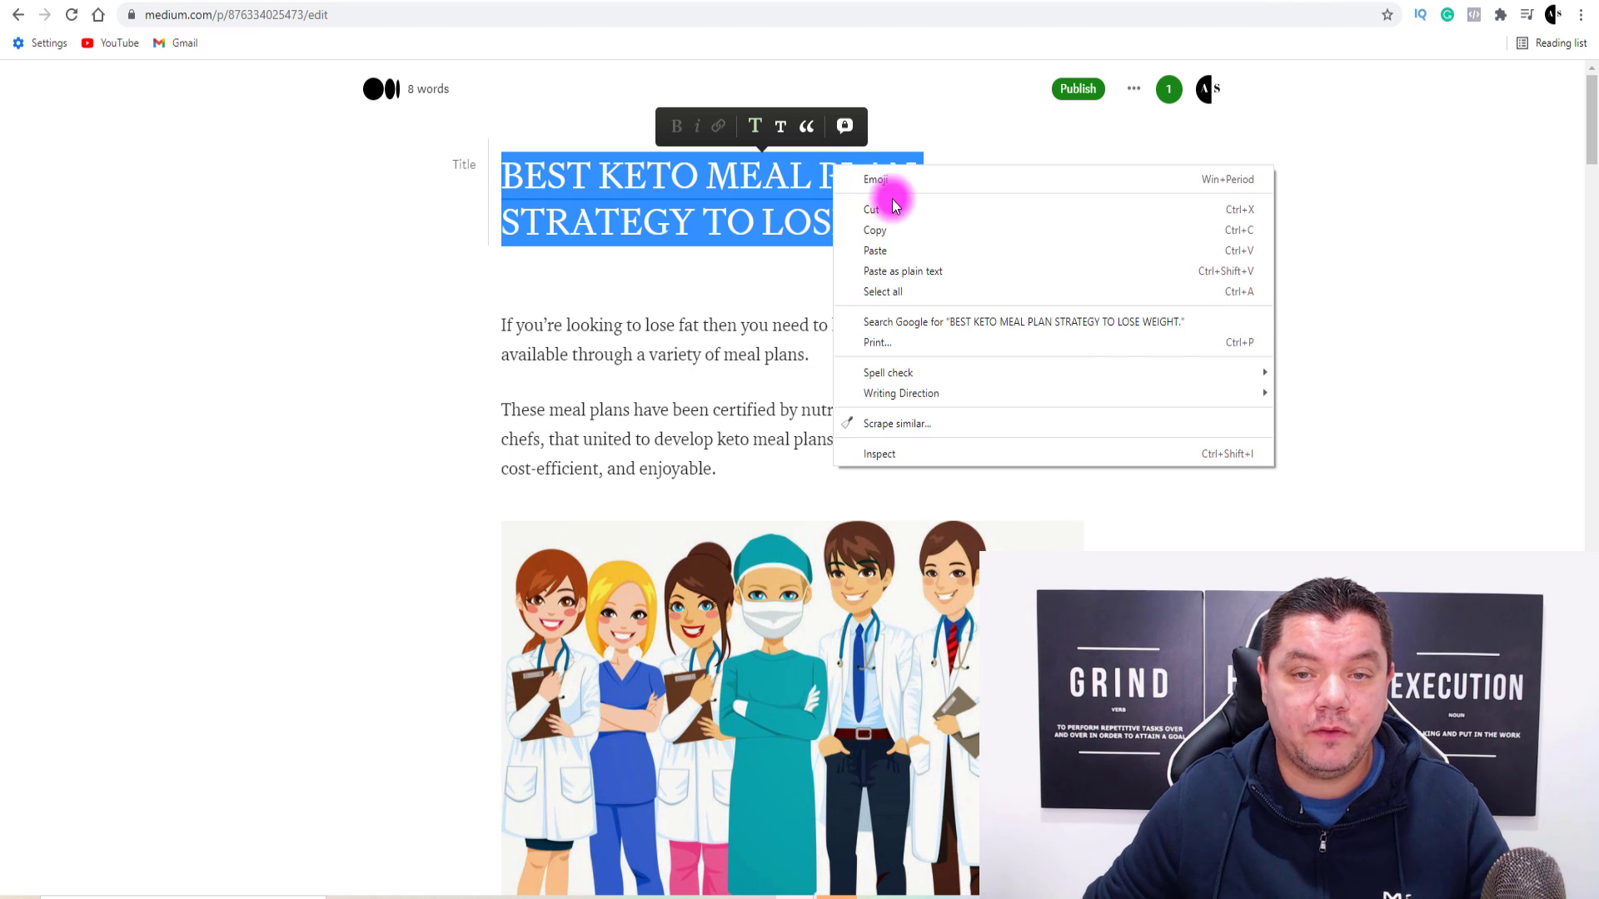
{"action": "left_click", "coordinate": [894, 228]}
{"action": "left_click", "coordinate": [1125, 4]}
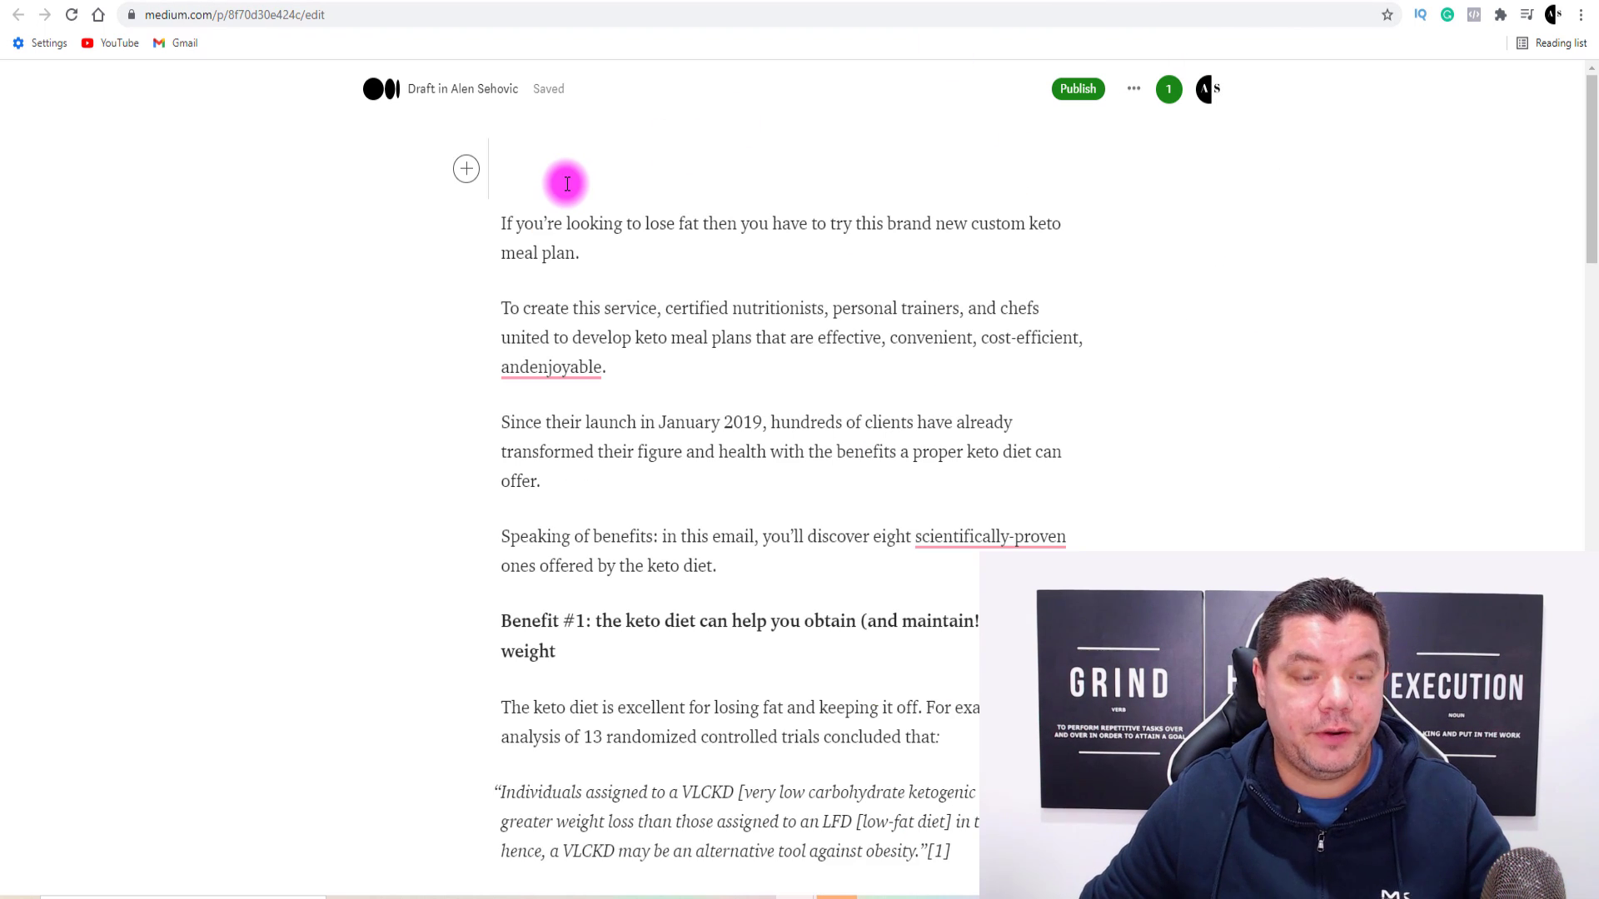
{"action": "key", "text": "ctrl+v"}
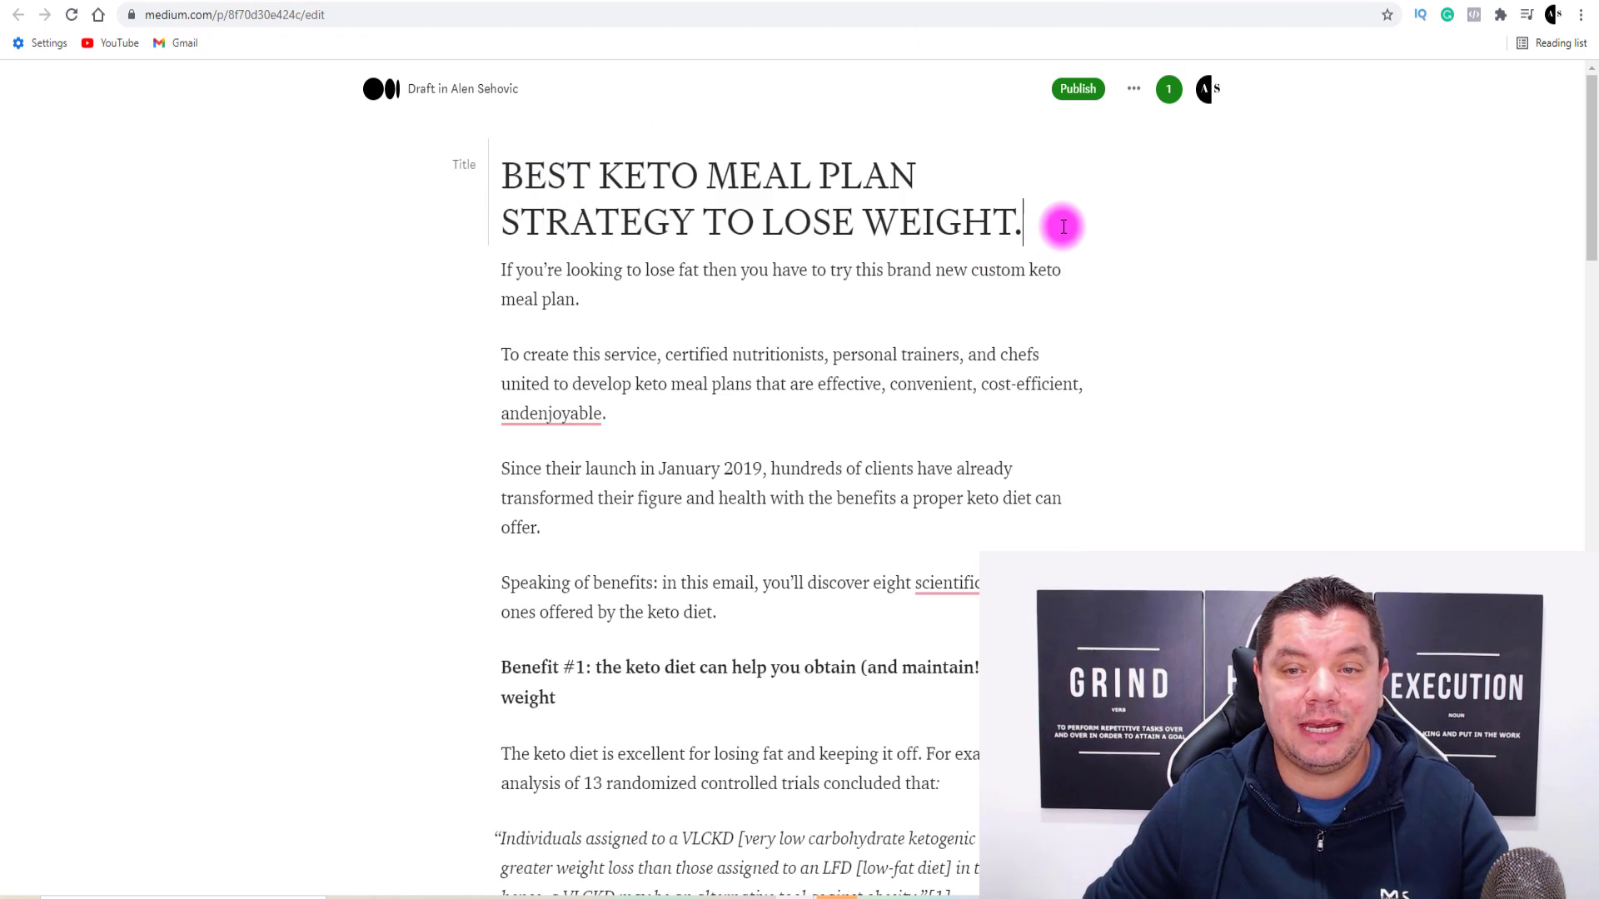
{"action": "key", "text": "Return"}
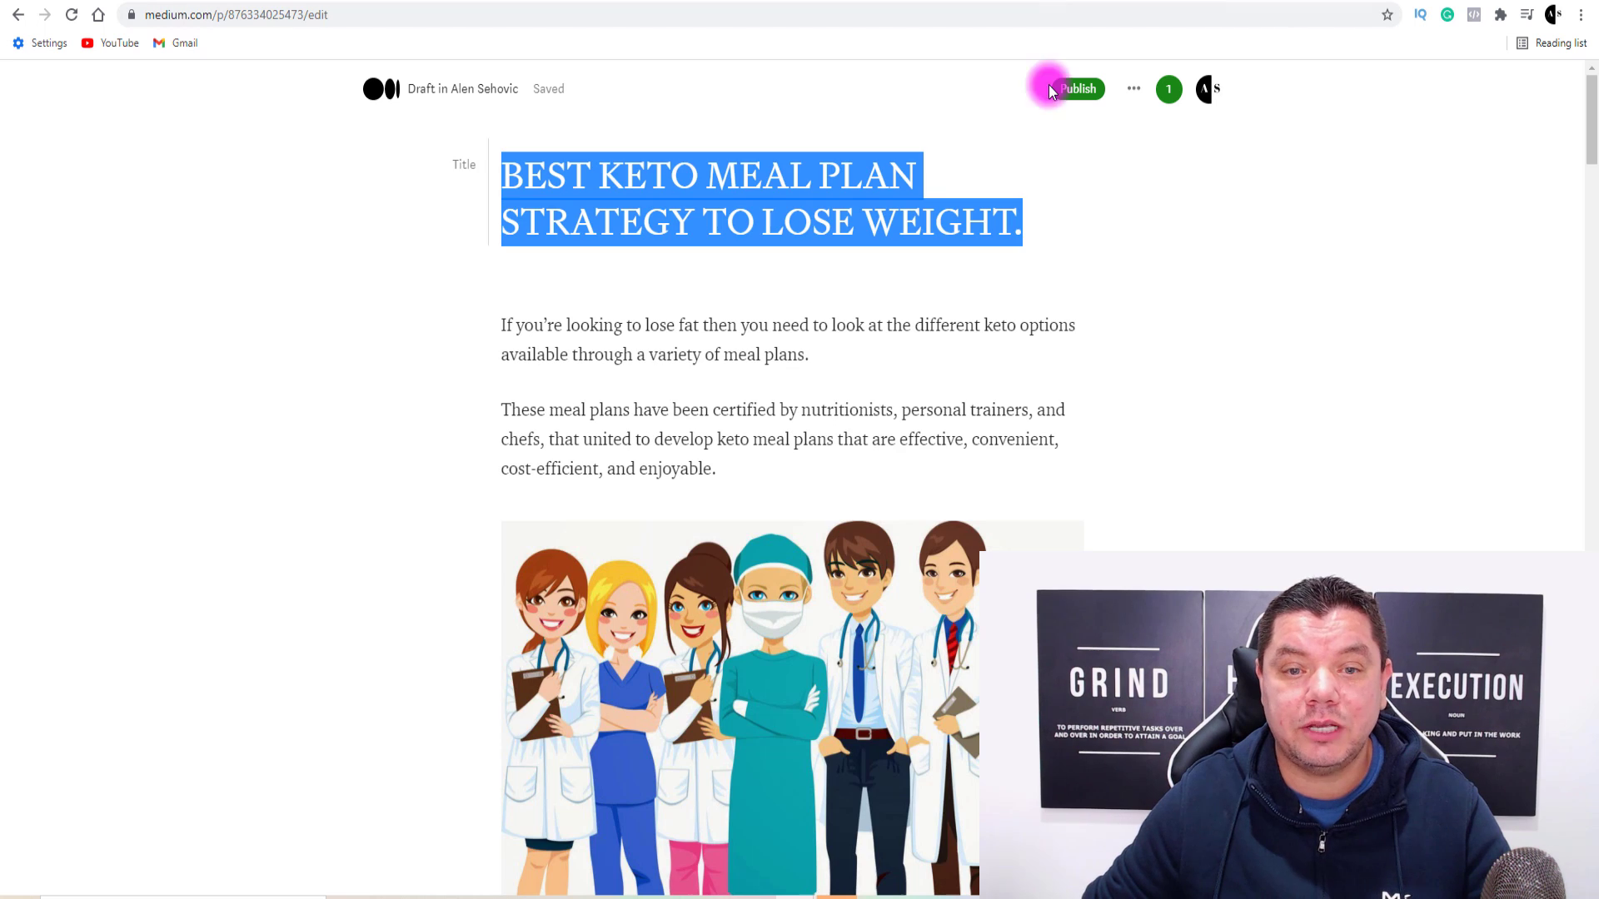
Return to the finished draft and look over its introduction and the medical team illustration.
{"action": "left_click_drag", "start_coordinate": [649, 355], "coordinate": [658, 355]}
{"action": "left_click", "coordinate": [502, 334]}
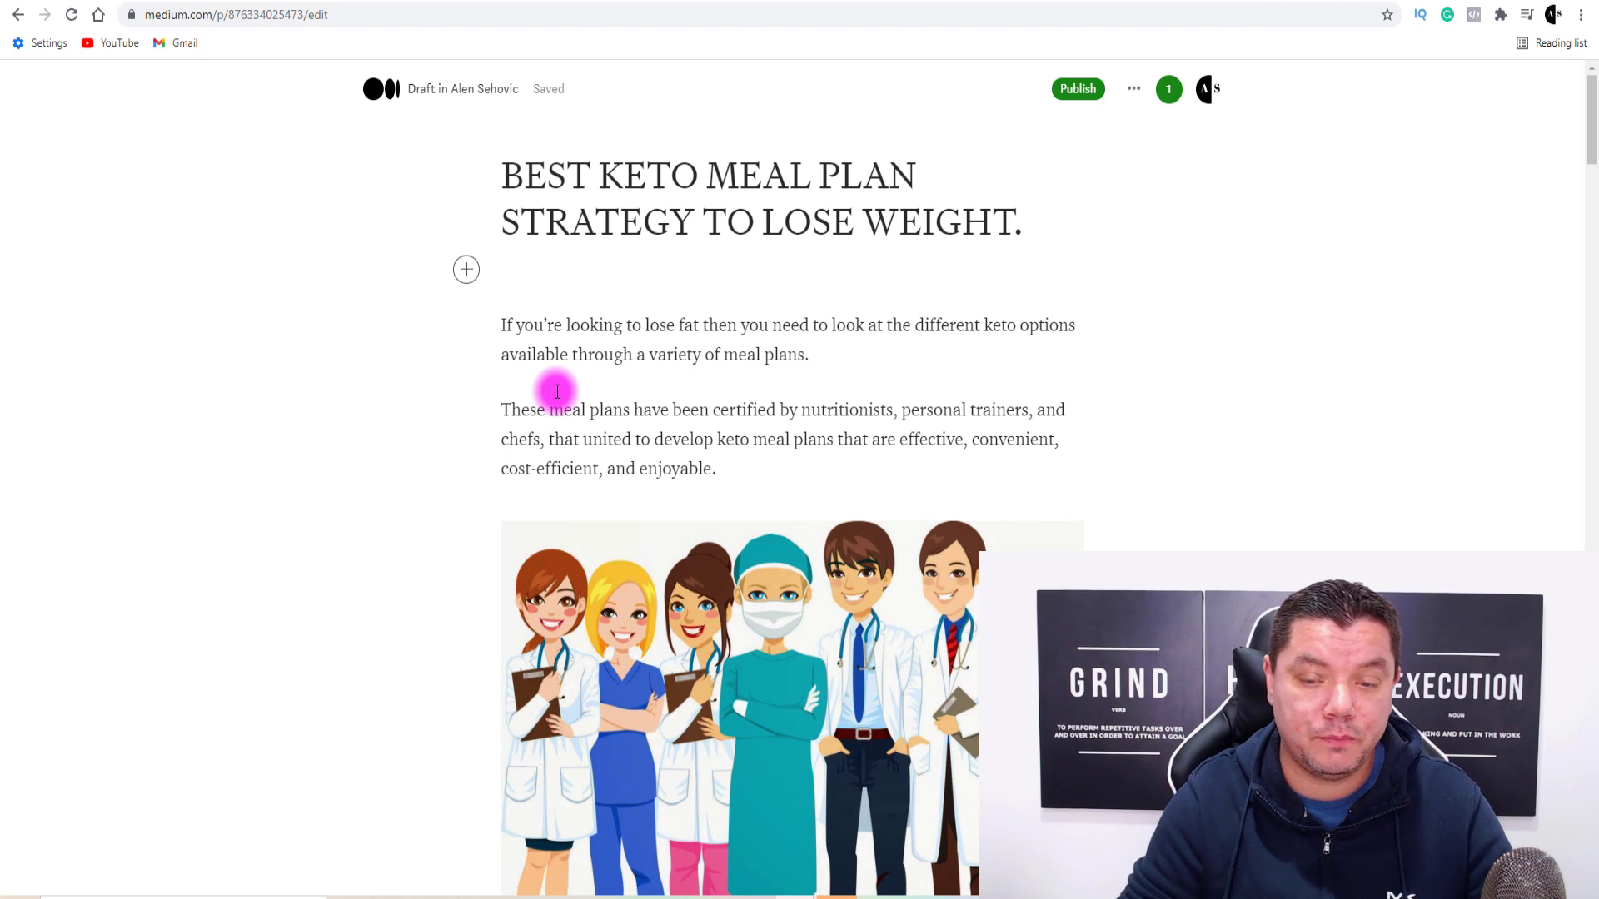
{"action": "scroll", "coordinate": [751, 470], "scroll_direction": "down", "scroll_amount": 5}
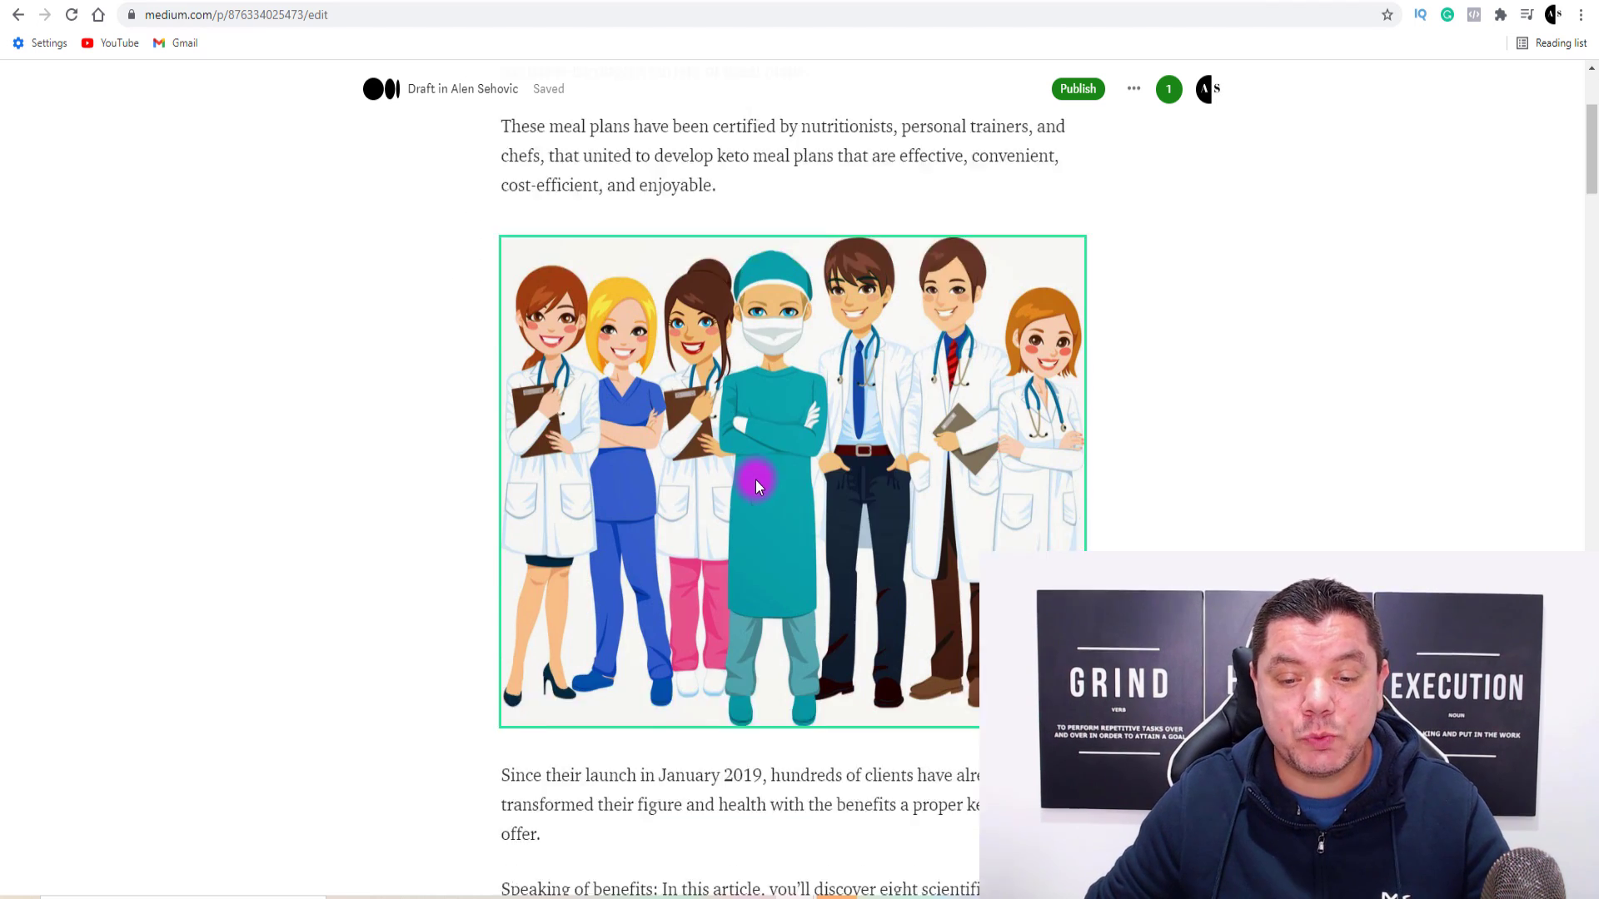
View the Google Images results for "Cancer cell" and find the cancer cell picture under Benefit #7 in the finished draft.
{"action": "left_click", "coordinate": [1187, 3]}
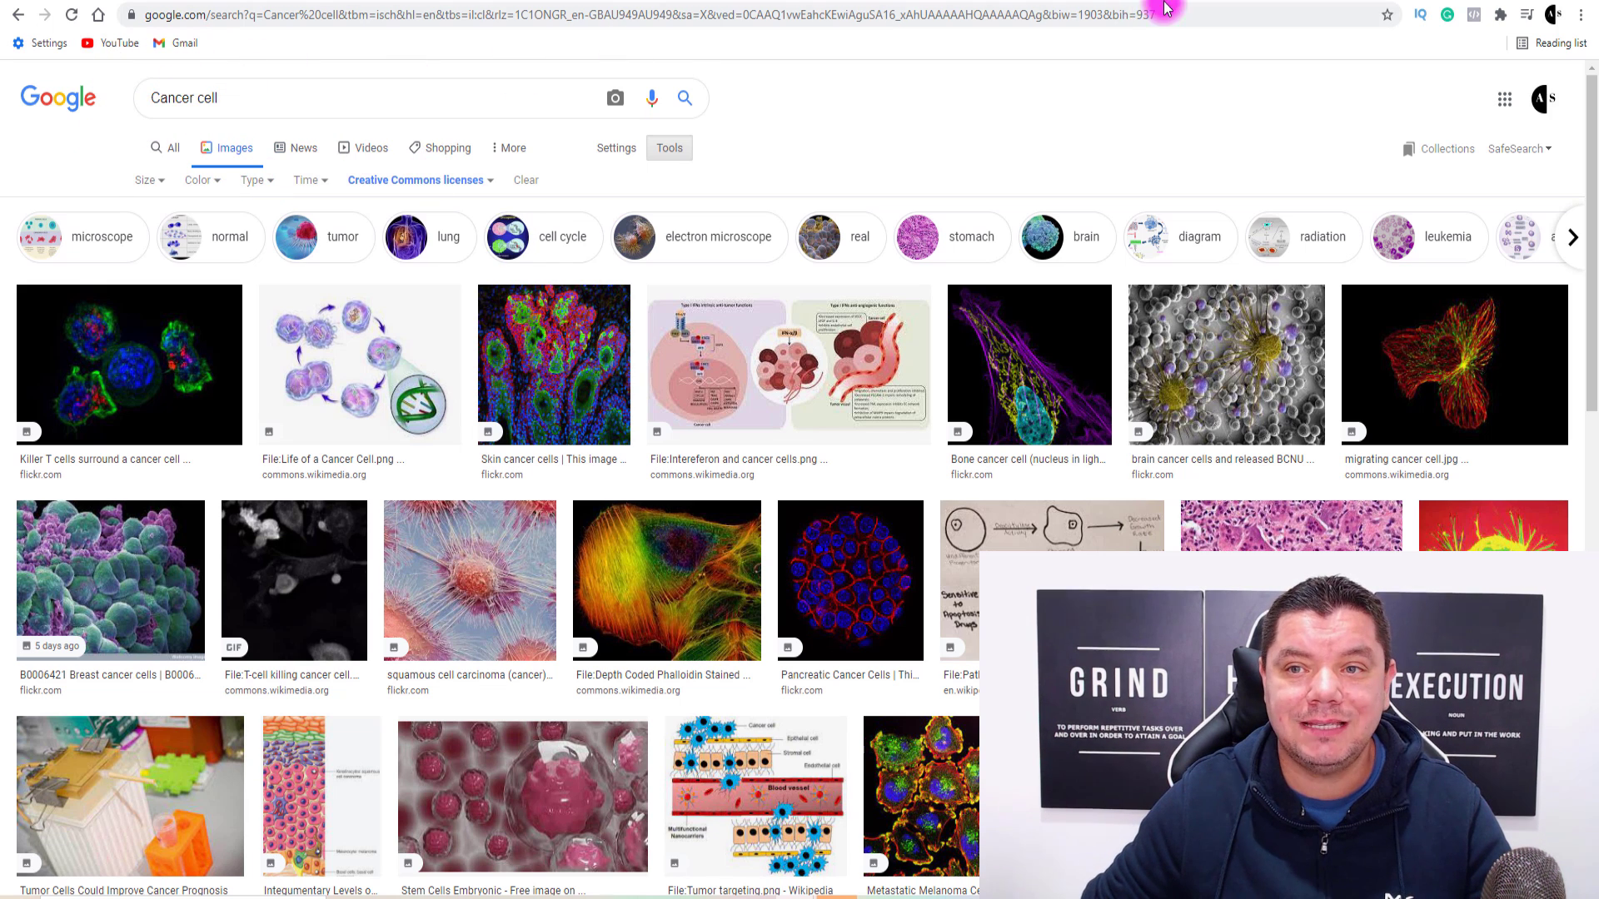
{"action": "left_click", "coordinate": [1197, 2]}
{"action": "left_click_drag", "start_coordinate": [1591, 136], "coordinate": [1586, 733]}
{"action": "scroll", "coordinate": [651, 508], "scroll_direction": "up", "scroll_amount": 3}
{"action": "left_click", "coordinate": [651, 508]}
{"action": "left_click", "coordinate": [561, 174]}
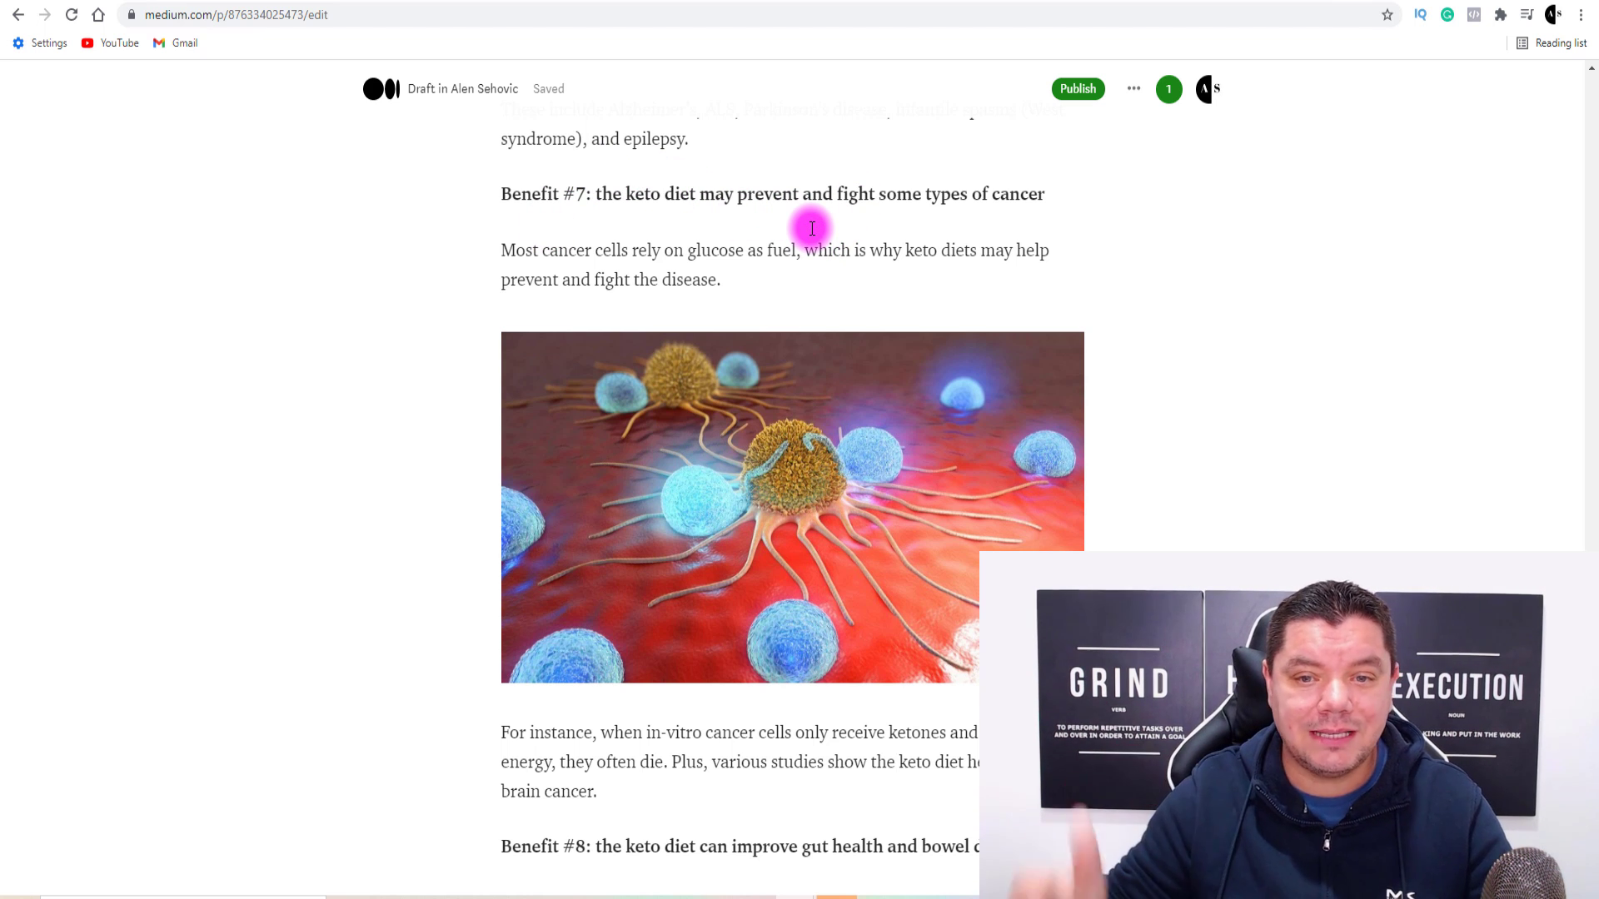
Show the usage rights options for the "Cancer cell" image results and return to the finished draft's Benefit #7 and #8 sections.
{"action": "left_click", "coordinate": [1259, 1]}
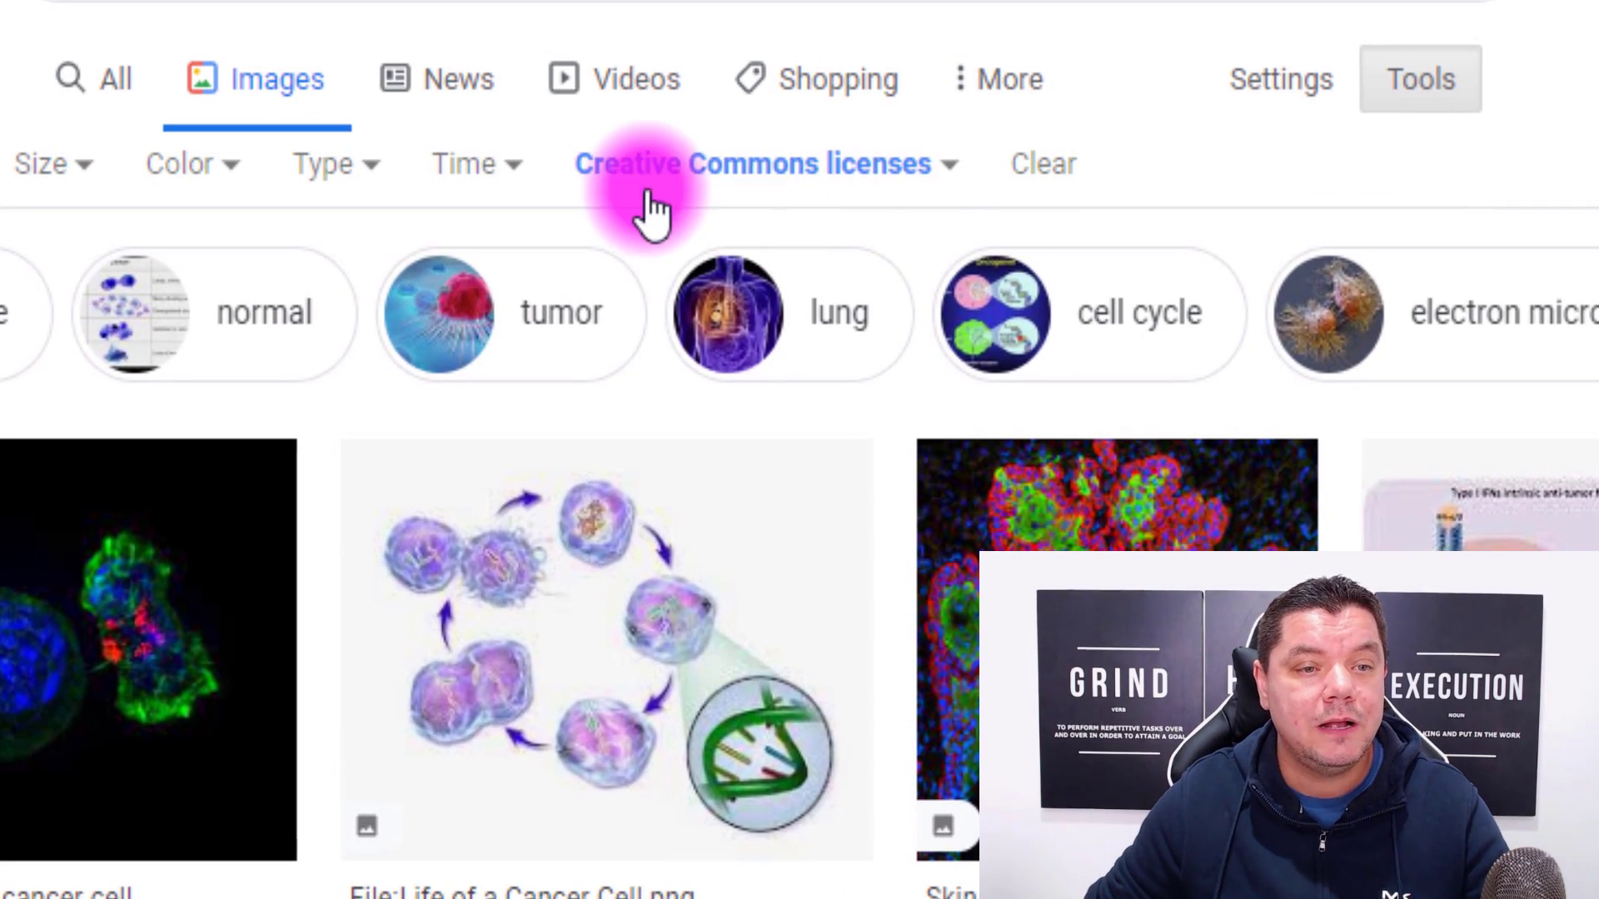
{"action": "left_click", "coordinate": [940, 162]}
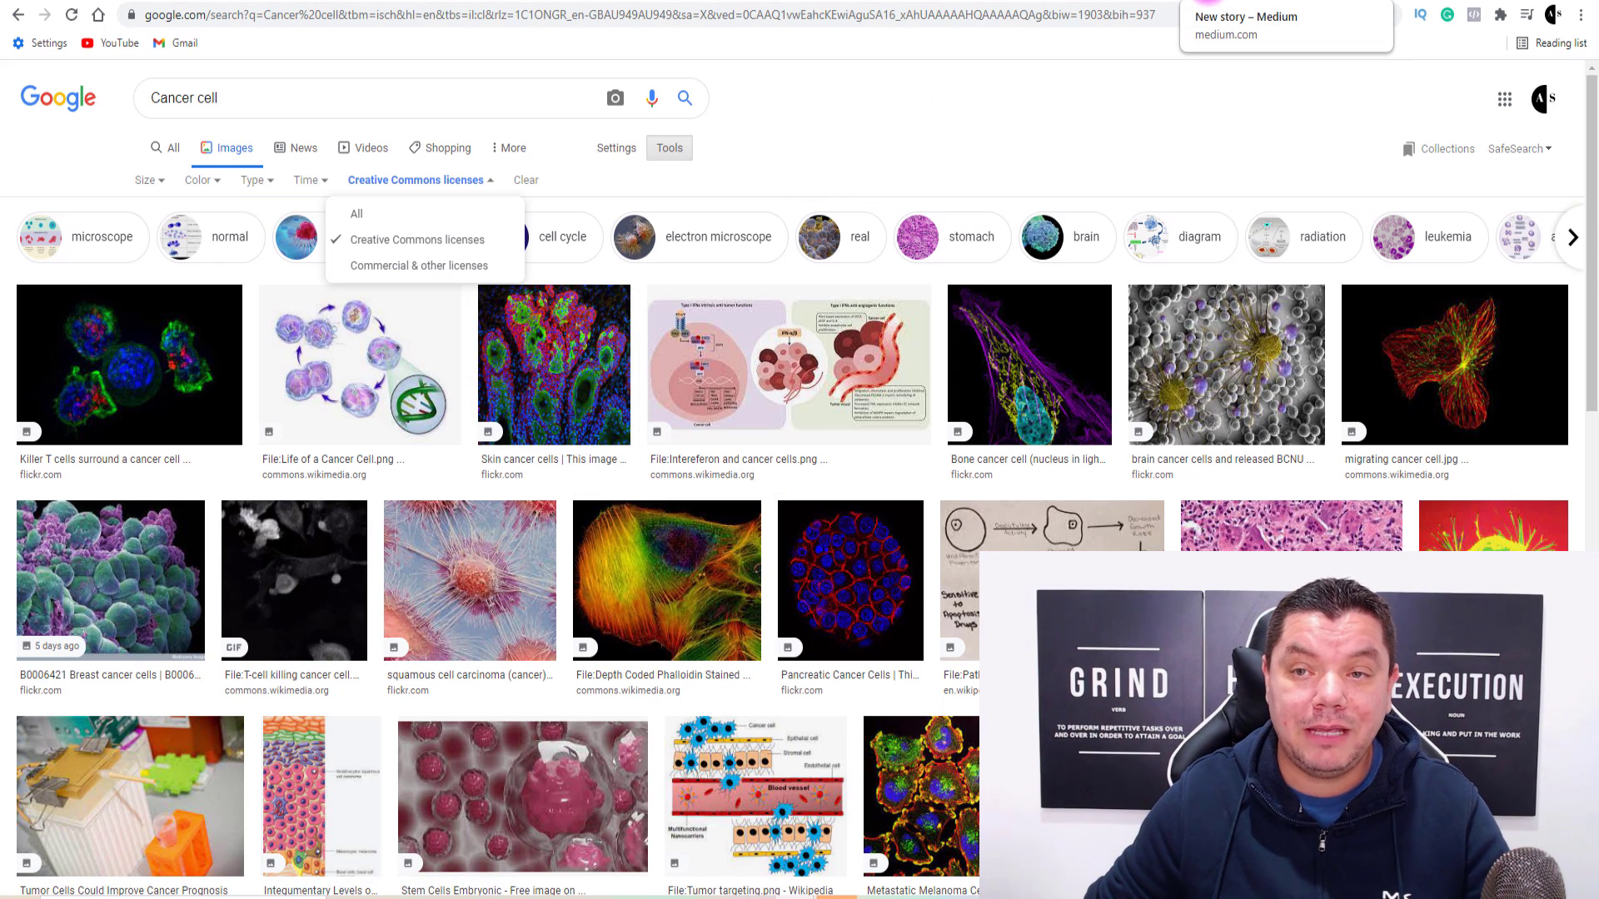
{"action": "left_click", "coordinate": [1207, 2]}
{"action": "left_click", "coordinate": [767, 375]}
{"action": "scroll", "coordinate": [767, 375], "scroll_direction": "down", "scroll_amount": 3}
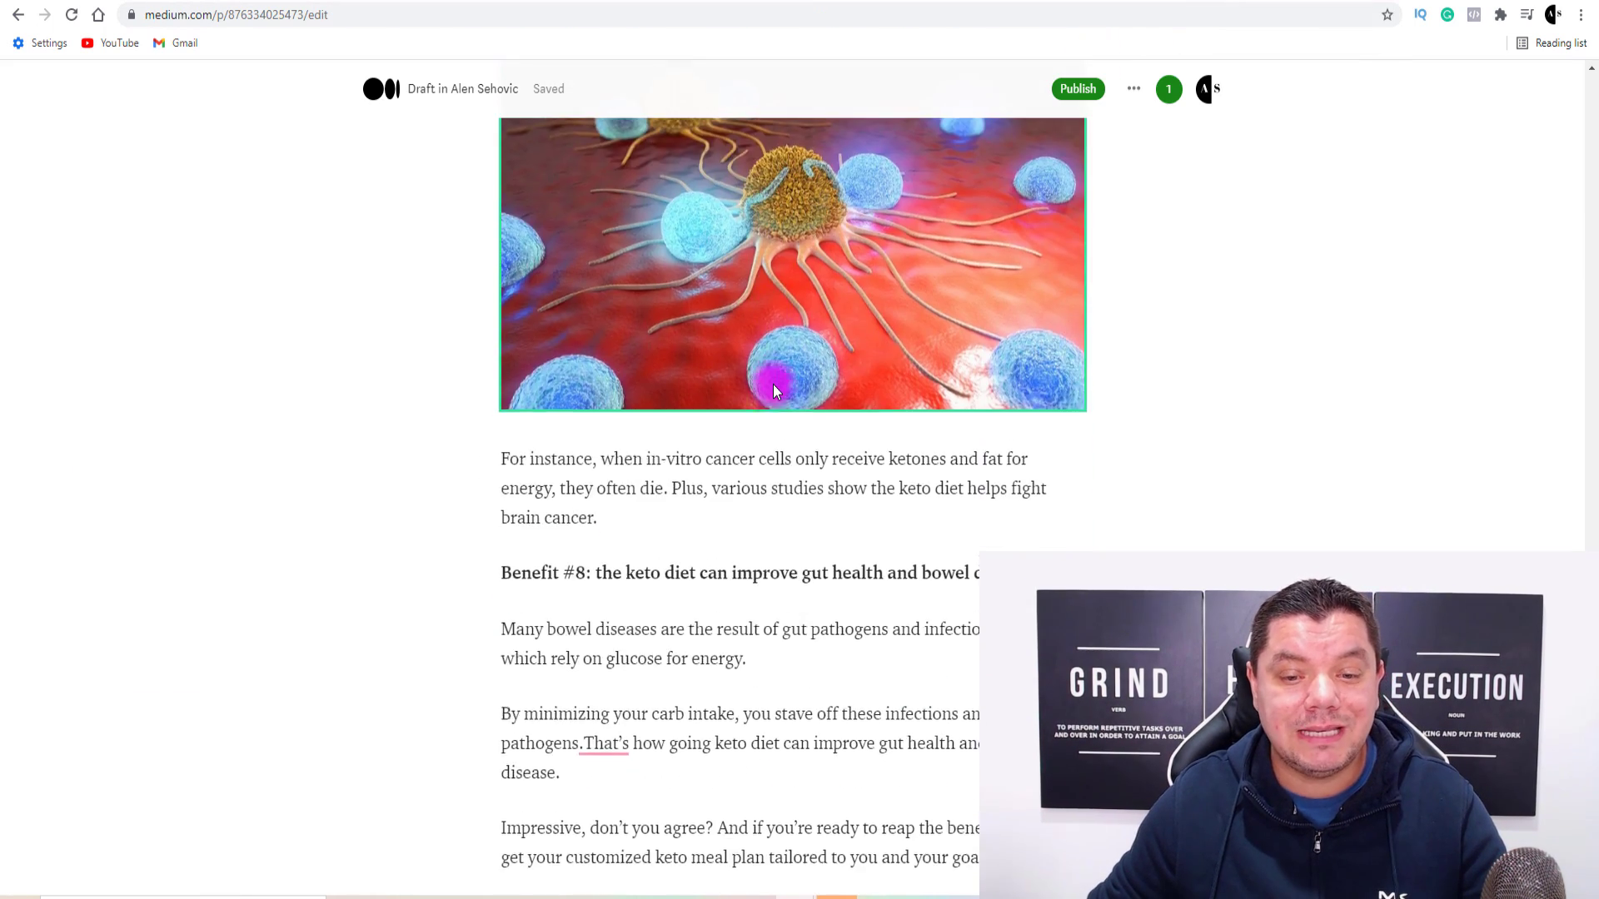
Insert the picture "Capture brain" below the "Since their launch in January 2019" paragraph of the new story.
{"action": "scroll", "coordinate": [921, 283], "scroll_direction": "up", "scroll_amount": 2}
{"action": "left_click", "coordinate": [1130, 8]}
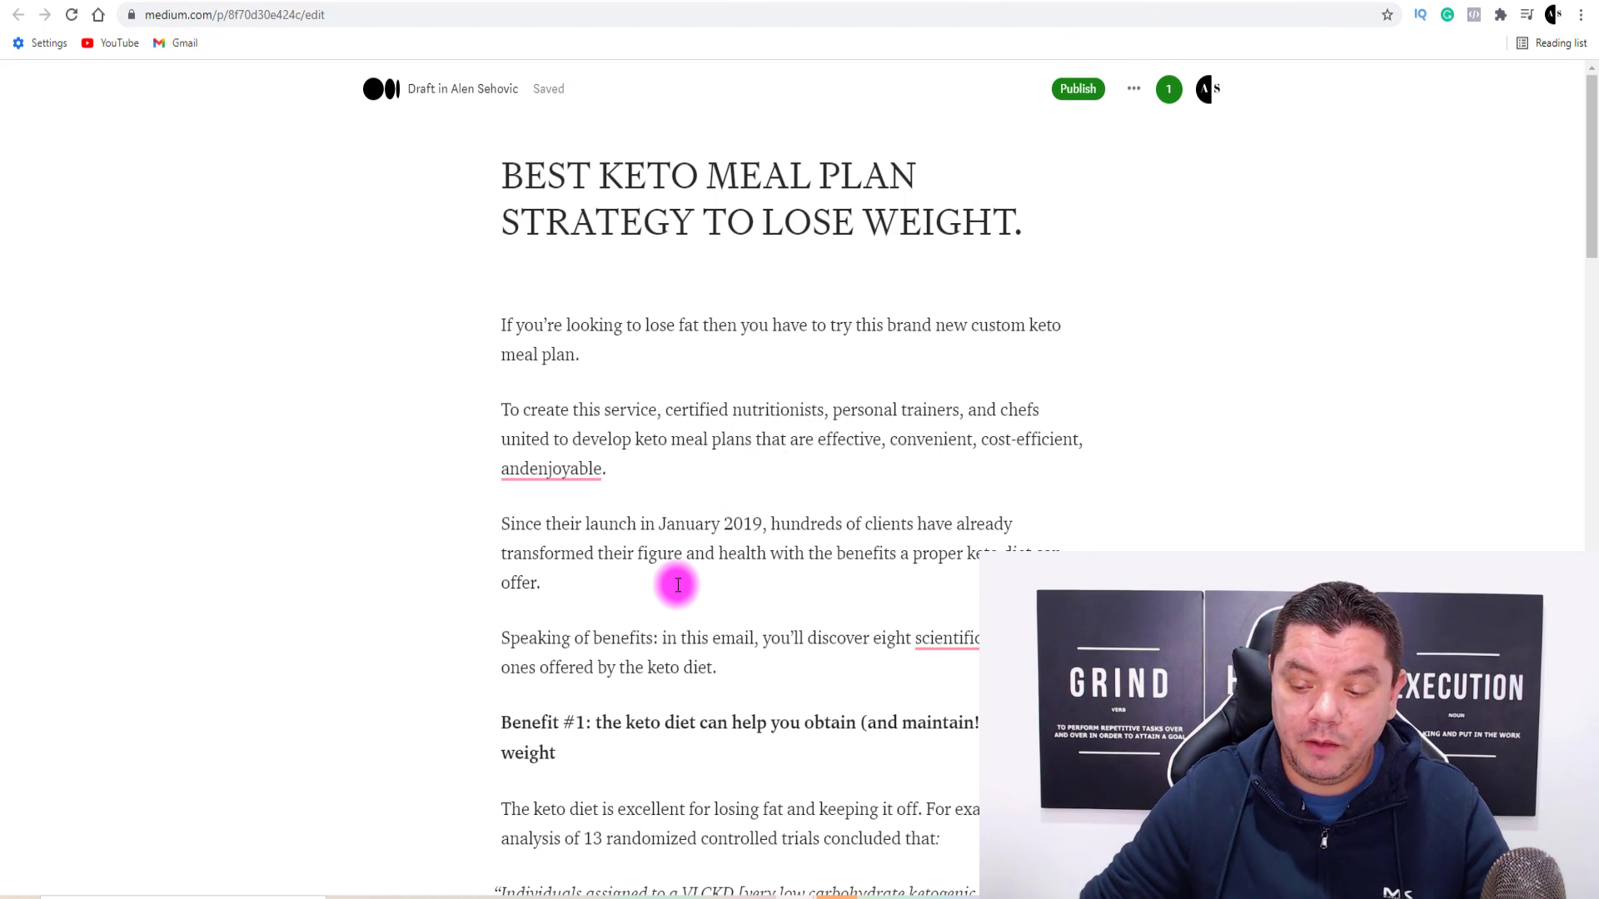
{"action": "key", "text": "Return"}
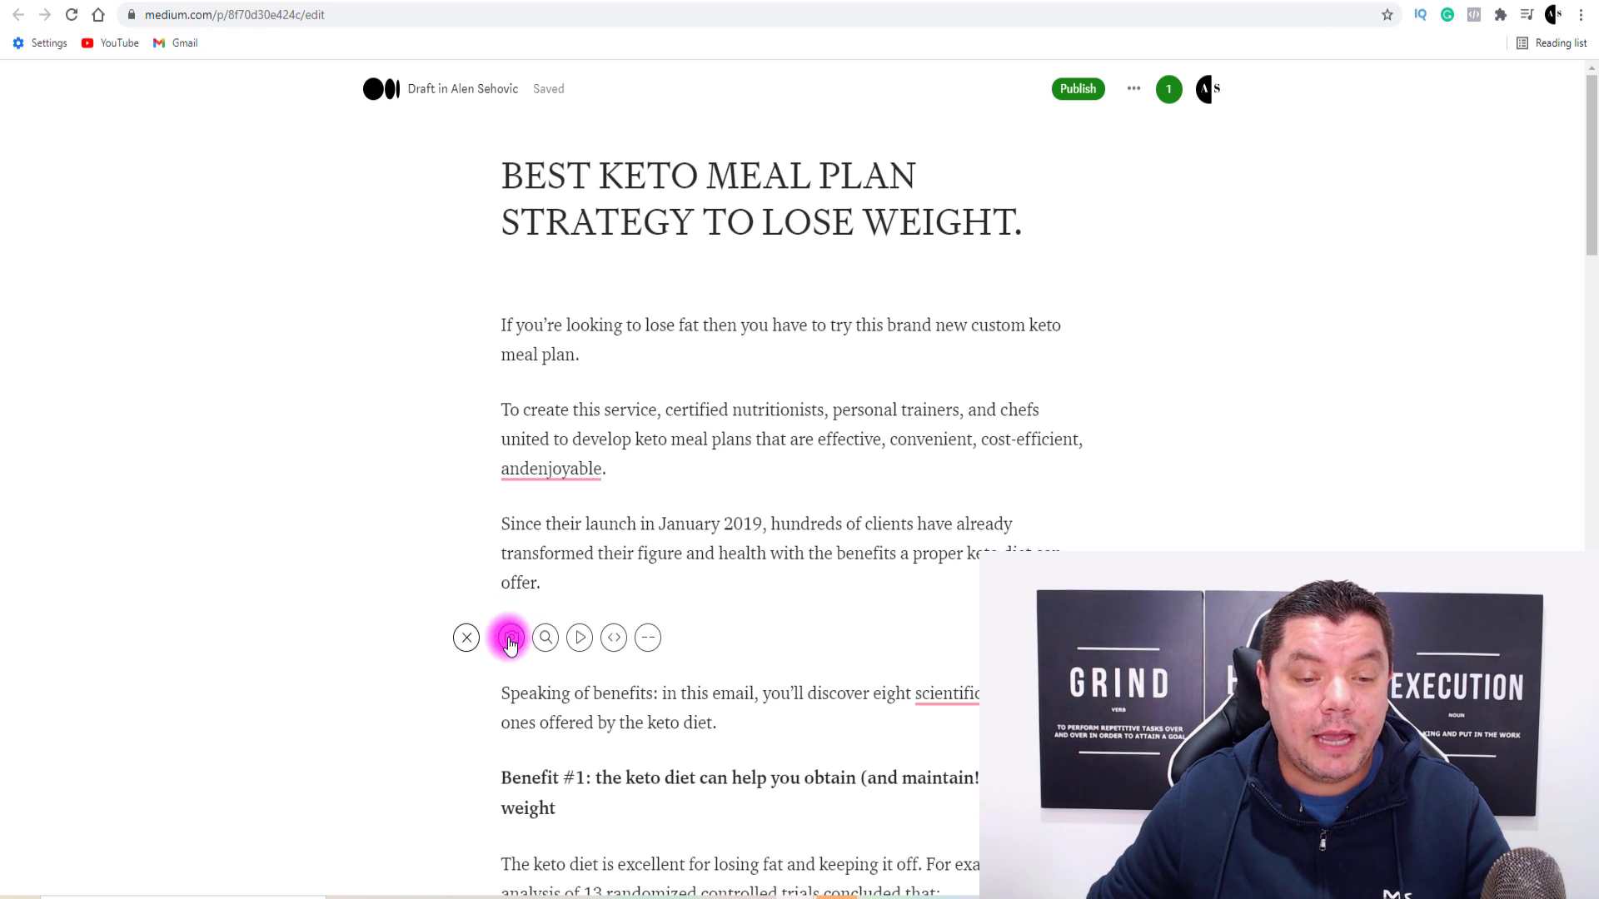
{"action": "left_click", "coordinate": [506, 635]}
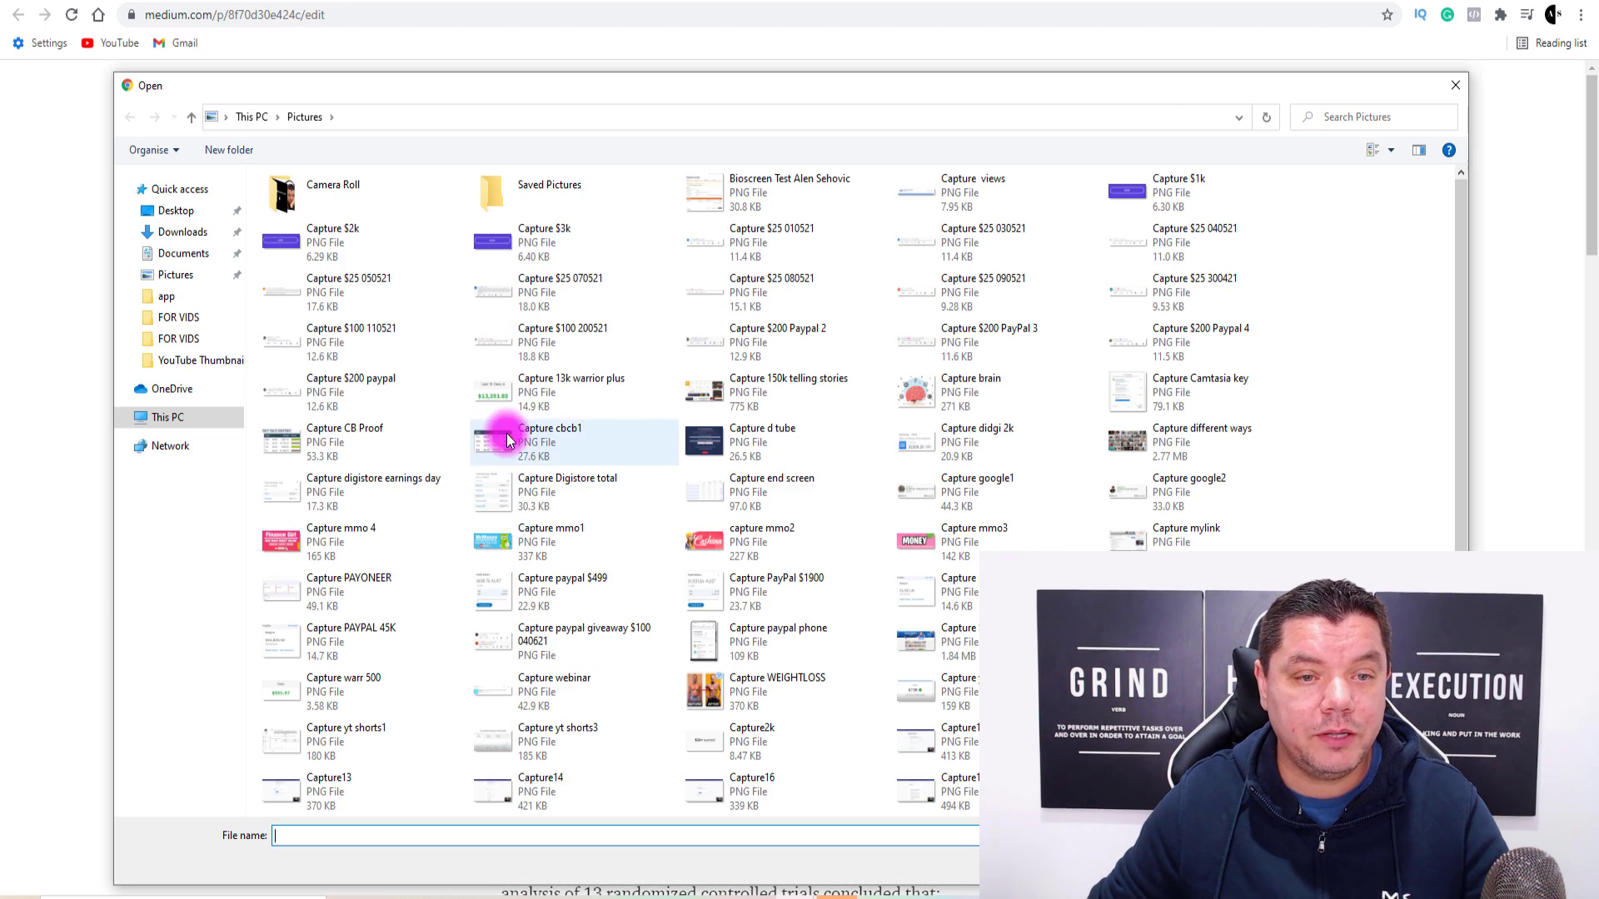
{"action": "double_click", "coordinate": [922, 393]}
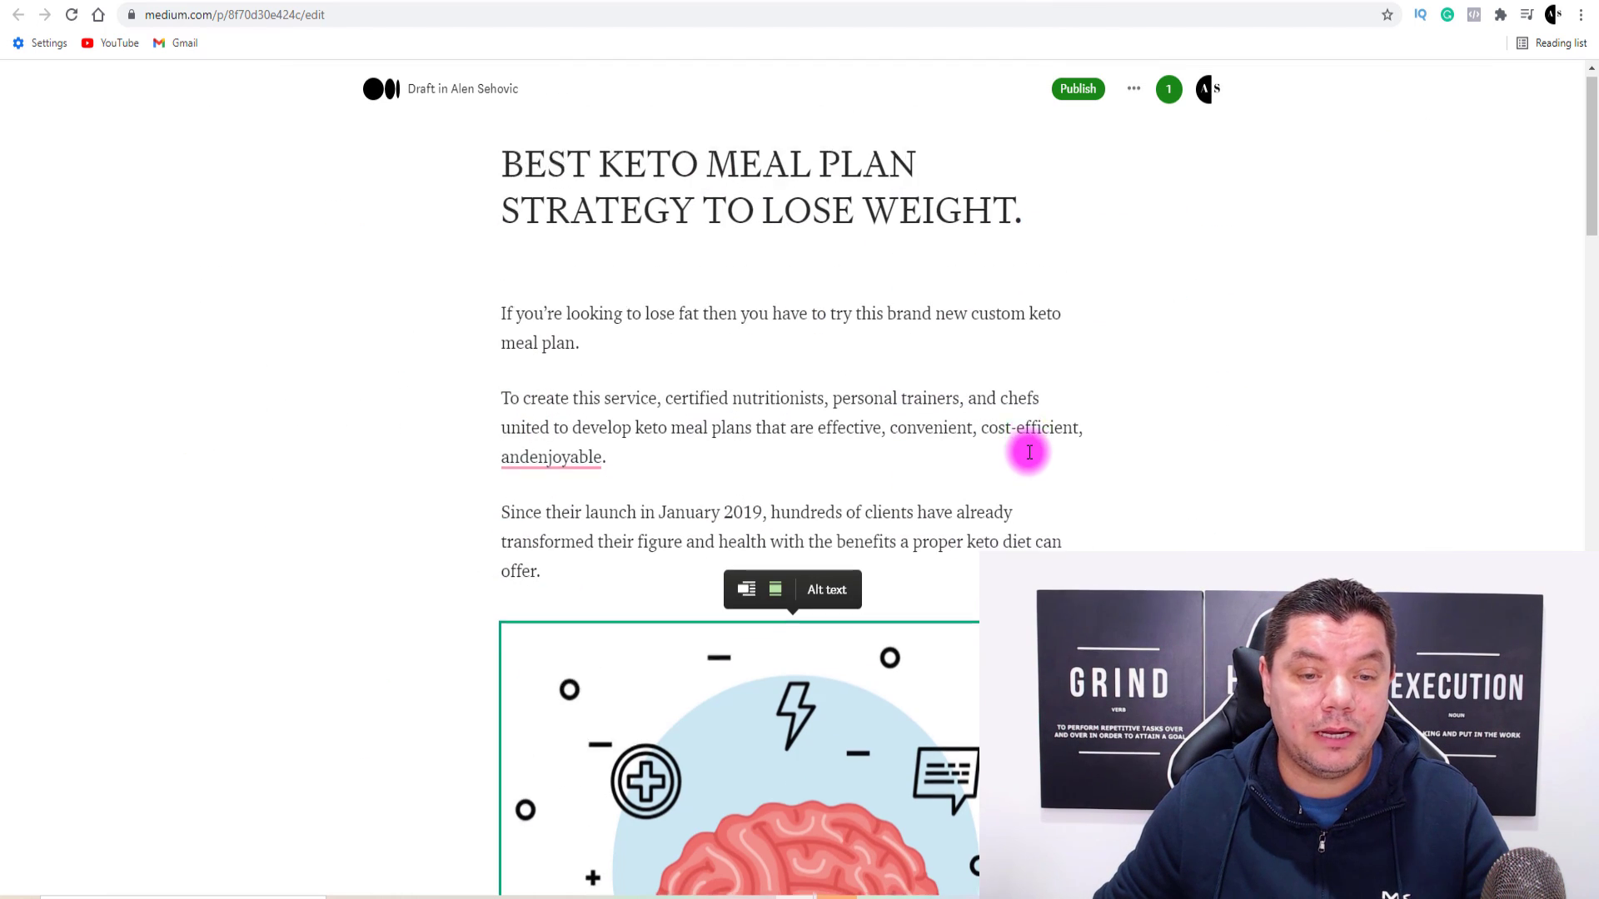
{"action": "scroll", "coordinate": [1026, 450], "scroll_direction": "down", "scroll_amount": 5}
{"action": "scroll", "coordinate": [1026, 449], "scroll_direction": "down", "scroll_amount": 1}
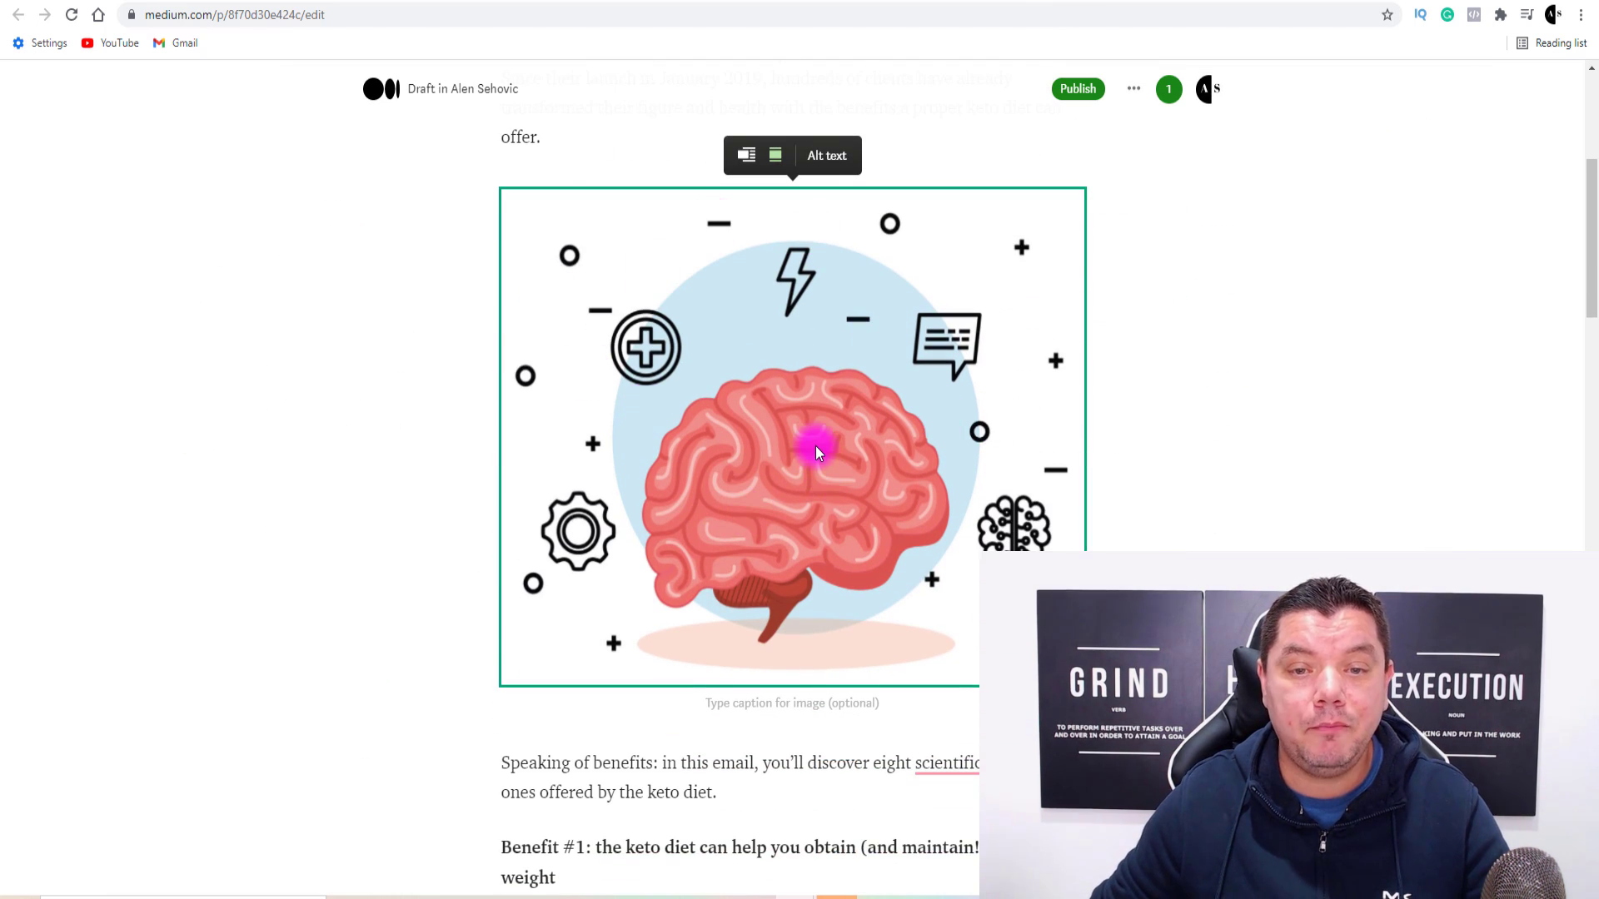
{"action": "scroll", "coordinate": [816, 450], "scroll_direction": "up", "scroll_amount": 3}
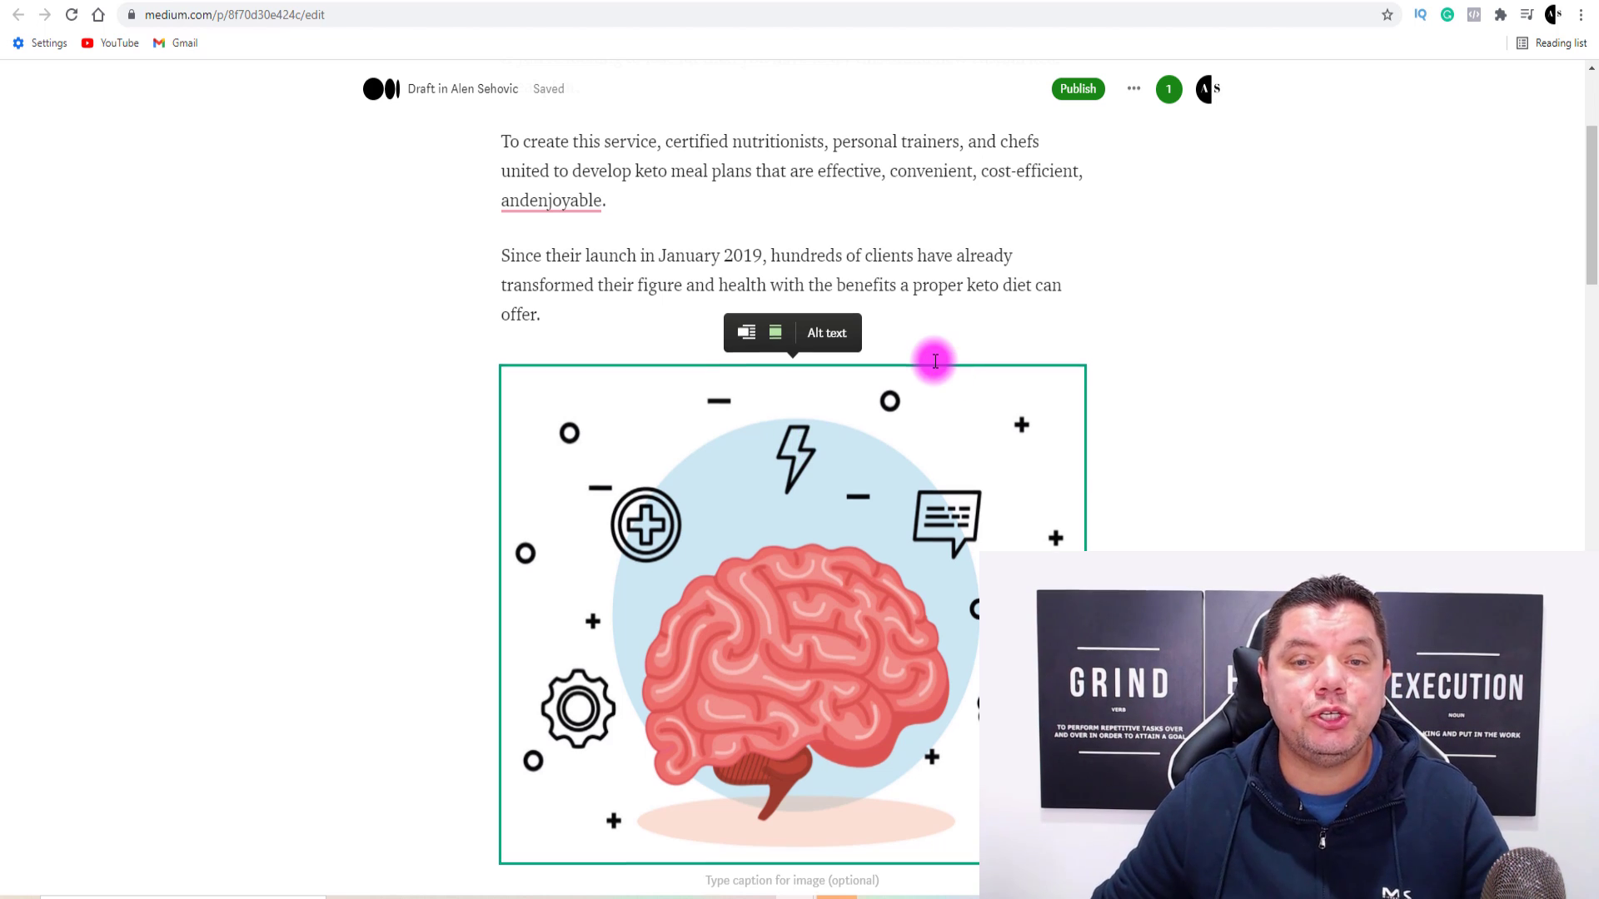
{"action": "scroll", "coordinate": [936, 360], "scroll_direction": "down", "scroll_amount": 3}
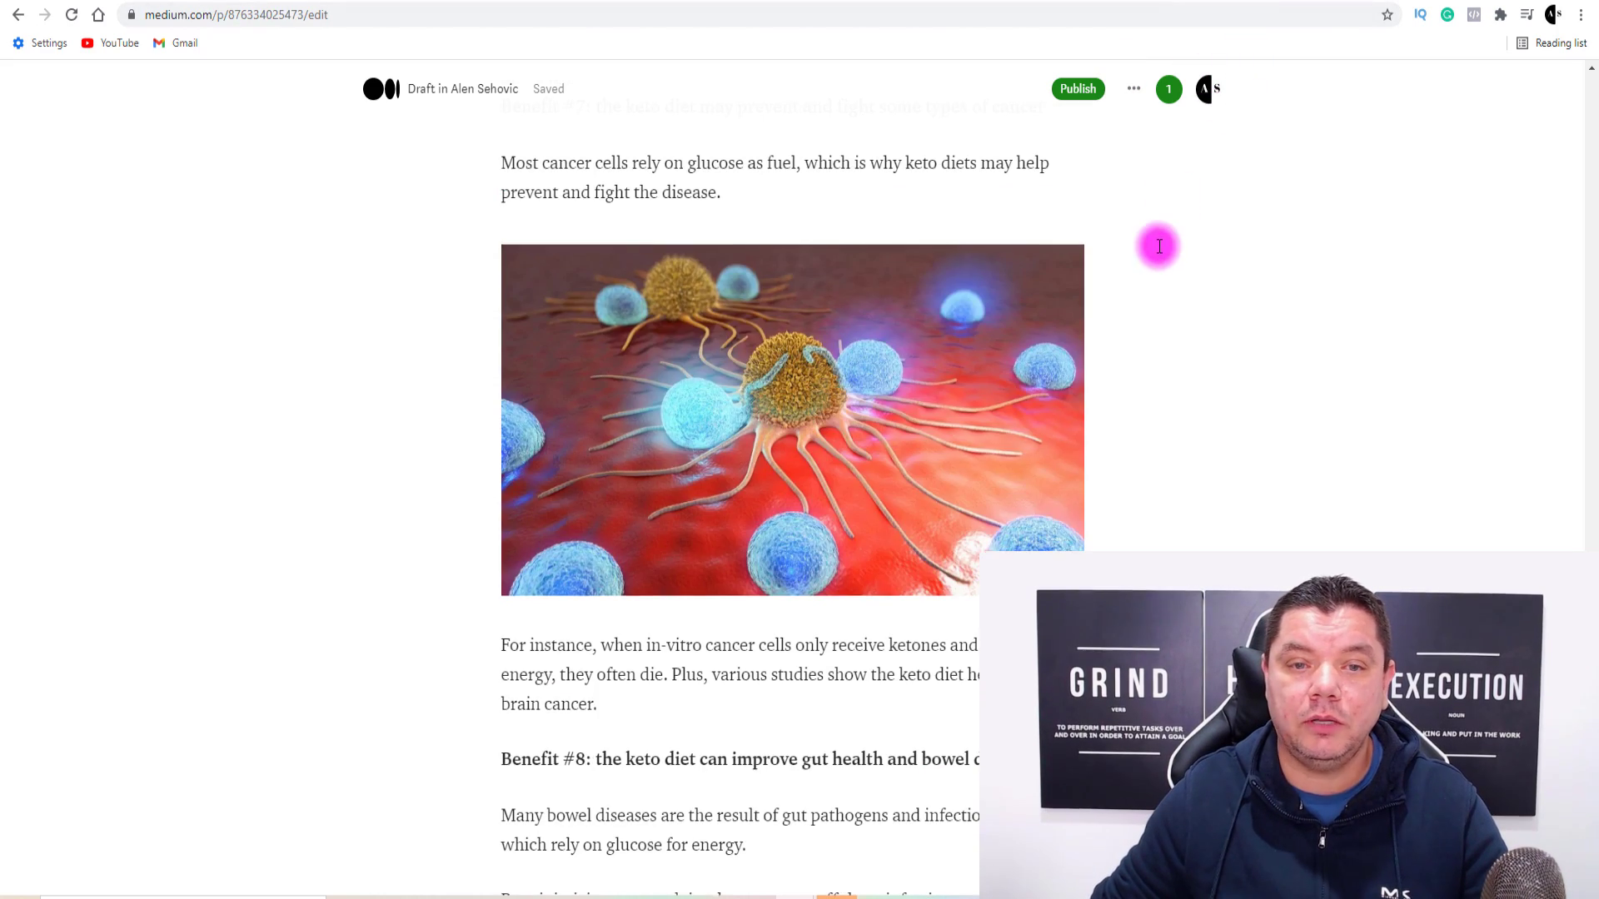
Look over the finished draft from its title to the KetoFit call-to-action above Benefit #1.
{"action": "scroll", "coordinate": [1153, 242], "scroll_direction": "up", "scroll_amount": 5}
{"action": "left_click_drag", "start_coordinate": [1592, 633], "coordinate": [1590, 100]}
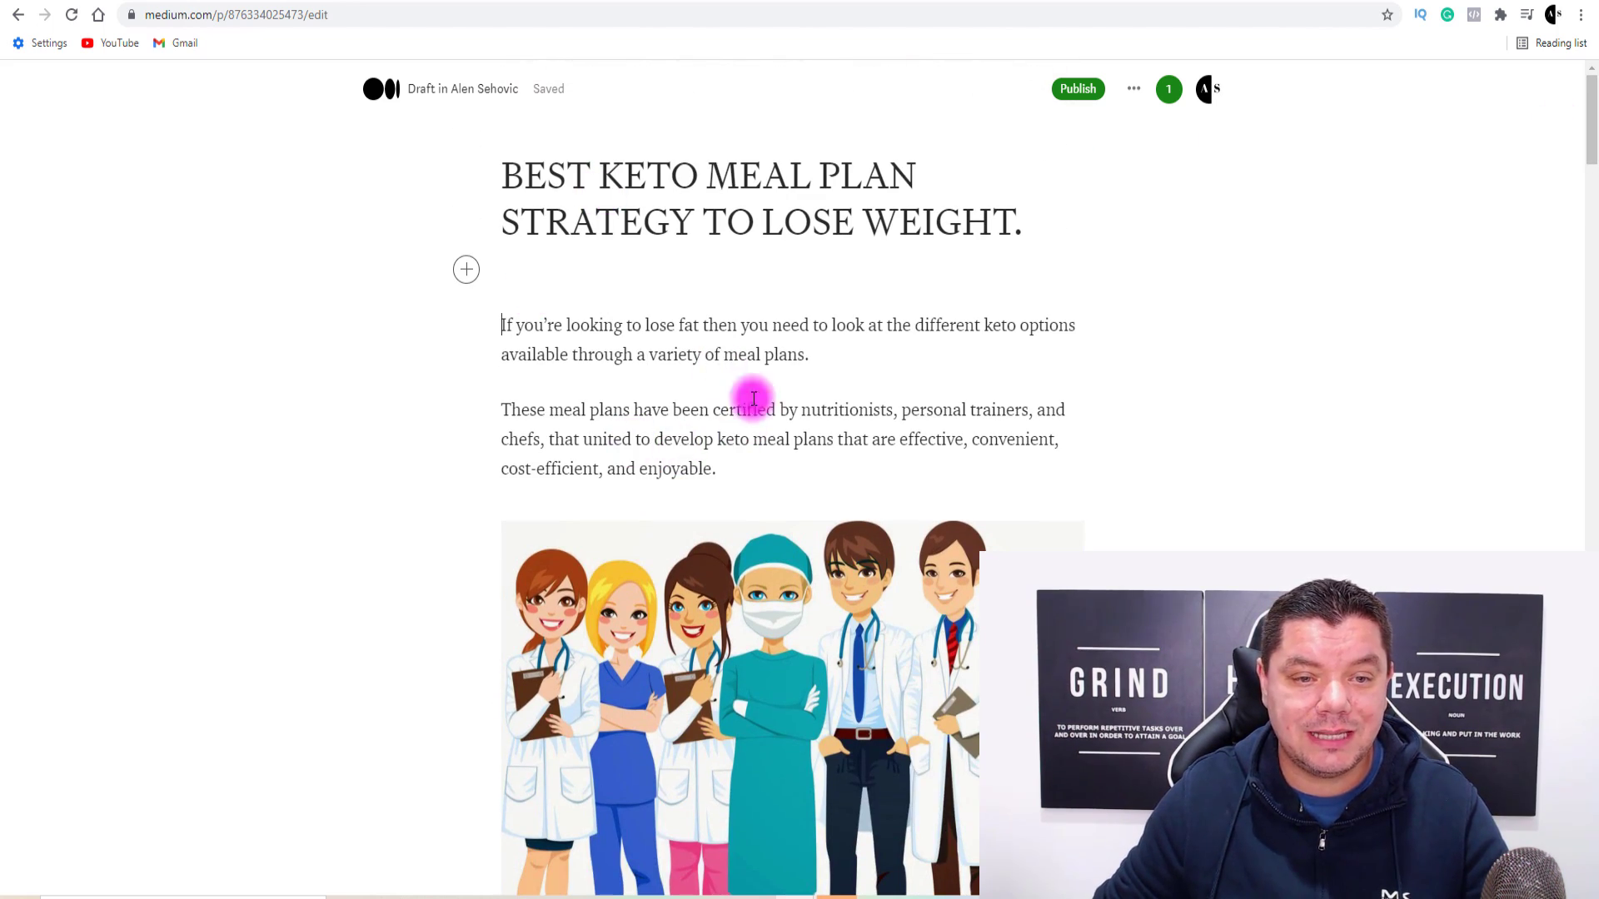
{"action": "scroll", "coordinate": [899, 436], "scroll_direction": "down", "scroll_amount": 10}
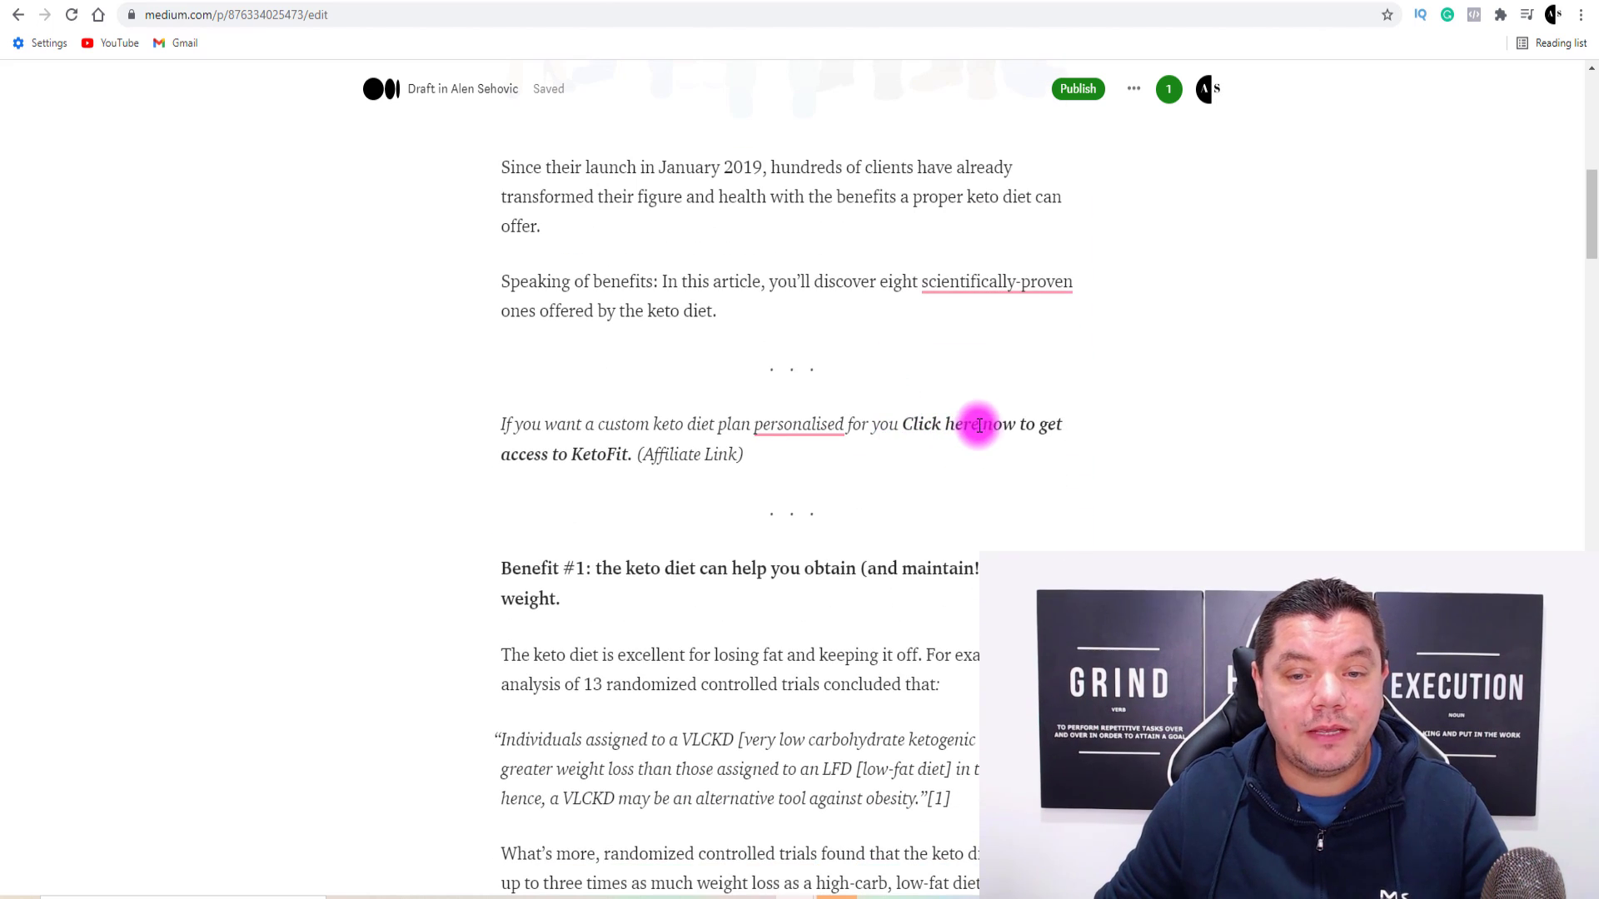
{"action": "scroll", "coordinate": [981, 427], "scroll_direction": "up", "scroll_amount": 2}
{"action": "scroll", "coordinate": [847, 450], "scroll_direction": "down", "scroll_amount": 2}
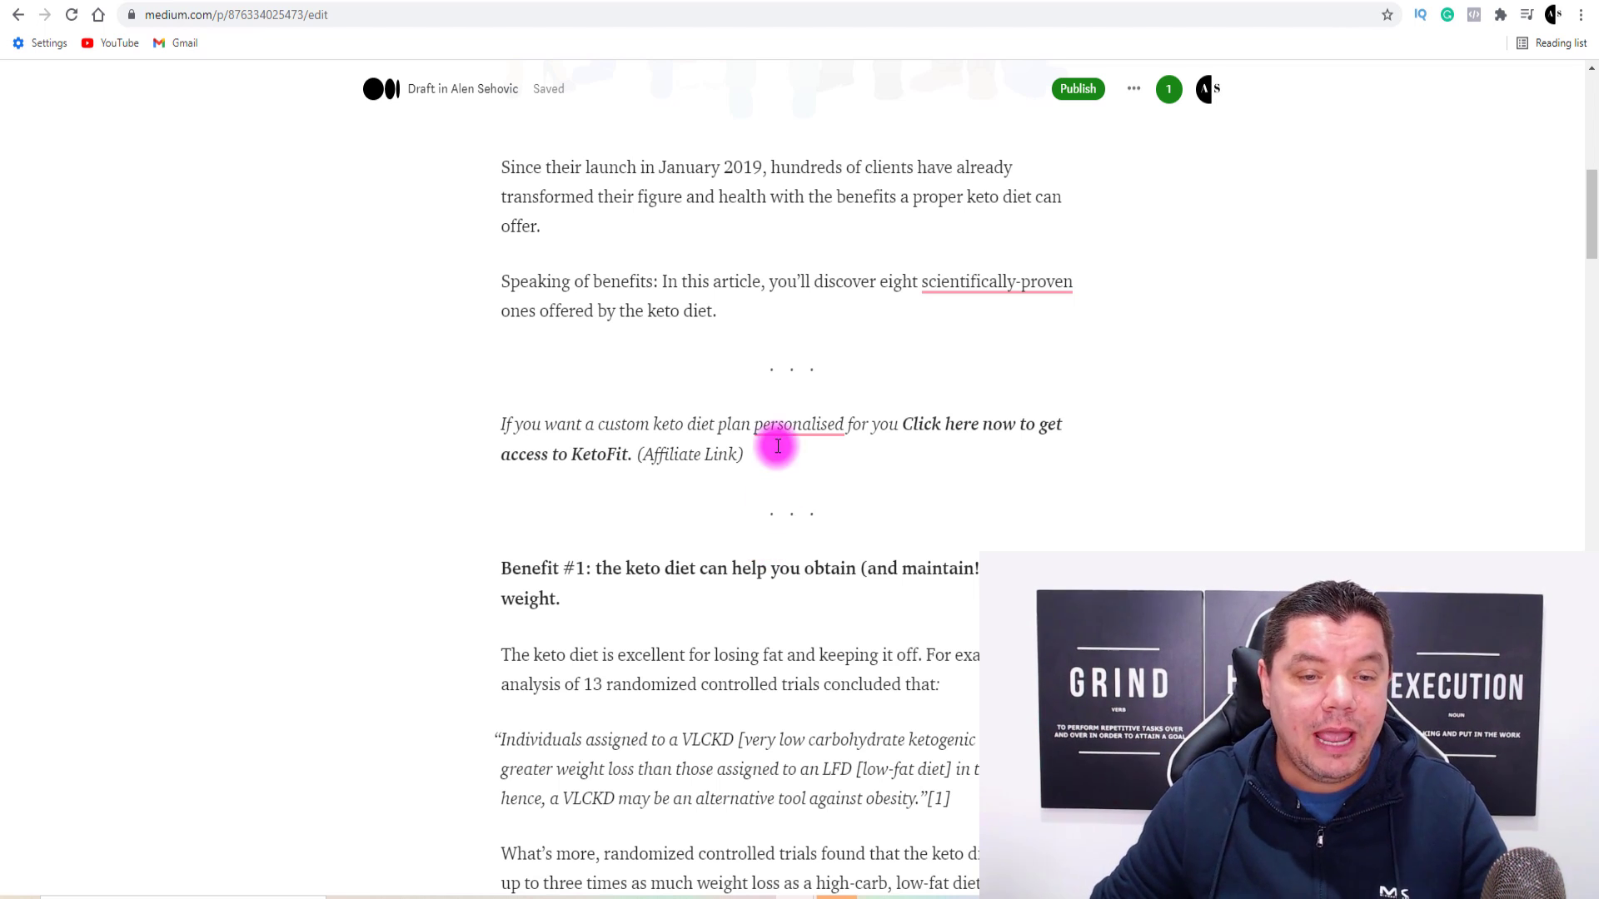
Insert a separator below the Benefit #1 heading and delete it again.
{"action": "left_click_drag", "start_coordinate": [502, 569], "coordinate": [553, 600]}
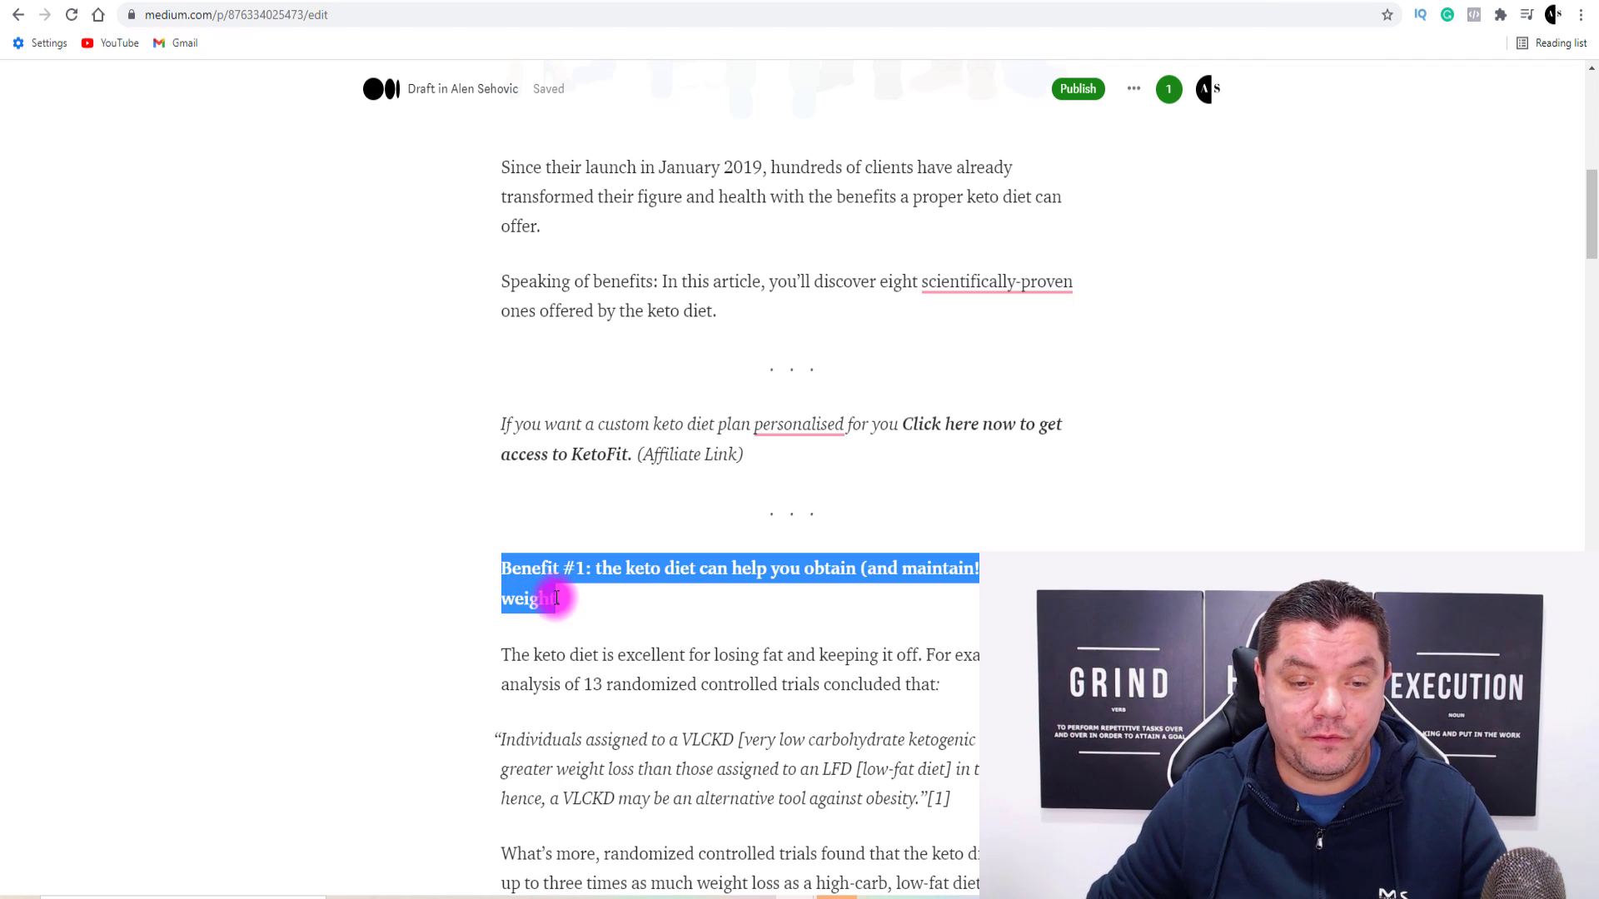
{"action": "left_click", "coordinate": [553, 578]}
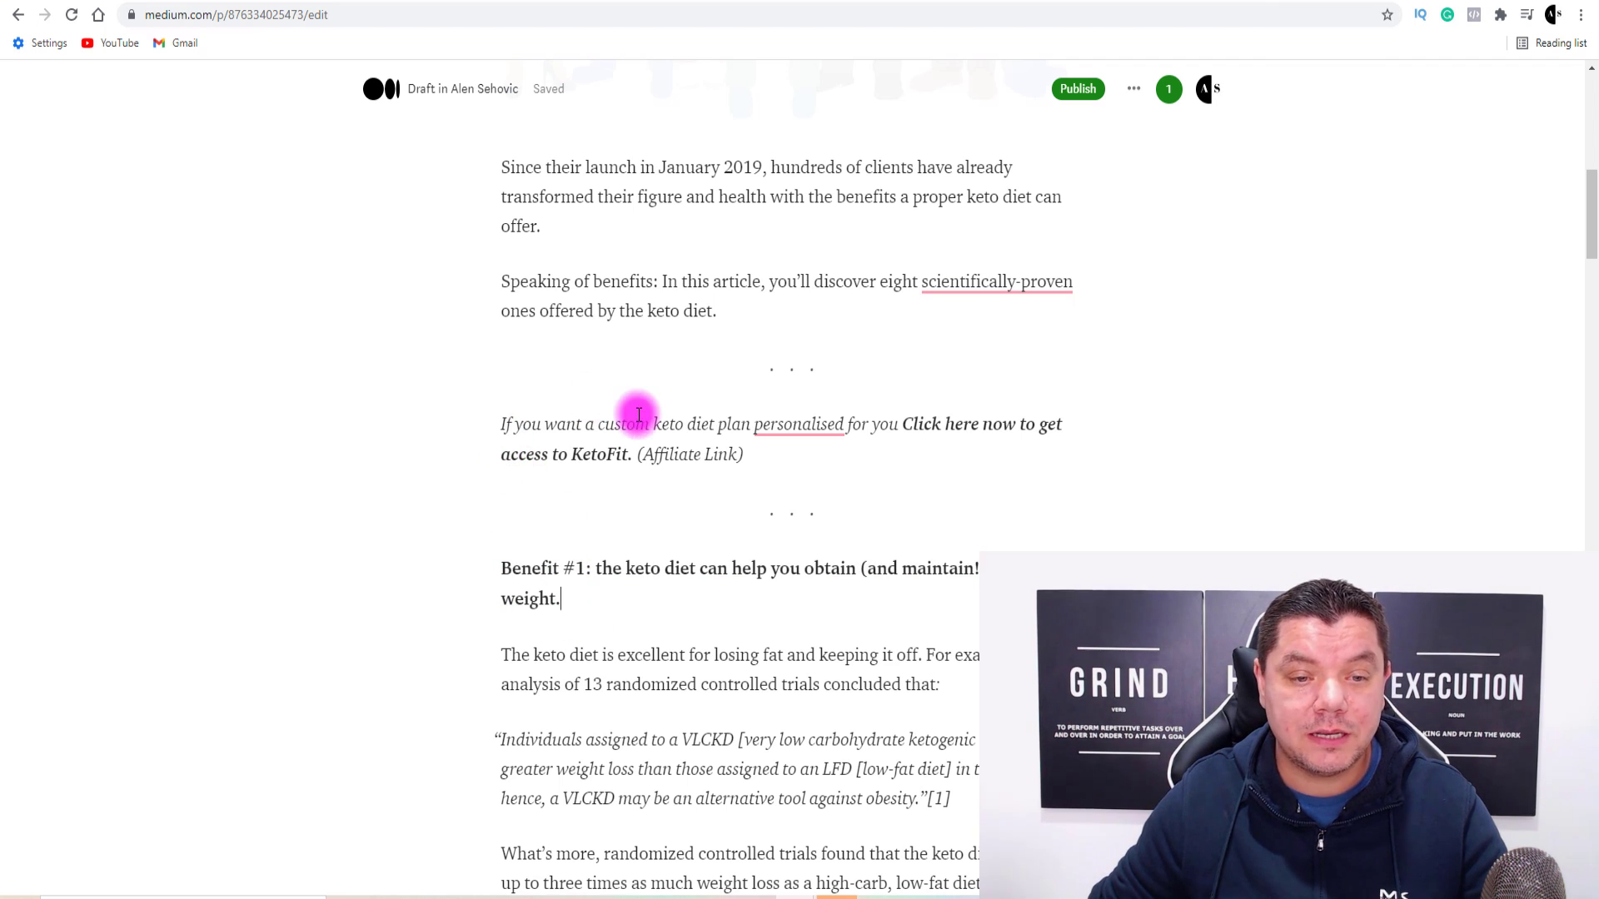
{"action": "left_click", "coordinate": [746, 597]}
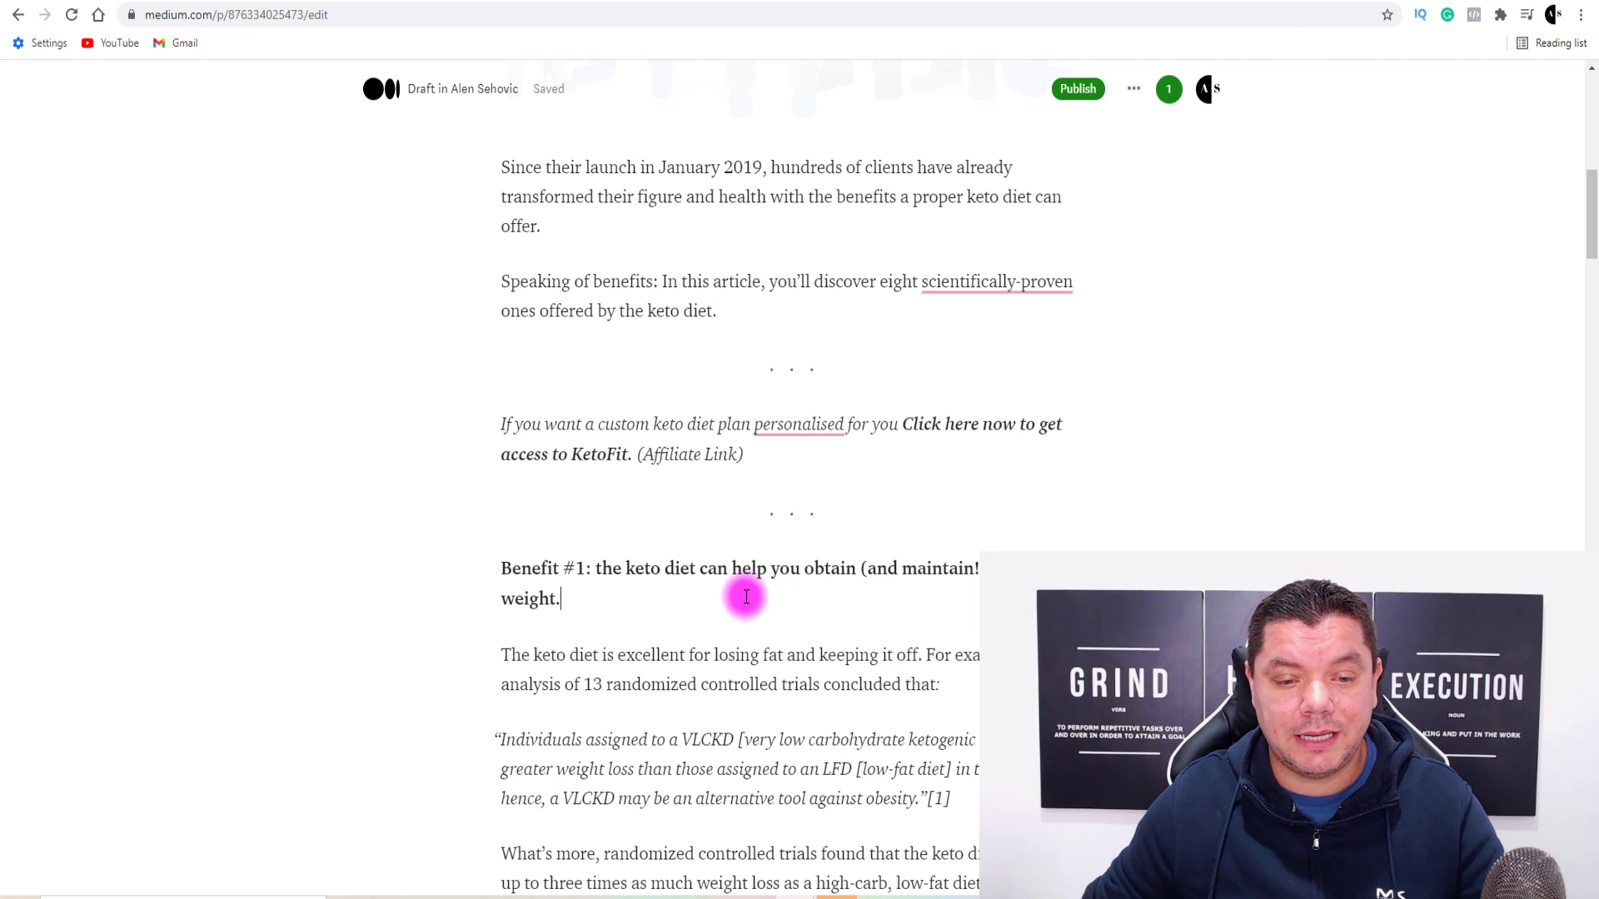
{"action": "key", "text": "Return"}
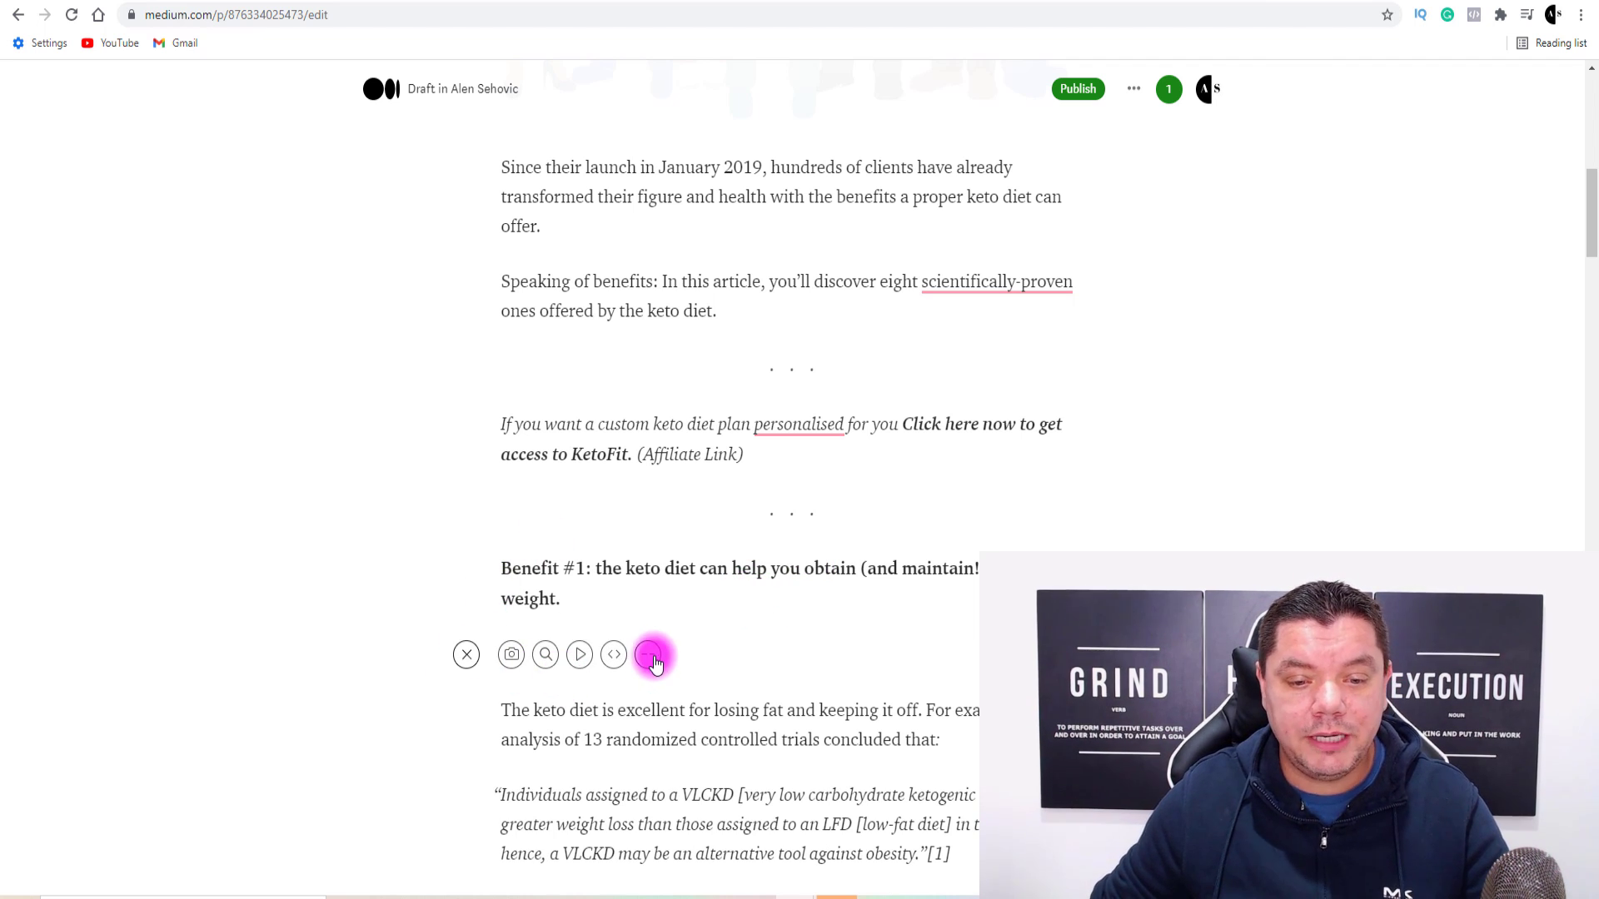
{"action": "left_click", "coordinate": [648, 656]}
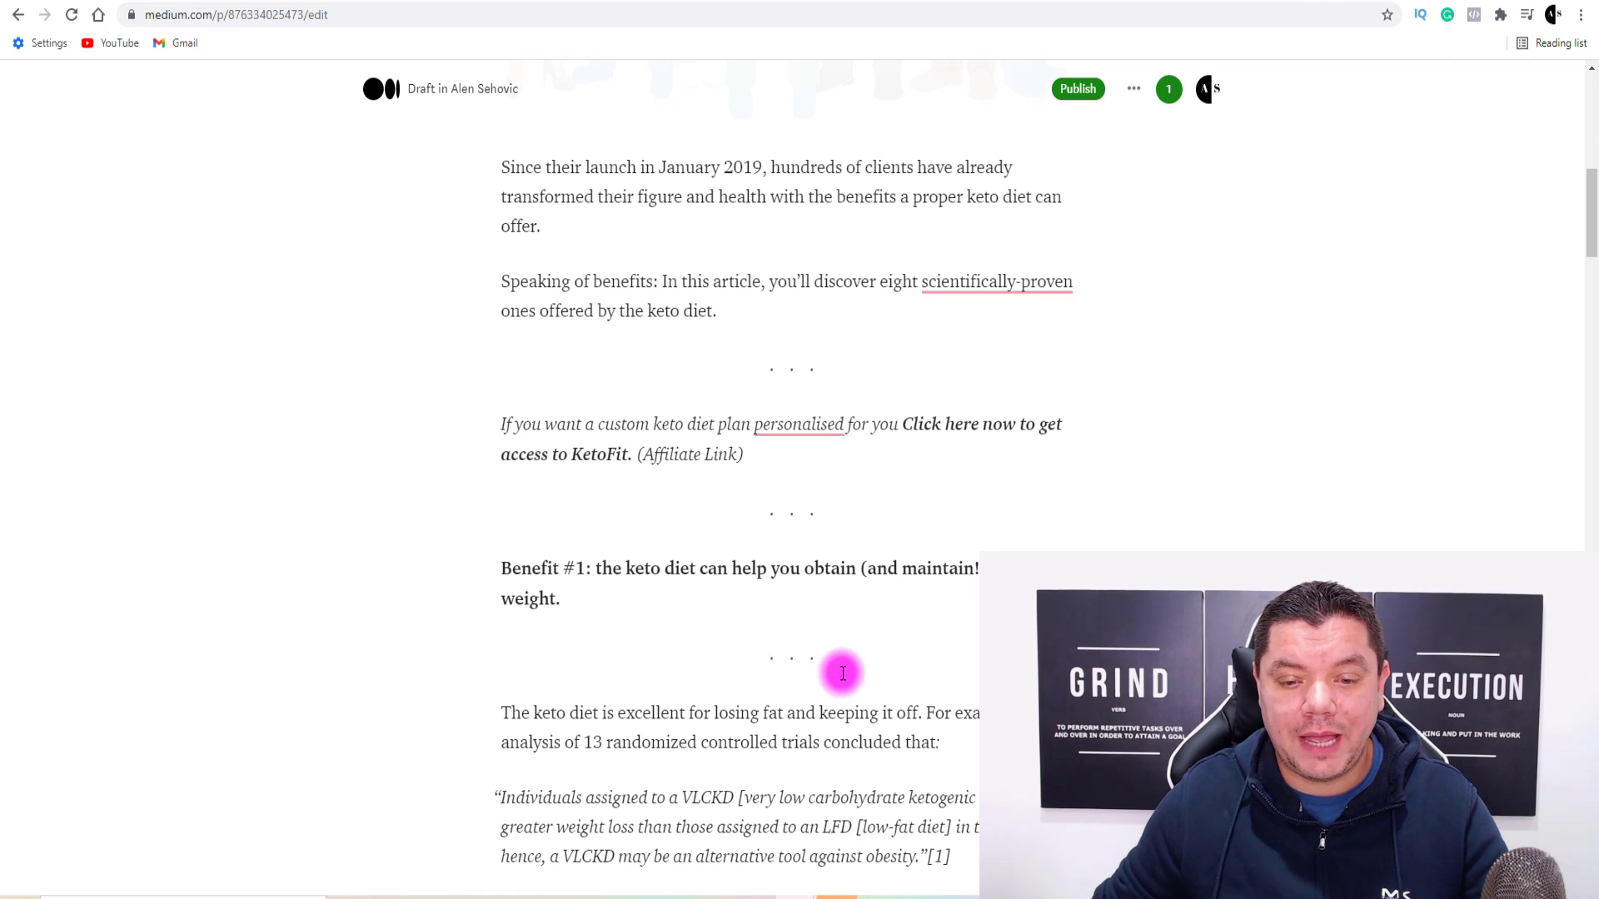
{"action": "left_click", "coordinate": [499, 712]}
{"action": "key", "text": "BackSpace"}
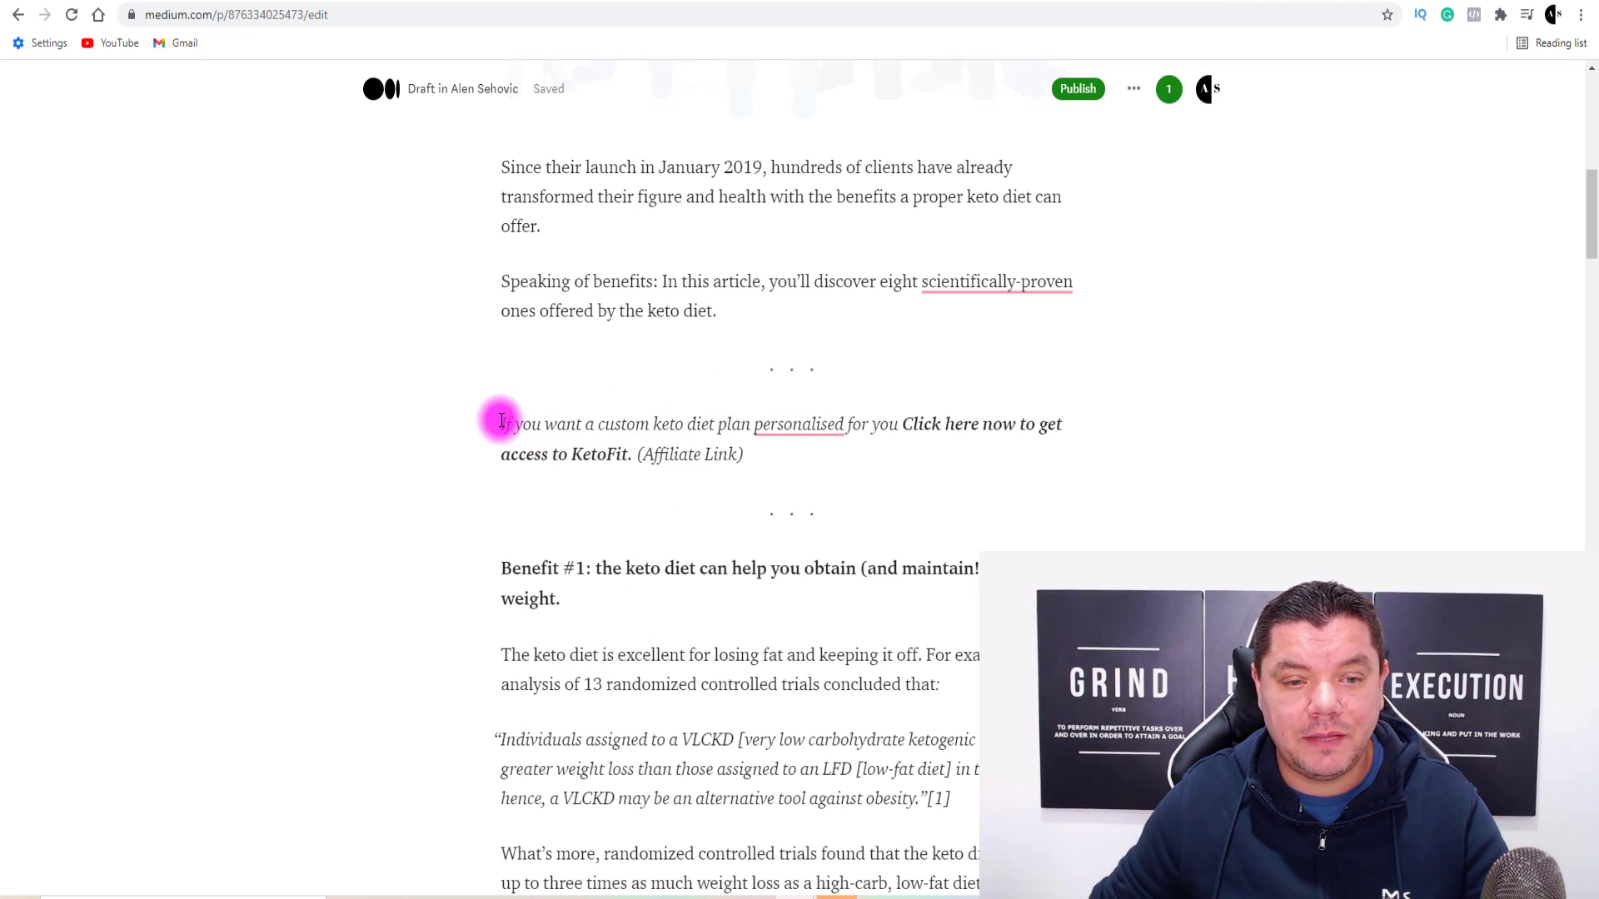
Examine the wording of the custom keto diet plan call-to-action and its "(Affiliate Link)" disclosure.
{"action": "left_click_drag", "start_coordinate": [499, 423], "coordinate": [753, 453]}
{"action": "left_click", "coordinate": [599, 432]}
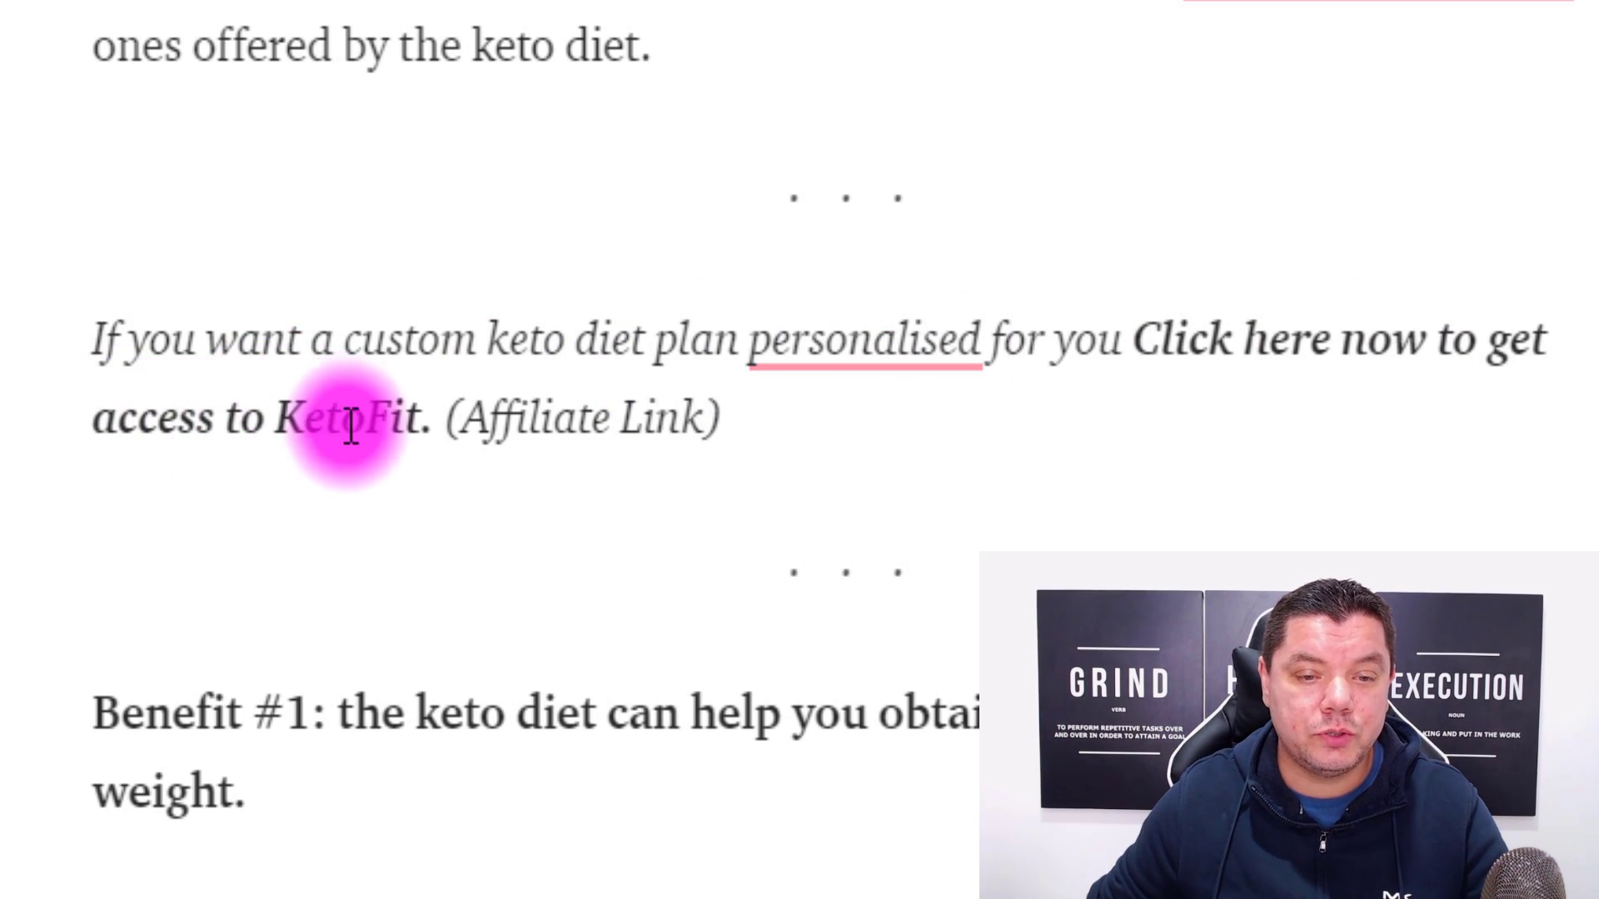
{"action": "left_click_drag", "start_coordinate": [714, 420], "coordinate": [454, 416]}
{"action": "left_click", "coordinate": [713, 420]}
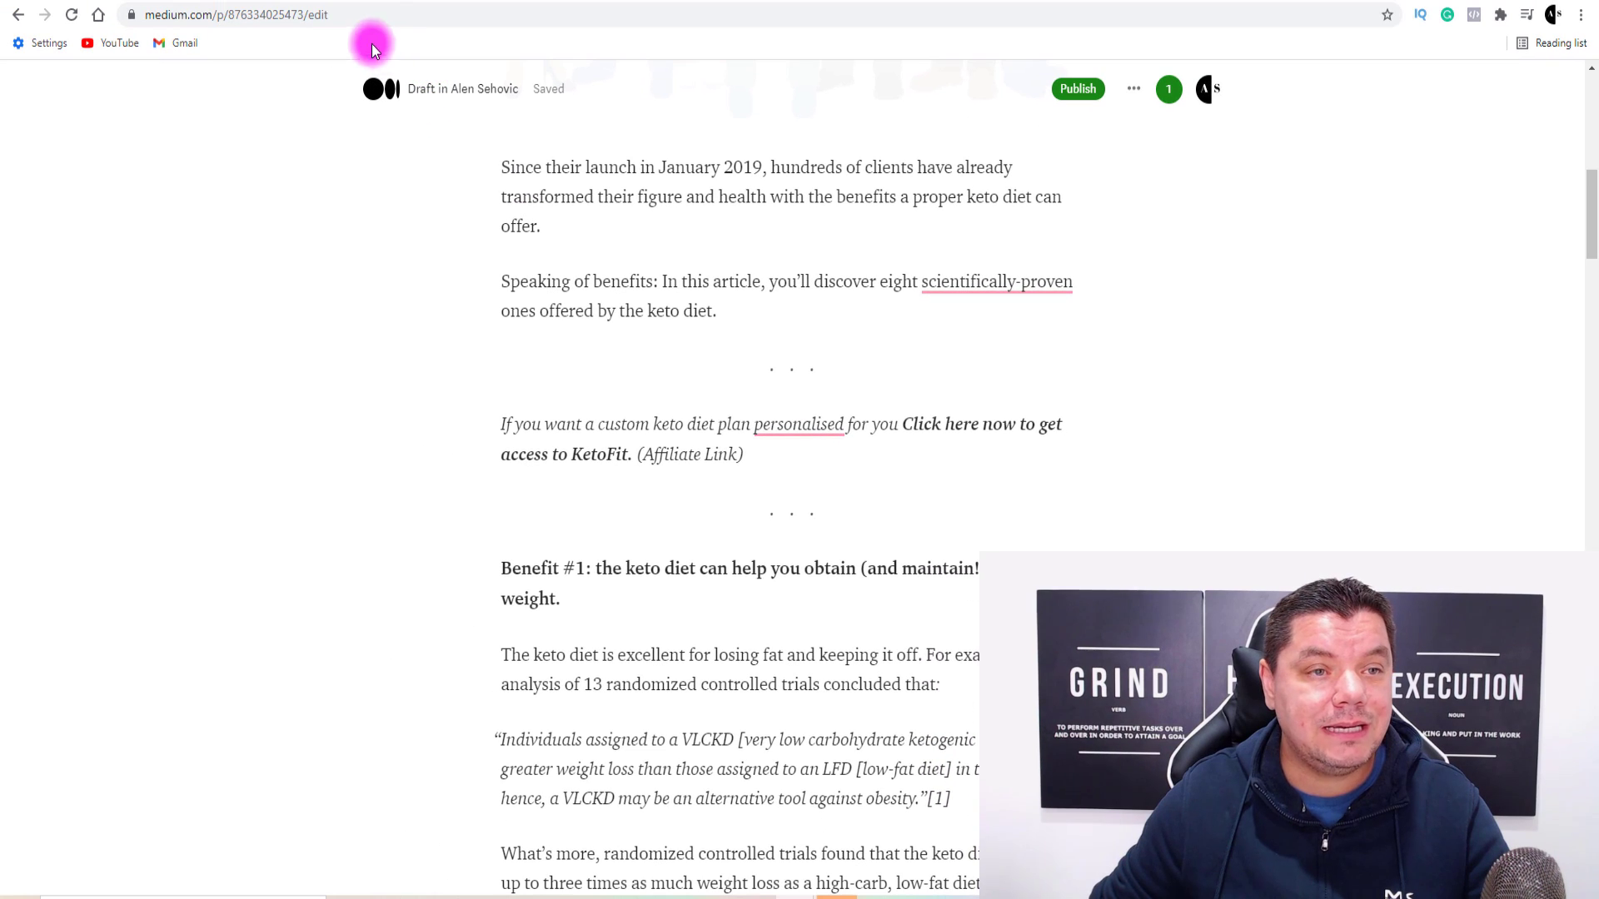
Switch to the Digistore24 marketplace and copy the promolink of the KETOFITTODAY product.
{"action": "left_click", "coordinate": [273, 1]}
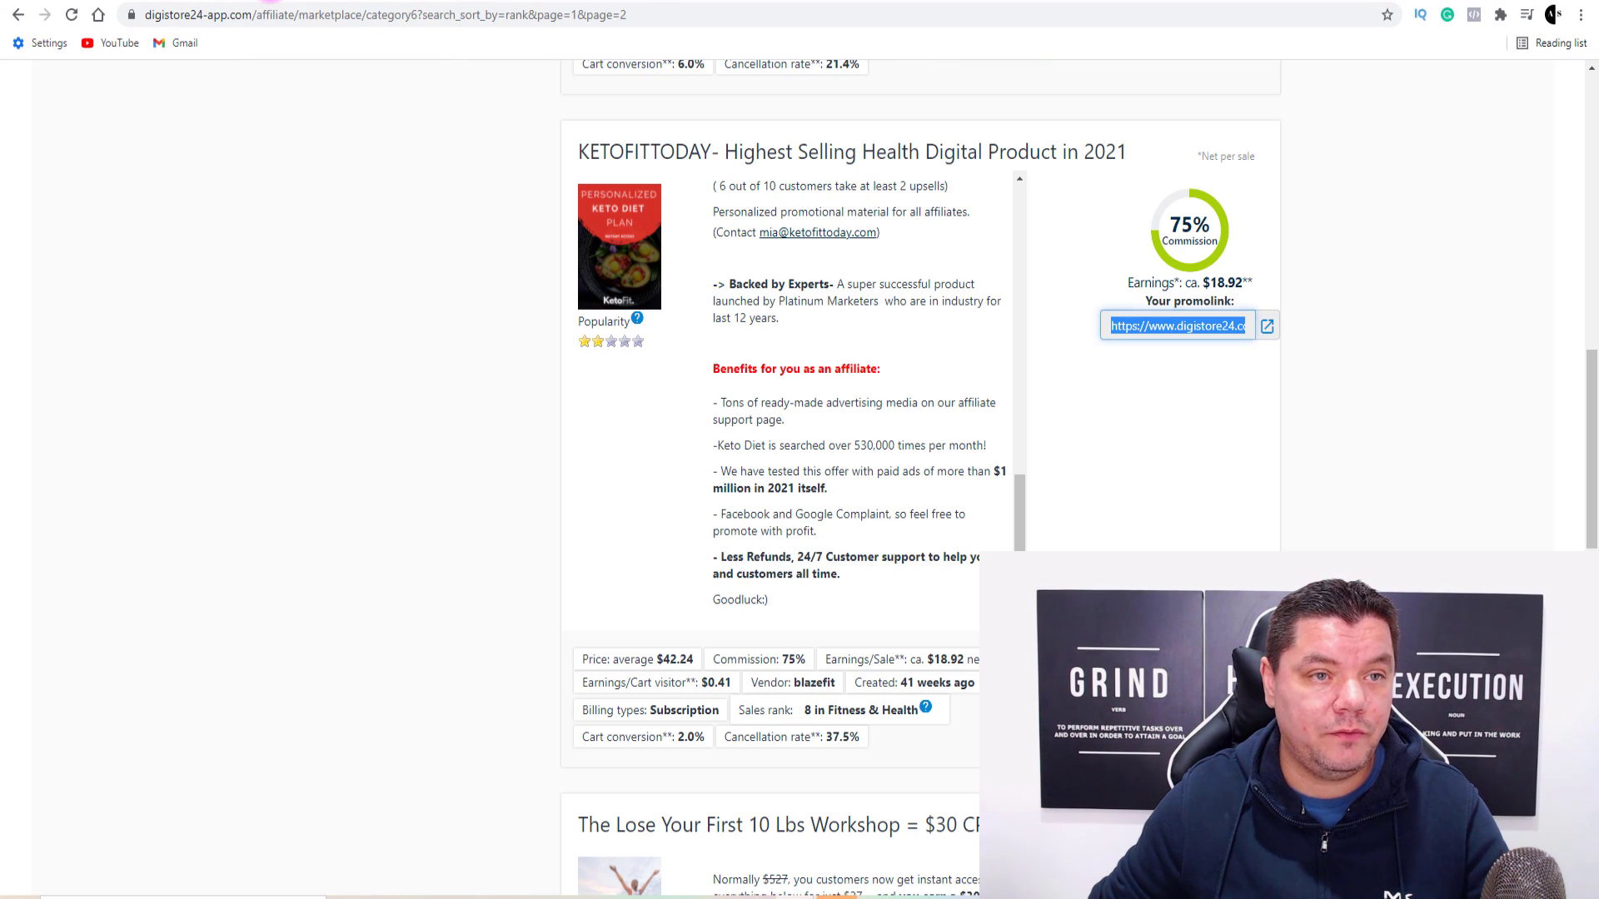
{"action": "left_click", "coordinate": [1176, 333]}
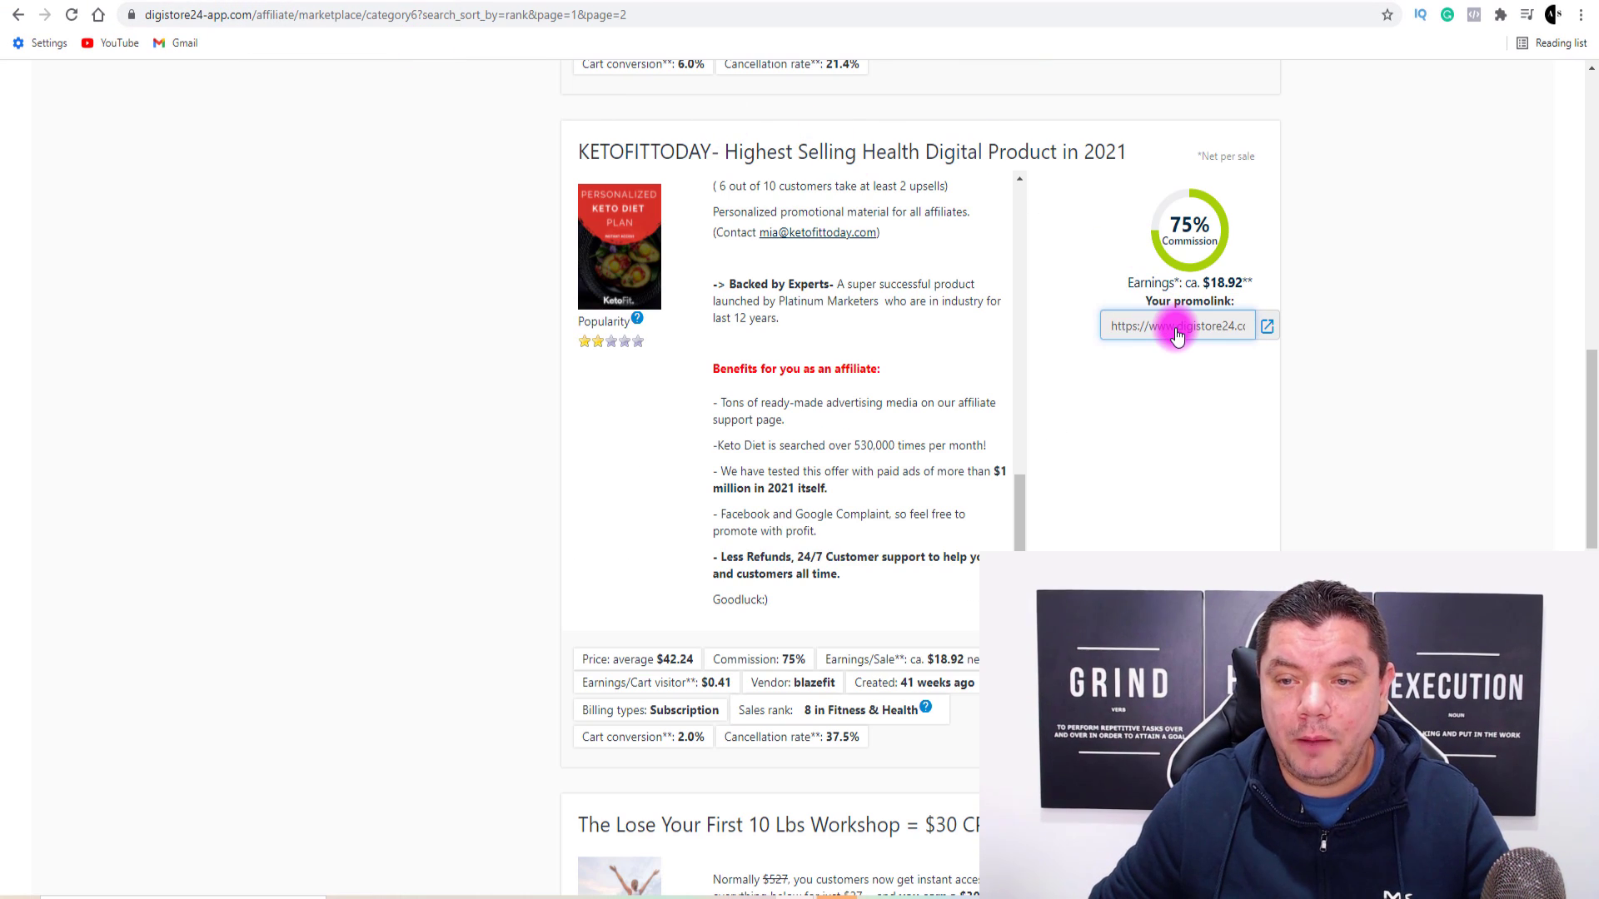
{"action": "right_click", "coordinate": [1177, 333]}
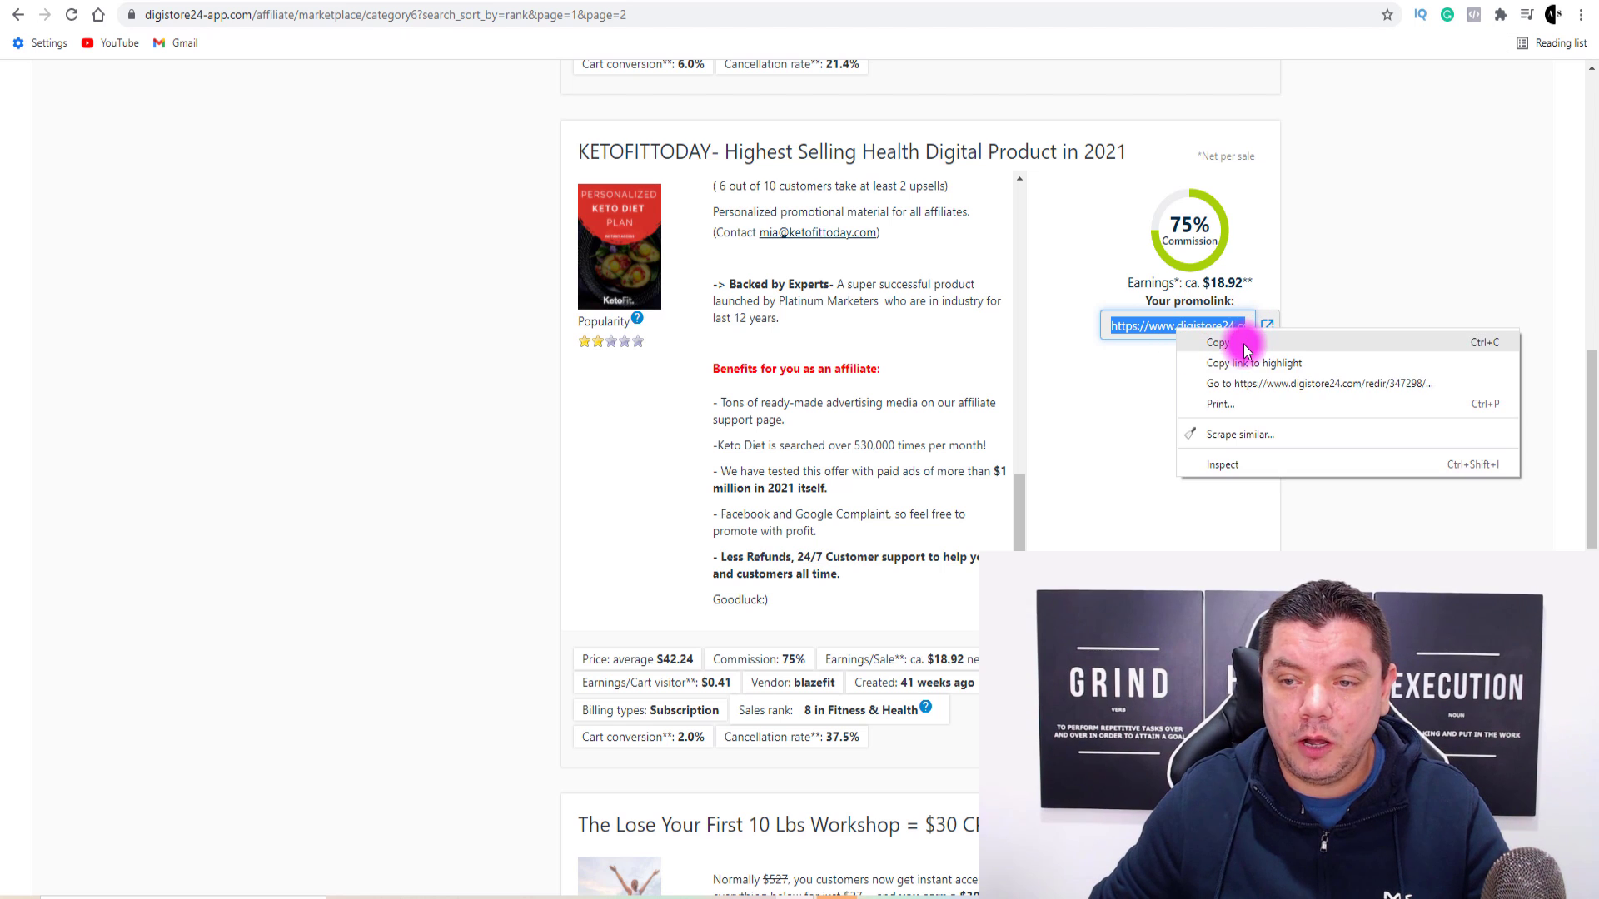
{"action": "left_click", "coordinate": [1218, 344]}
Return to the finished draft and link "Click here now to get access to KetoFit." to the copied promolink.
{"action": "left_click", "coordinate": [1205, 2]}
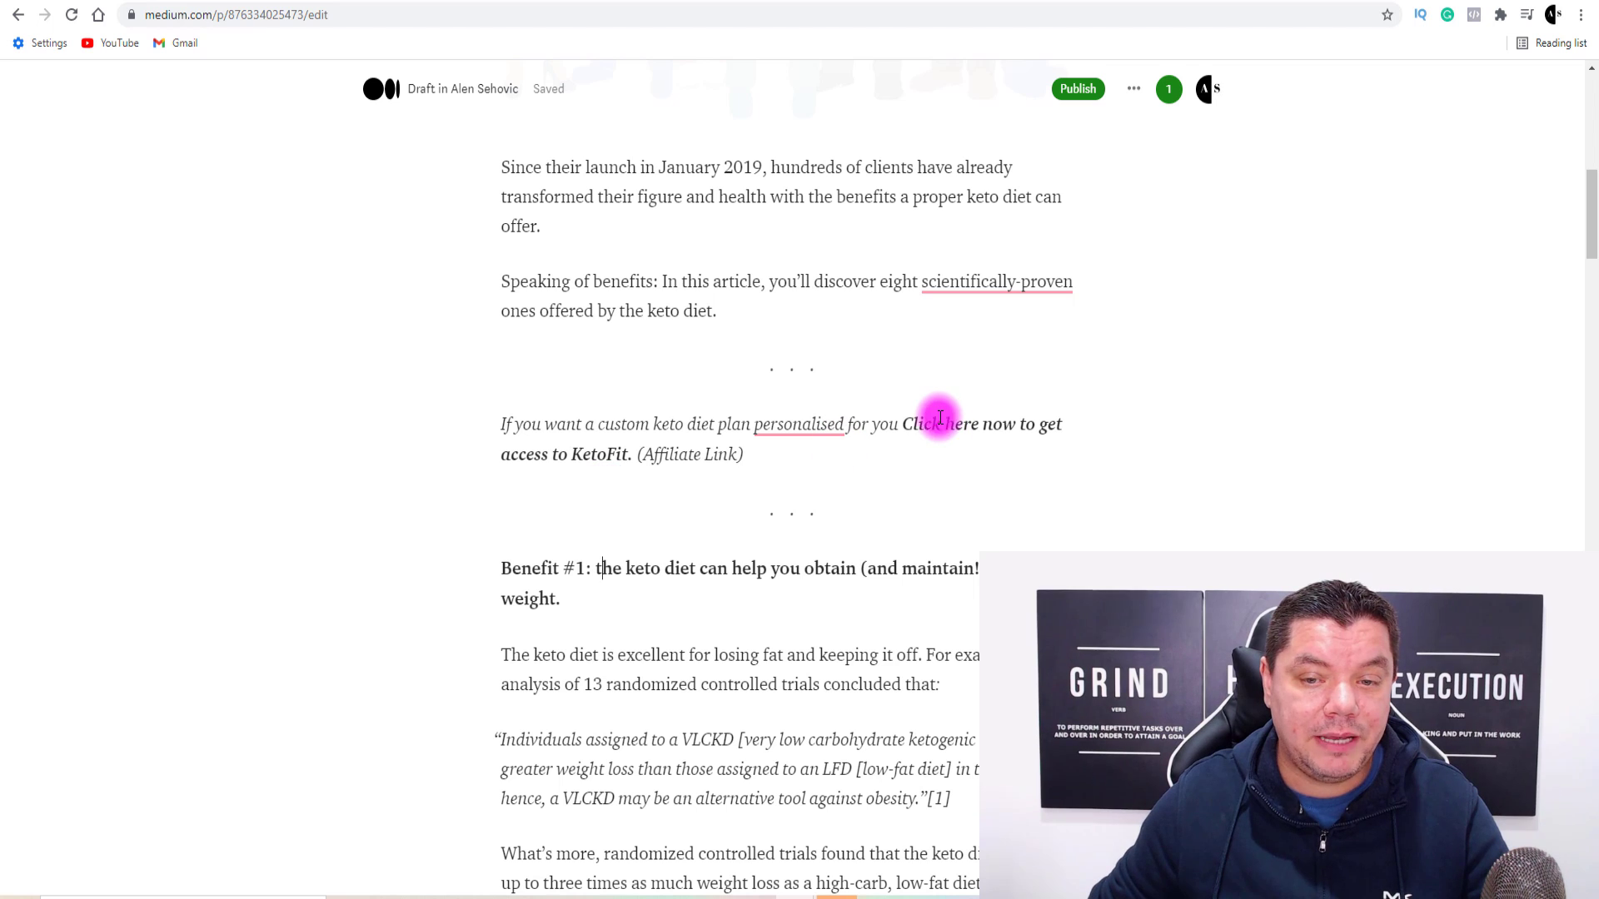
{"action": "left_click_drag", "start_coordinate": [903, 421], "coordinate": [633, 458]}
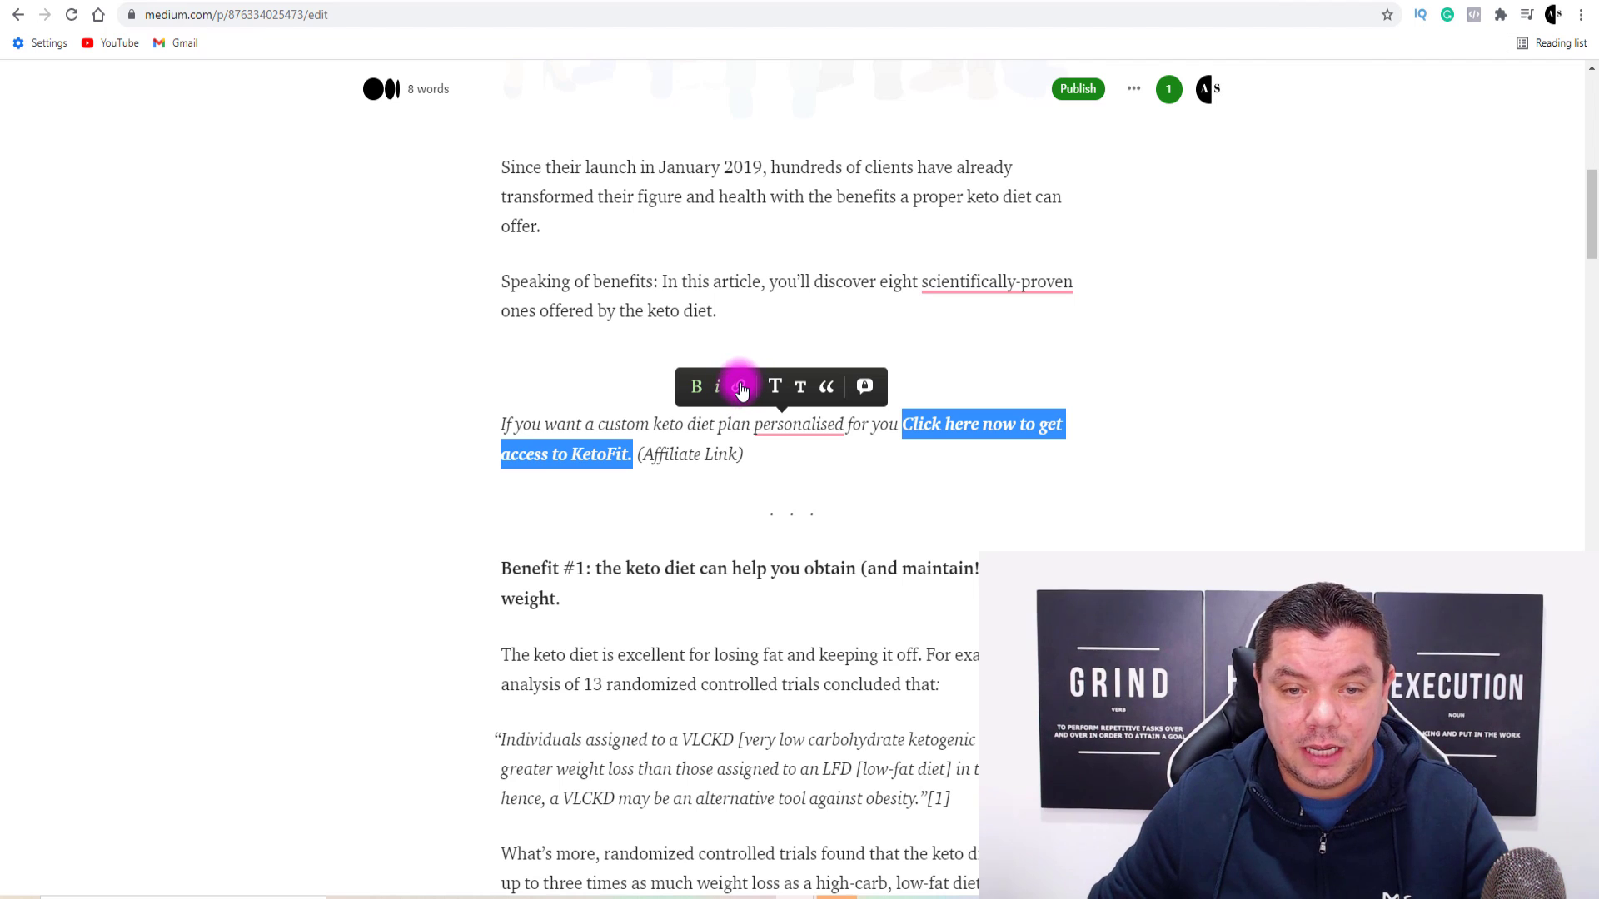
{"action": "left_click", "coordinate": [740, 388]}
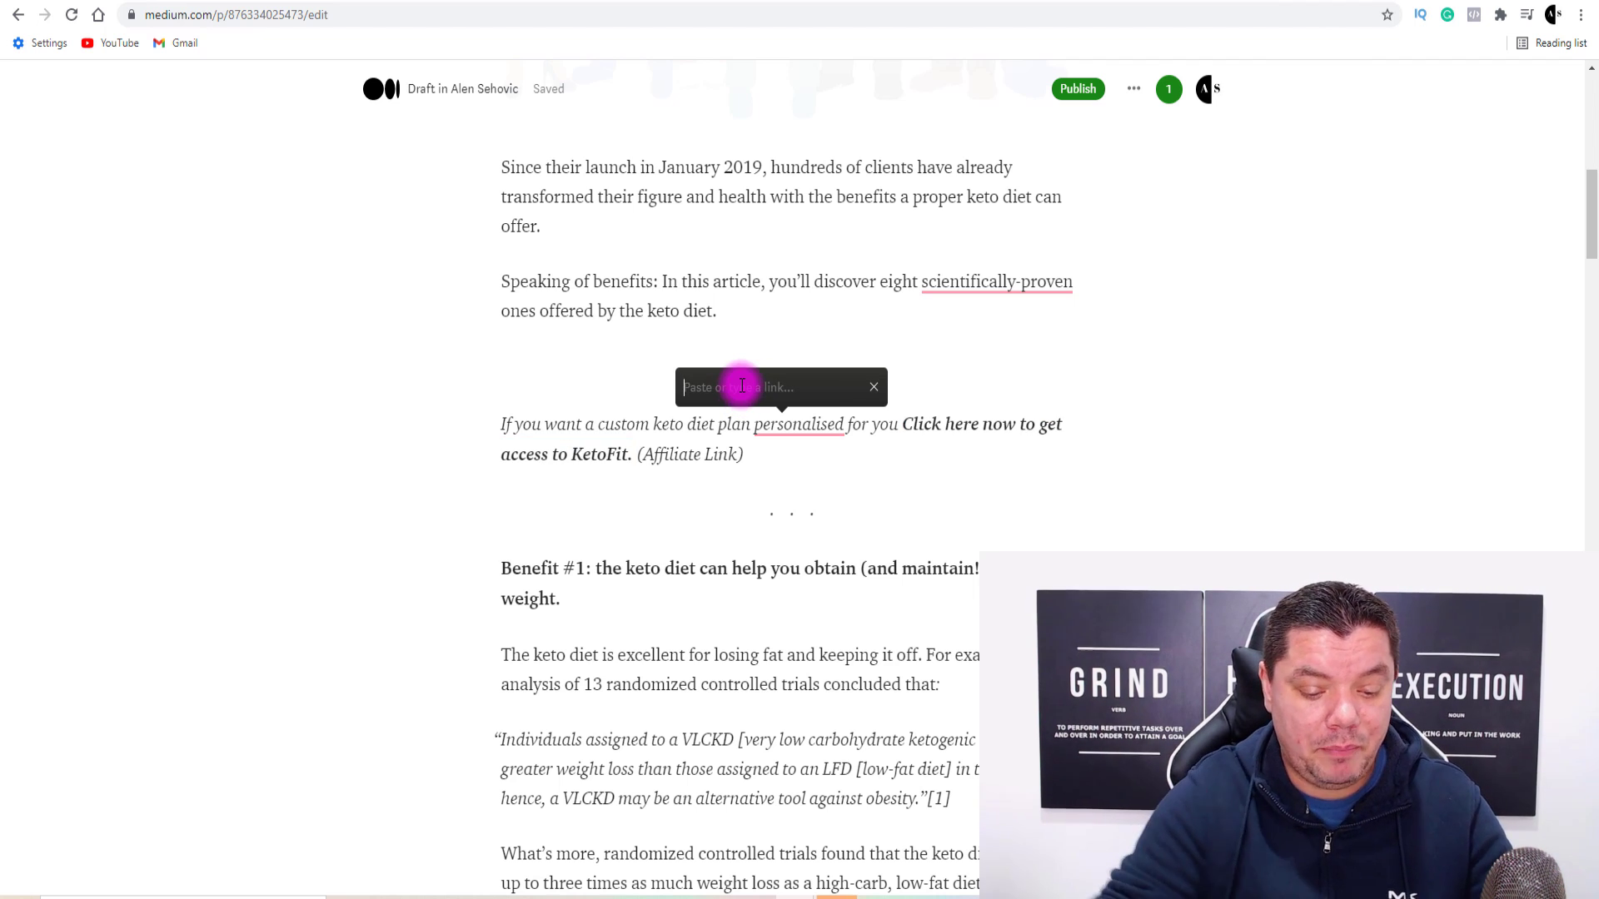
{"action": "key", "text": "ctrl+v"}
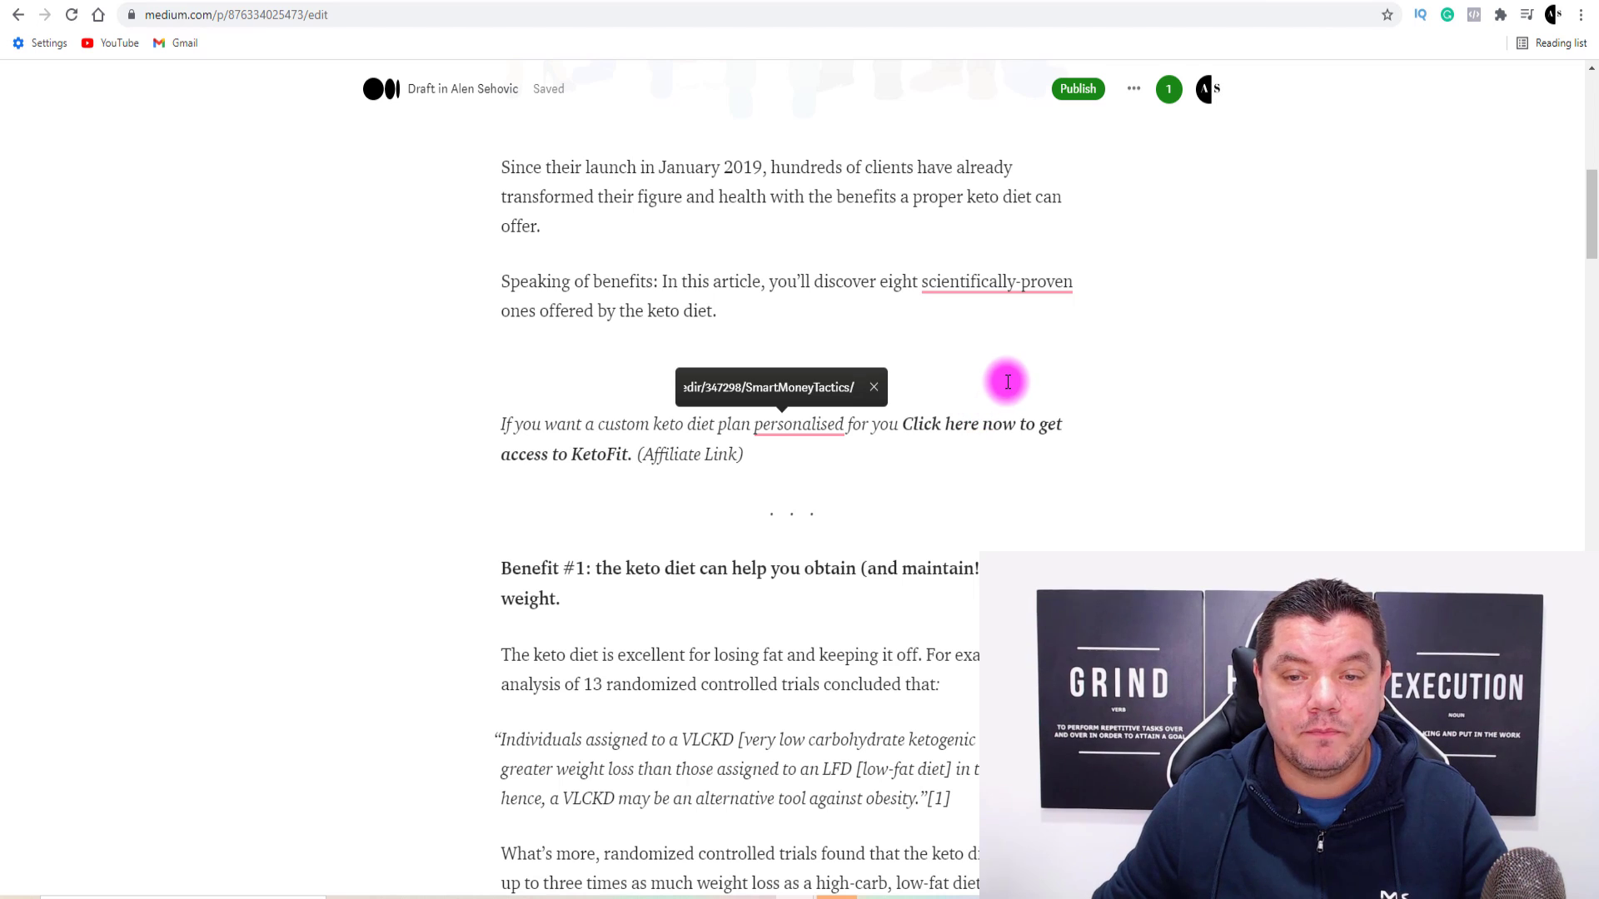
{"action": "key", "text": "Return"}
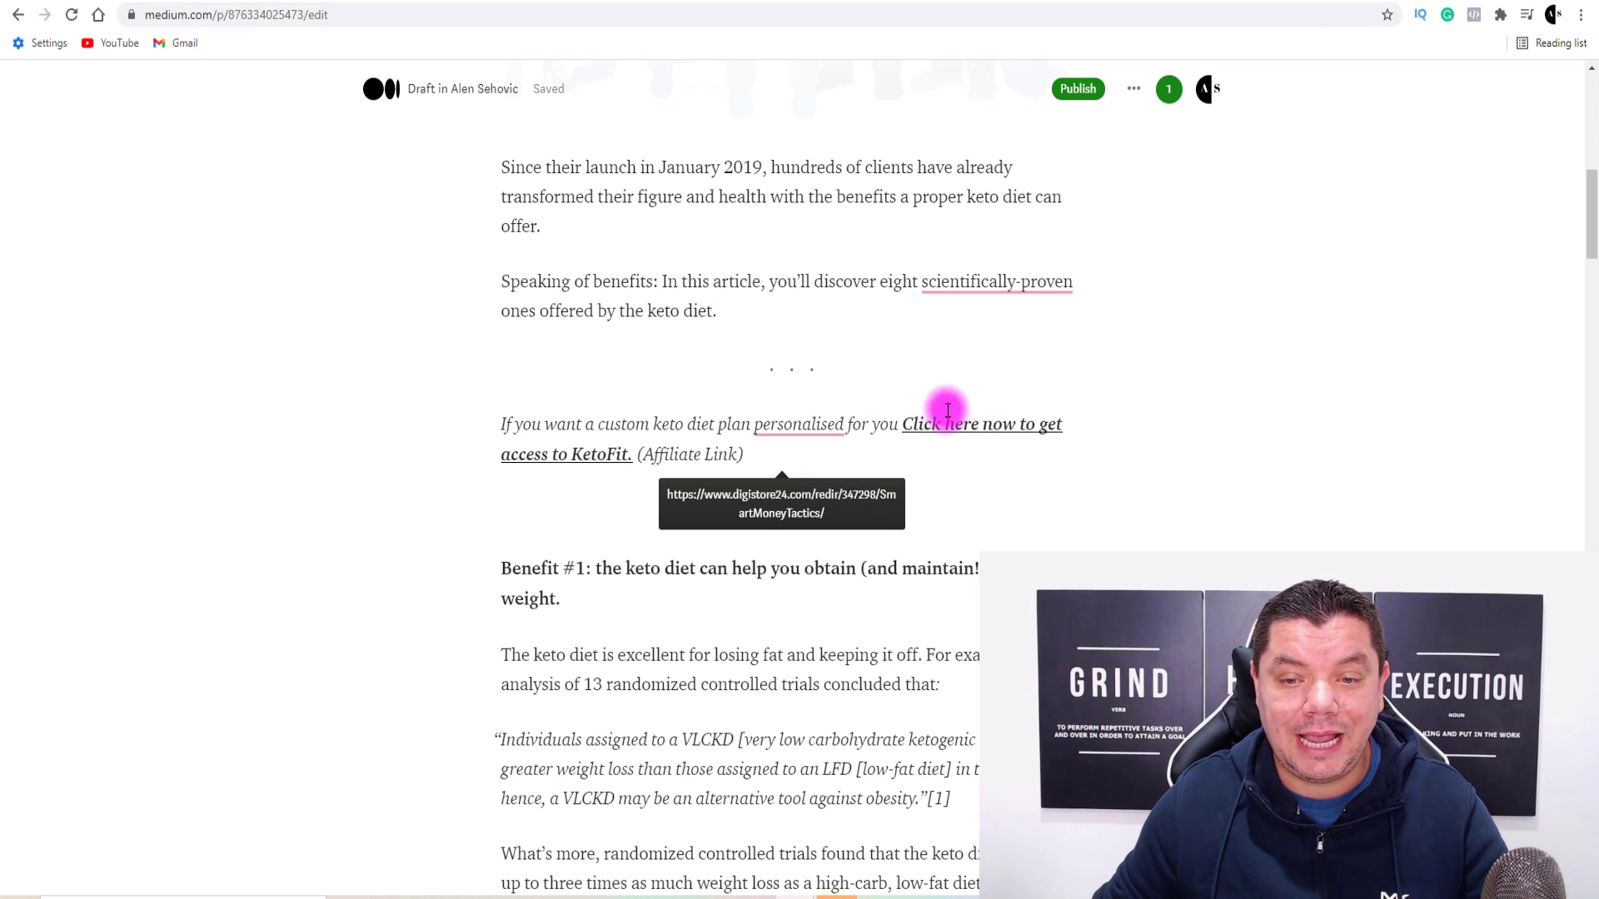
Check the page behind the affiliate link, return to the draft and look over its introduction and call-to-action.
{"action": "left_click", "coordinate": [781, 495]}
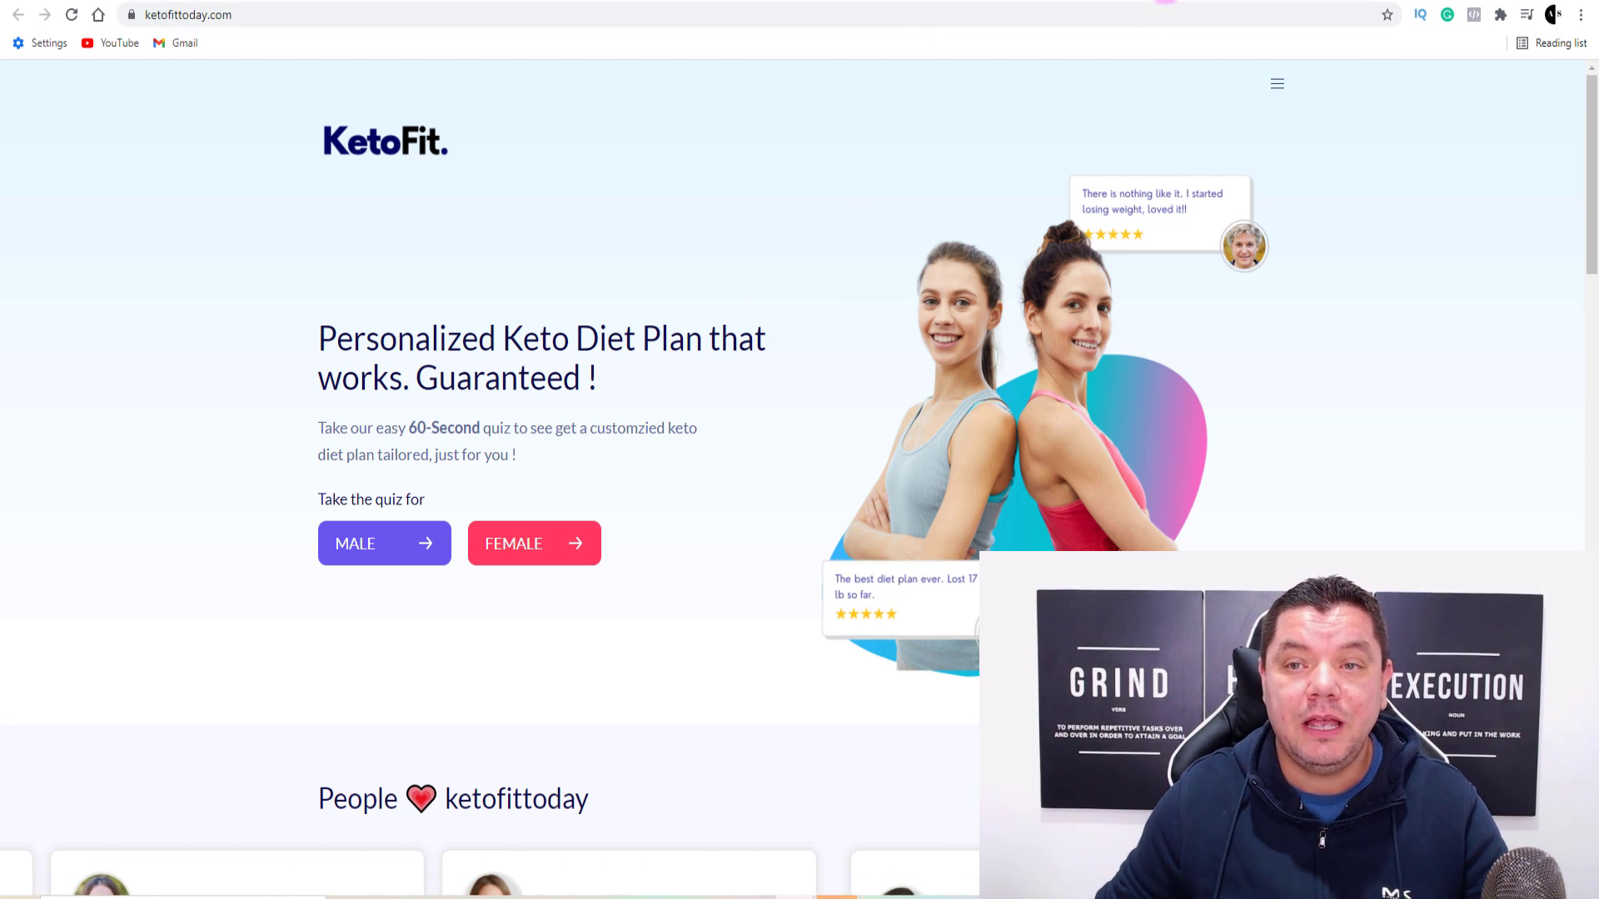
{"action": "left_click", "coordinate": [1166, 2]}
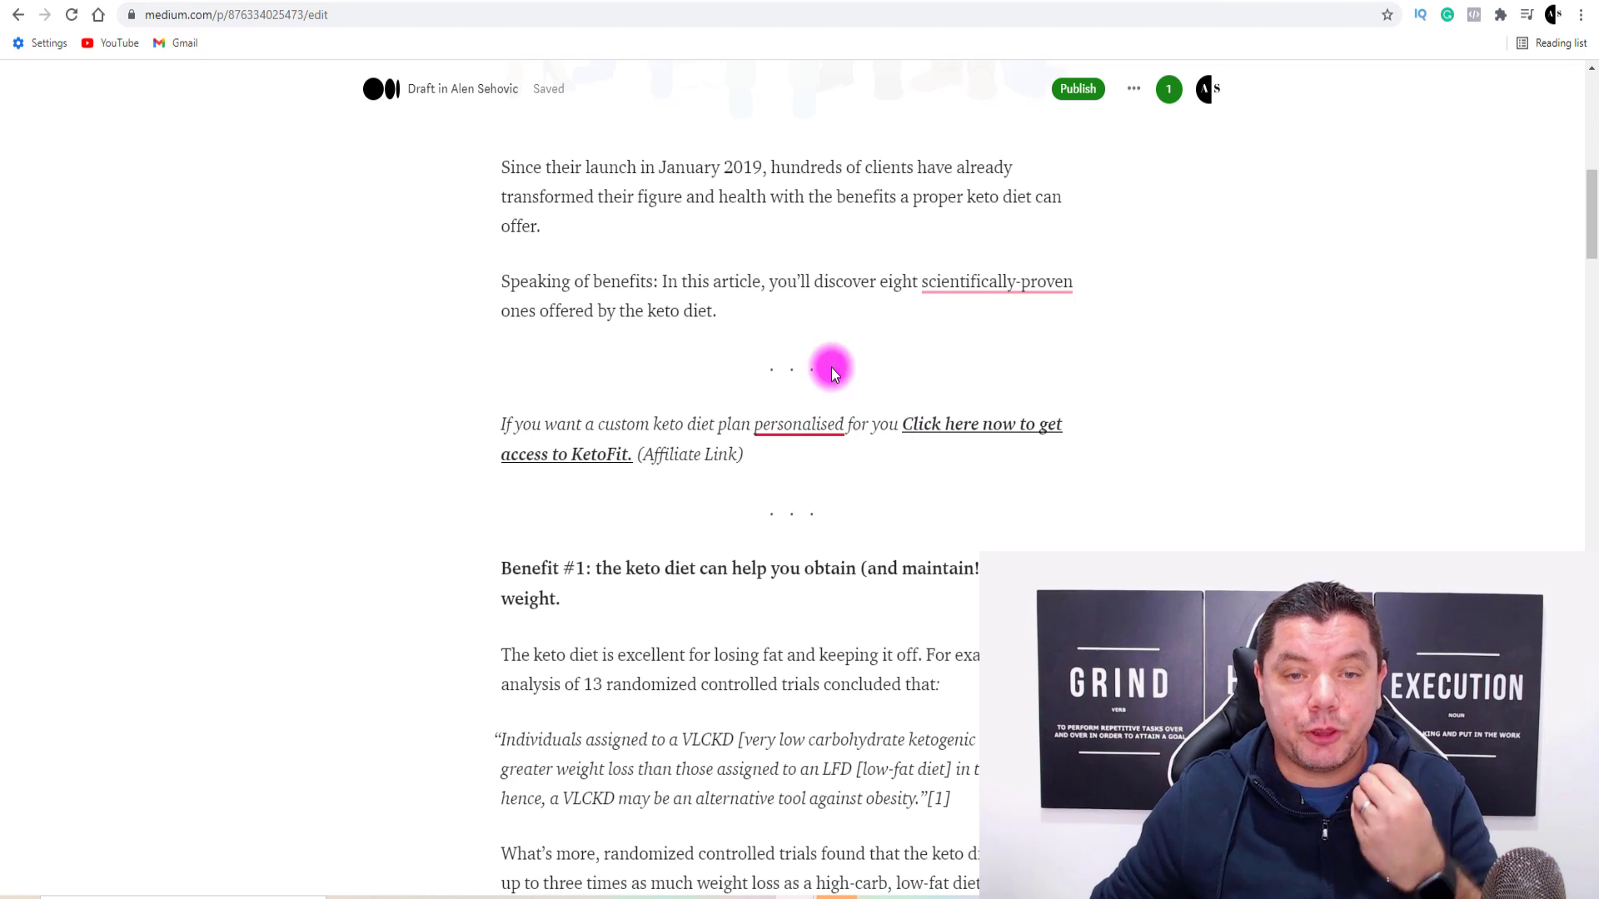
{"action": "scroll", "coordinate": [858, 195], "scroll_direction": "down", "scroll_amount": 5}
{"action": "scroll", "coordinate": [841, 203], "scroll_direction": "up", "scroll_amount": 10}
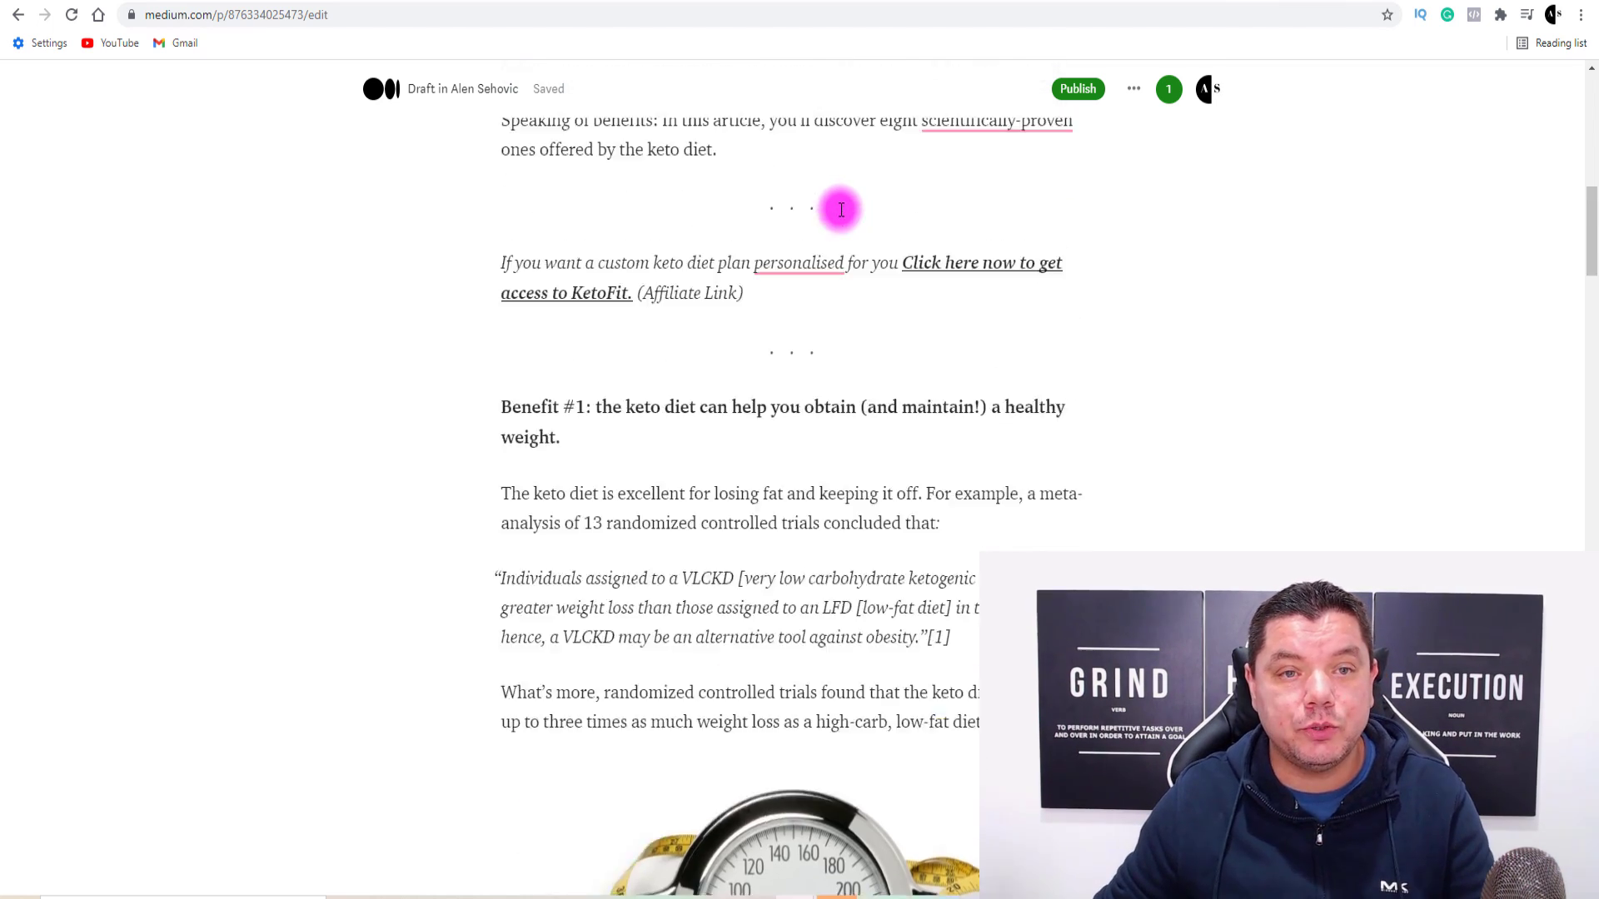
{"action": "scroll", "coordinate": [886, 203], "scroll_direction": "up", "scroll_amount": 4}
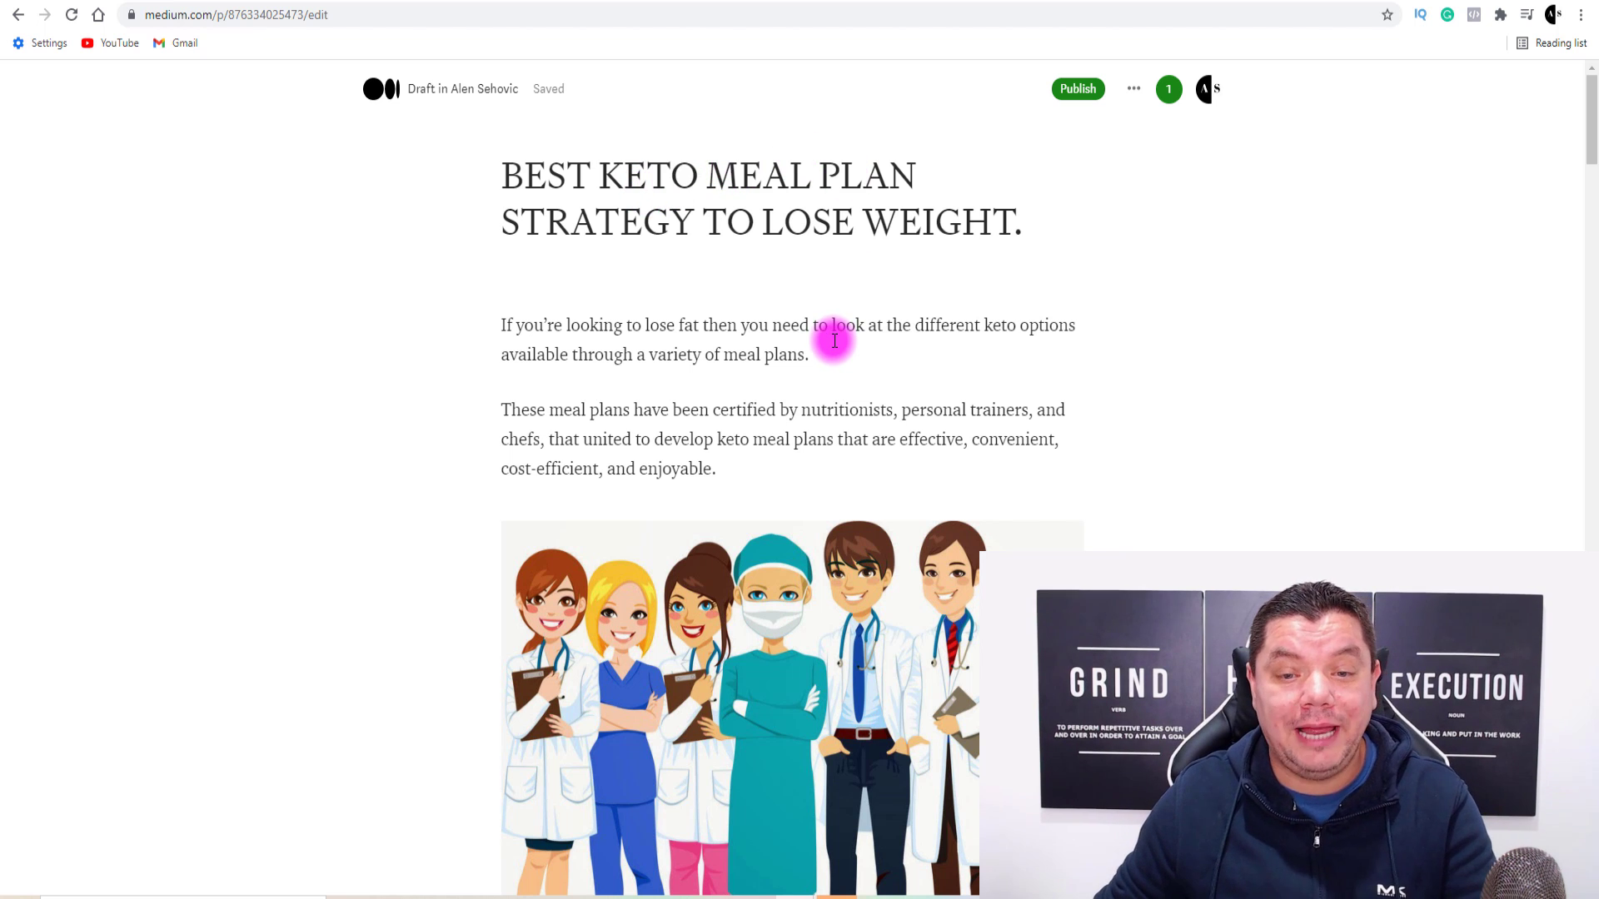
{"action": "scroll", "coordinate": [833, 339], "scroll_direction": "down", "scroll_amount": 1}
{"action": "scroll", "coordinate": [834, 339], "scroll_direction": "down", "scroll_amount": 9}
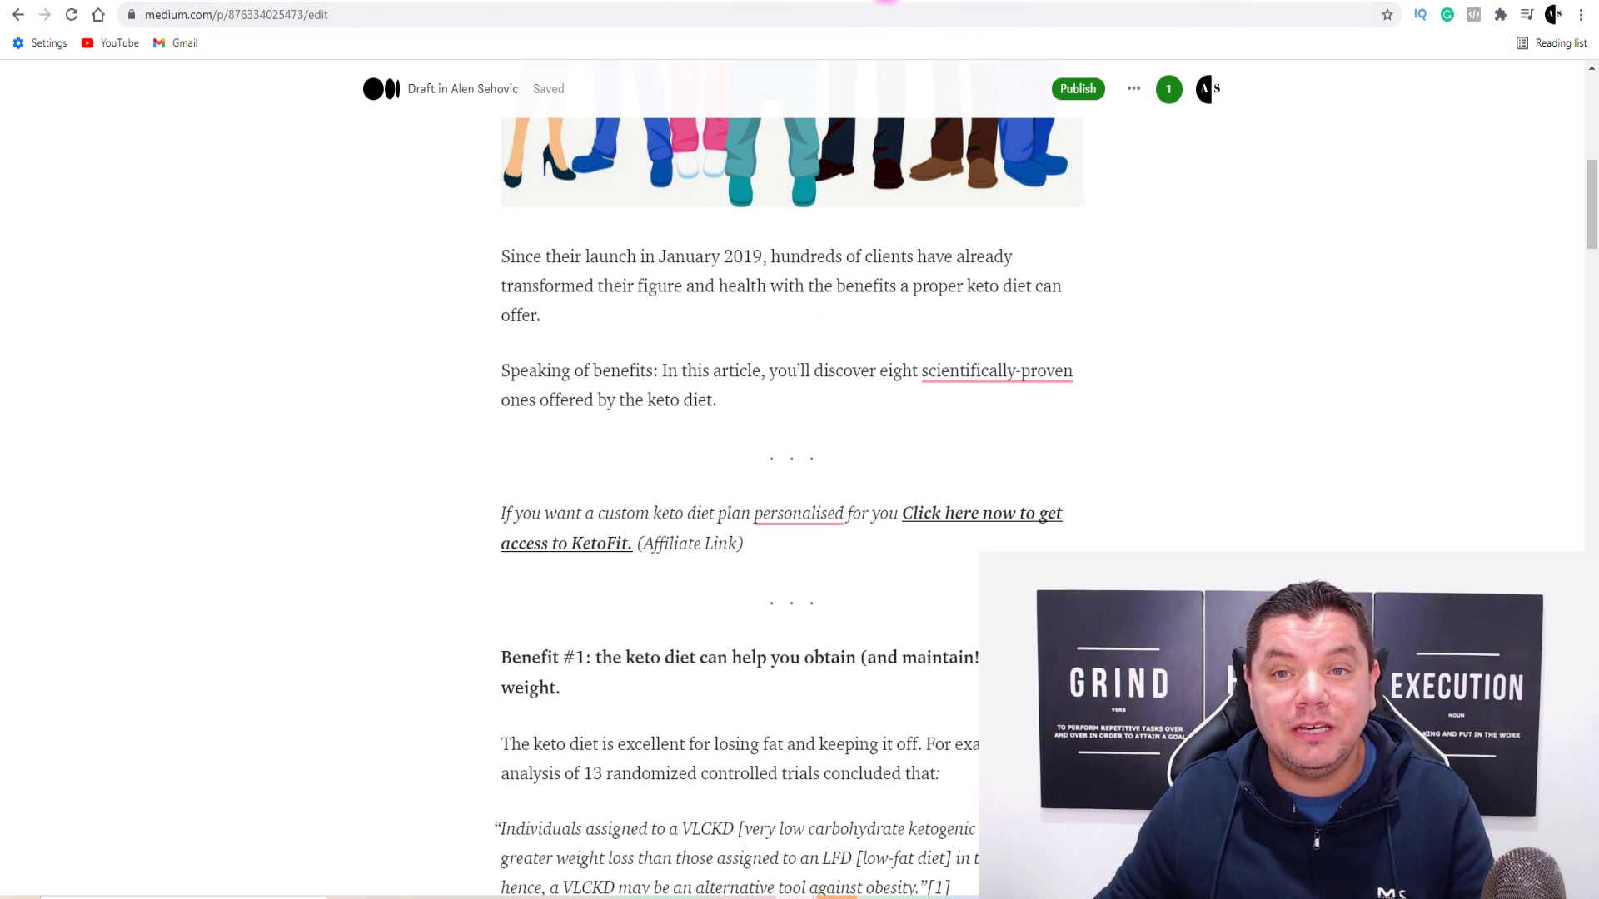
View the related searches in the Google results for "Keto meal plan" and return to the finished draft.
{"action": "left_click", "coordinate": [886, 1]}
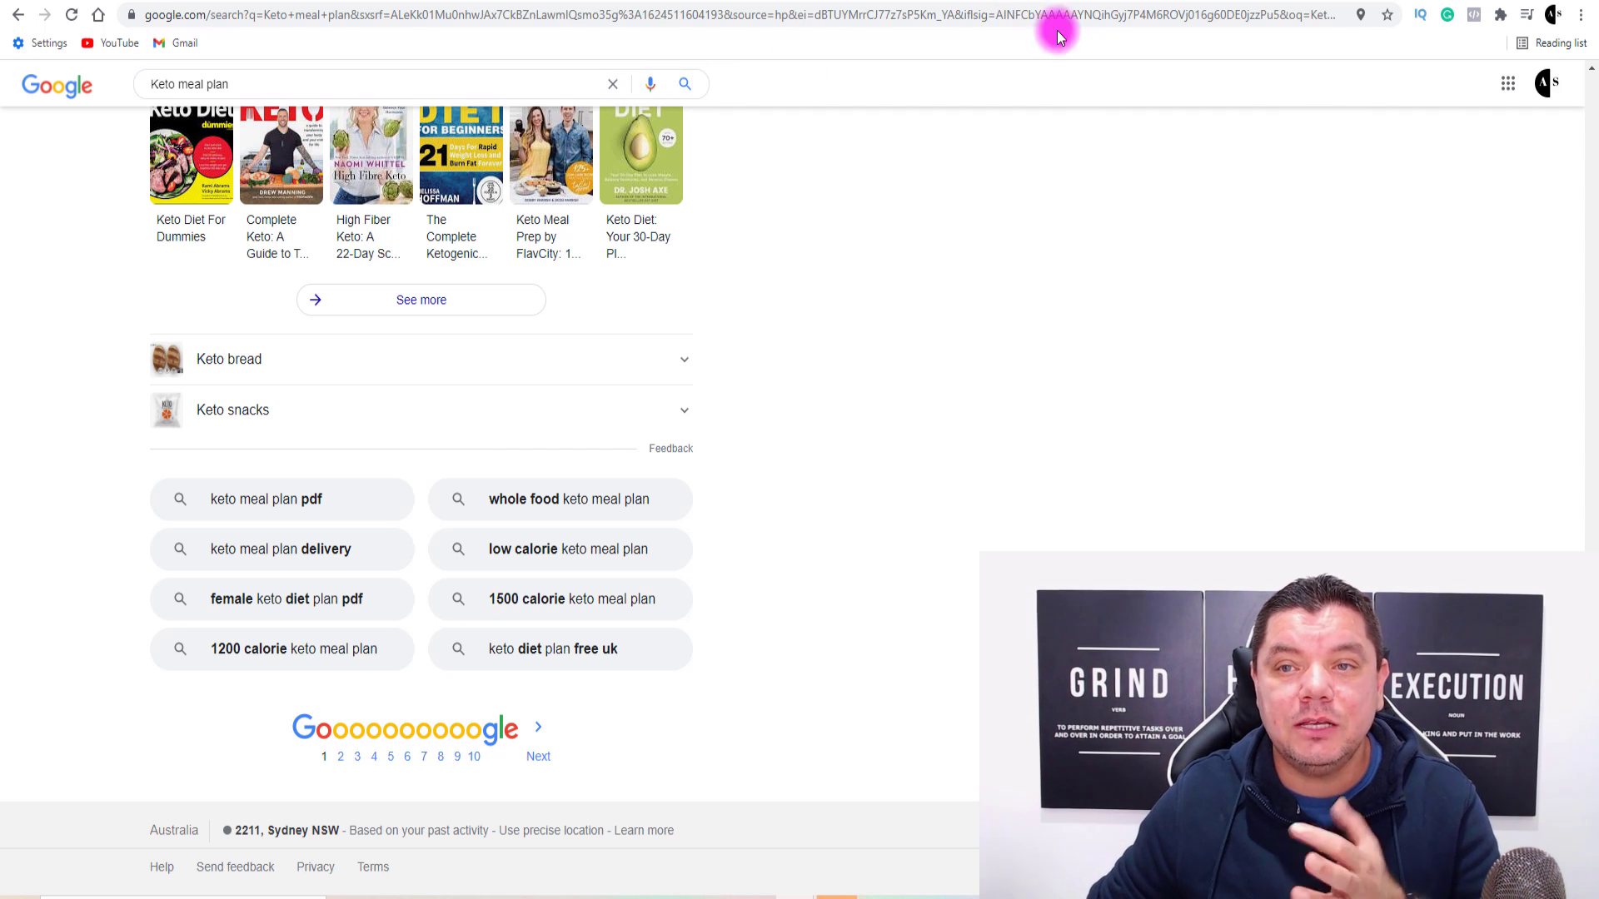
{"action": "left_click", "coordinate": [1166, 1]}
{"action": "scroll", "coordinate": [884, 330], "scroll_direction": "down", "scroll_amount": 1}
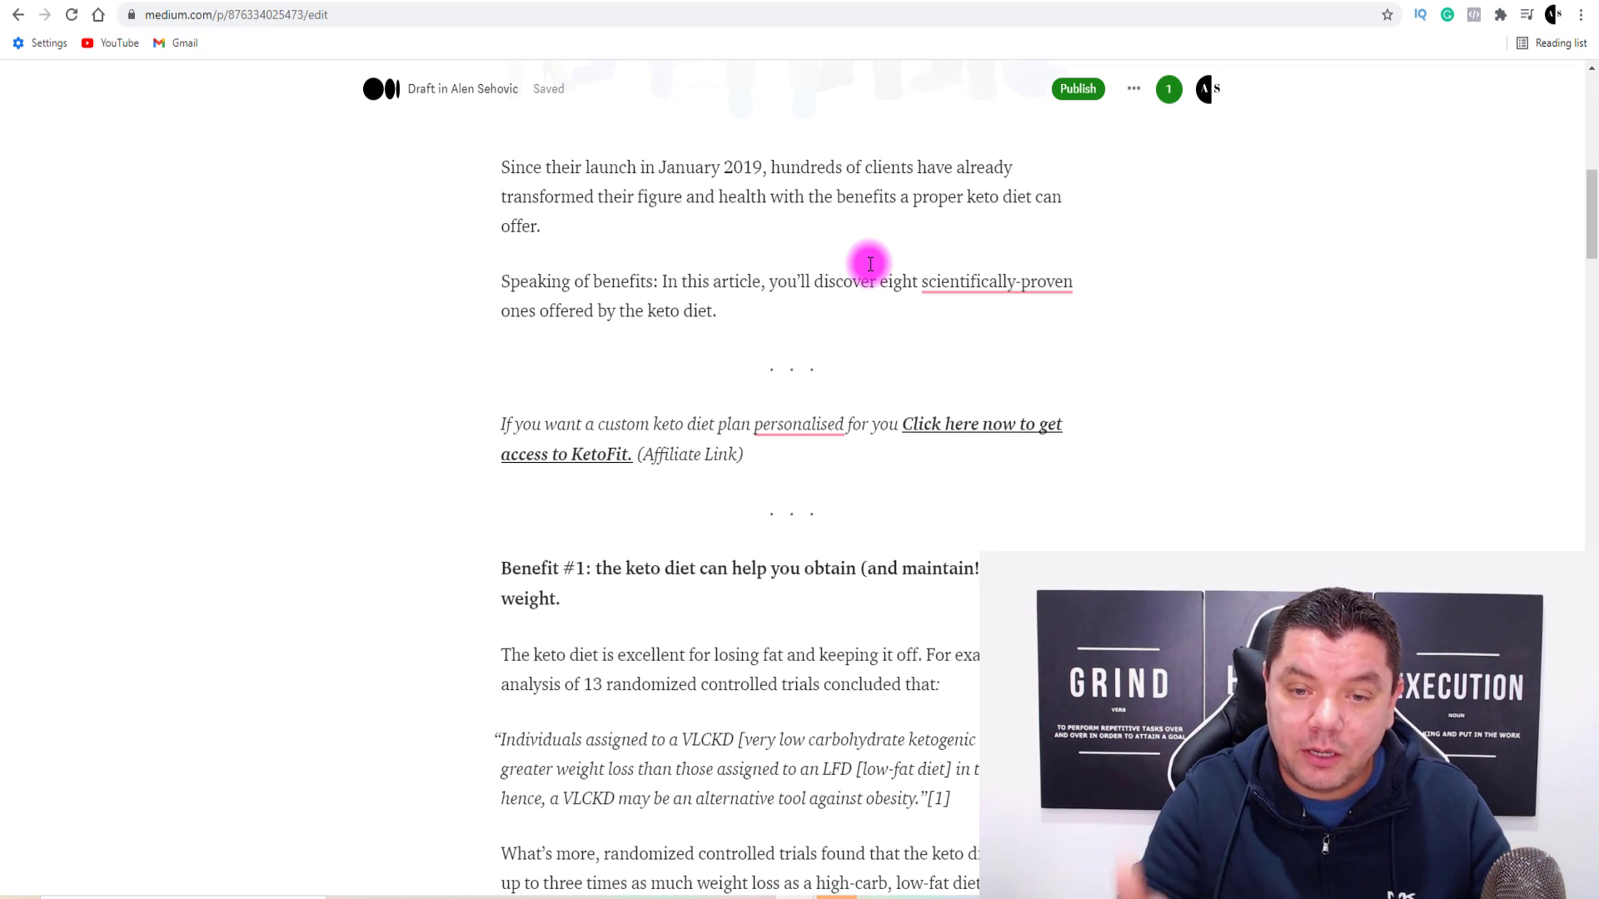
Copy the whole linked KetoFit call-to-action, from "If you want a custom keto diet plan" through "(Affiliate Link)".
{"action": "mouse_move", "coordinate": [966, 429]}
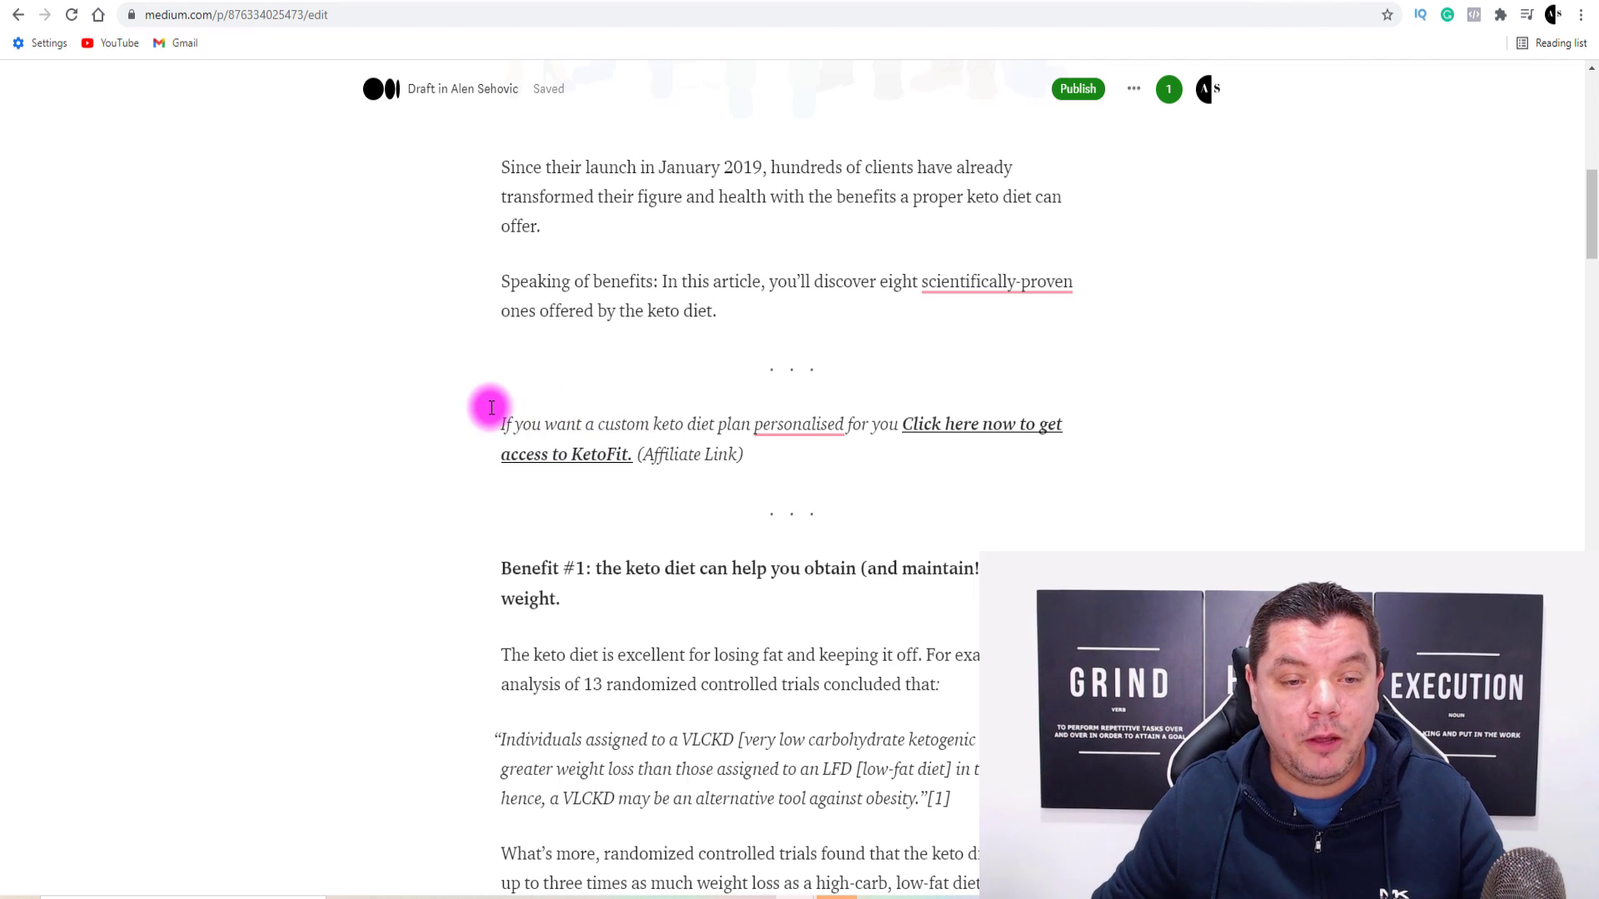
{"action": "mouse_move", "coordinate": [502, 424]}
{"action": "left_mouse_down"}
{"action": "mouse_move", "coordinate": [760, 452]}
{"action": "mouse_move", "coordinate": [510, 428]}
{"action": "mouse_move", "coordinate": [524, 421]}
{"action": "left_mouse_up"}
{"action": "left_click", "coordinate": [807, 447]}
{"action": "right_click", "coordinate": [528, 418]}
{"action": "left_click", "coordinate": [592, 482]}
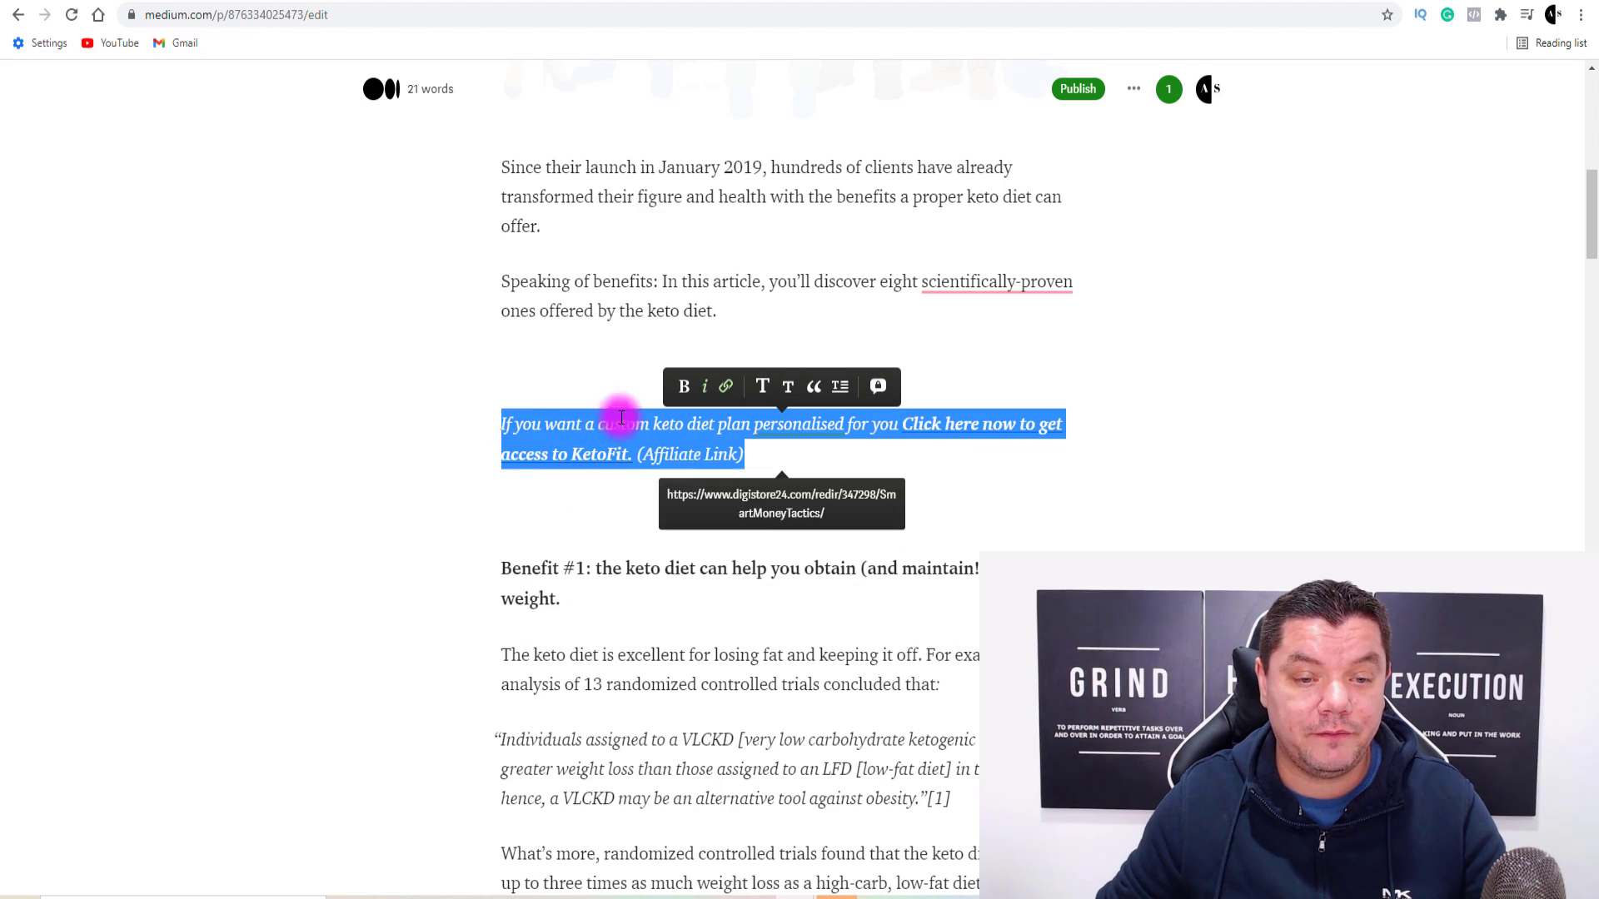
Replace the closing KetoFit call-to-action below Benefit #8 with the copied version that carries the affiliate link.
{"action": "scroll", "coordinate": [713, 471], "scroll_direction": "down", "scroll_amount": 20}
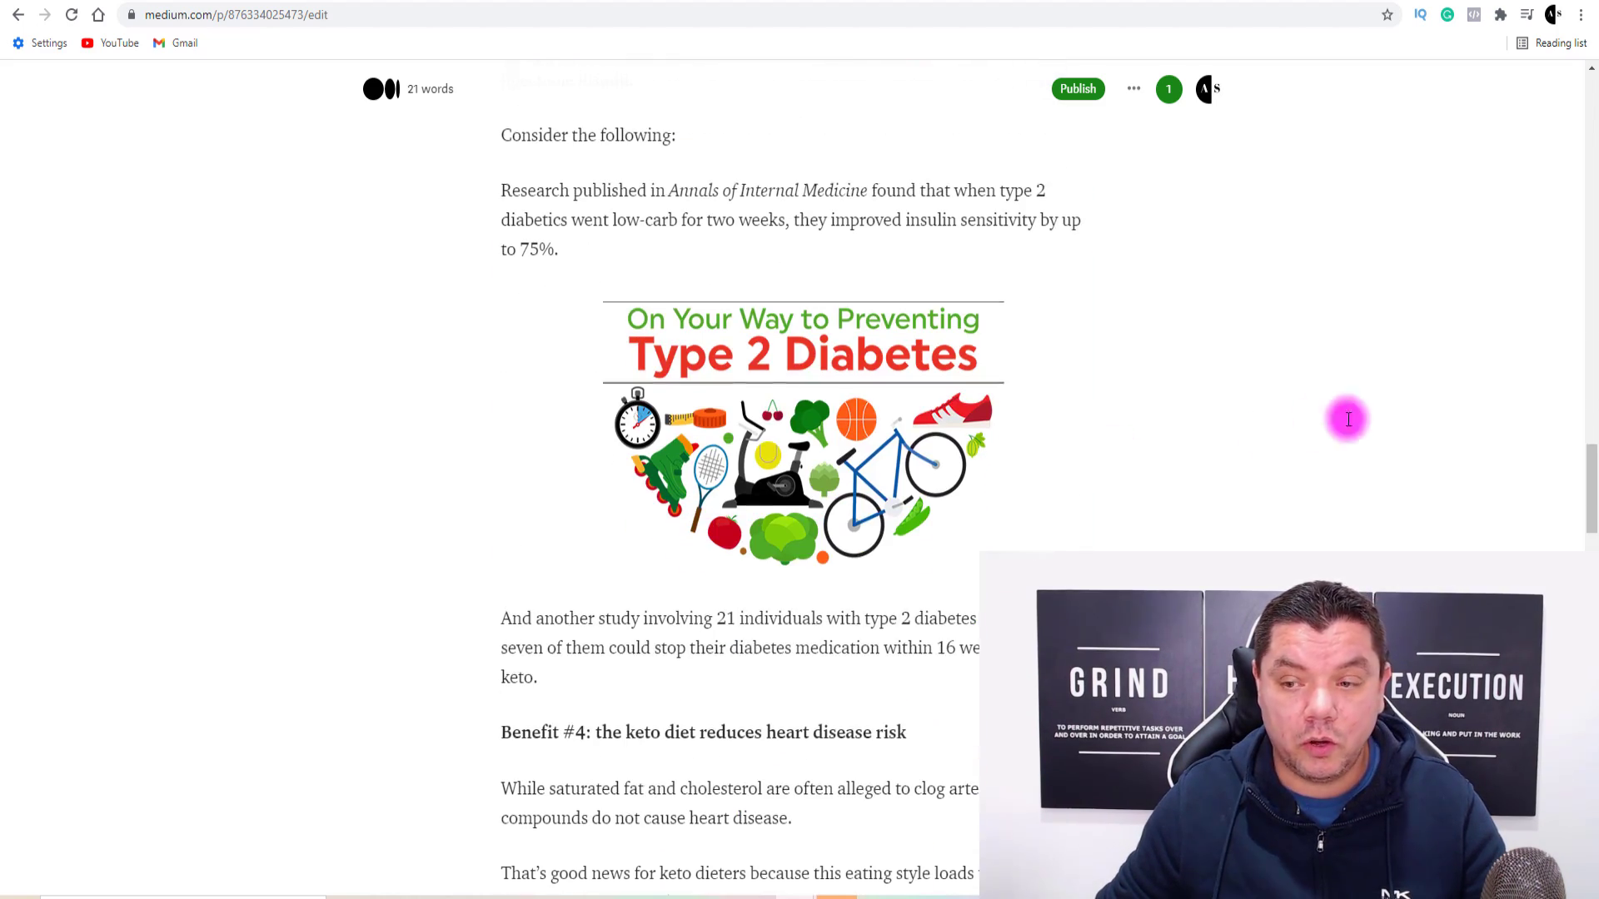
{"action": "left_click_drag", "start_coordinate": [1592, 463], "coordinate": [1590, 791]}
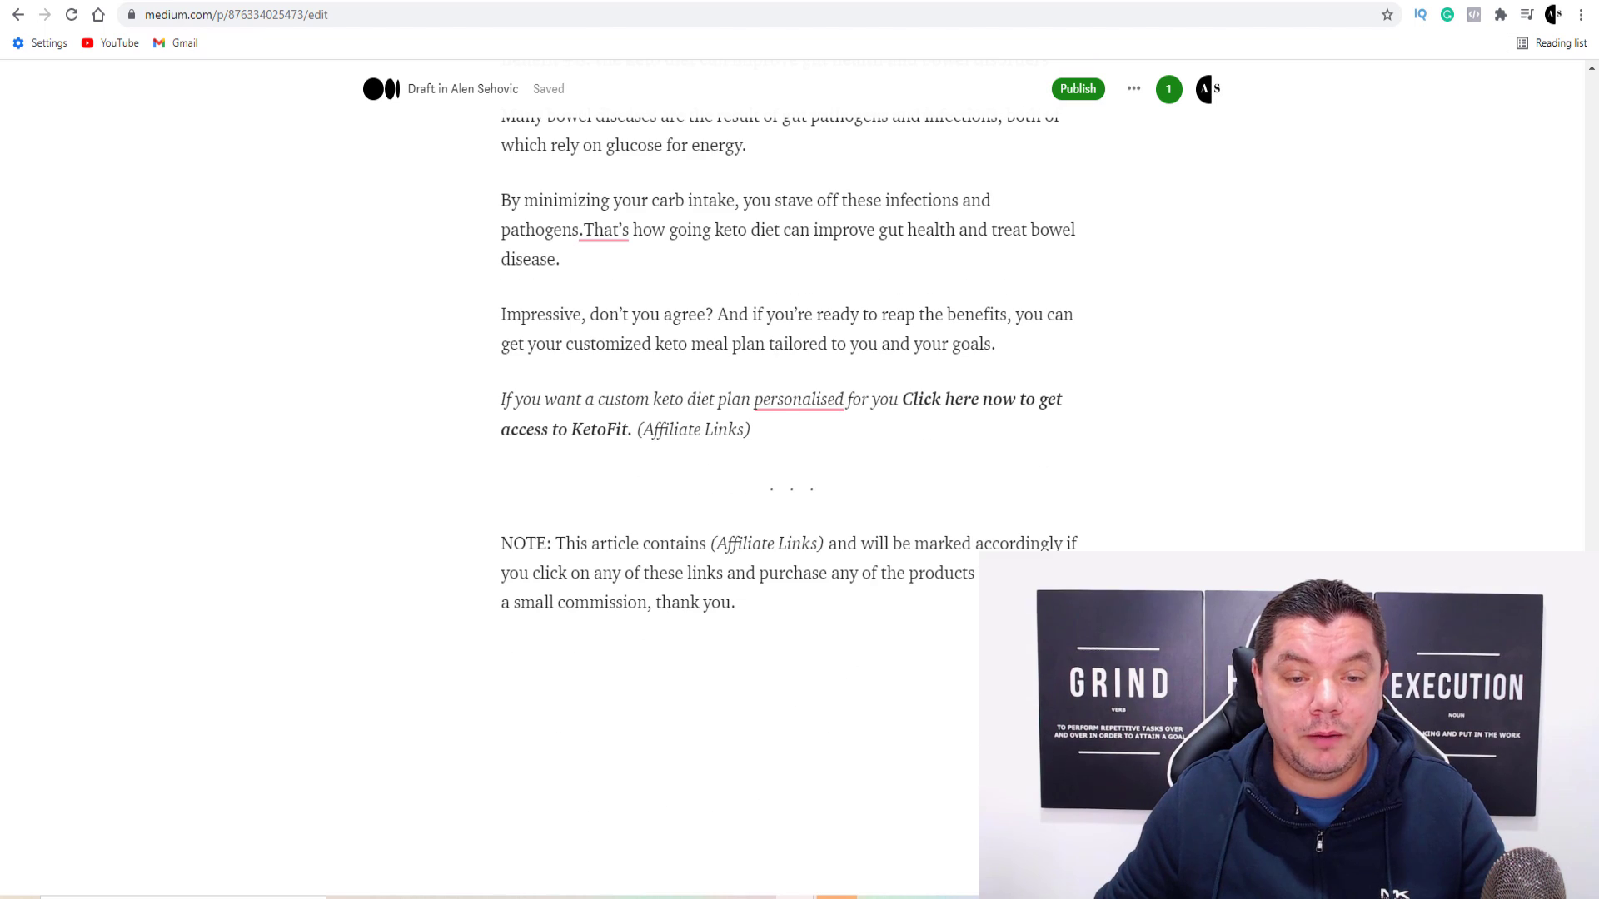
{"action": "scroll", "coordinate": [790, 416], "scroll_direction": "up", "scroll_amount": 1}
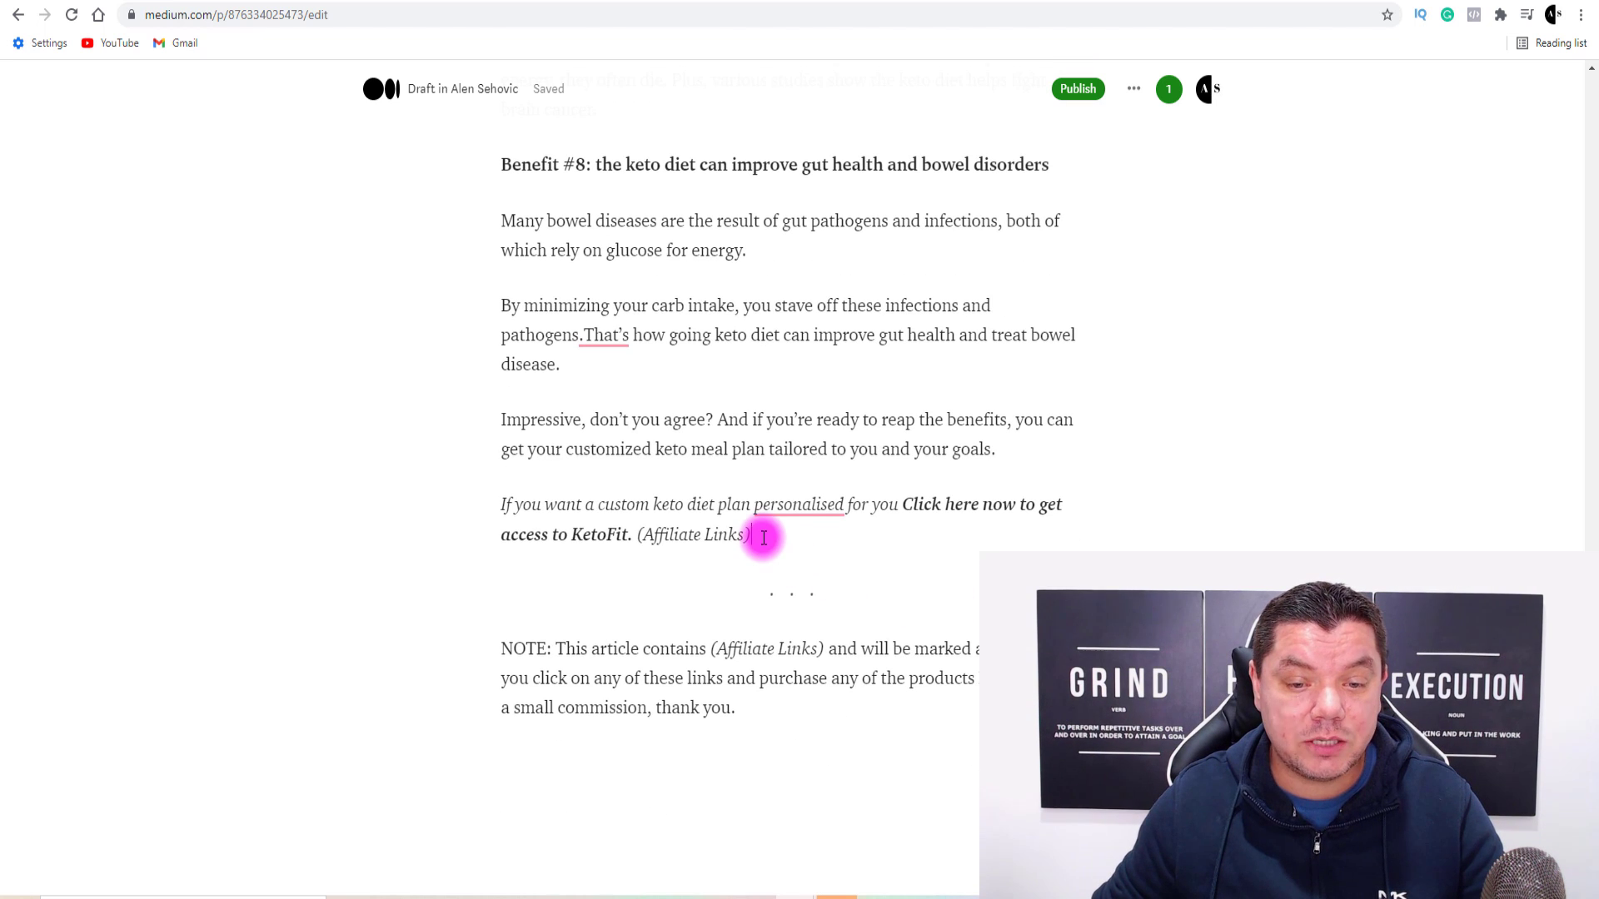
{"action": "left_click_drag", "start_coordinate": [760, 536], "coordinate": [503, 507]}
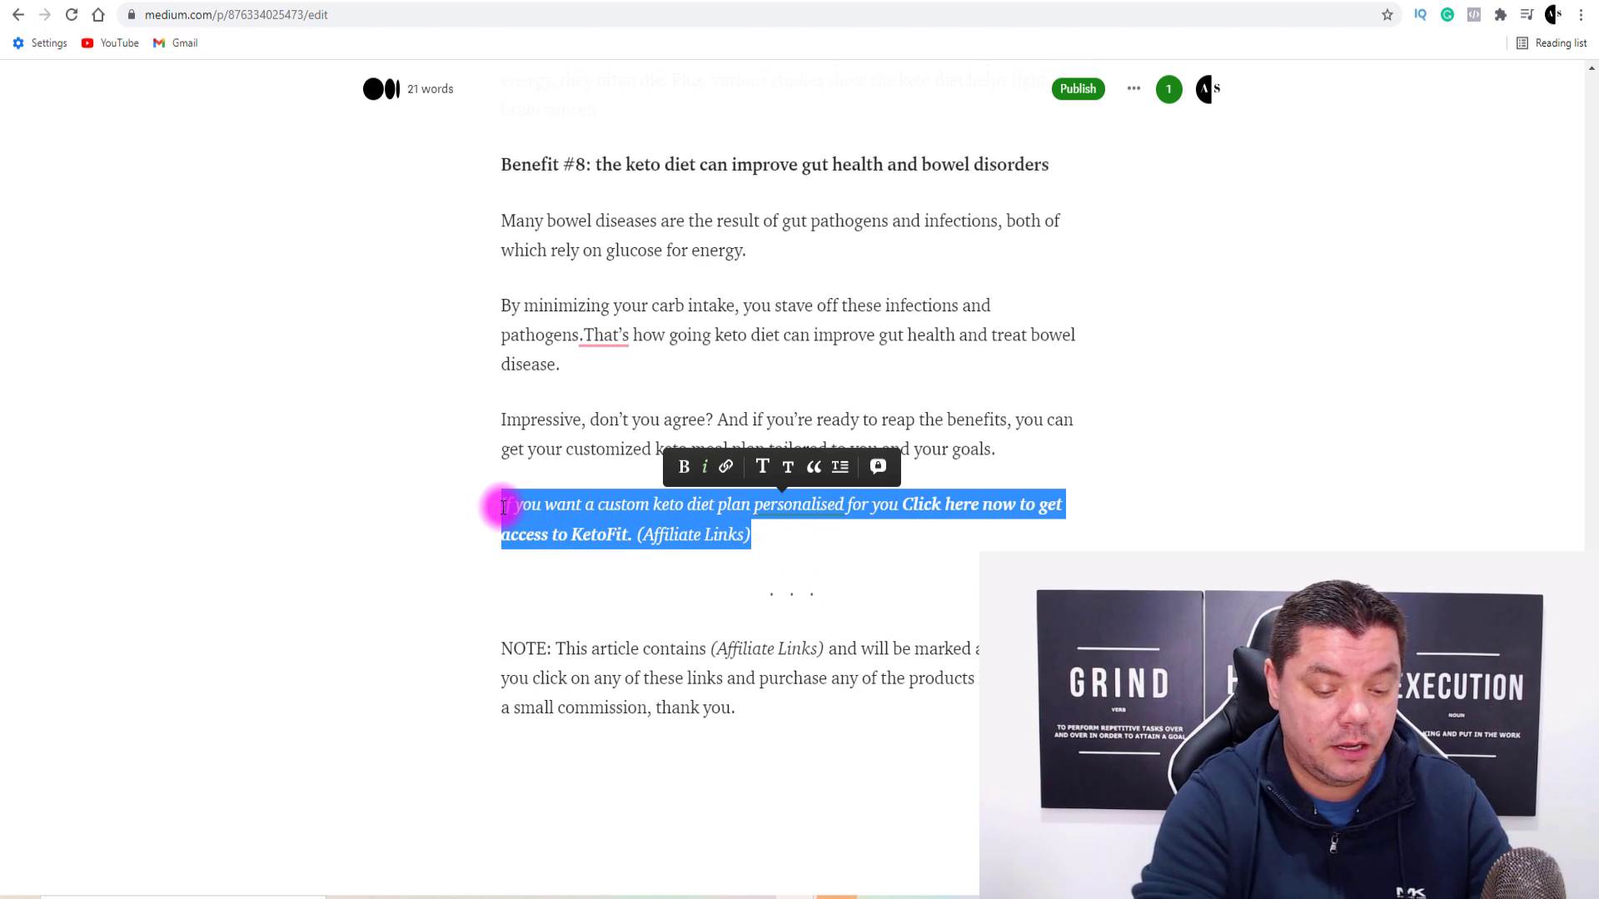
{"action": "key", "text": "Right"}
{"action": "key", "text": "Left"}
{"action": "key", "text": "BackSpace"}
{"action": "key", "text": "Right"}
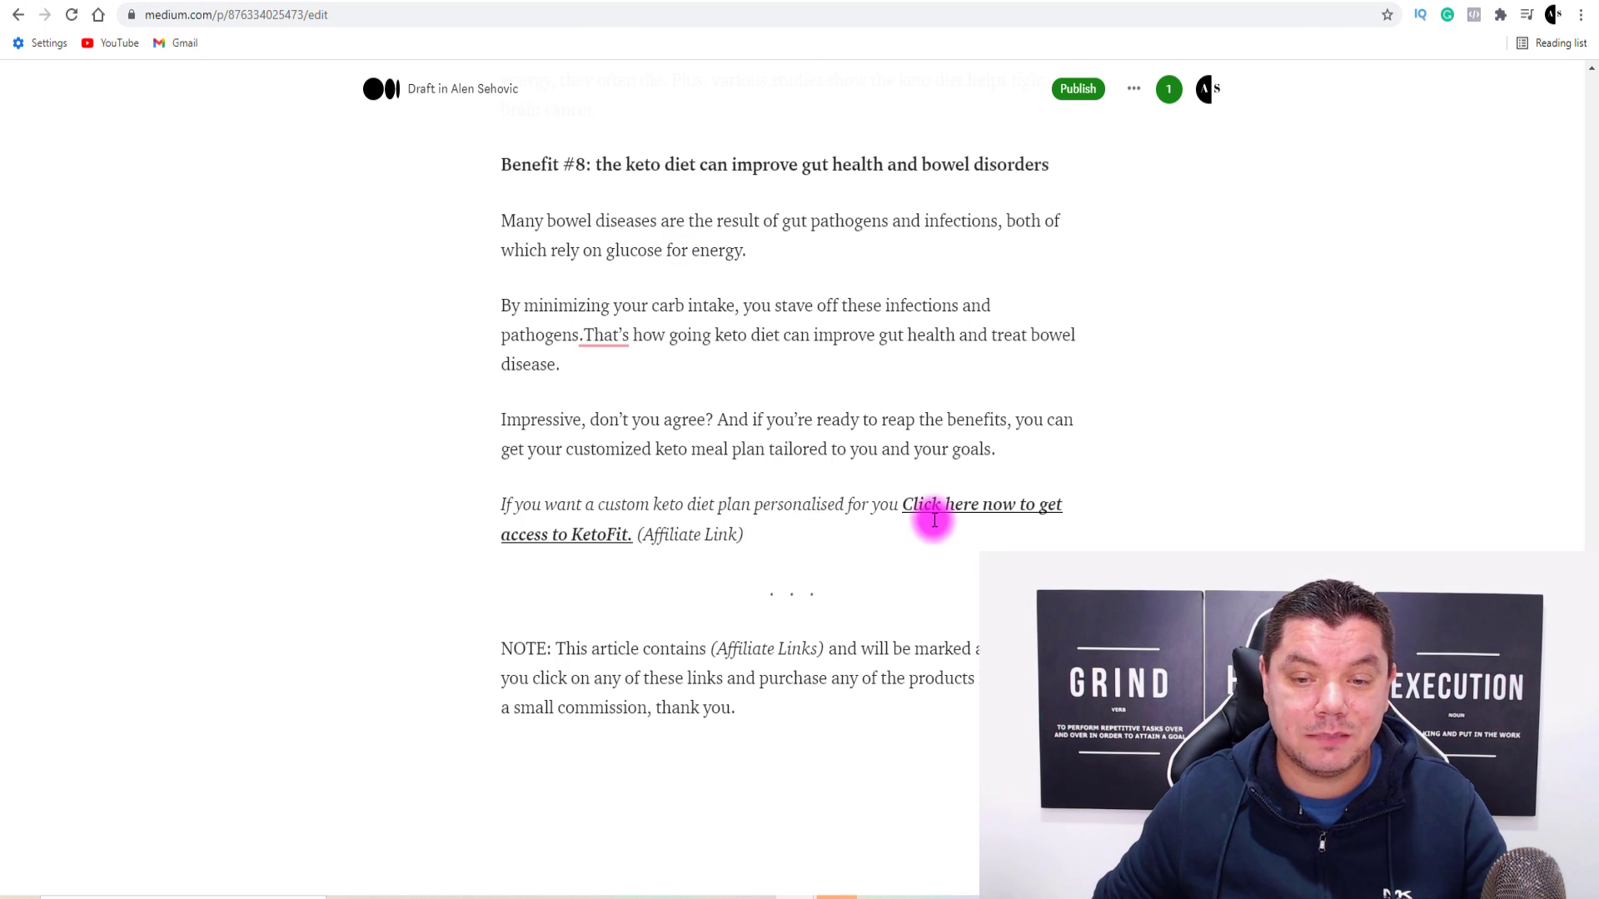
Review the affiliate links disclosure note at the end of the draft and the link target of the closing call-to-action.
{"action": "scroll", "coordinate": [749, 554], "scroll_direction": "down", "scroll_amount": 1}
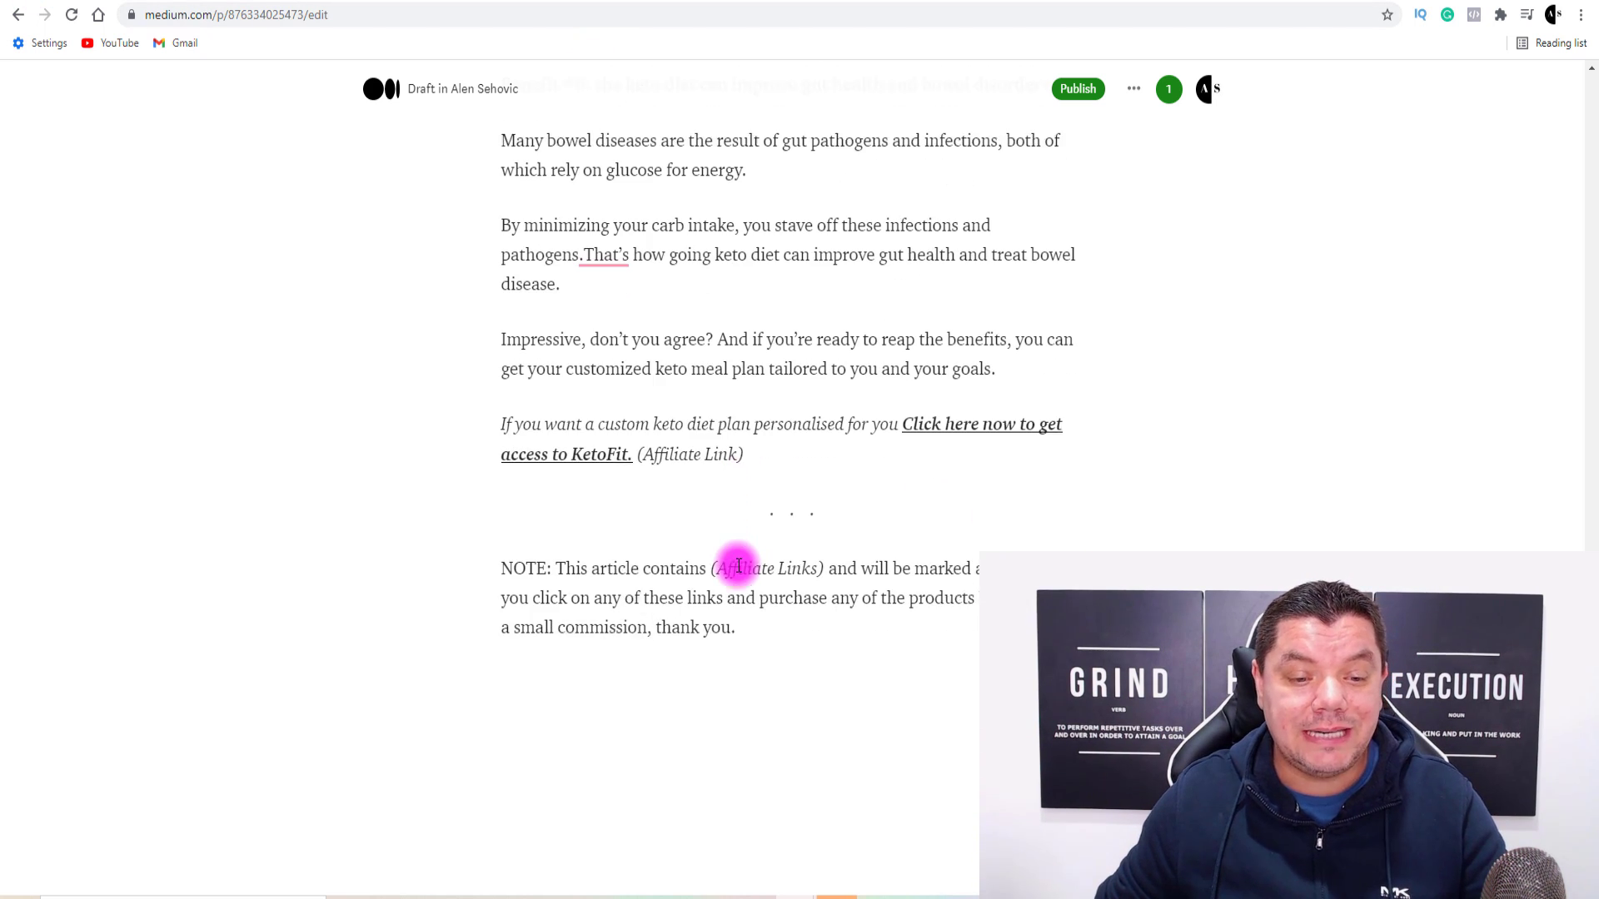
{"action": "left_click_drag", "start_coordinate": [514, 542], "coordinate": [763, 617]}
{"action": "left_click", "coordinate": [763, 617]}
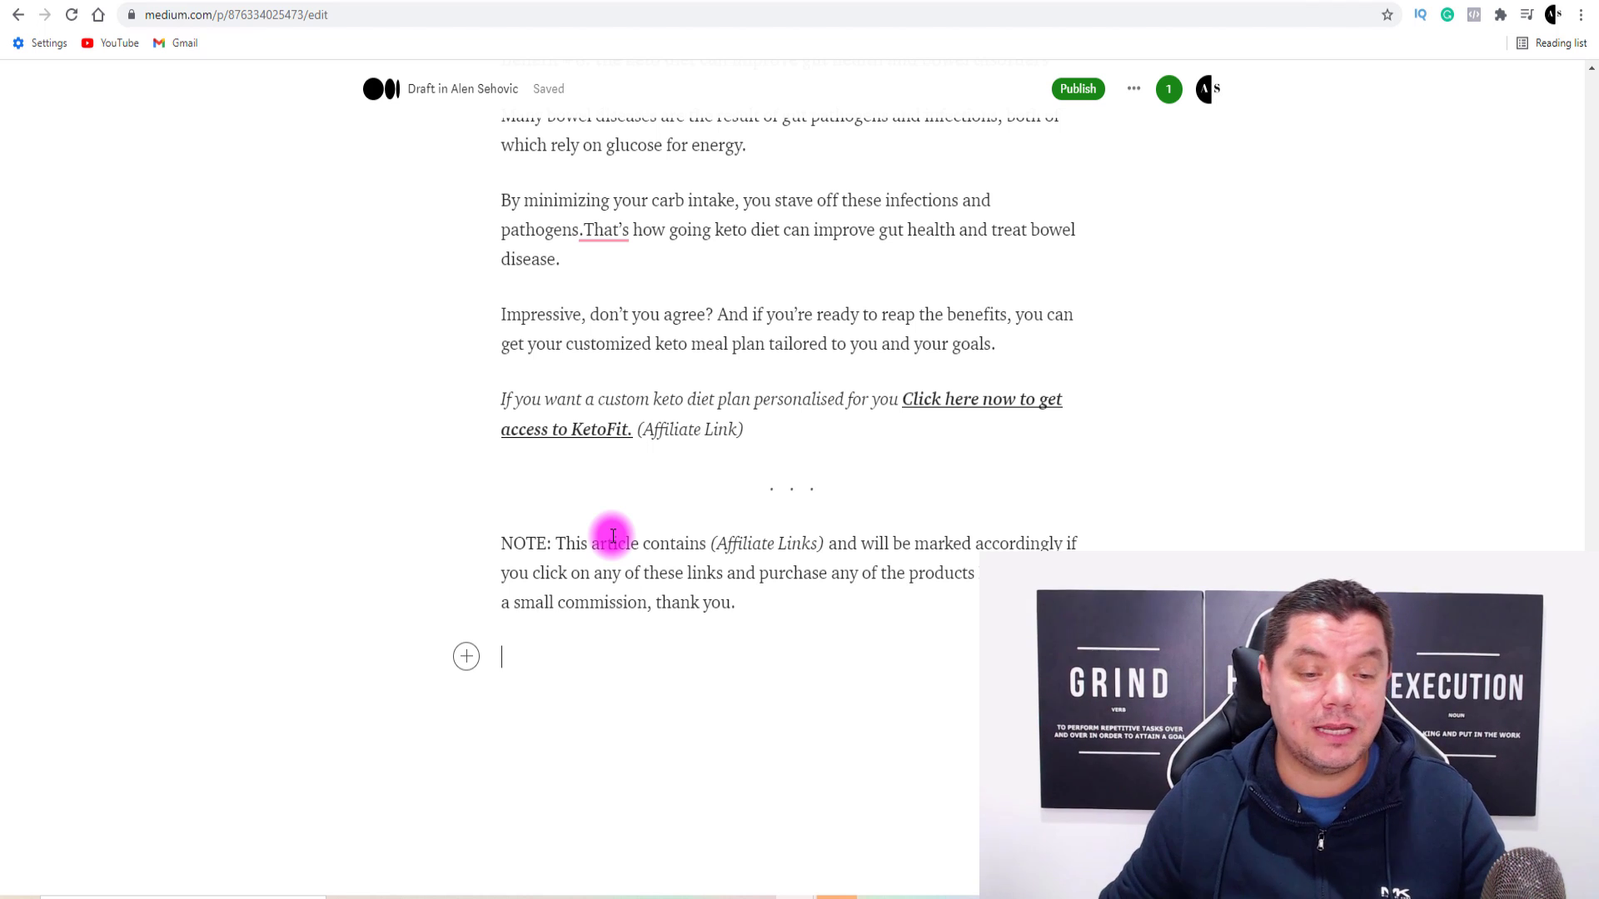
{"action": "left_click_drag", "start_coordinate": [550, 542], "coordinate": [509, 539]}
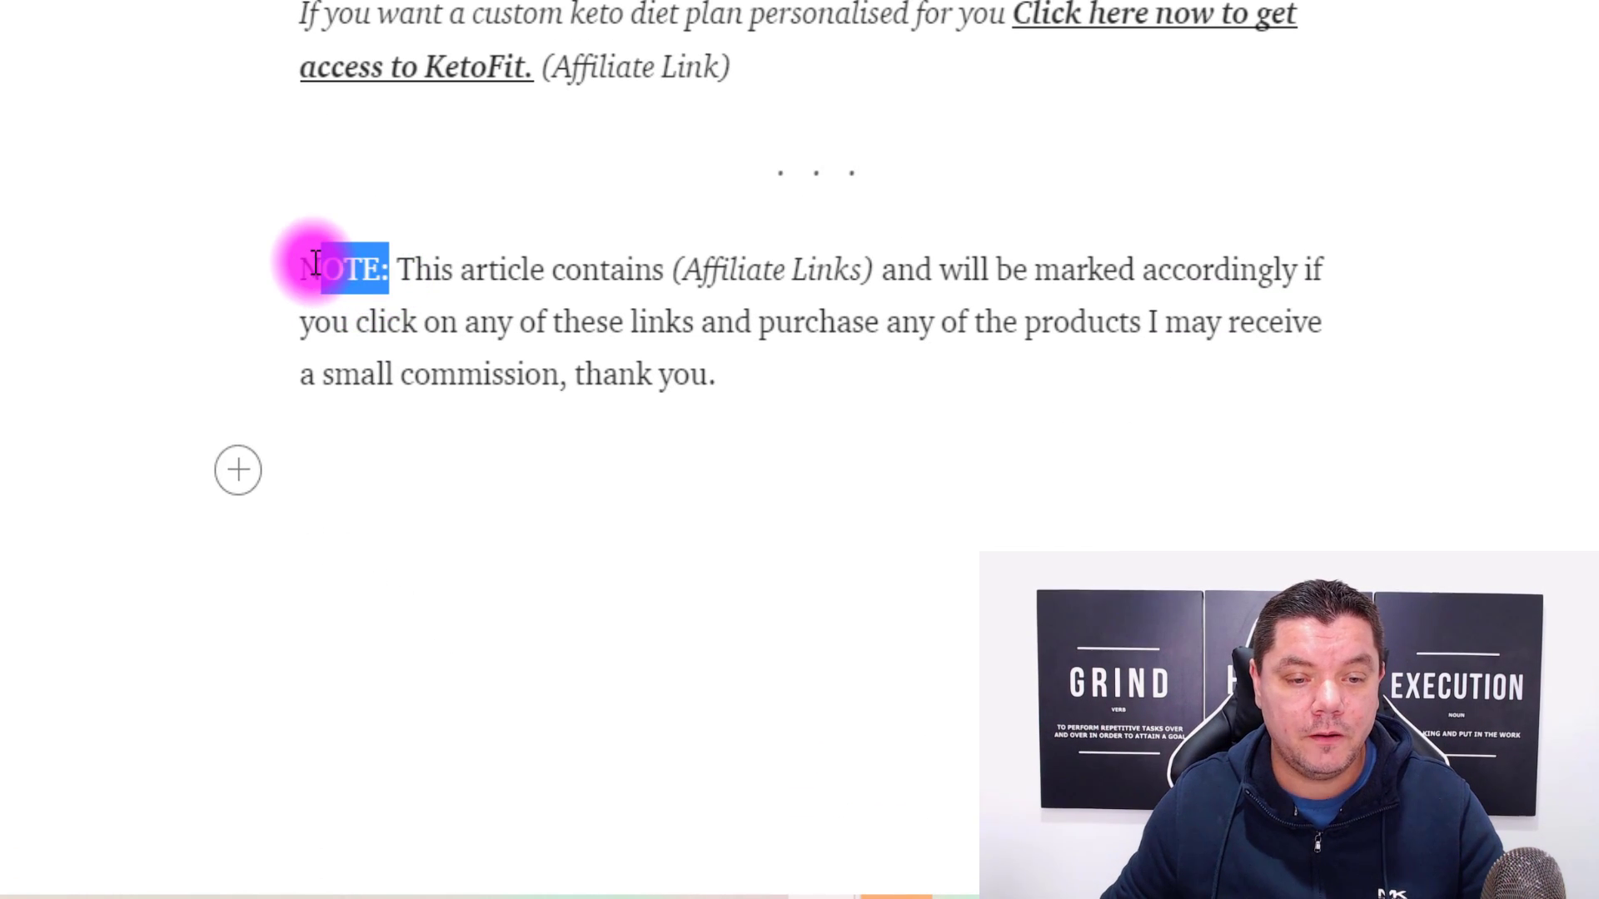
{"action": "left_click", "coordinate": [318, 264]}
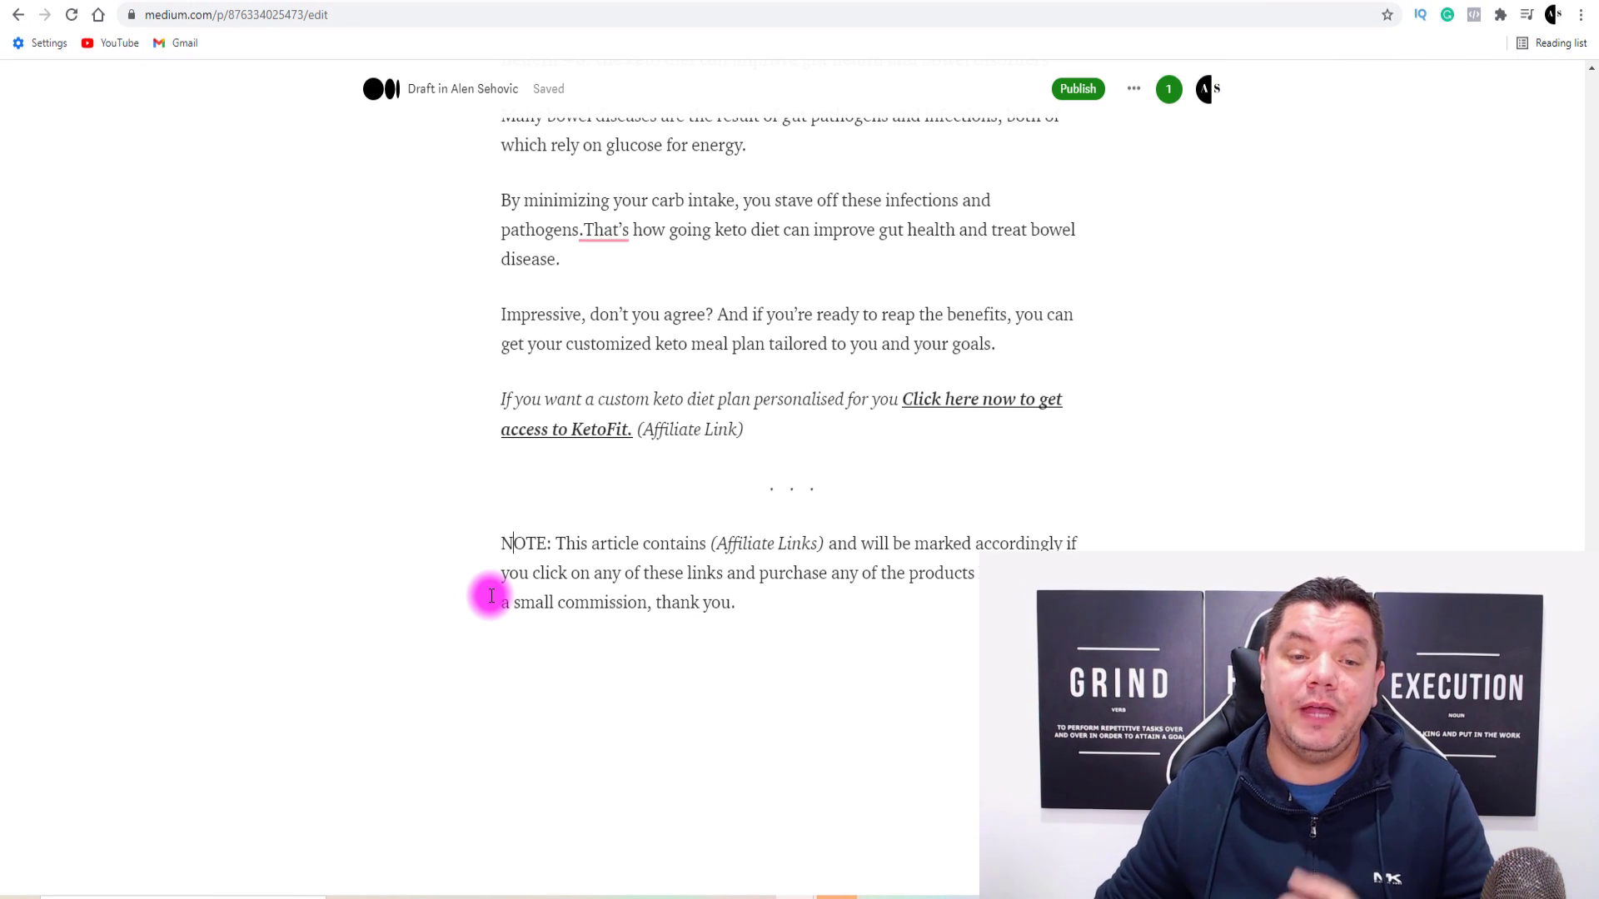
{"action": "mouse_move", "coordinate": [978, 396]}
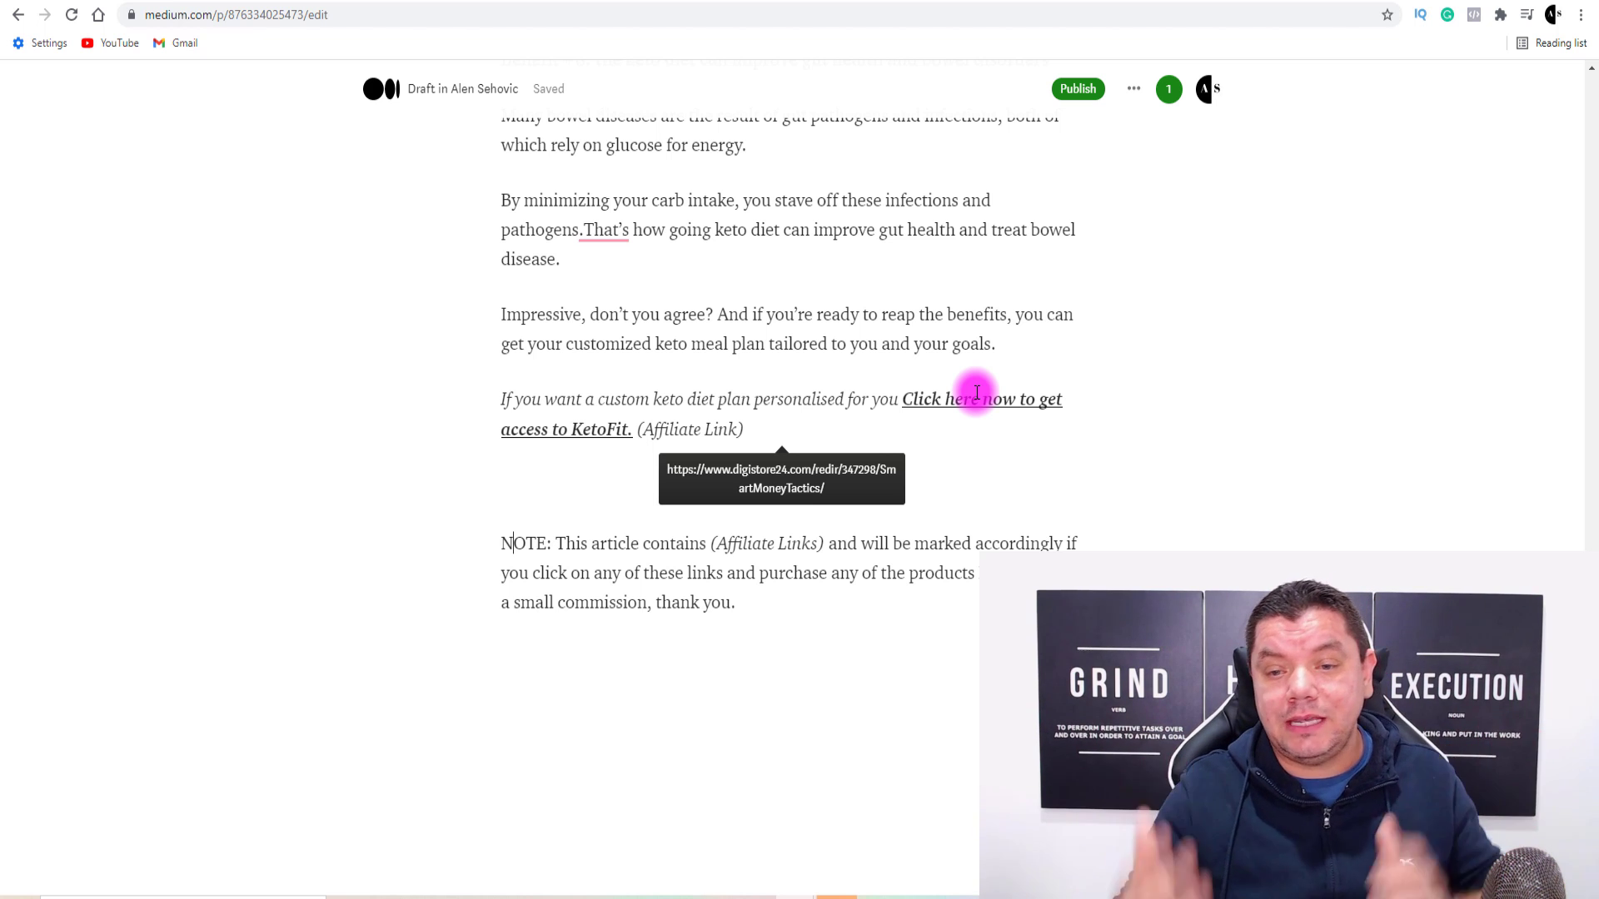
{"action": "left_click", "coordinate": [1147, 533]}
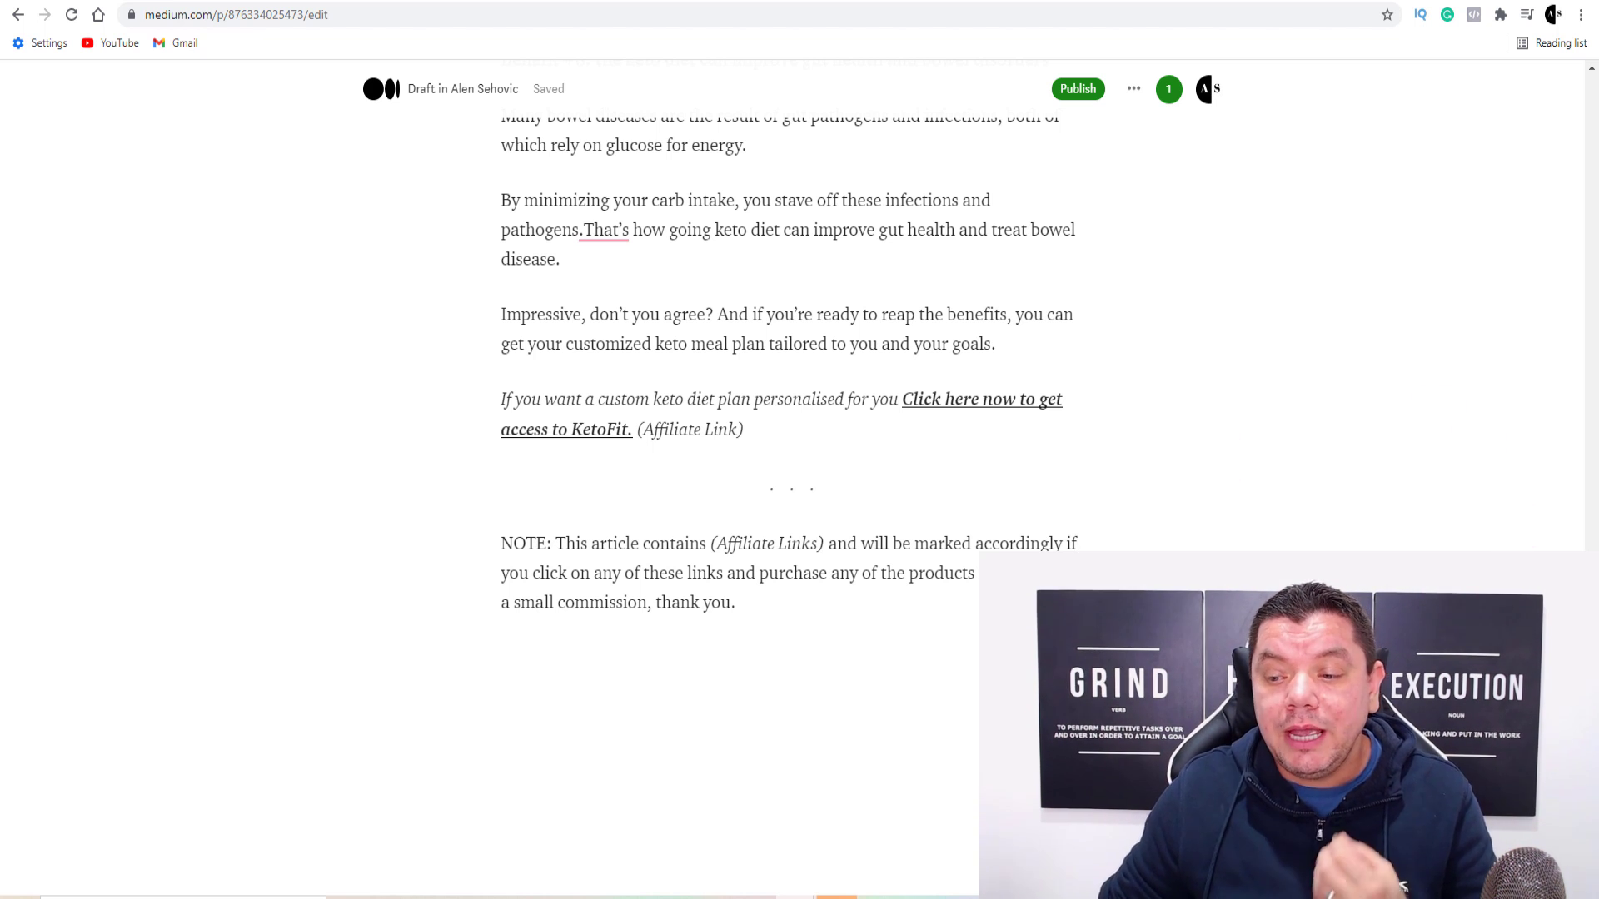
Look through the whole keto draft, from its closing section to the title and back, checking images, benefits and call-to-action placement.
{"action": "scroll", "coordinate": [791, 500], "scroll_direction": "up", "scroll_amount": 20}
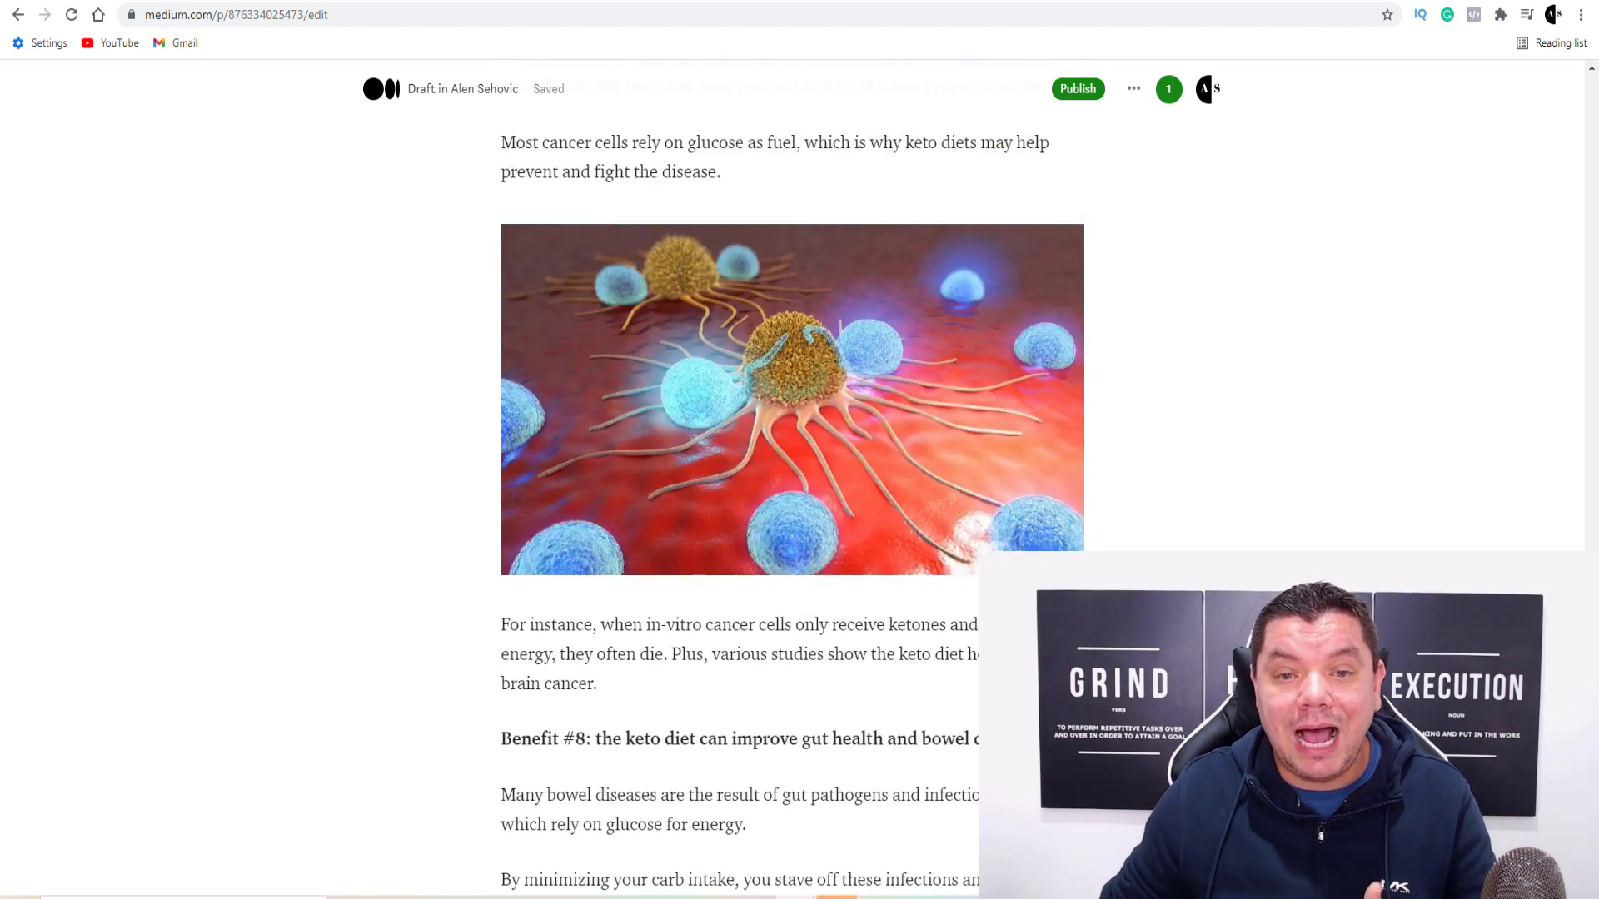
{"action": "scroll", "coordinate": [1530, 375], "scroll_direction": "up", "scroll_amount": 15}
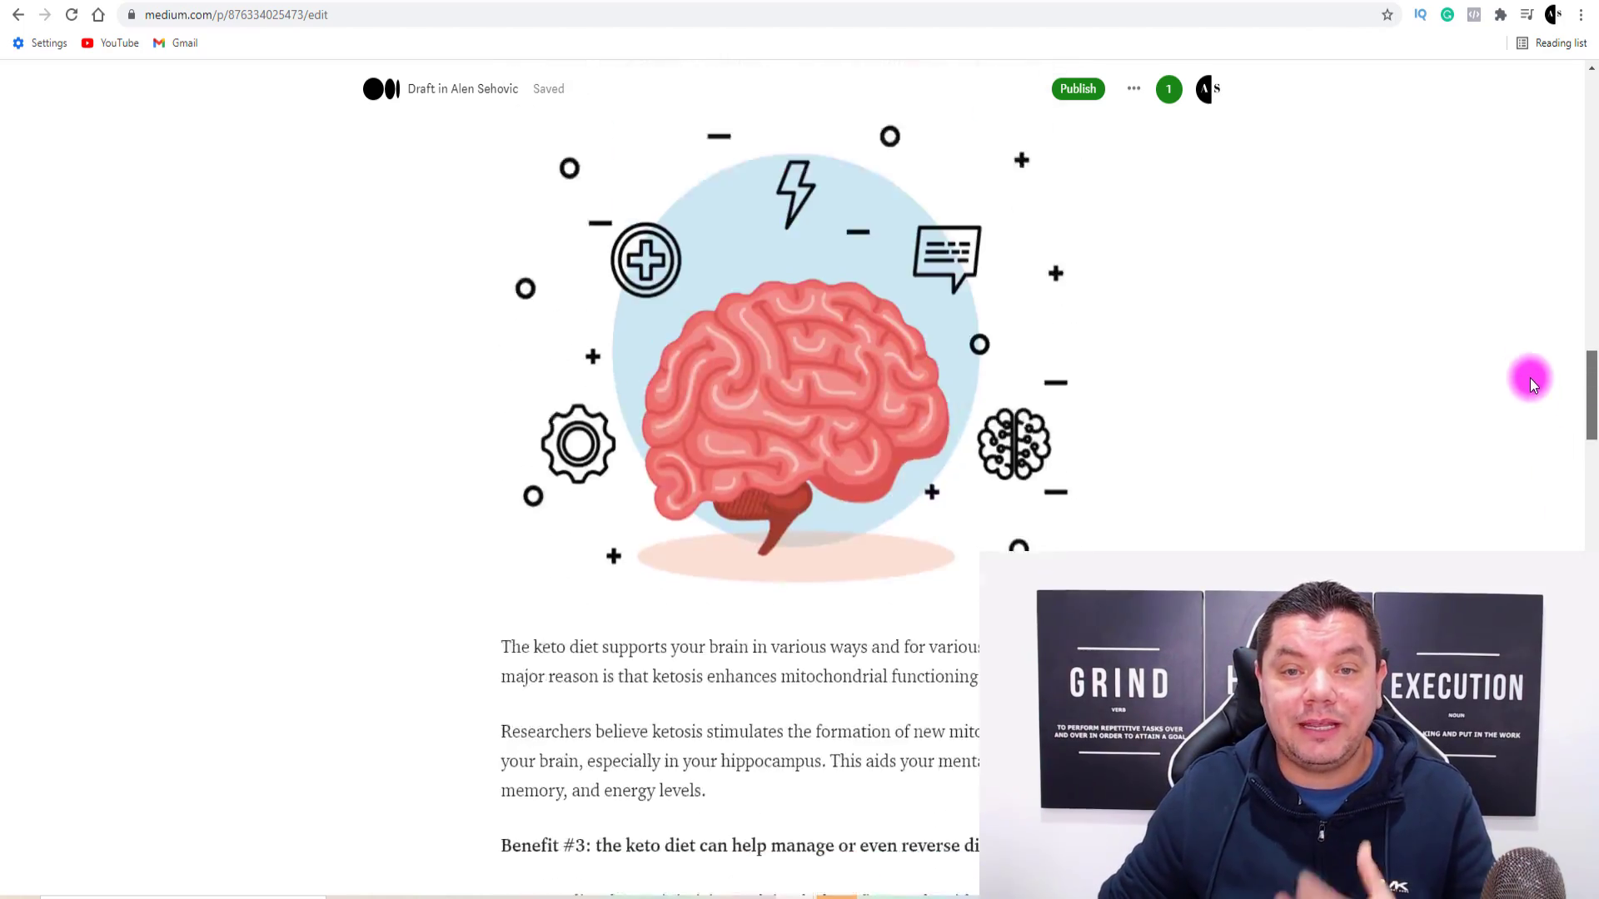
{"action": "scroll", "coordinate": [1532, 313], "scroll_direction": "up", "scroll_amount": 5}
{"action": "left_click", "coordinate": [838, 500]}
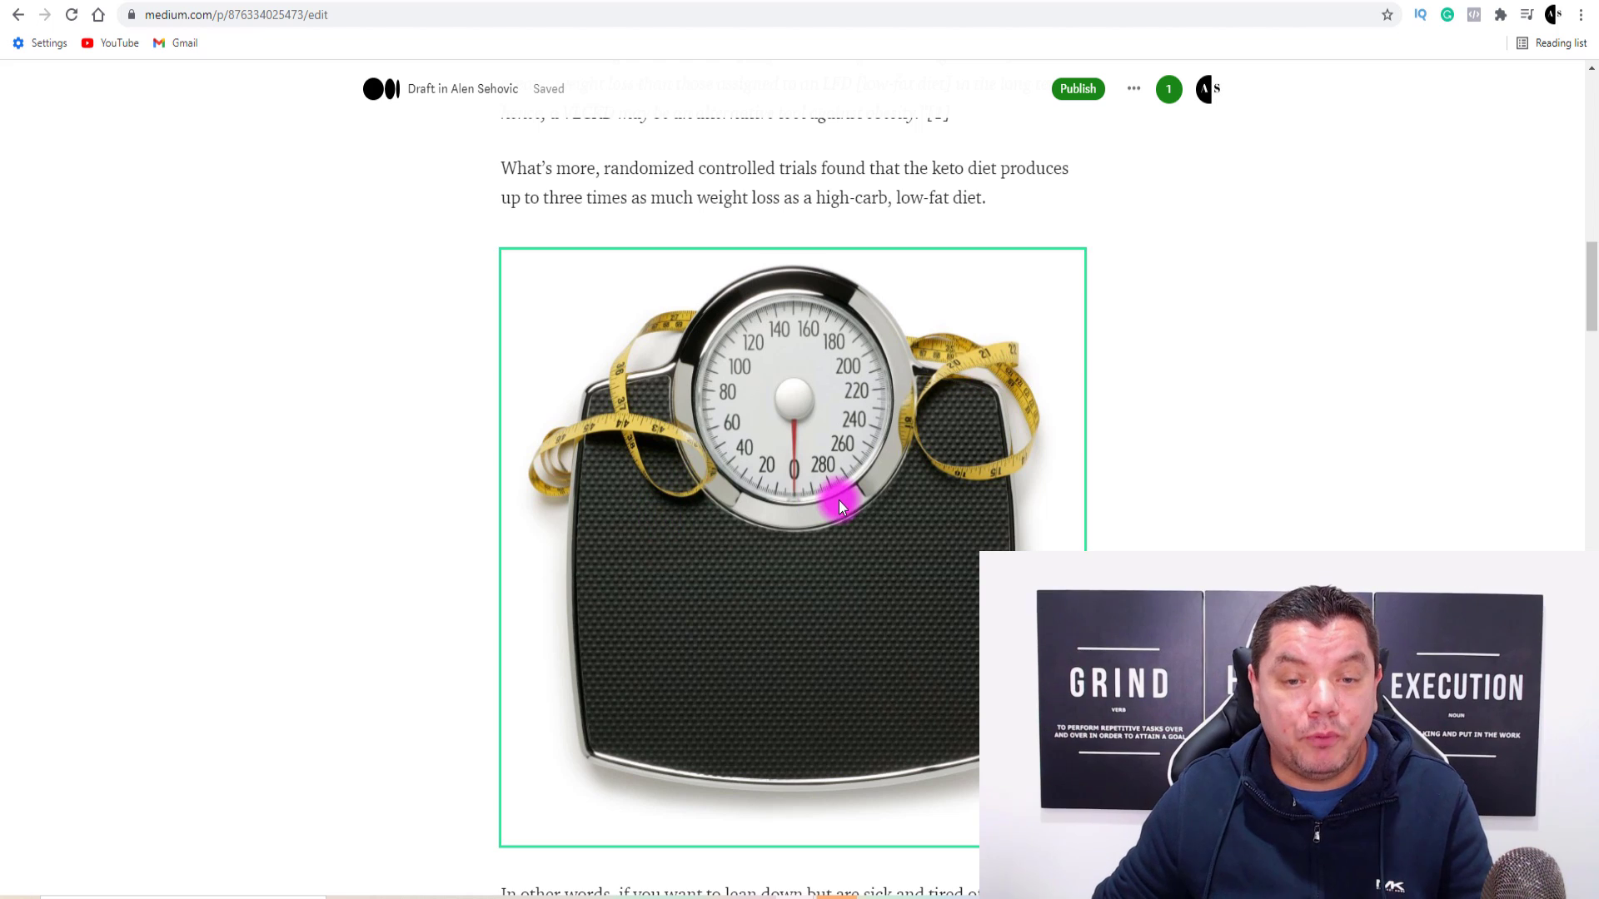
{"action": "scroll", "coordinate": [842, 503], "scroll_direction": "up", "scroll_amount": 5}
{"action": "scroll", "coordinate": [844, 503], "scroll_direction": "up", "scroll_amount": 9}
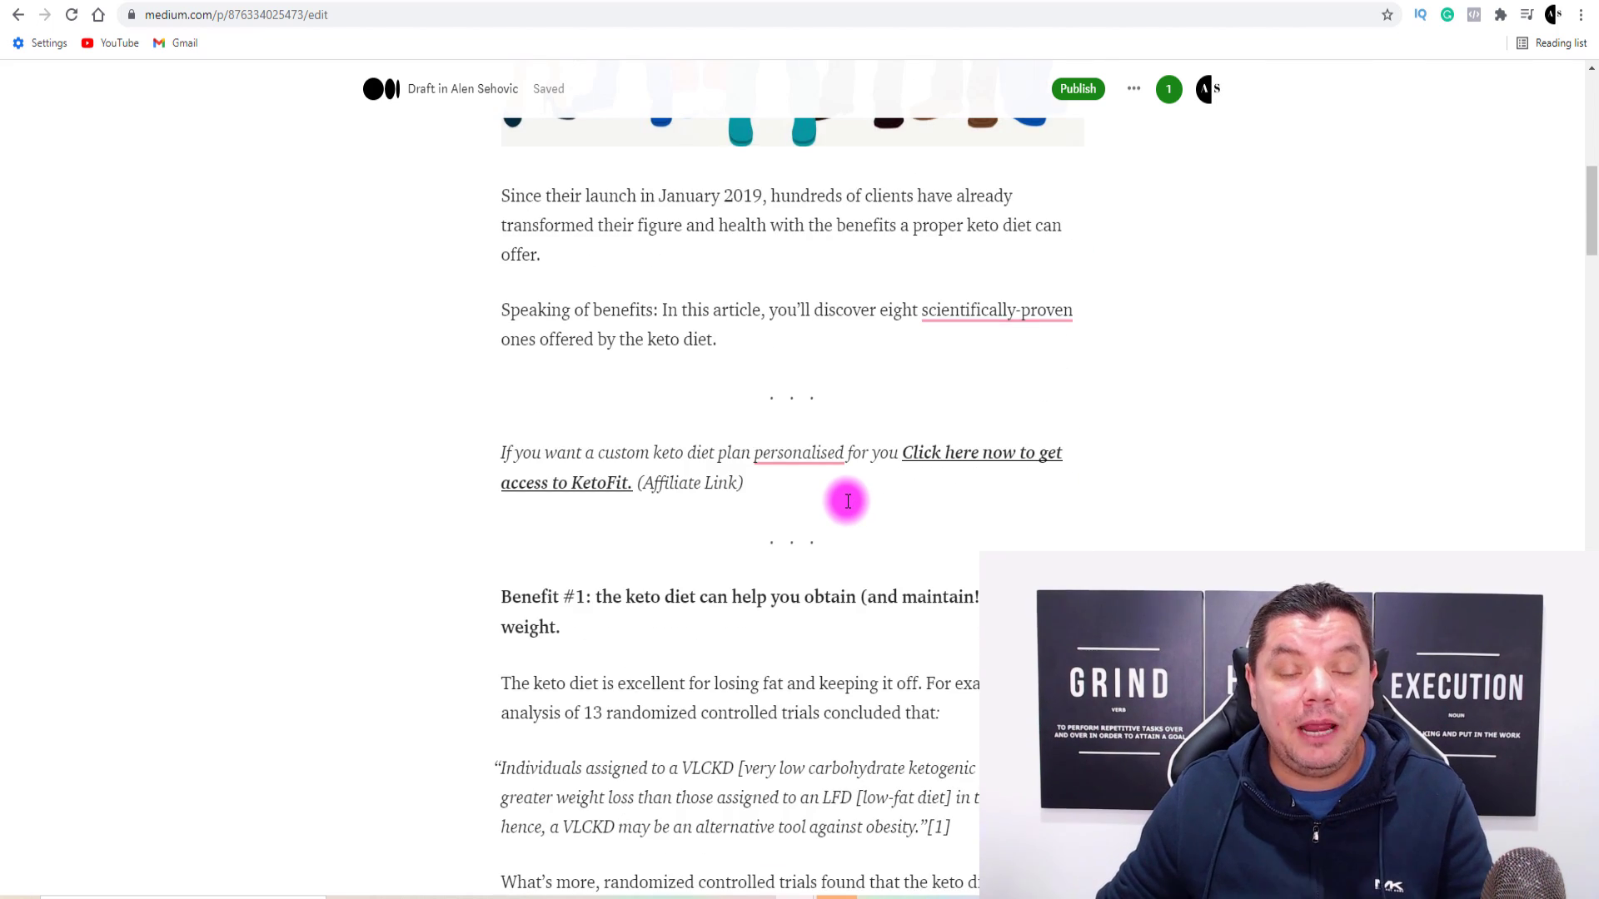
{"action": "scroll", "coordinate": [850, 525], "scroll_direction": "up", "scroll_amount": 3}
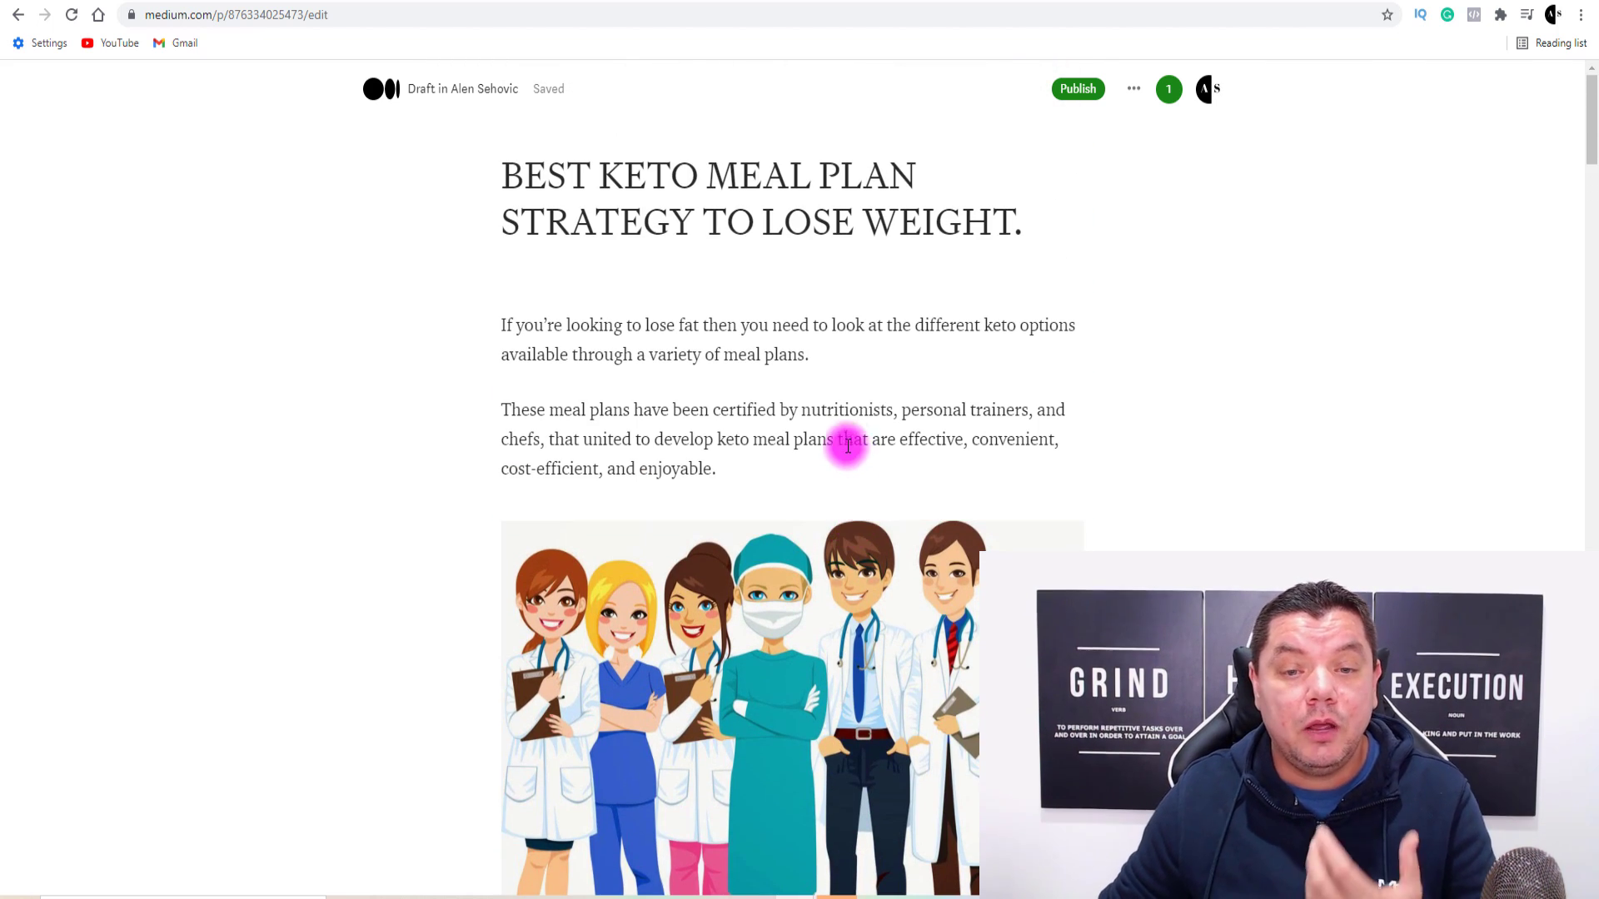
{"action": "scroll", "coordinate": [829, 448], "scroll_direction": "down", "scroll_amount": 2}
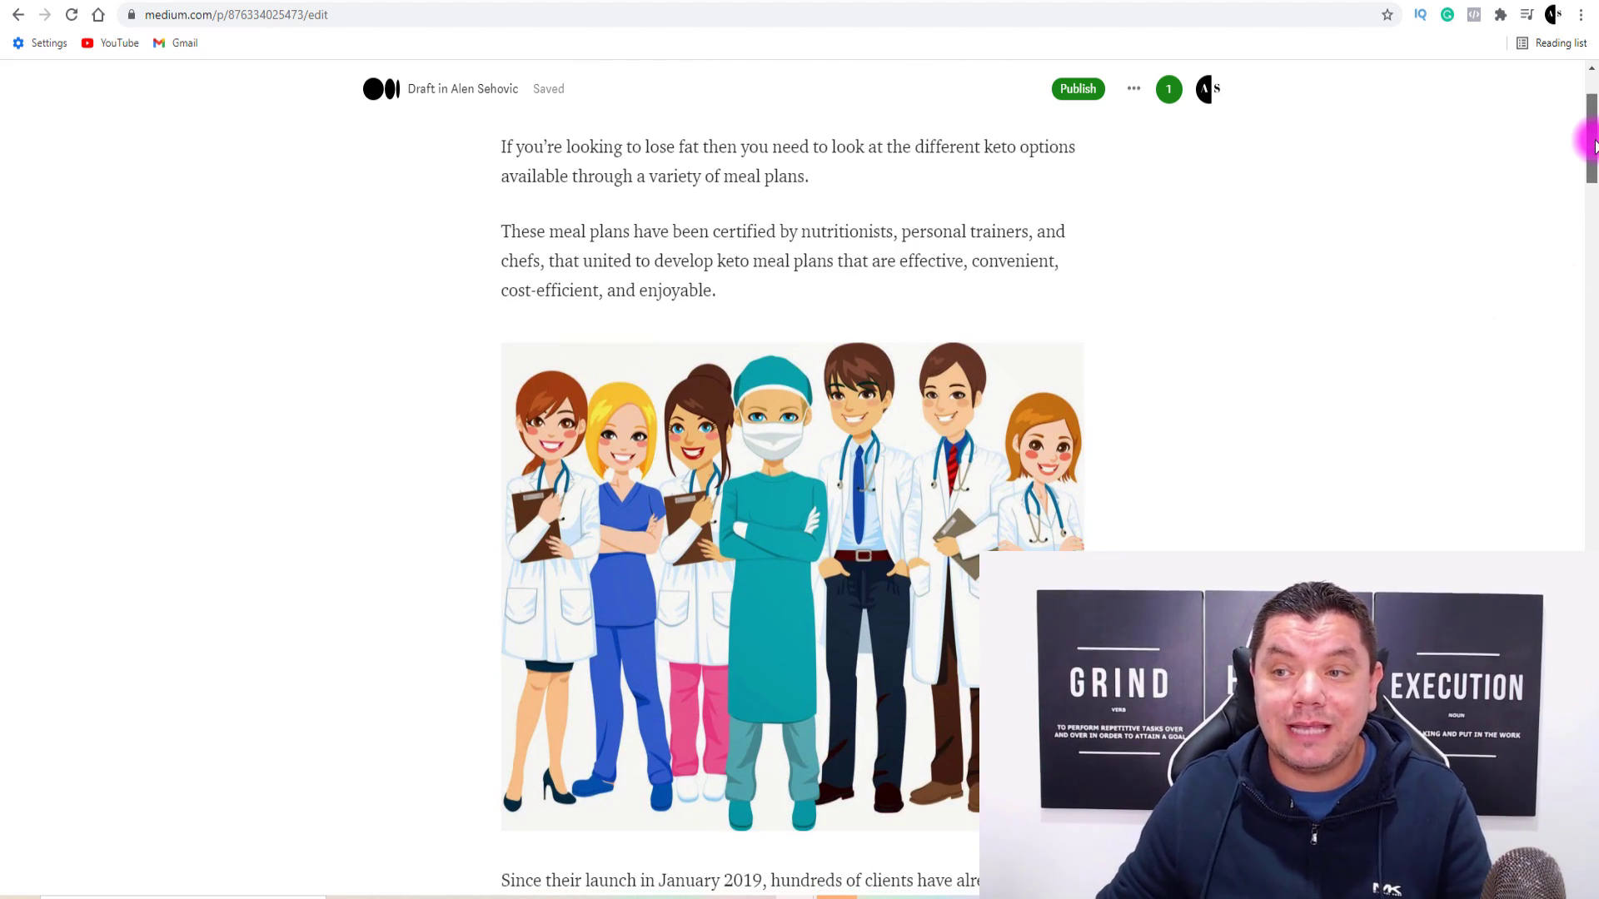
{"action": "left_click_drag", "start_coordinate": [1588, 142], "coordinate": [1530, 752]}
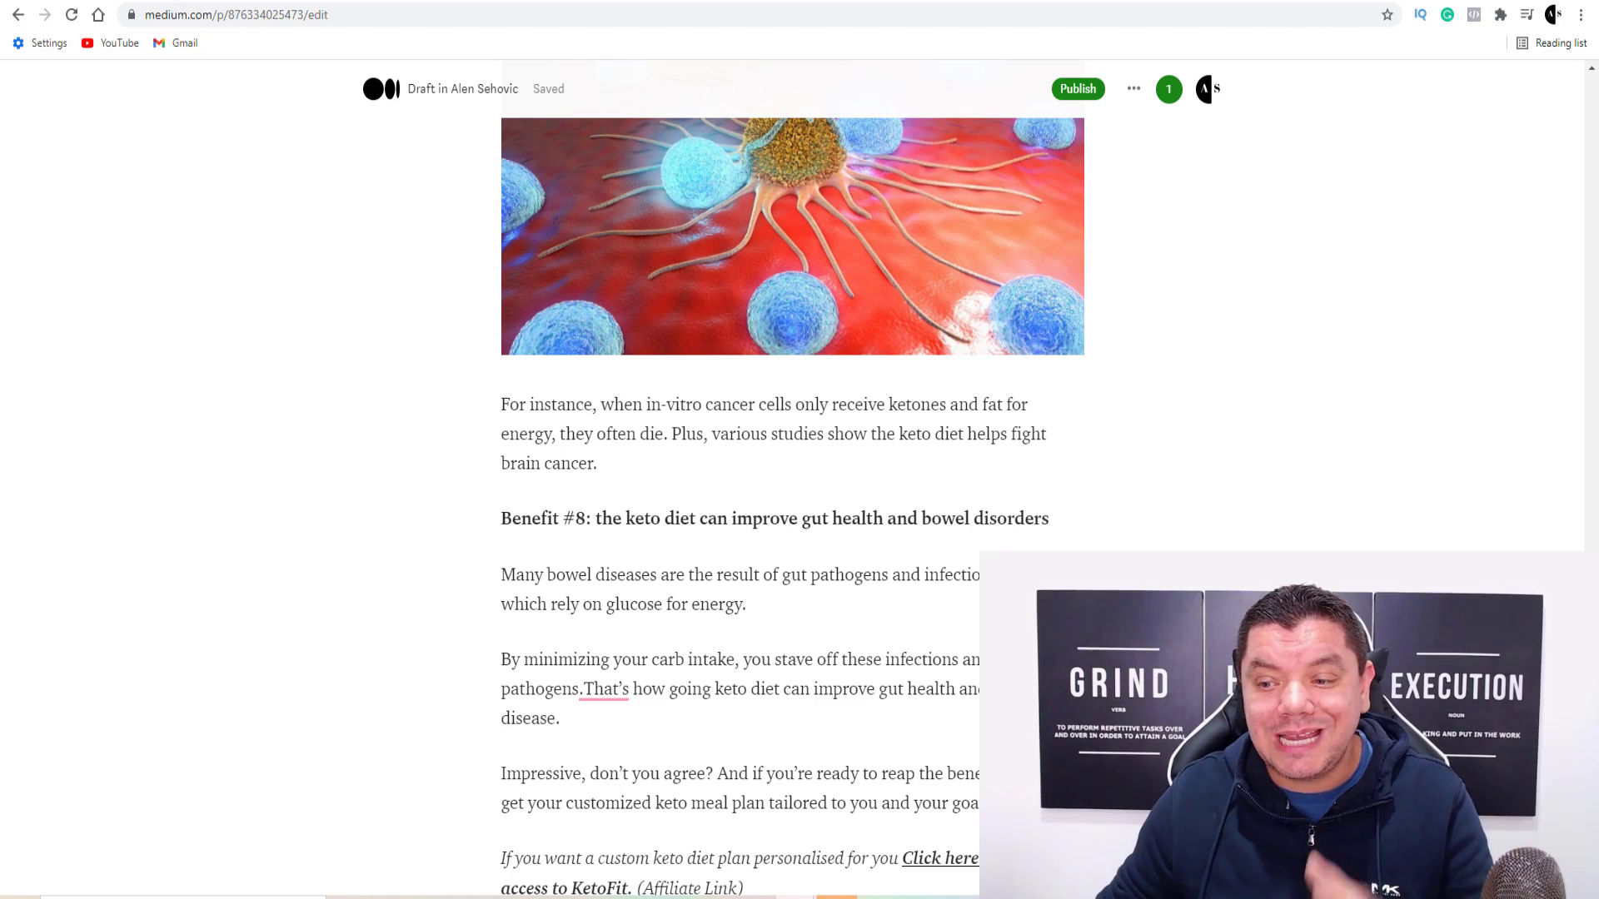
{"action": "left_click_drag", "start_coordinate": [1537, 699], "coordinate": [1585, 78]}
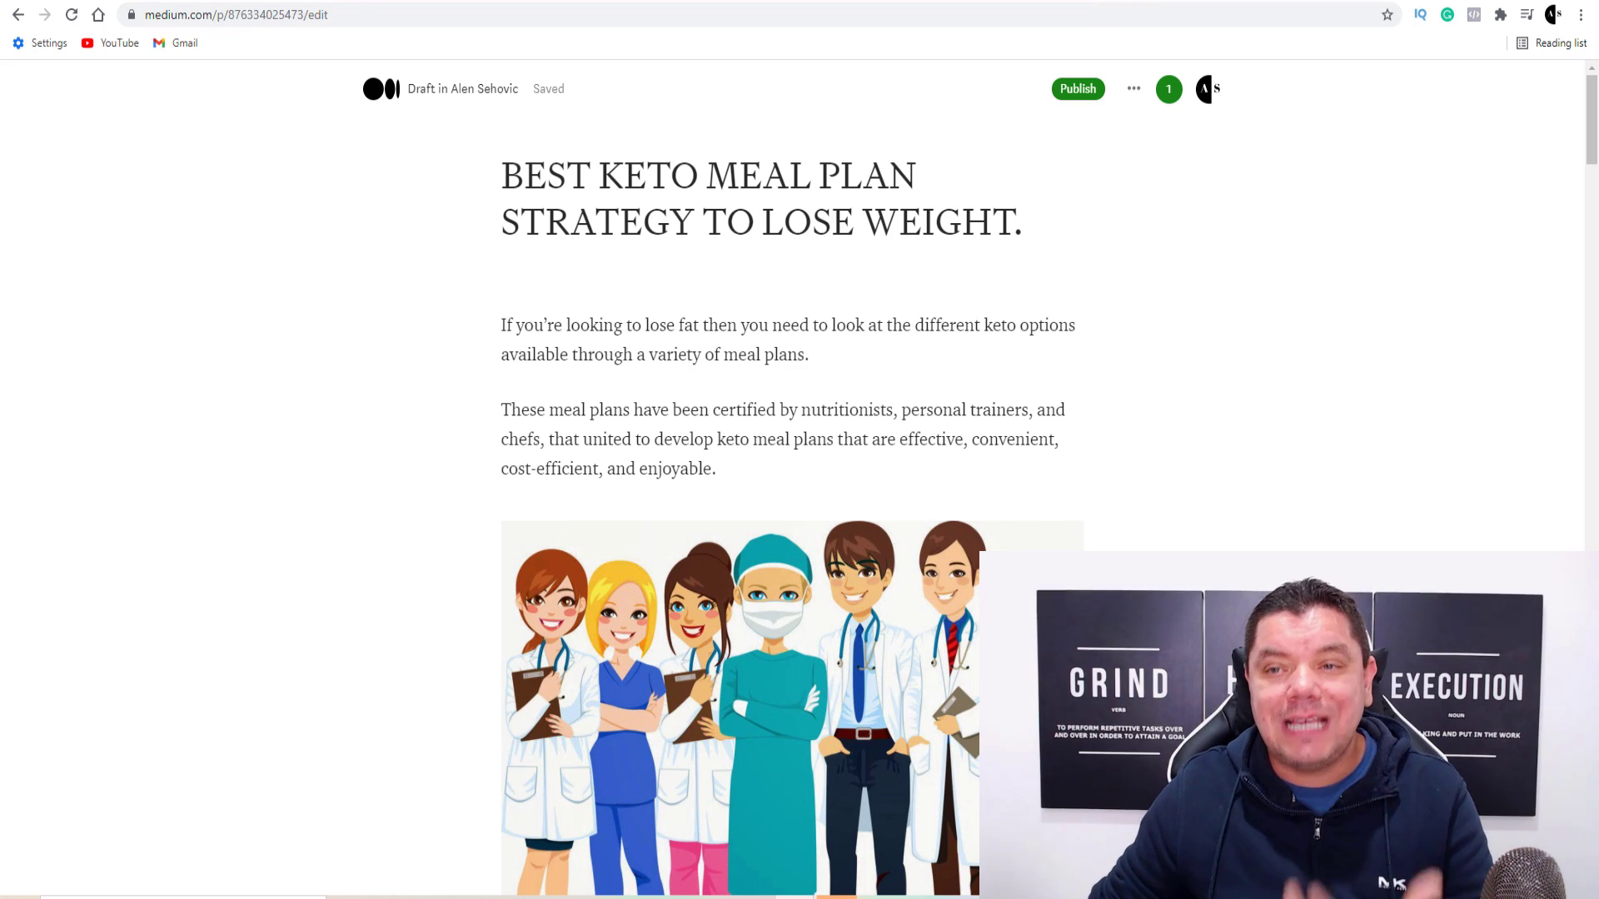
Switch to Pinterest and browse the pins for "Keto meal plan".
{"action": "left_click", "coordinate": [1304, 2]}
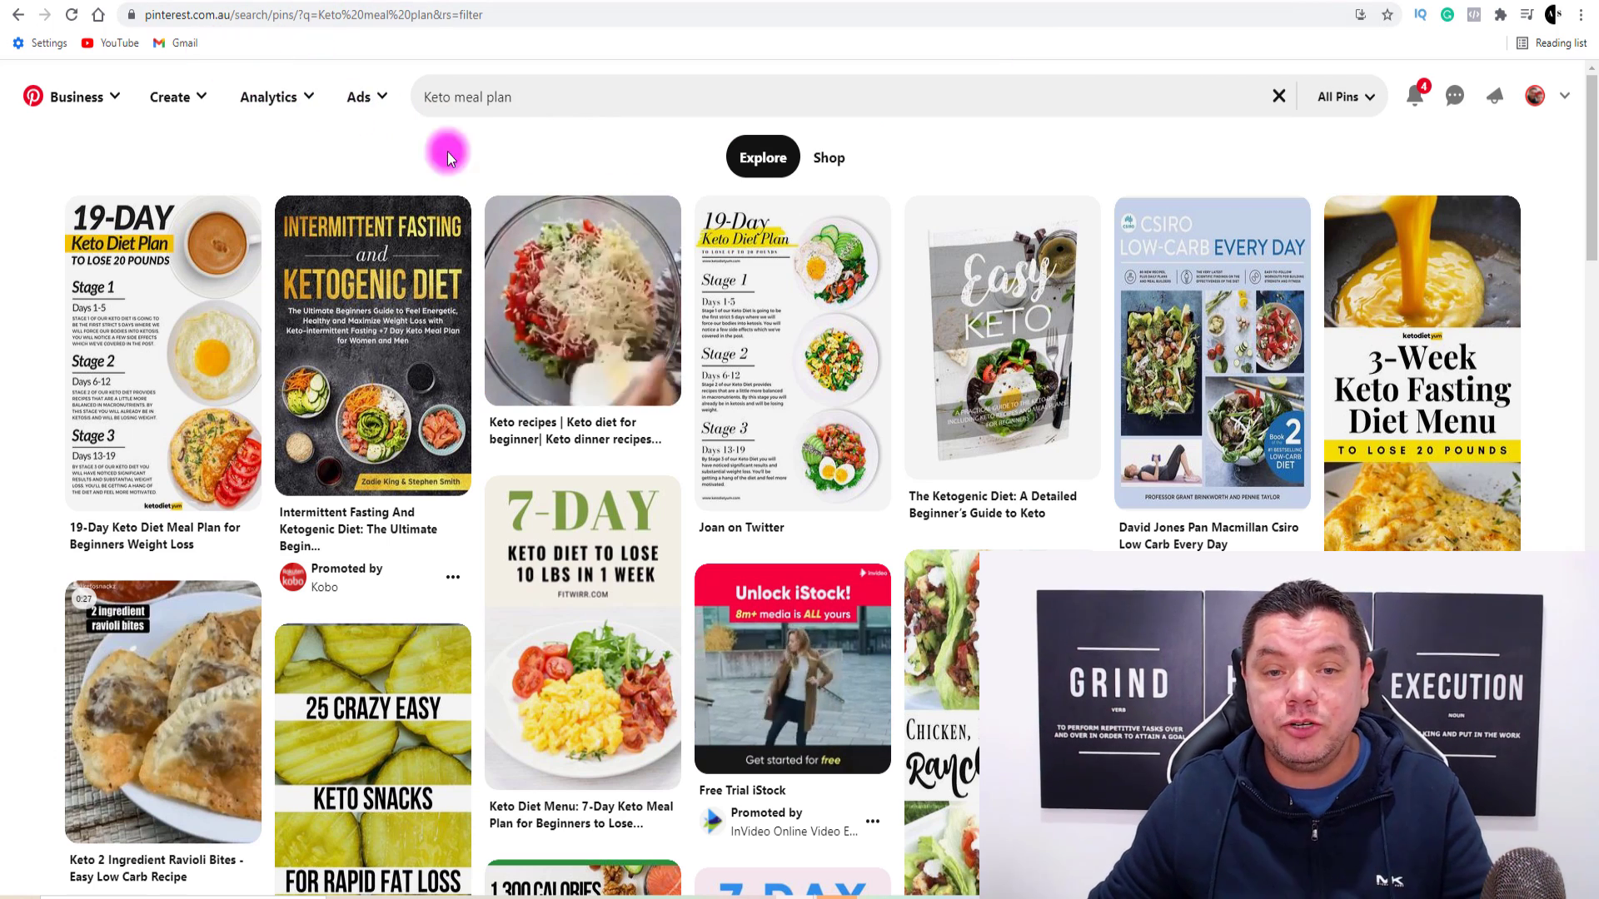
{"action": "mouse_move", "coordinate": [681, 218]}
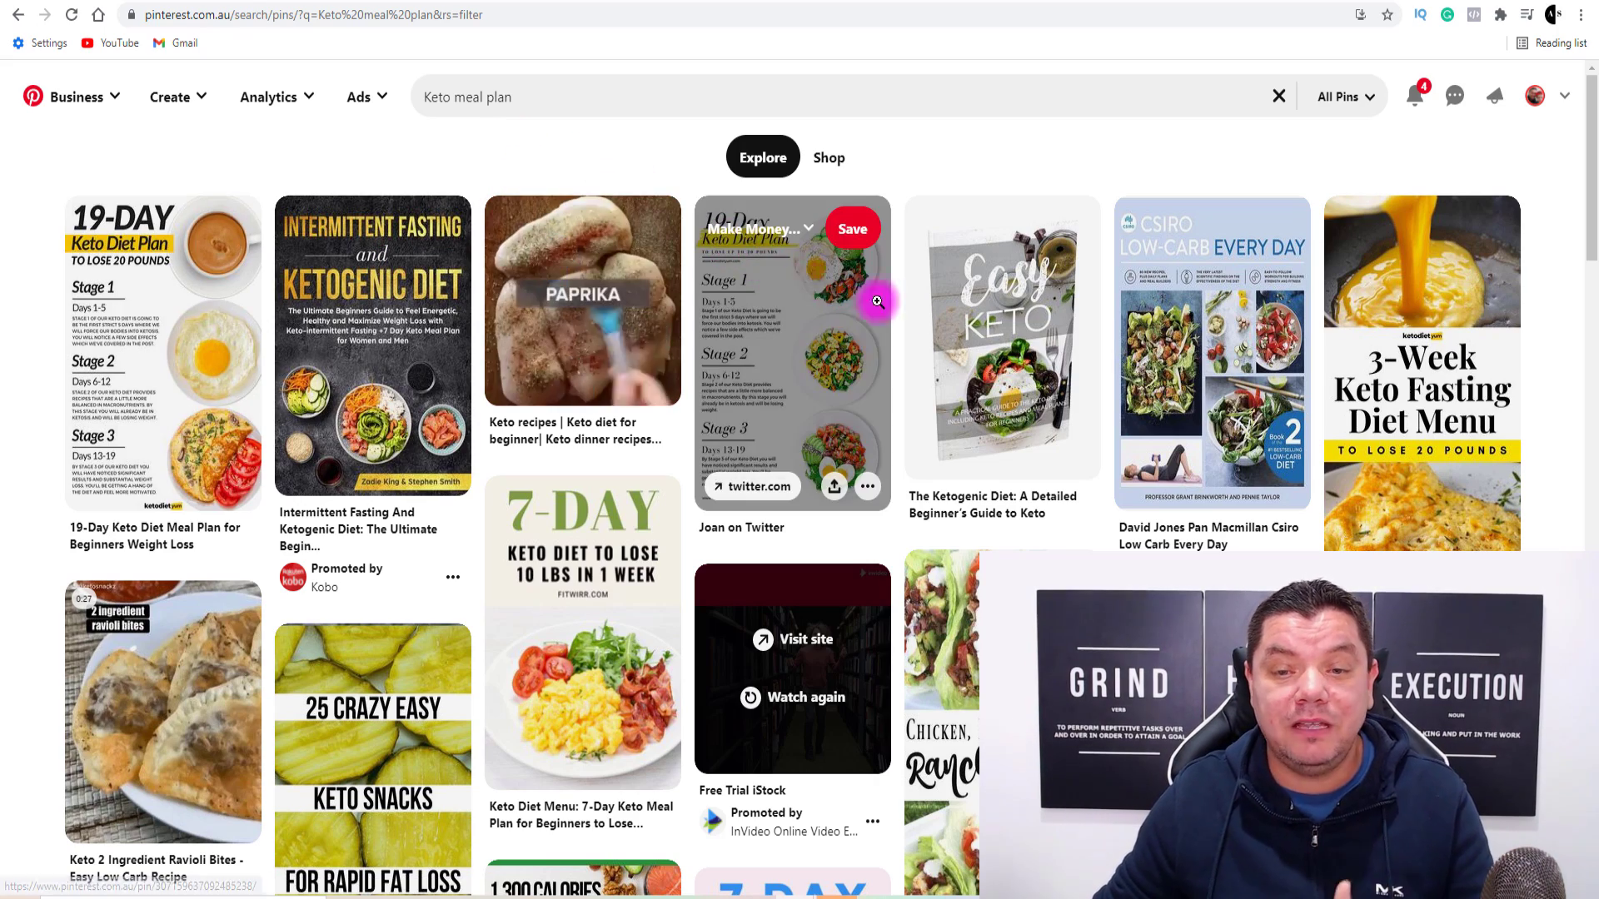
{"action": "scroll", "coordinate": [1183, 290], "scroll_direction": "down", "scroll_amount": 1}
{"action": "scroll", "coordinate": [1187, 284], "scroll_direction": "up", "scroll_amount": 1}
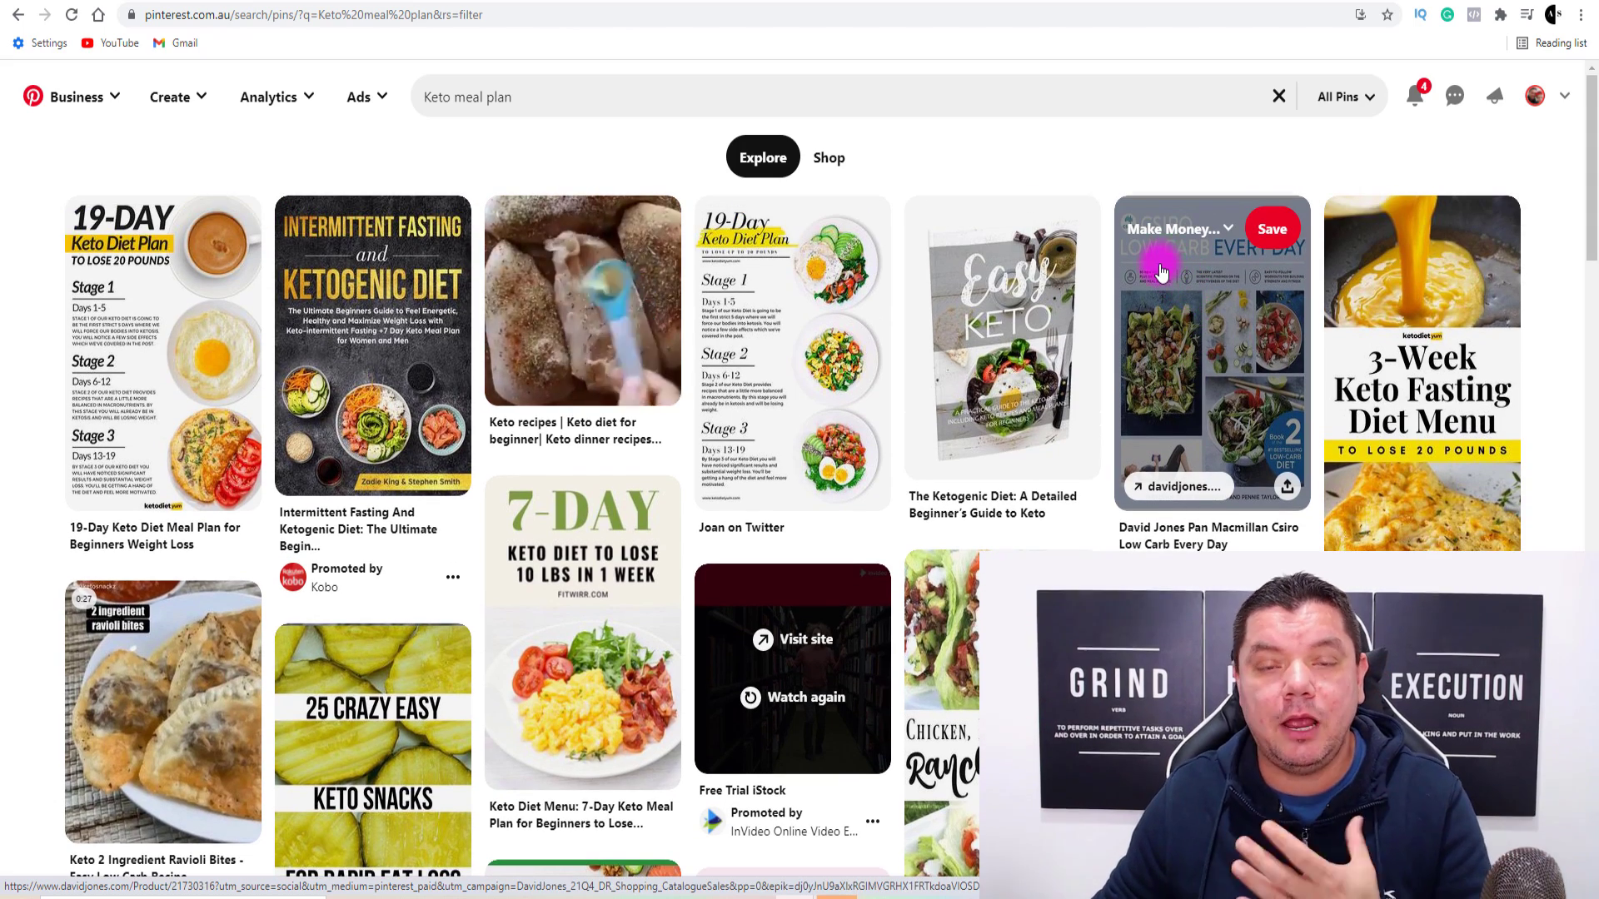
{"action": "scroll", "coordinate": [1161, 273], "scroll_direction": "down", "scroll_amount": 1}
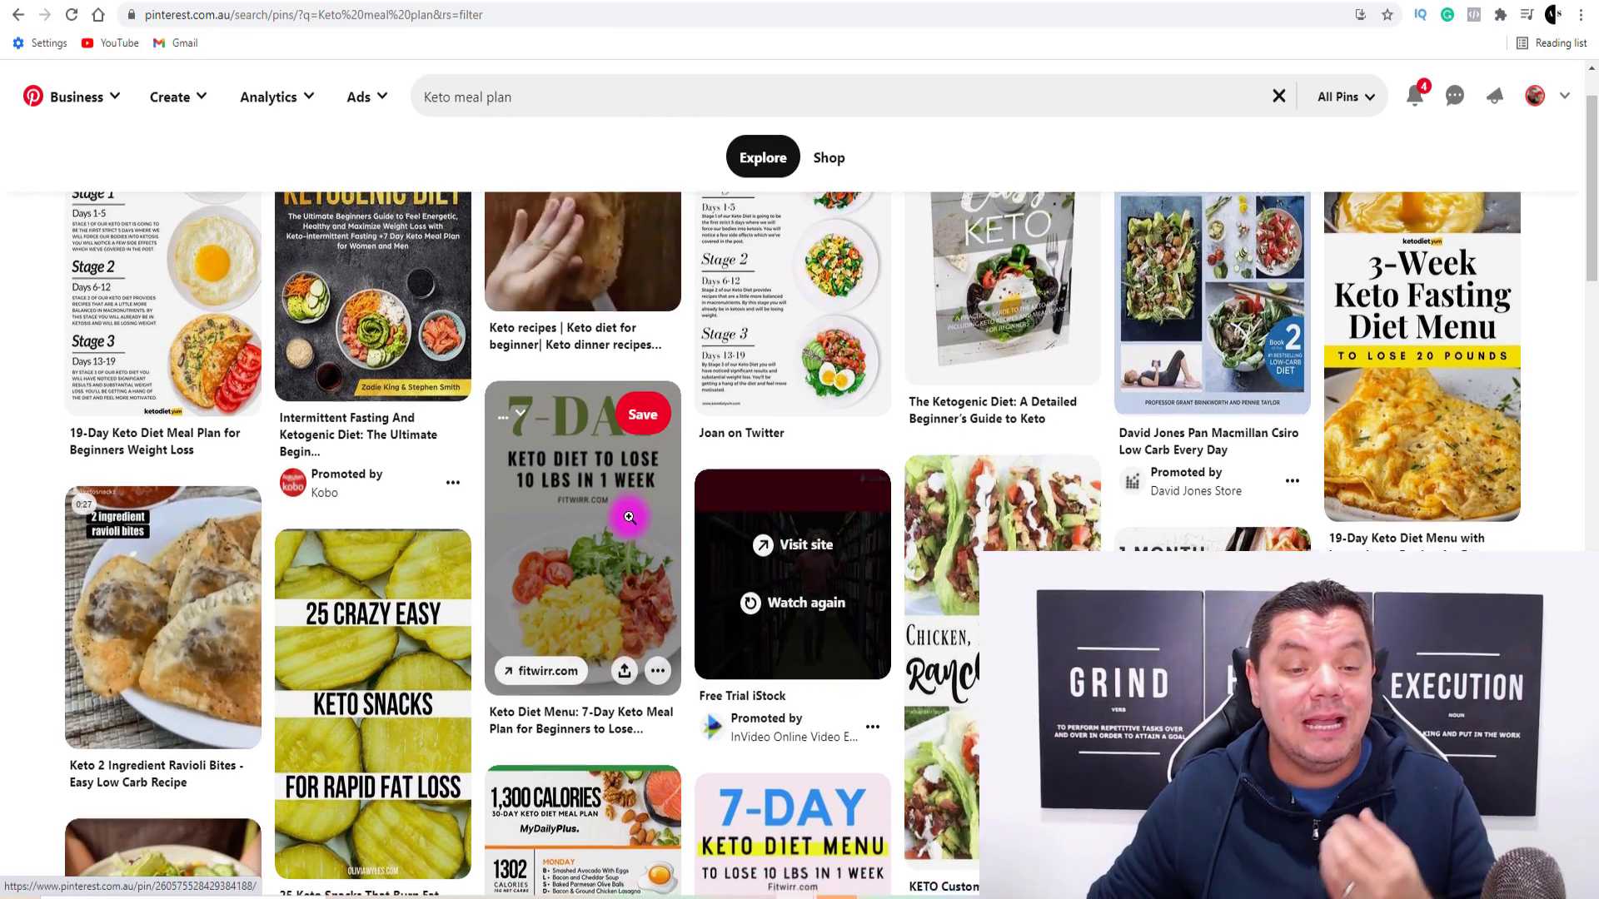
{"action": "scroll", "coordinate": [585, 472], "scroll_direction": "down", "scroll_amount": 2}
{"action": "scroll", "coordinate": [595, 459], "scroll_direction": "up", "scroll_amount": 3}
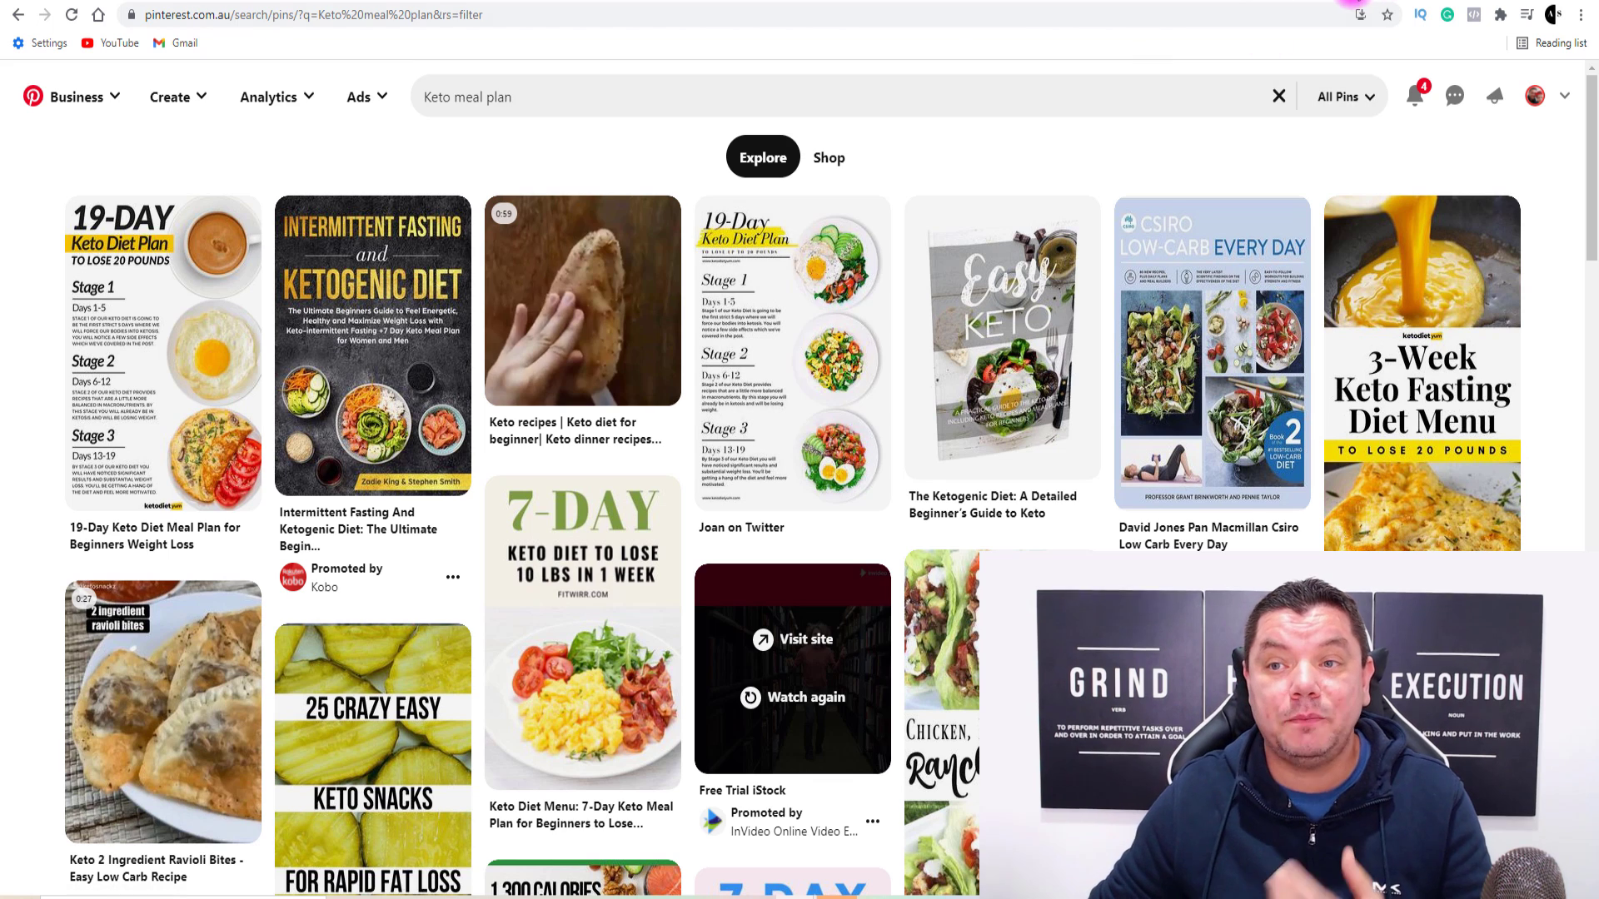
Switch to Canva and browse its Pinterest Pins templates.
{"action": "left_click", "coordinate": [1351, 1]}
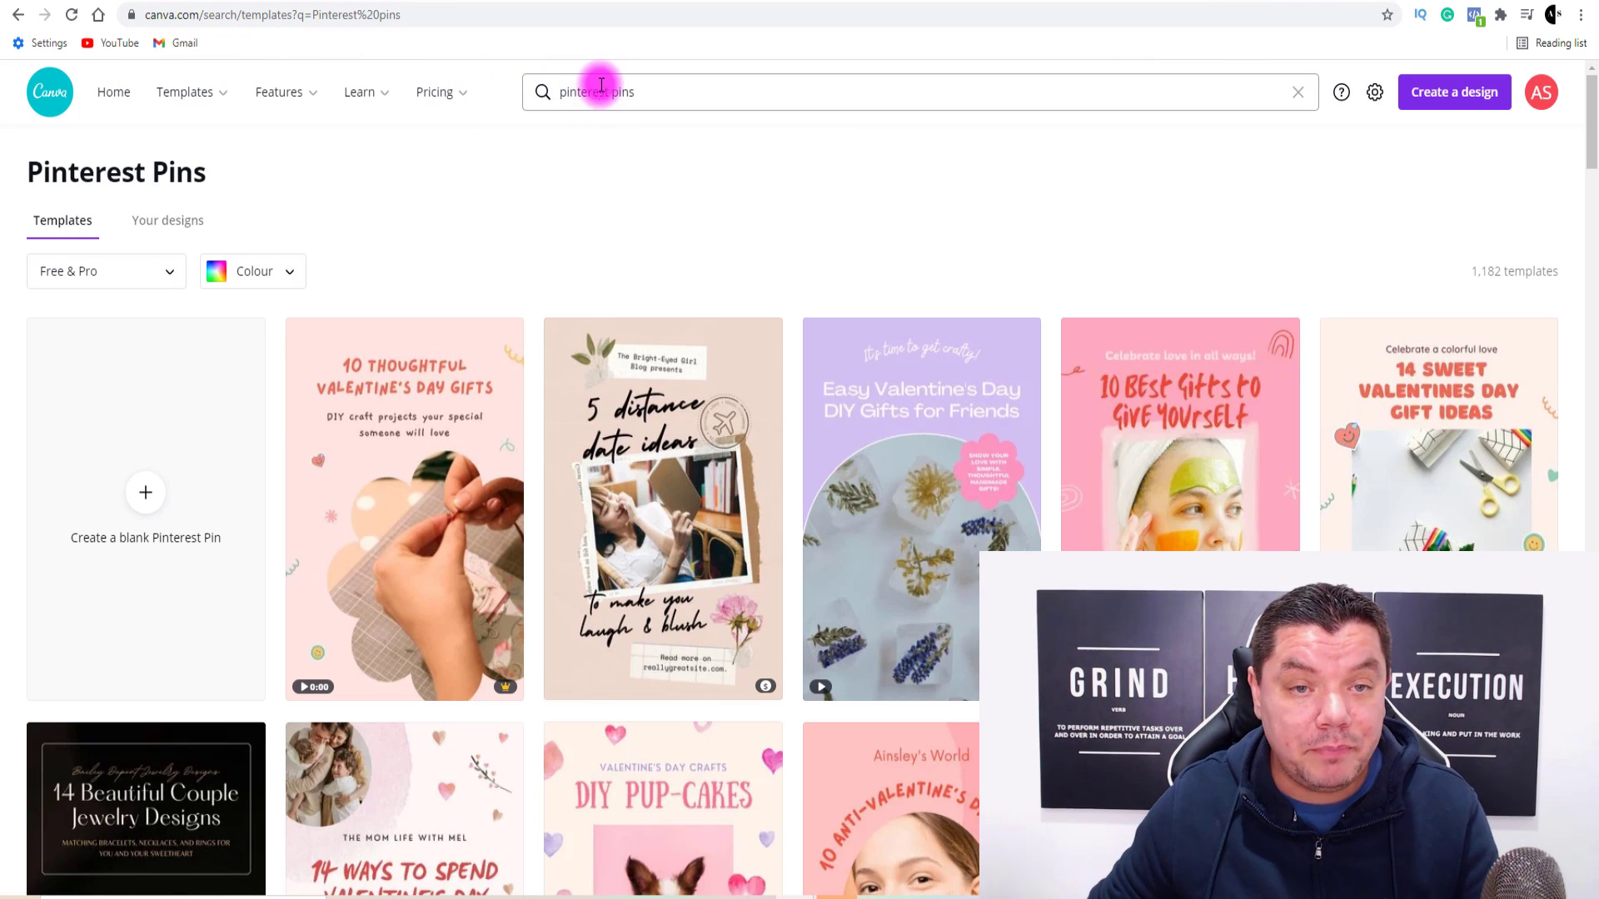
{"action": "scroll", "coordinate": [661, 447], "scroll_direction": "down", "scroll_amount": 7}
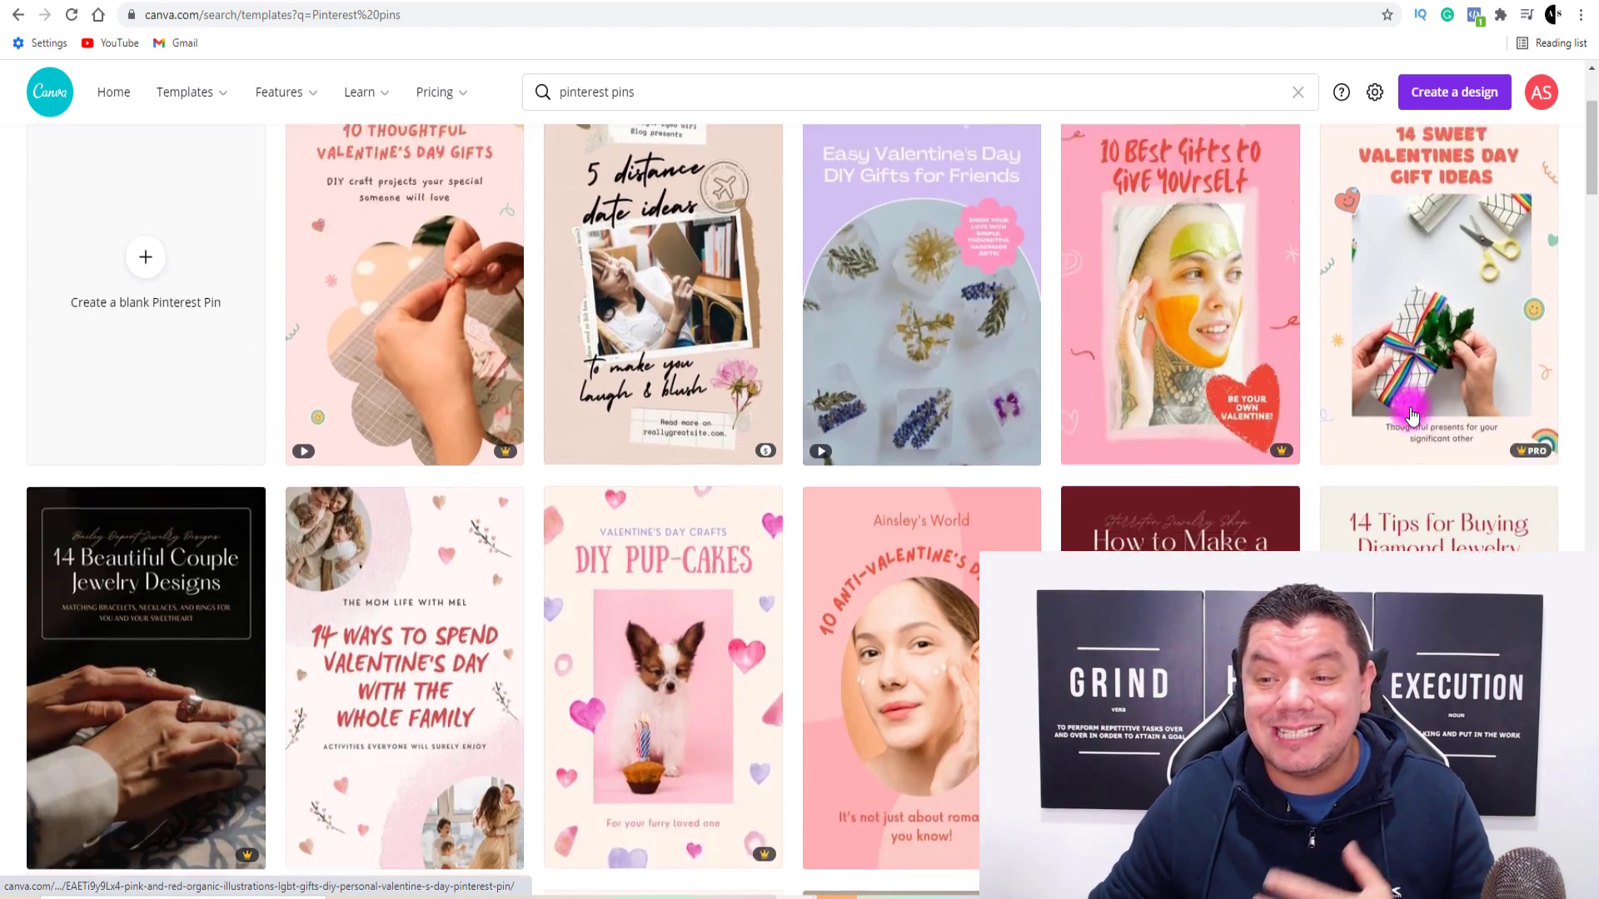
{"action": "scroll", "coordinate": [713, 399], "scroll_direction": "down", "scroll_amount": 2}
{"action": "scroll", "coordinate": [732, 374], "scroll_direction": "up", "scroll_amount": 10}
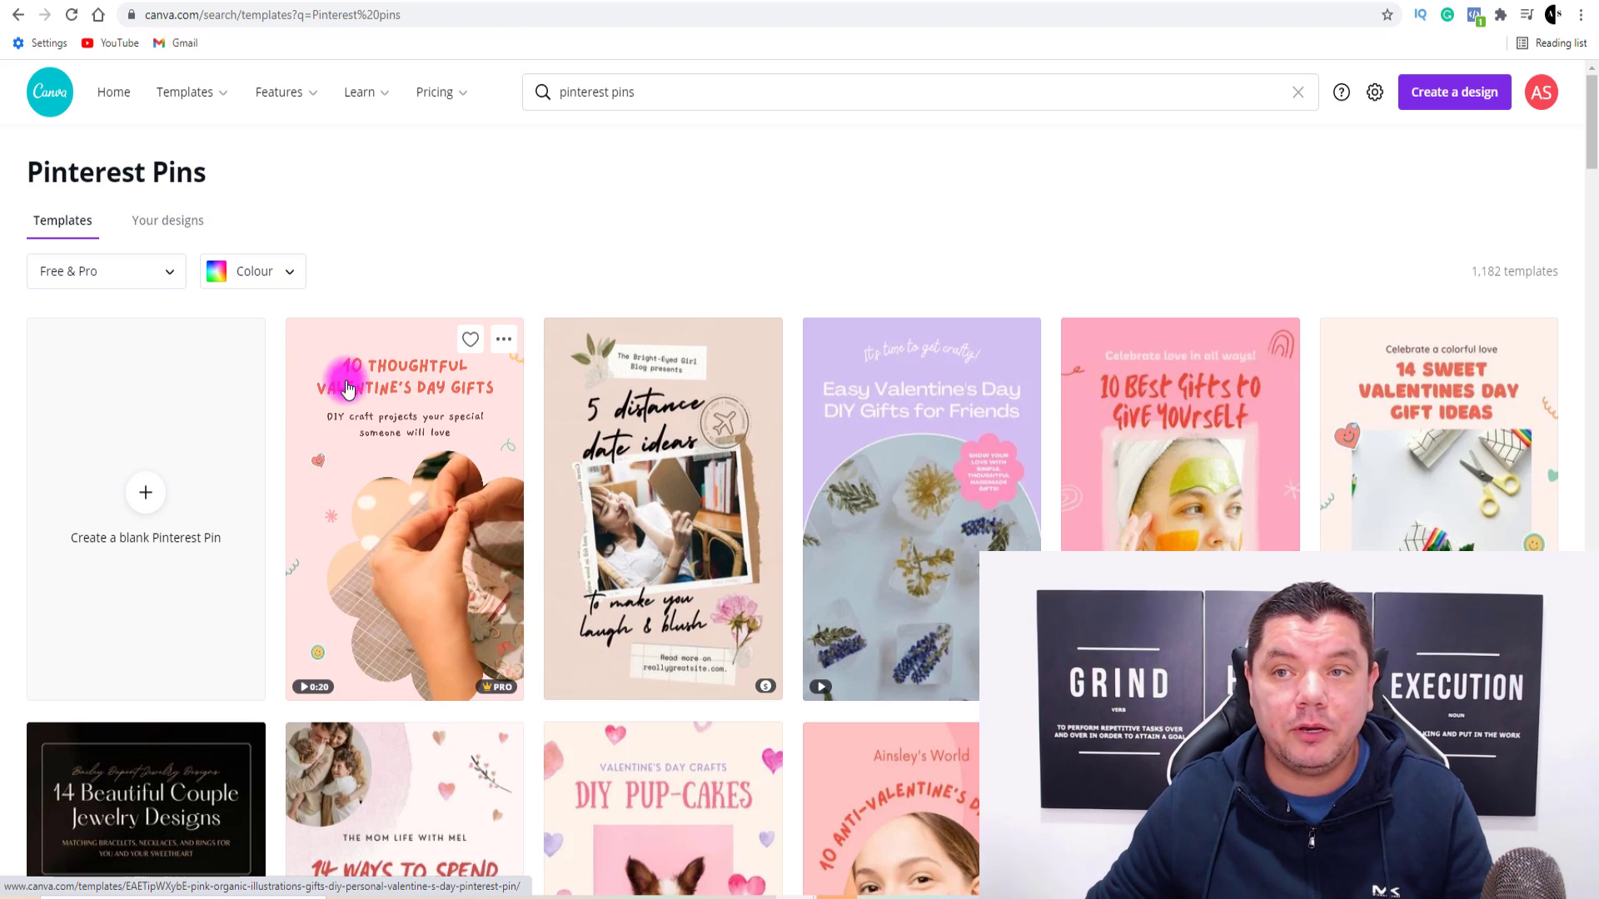
Return to the Pinterest results and view the 19-Day Keto Diet Plan pin and the David Jones low-carb ad's landing page.
{"action": "left_click", "coordinate": [1303, 1]}
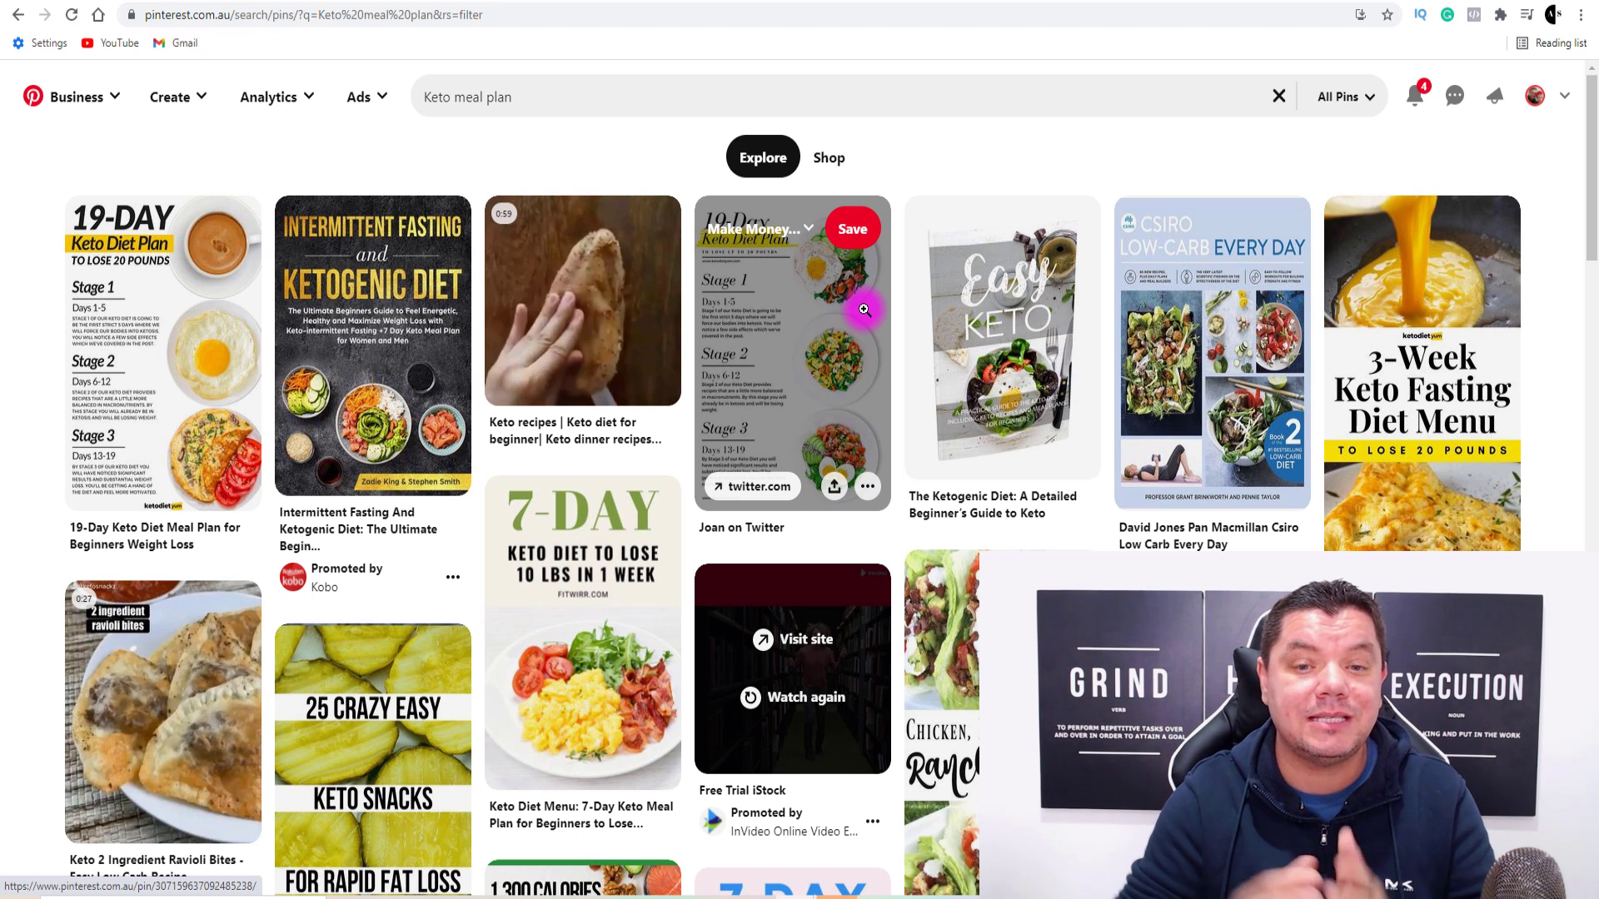
{"action": "left_click", "coordinate": [797, 346]}
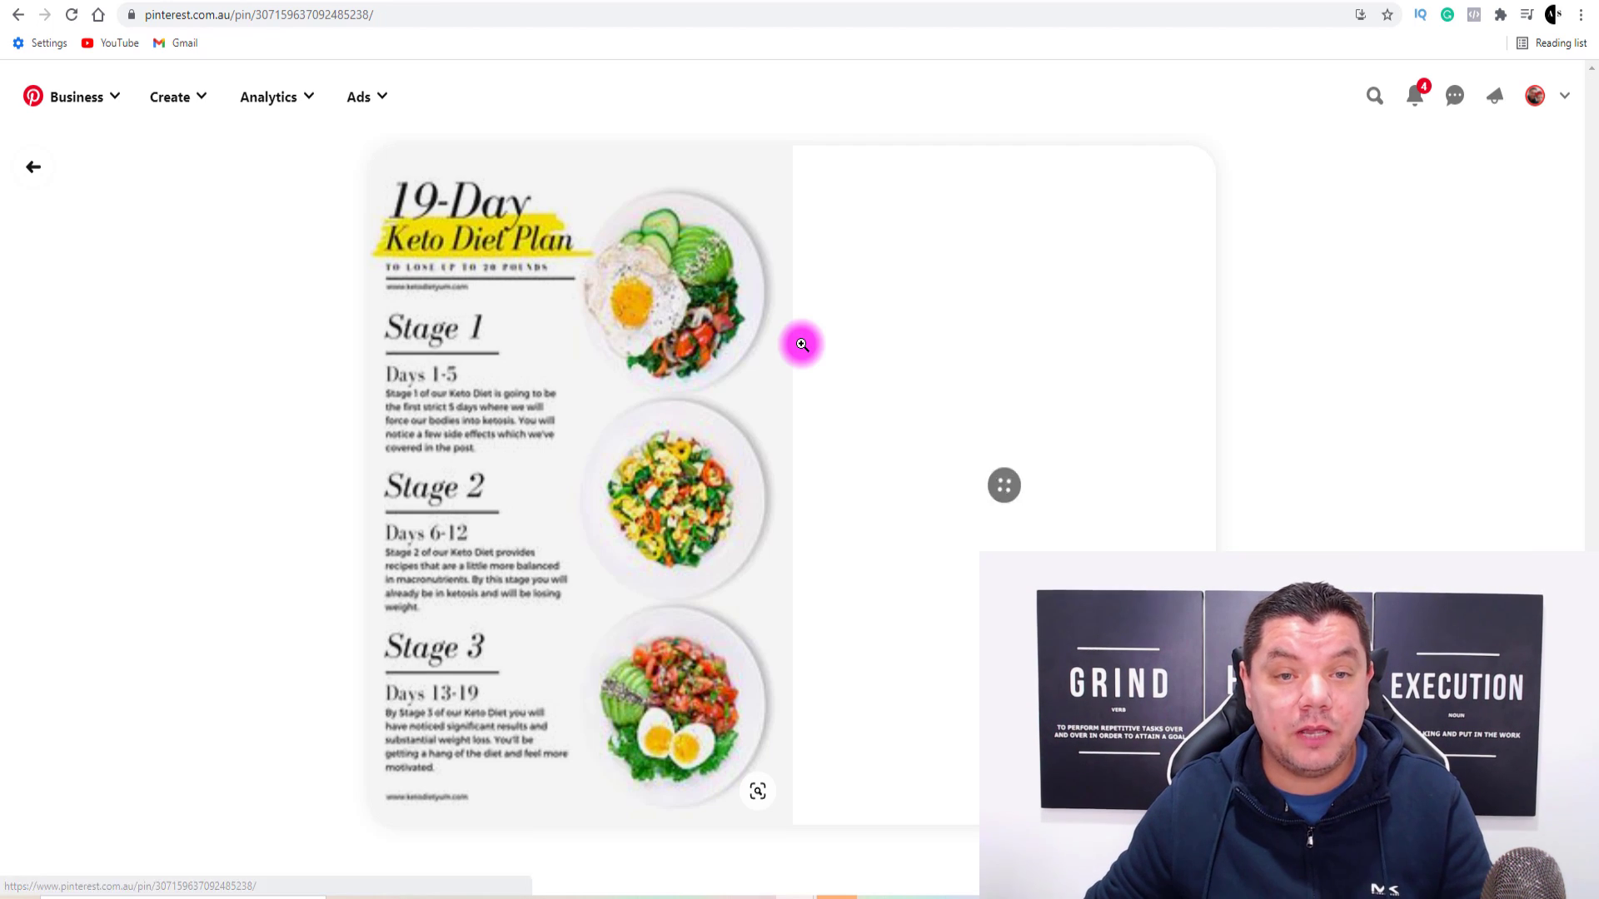
{"action": "left_click", "coordinate": [33, 169]}
{"action": "left_click", "coordinate": [1170, 313]}
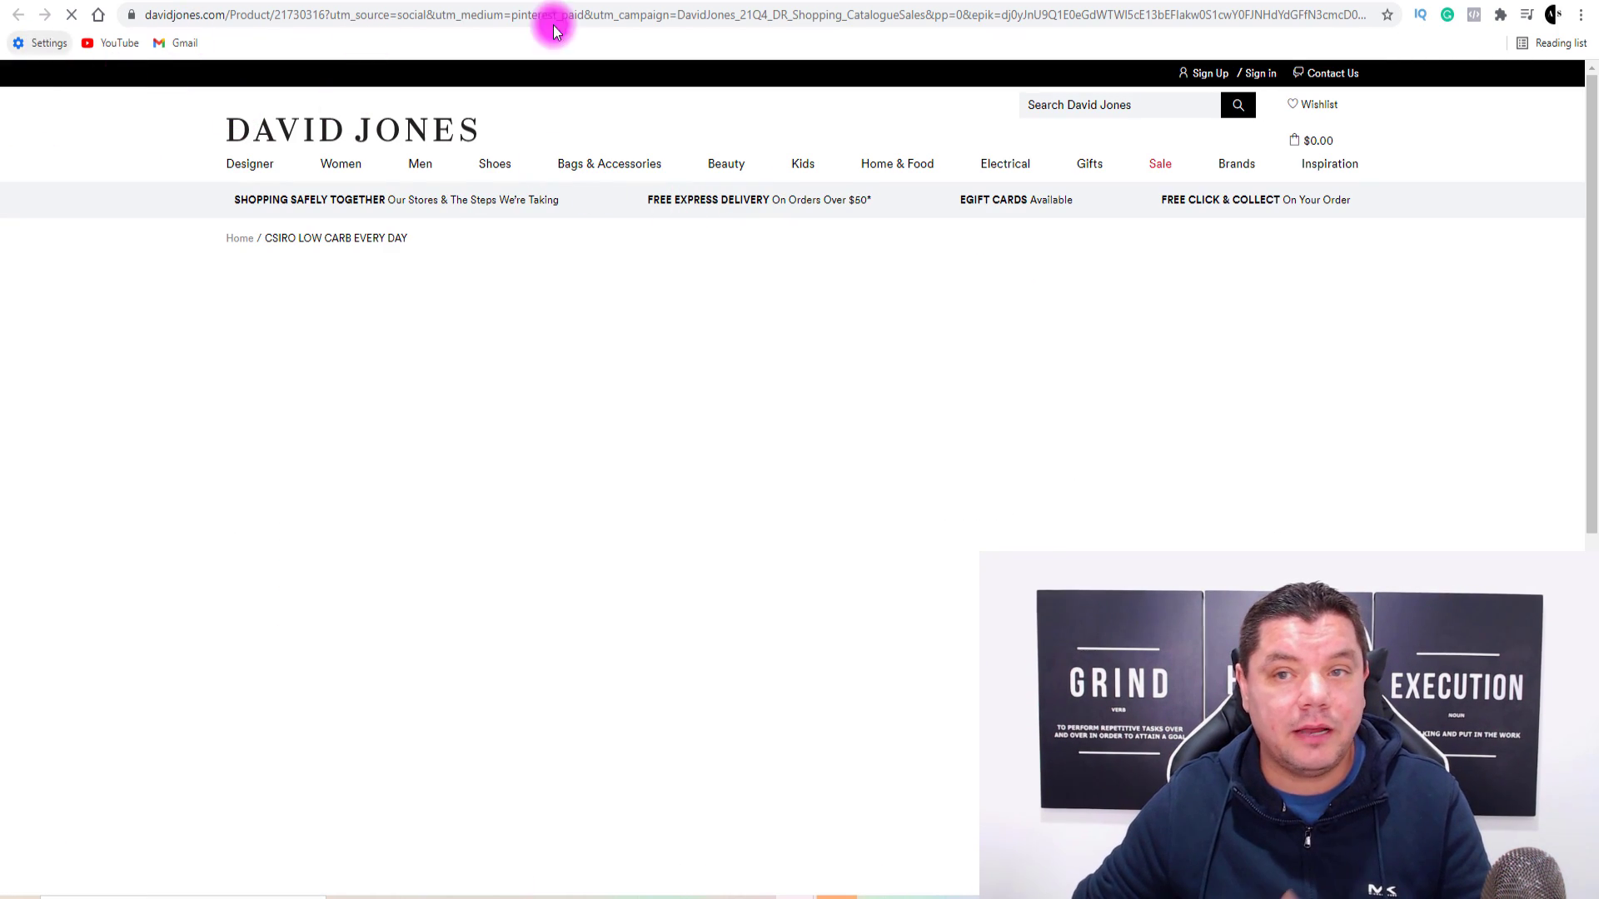
{"action": "left_click", "coordinate": [1329, 3]}
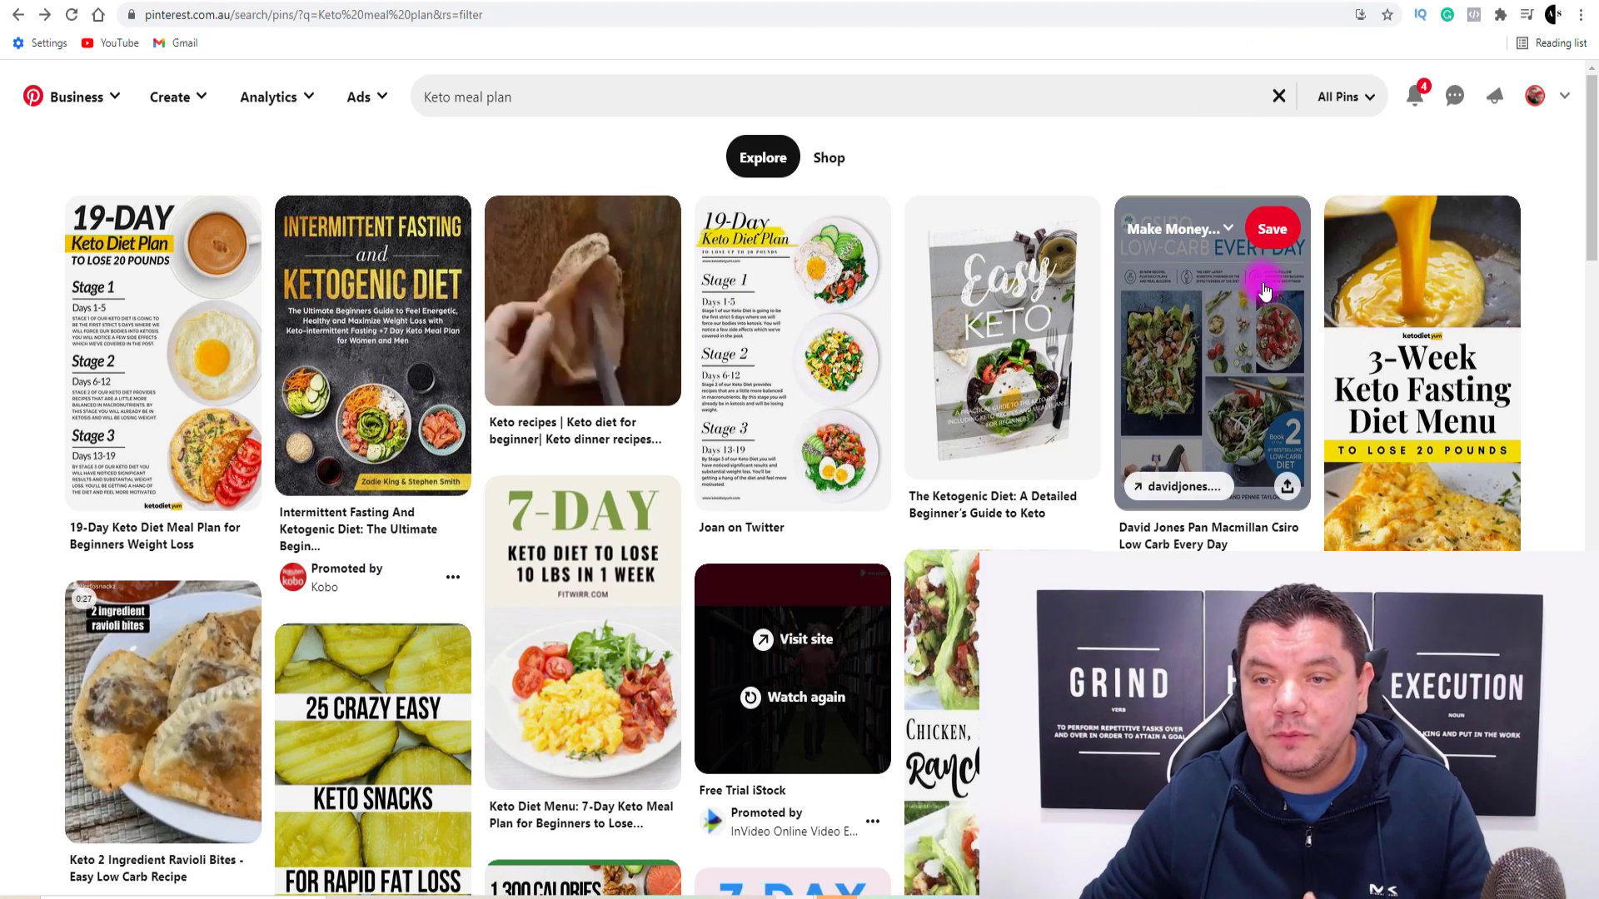
Open the Fitwirr pin "Keto Diet Menu: 7-Day Keto Meal Plan for Beginners to Lose 10 LBS" and examine its website link.
{"action": "scroll", "coordinate": [1221, 323], "scroll_direction": "down", "scroll_amount": 2}
{"action": "left_click", "coordinate": [615, 471]}
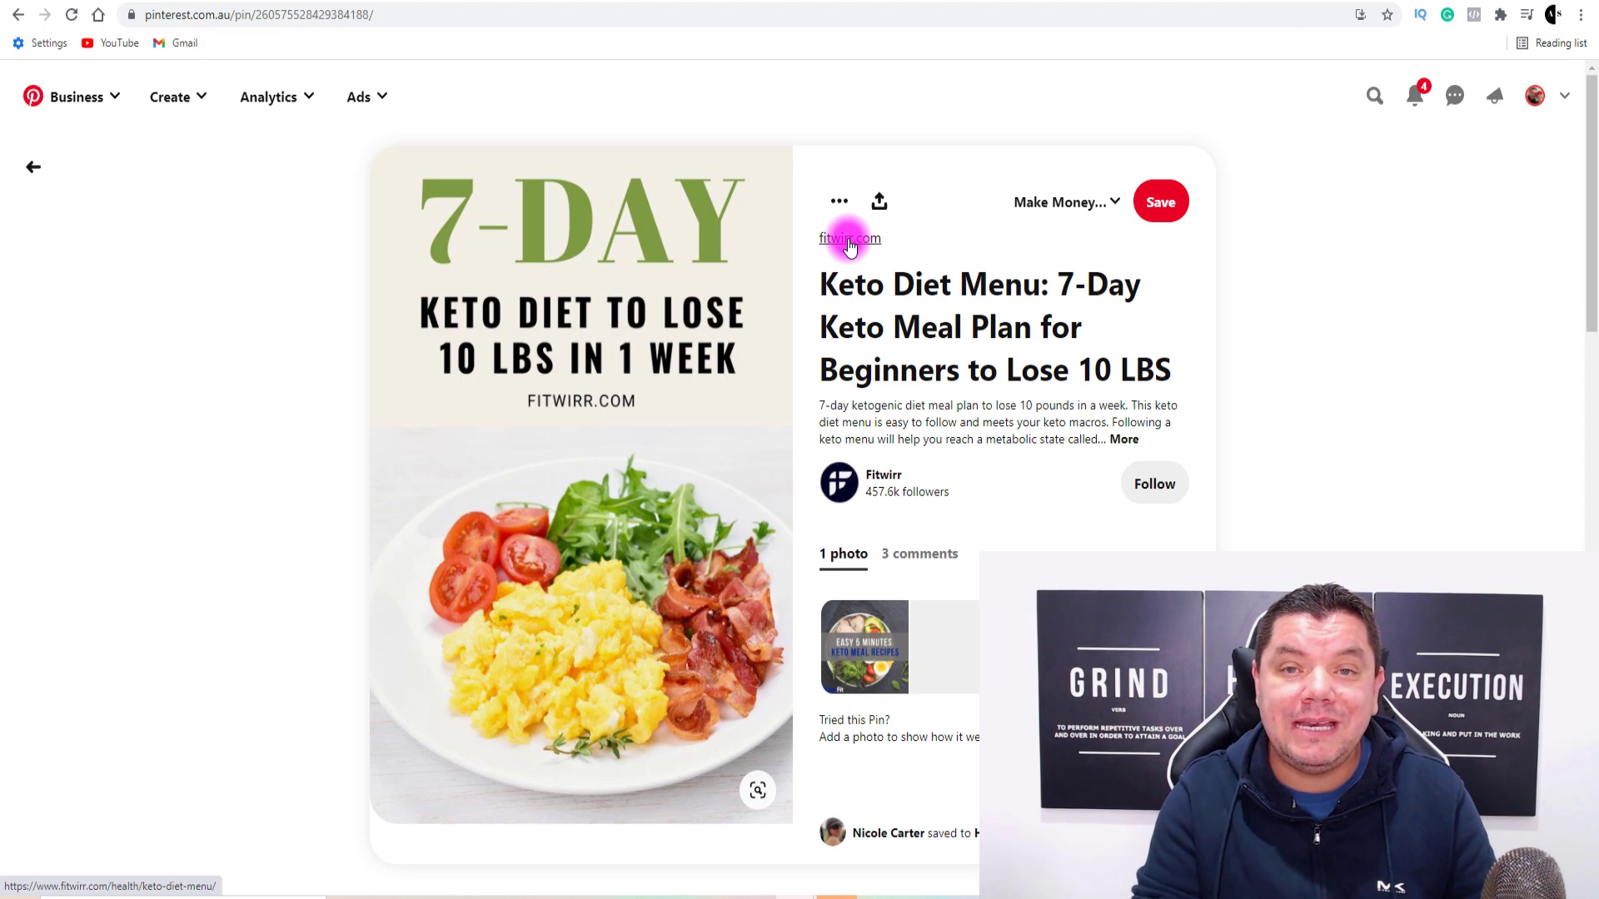
{"action": "mouse_move", "coordinate": [578, 233]}
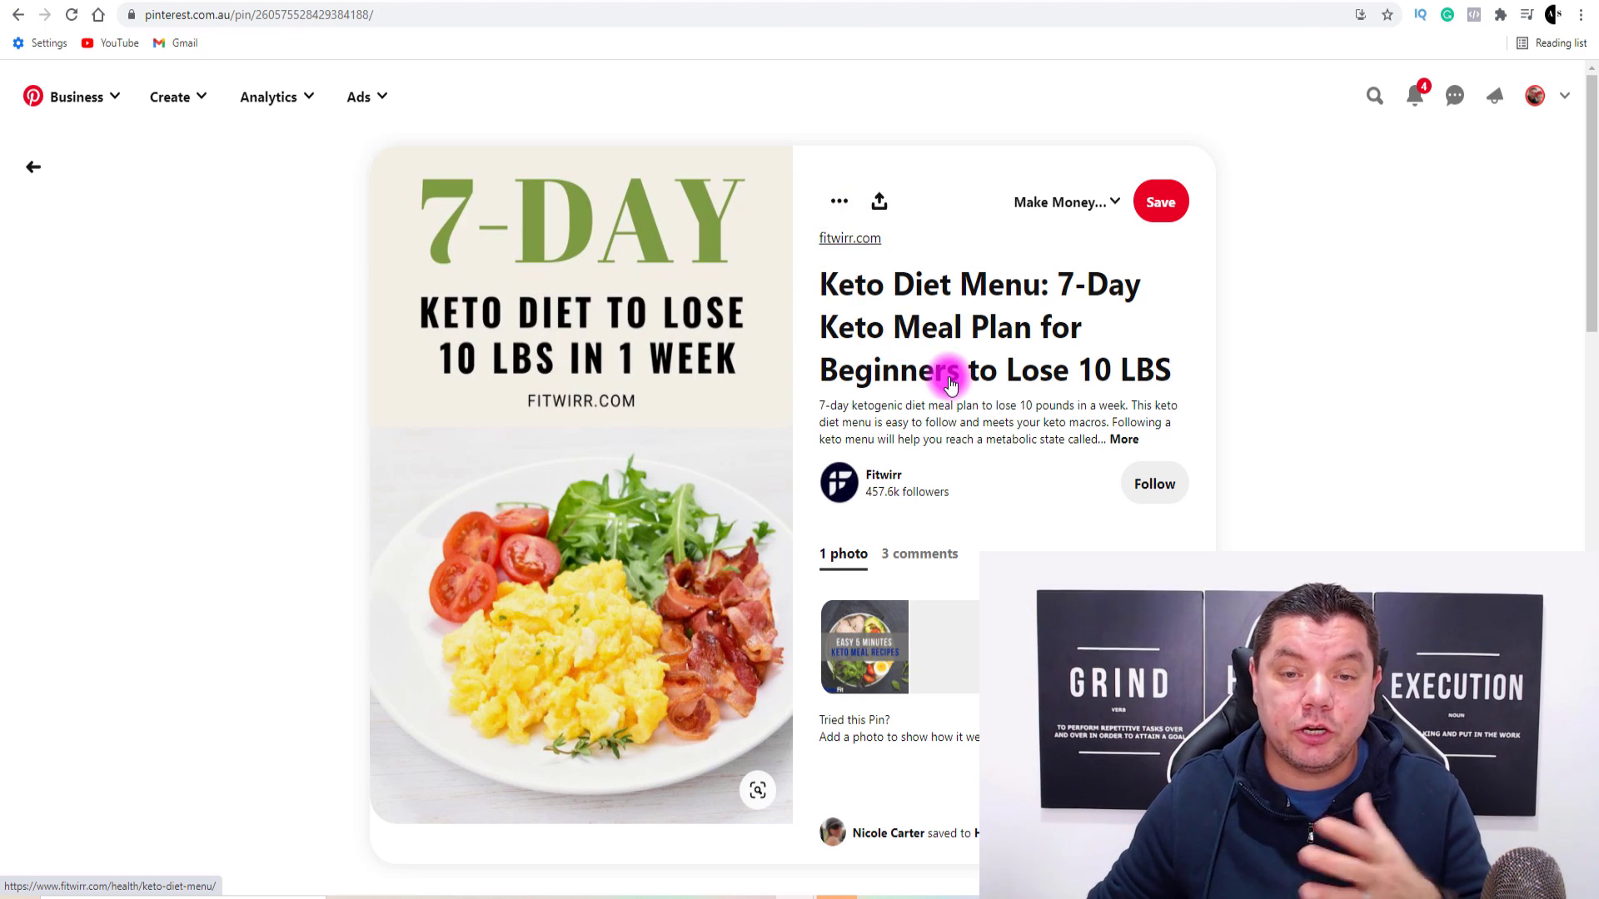
Return to the Medium draft and look over its title and introduction.
{"action": "left_click", "coordinate": [1161, 2]}
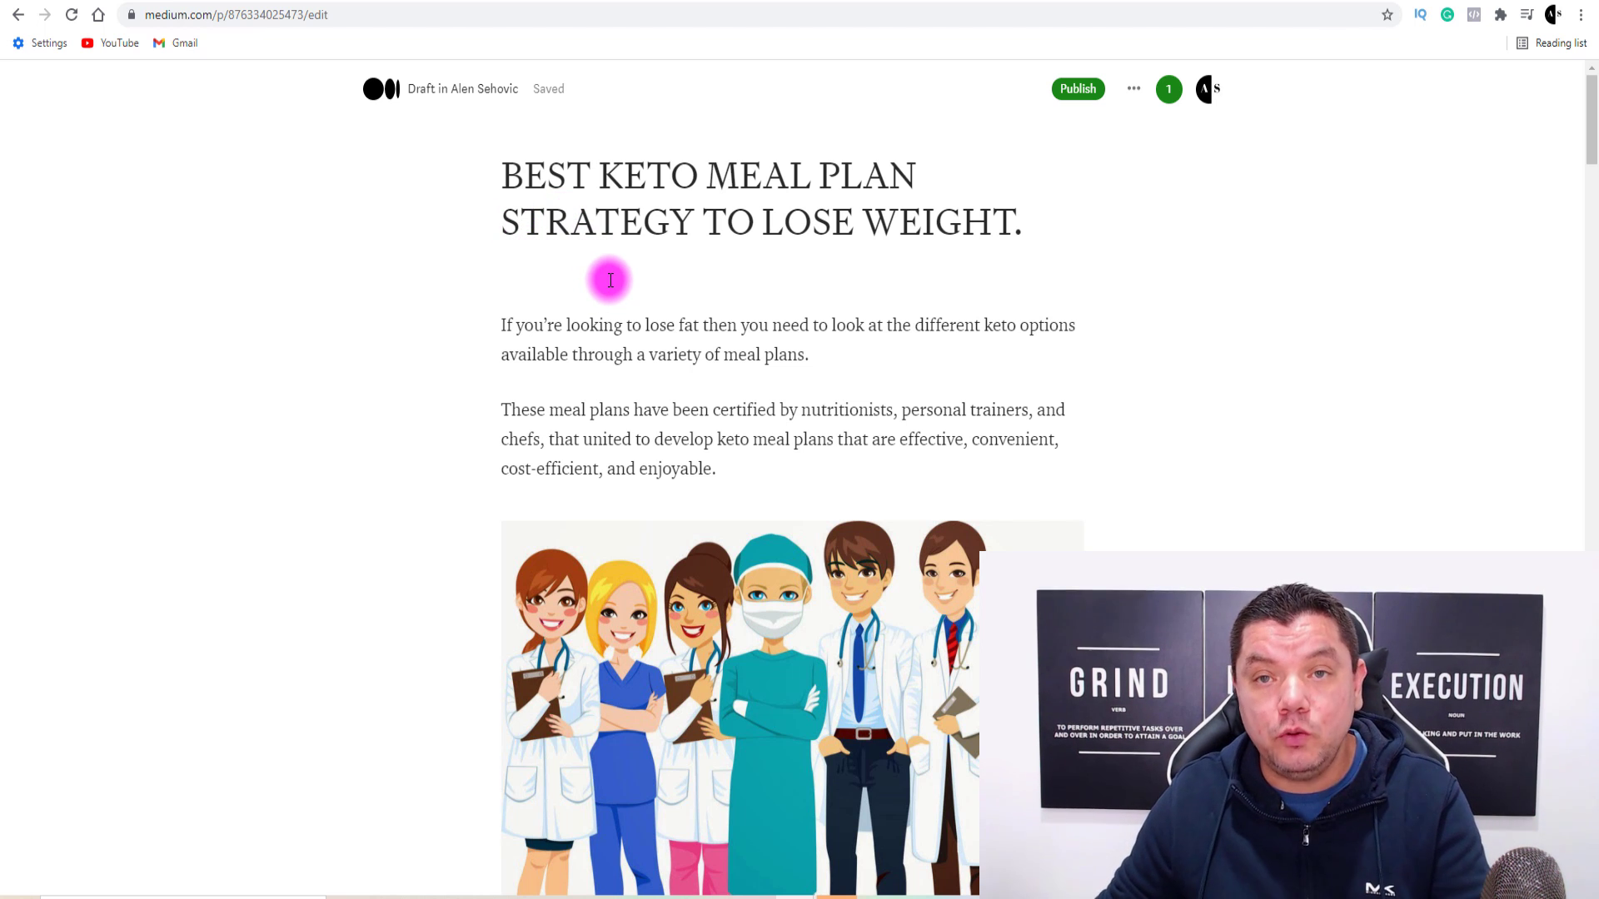
{"action": "scroll", "coordinate": [612, 283], "scroll_direction": "down", "scroll_amount": 2}
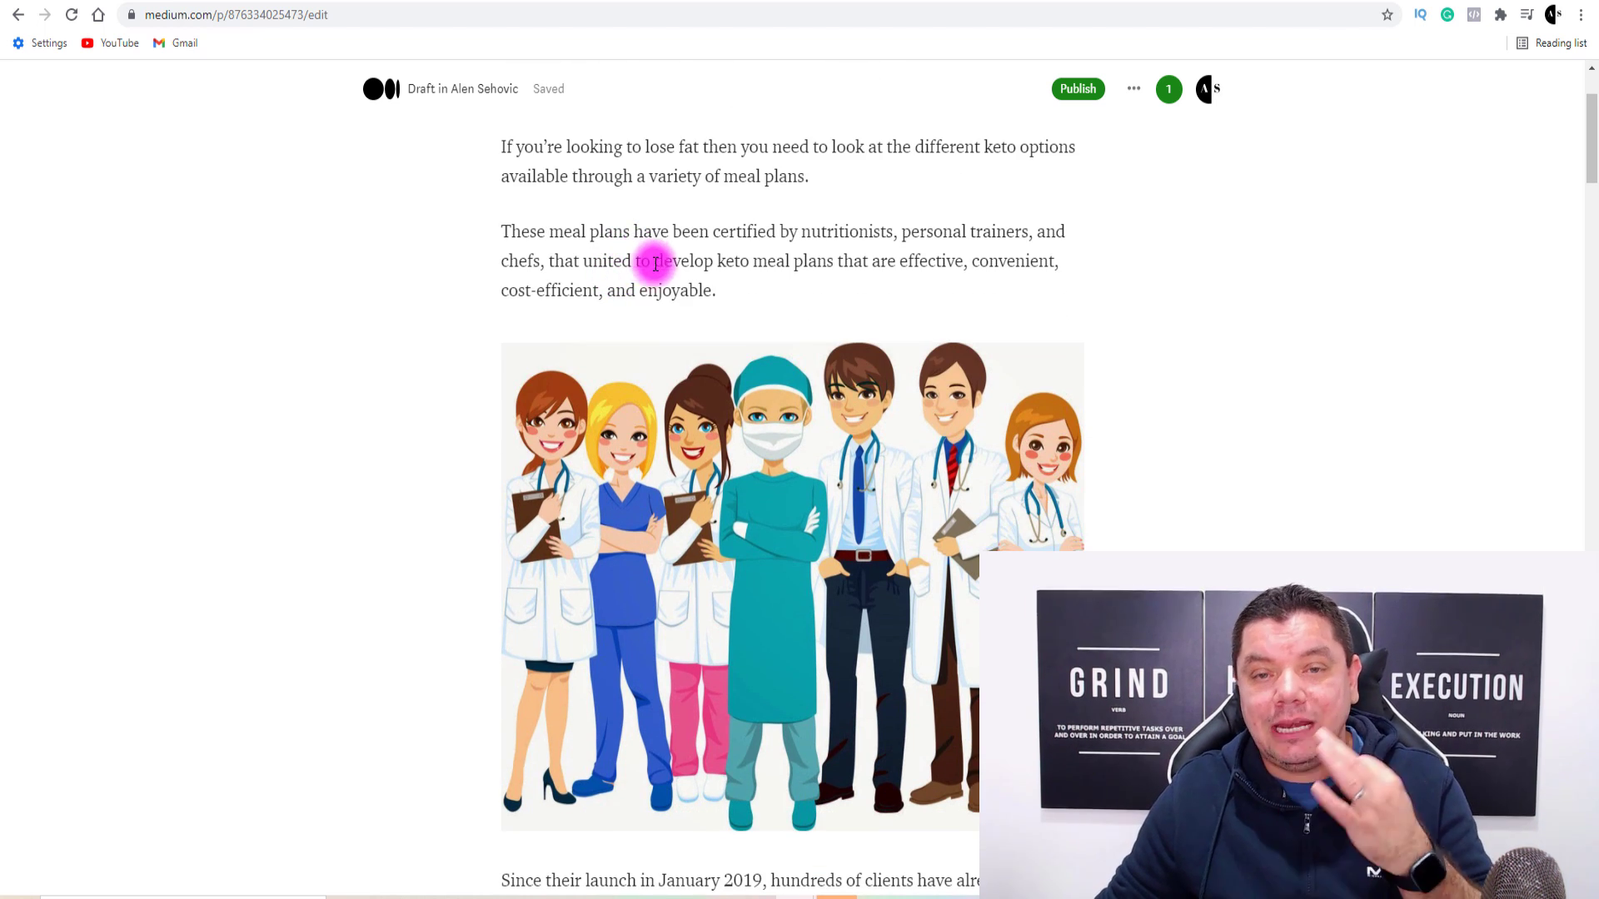
{"action": "scroll", "coordinate": [662, 261], "scroll_direction": "down", "scroll_amount": 3}
Switch to Ubersuggest and review the keyword ideas for "Keto" with their volume and SEO difficulty.
{"action": "left_click", "coordinate": [666, 272]}
{"action": "scroll", "coordinate": [670, 272], "scroll_direction": "down", "scroll_amount": 3}
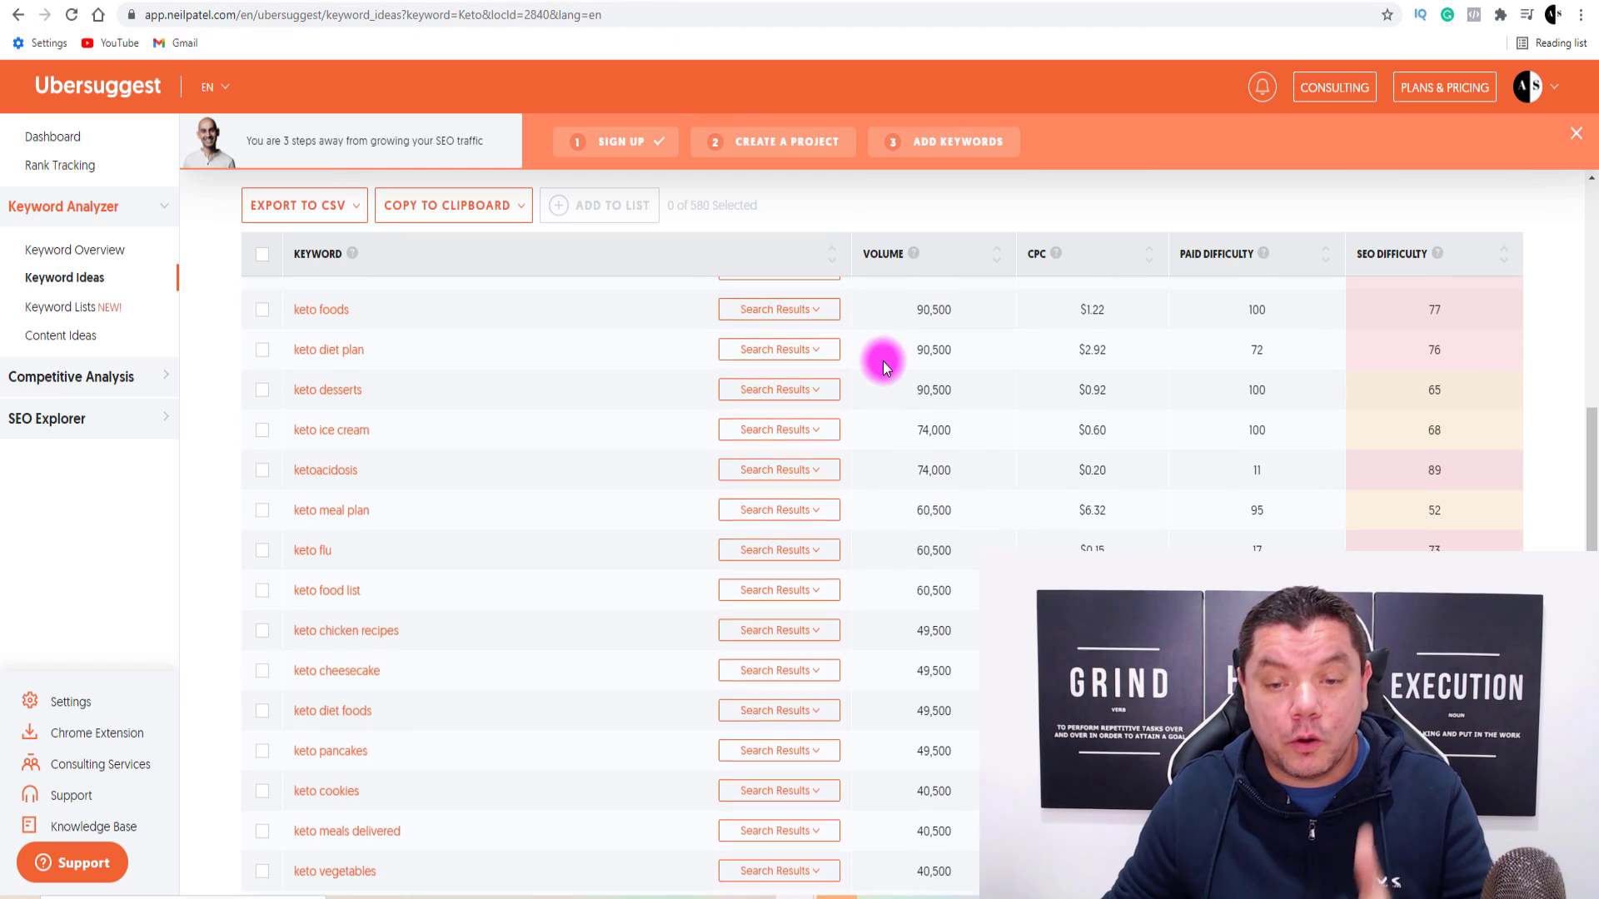
{"action": "scroll", "coordinate": [922, 452], "scroll_direction": "down", "scroll_amount": 5}
{"action": "scroll", "coordinate": [923, 453], "scroll_direction": "up", "scroll_amount": 3}
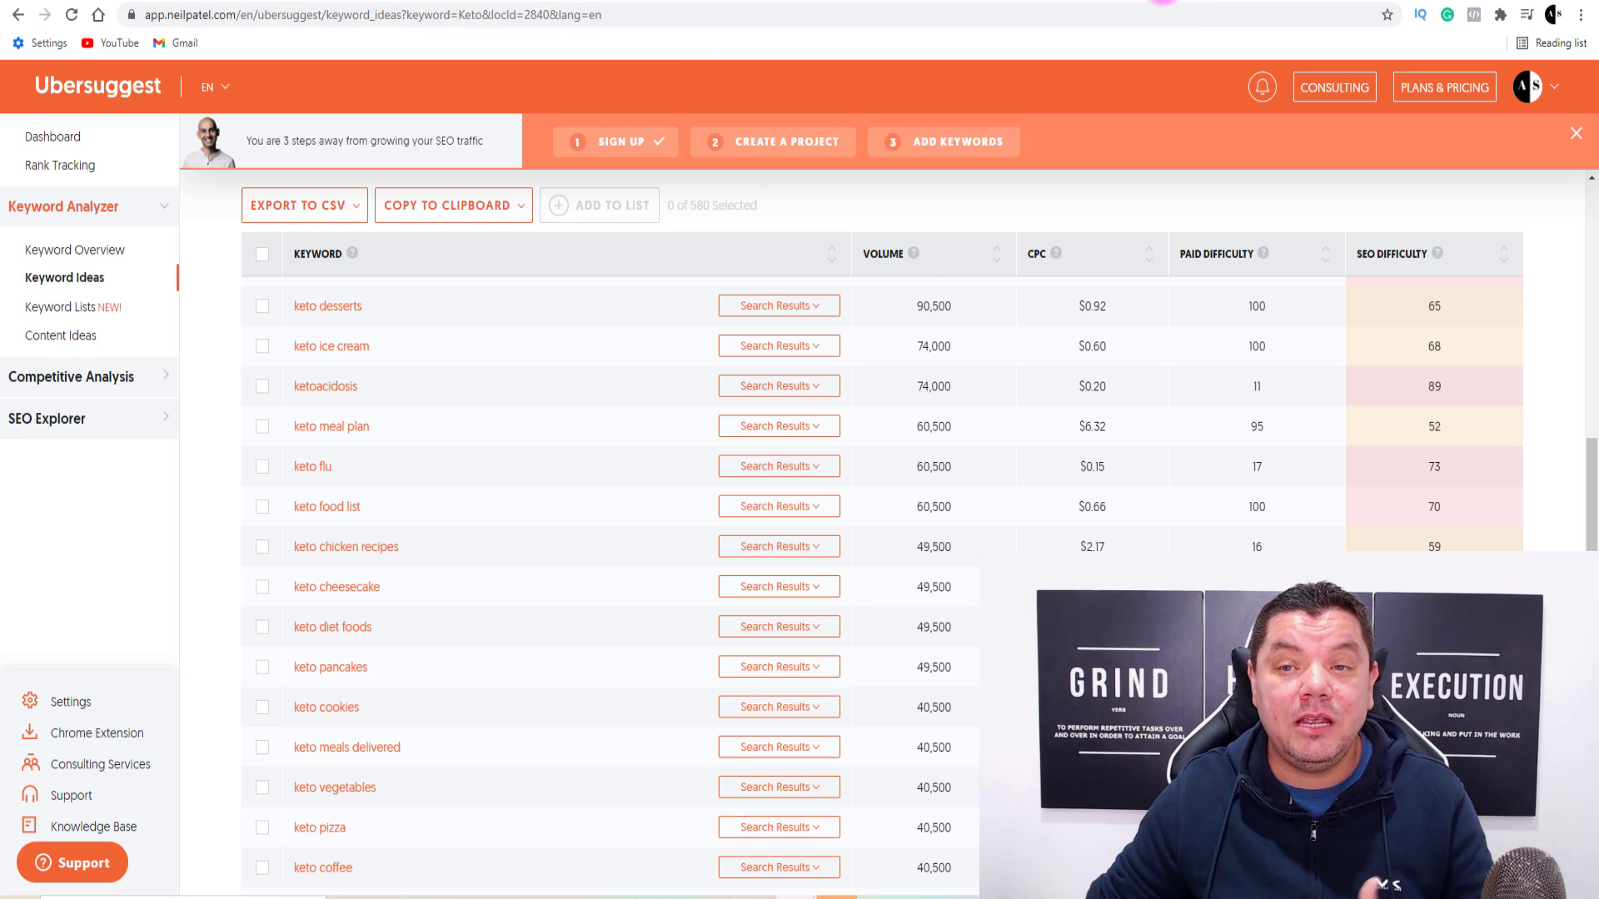
Return to the beginning of the Medium draft and open the Smart Money Tactics channel's videos on YouTube.
{"action": "left_click", "coordinate": [1163, 1]}
{"action": "scroll", "coordinate": [919, 383], "scroll_direction": "up", "scroll_amount": 8}
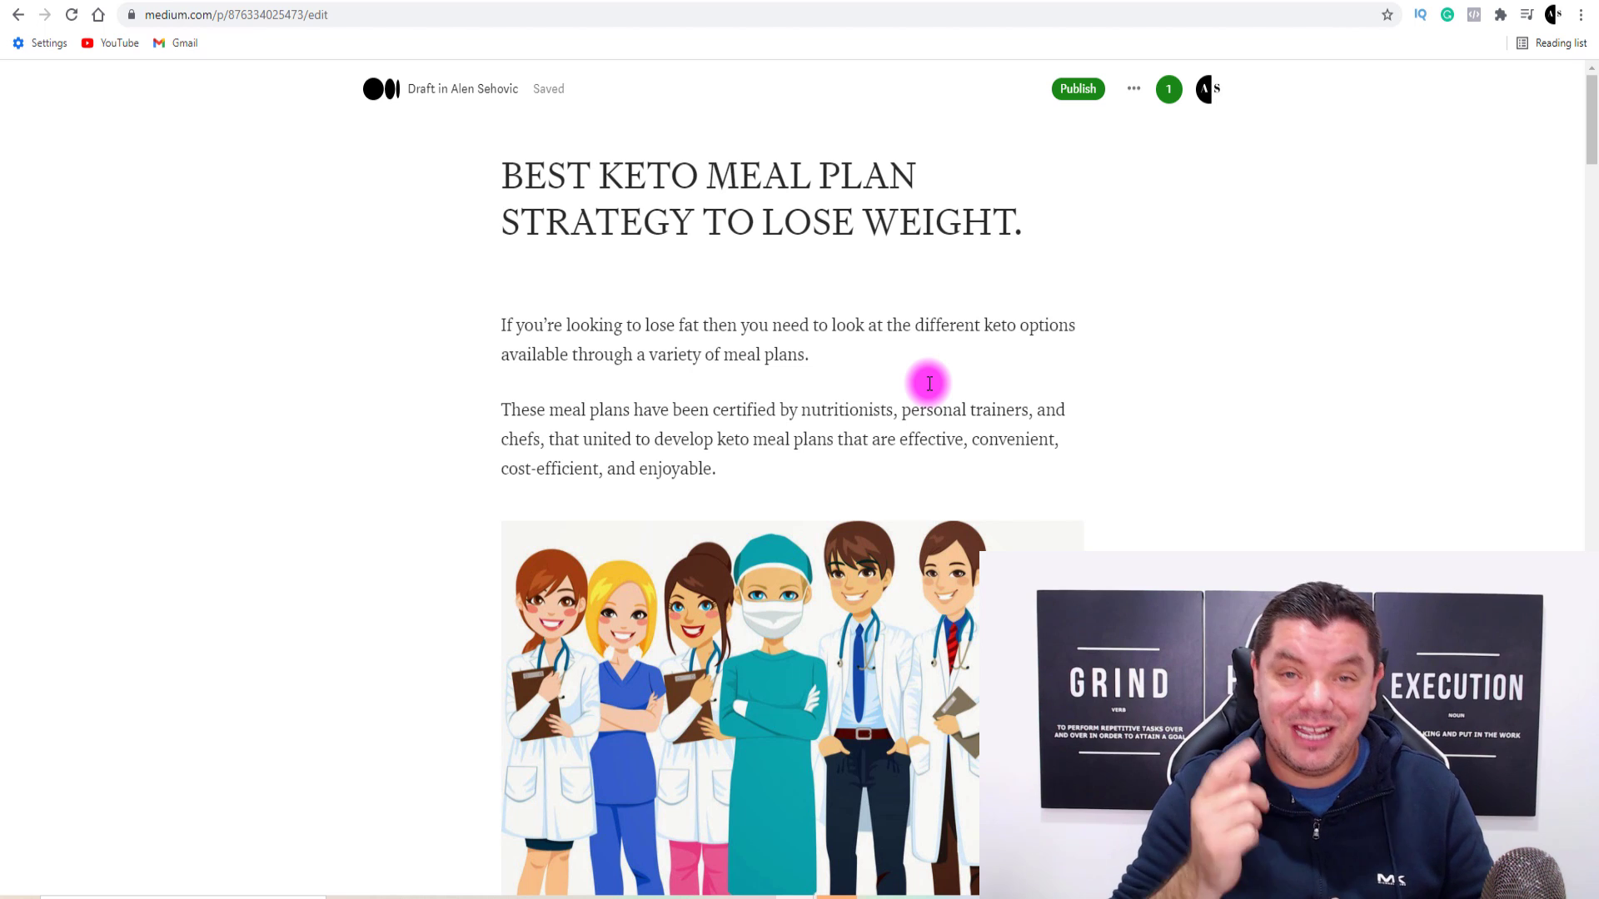
{"action": "left_click", "coordinate": [104, 42]}
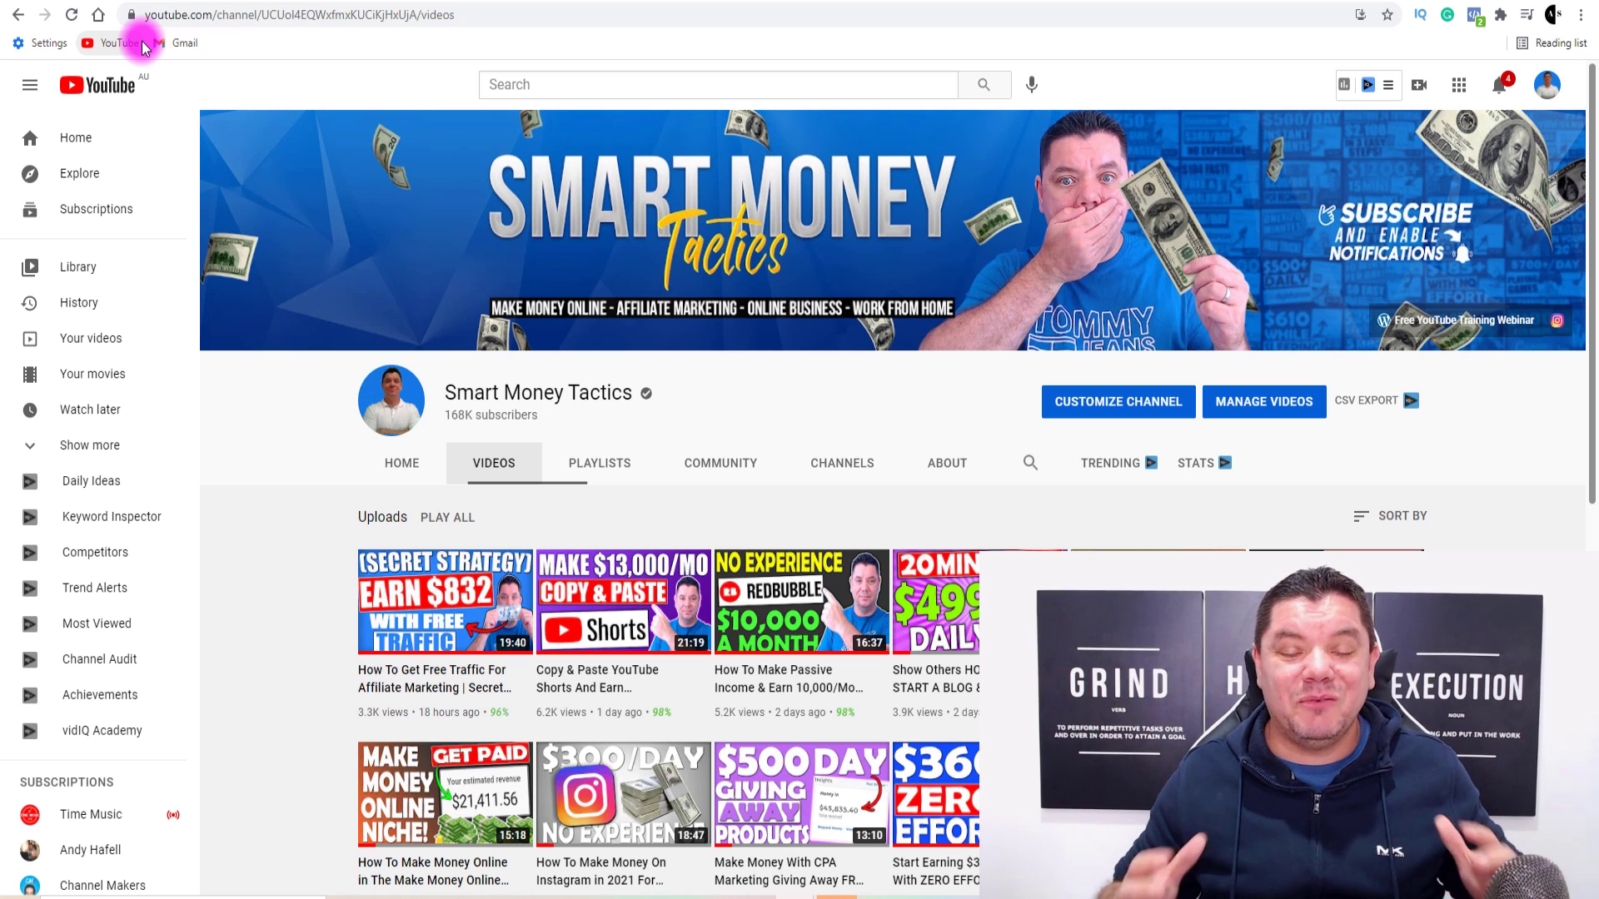